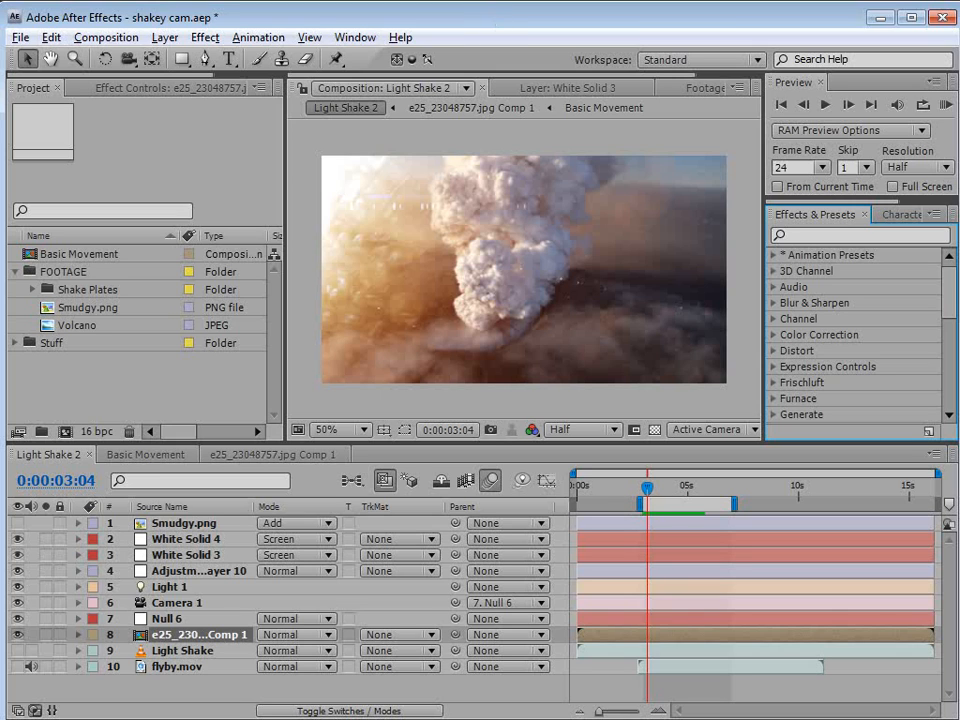
Switch to the media player and play and scrub through the chopper_w clip with its volume lowered to examine the camera shake
{"action": "key", "text": "alt+Tab"}
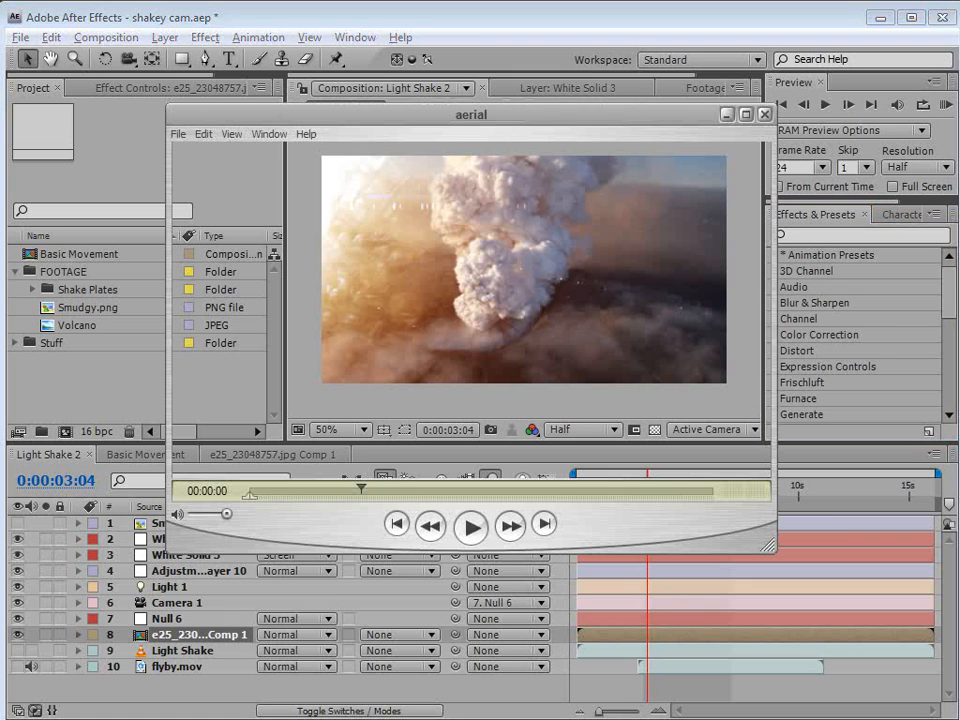
{"action": "key", "text": "alt+Tab"}
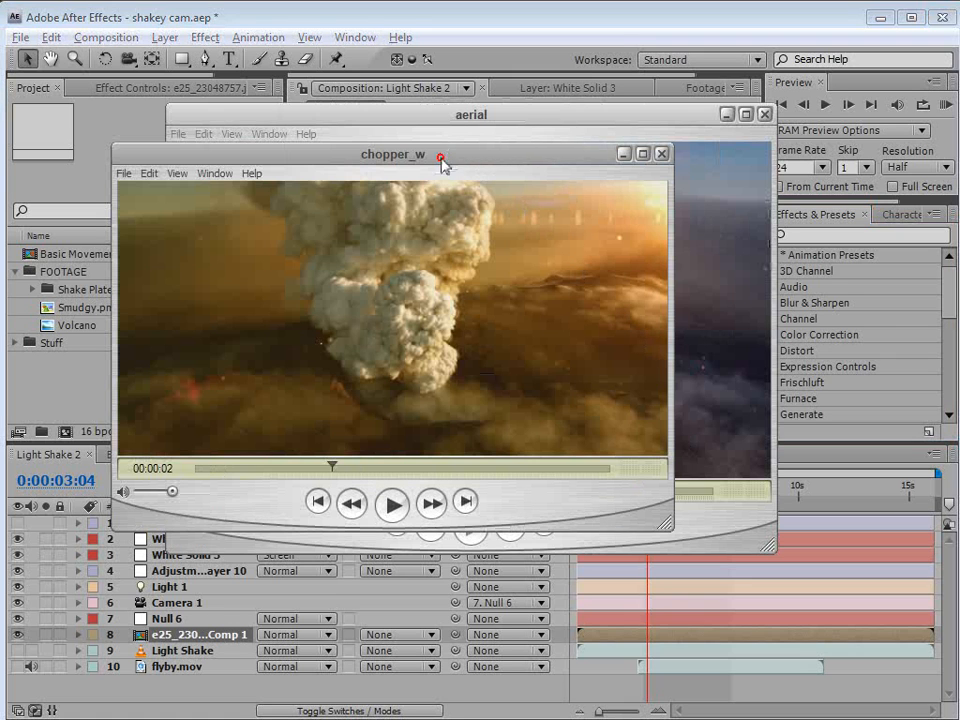
{"action": "left_click_drag", "start_coordinate": [278, 469], "coordinate": [248, 478]}
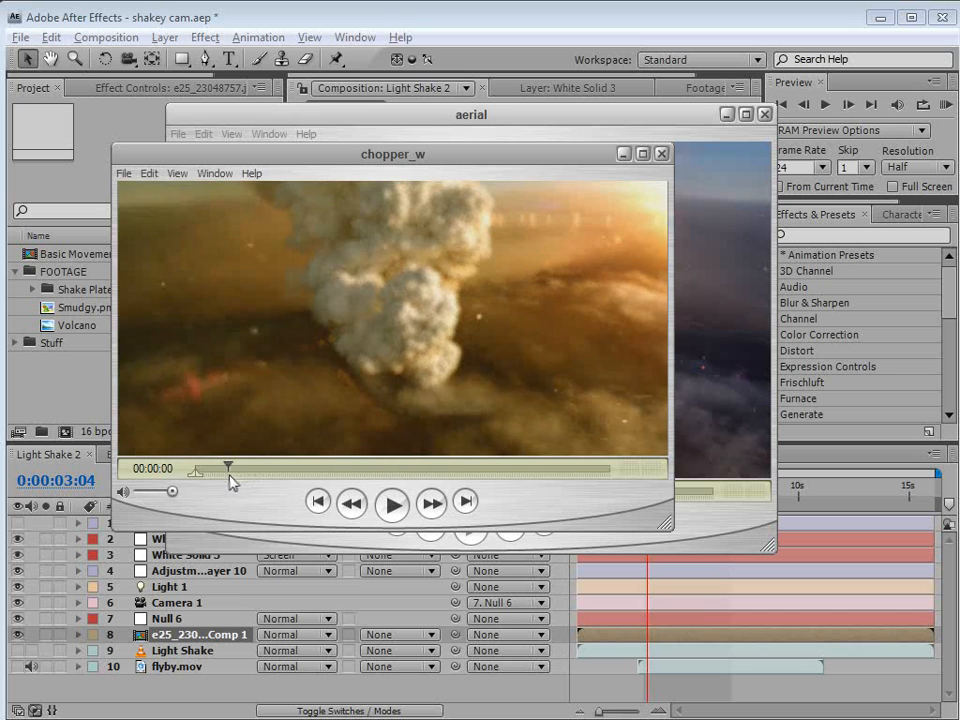
{"action": "left_click", "coordinate": [392, 505]}
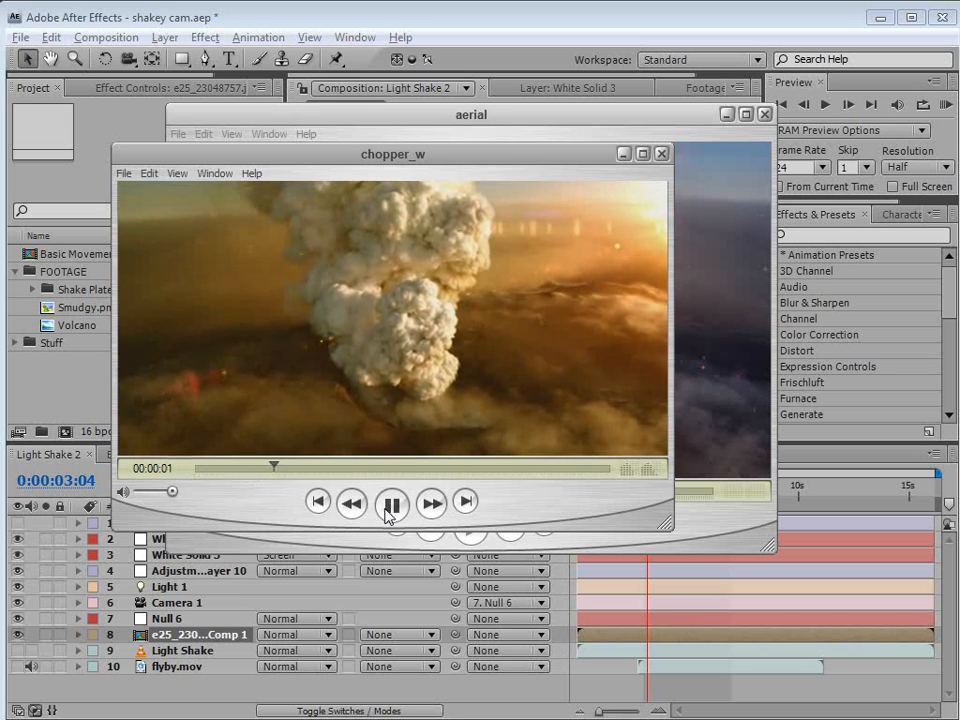
{"action": "left_click_drag", "start_coordinate": [172, 492], "coordinate": [153, 494]}
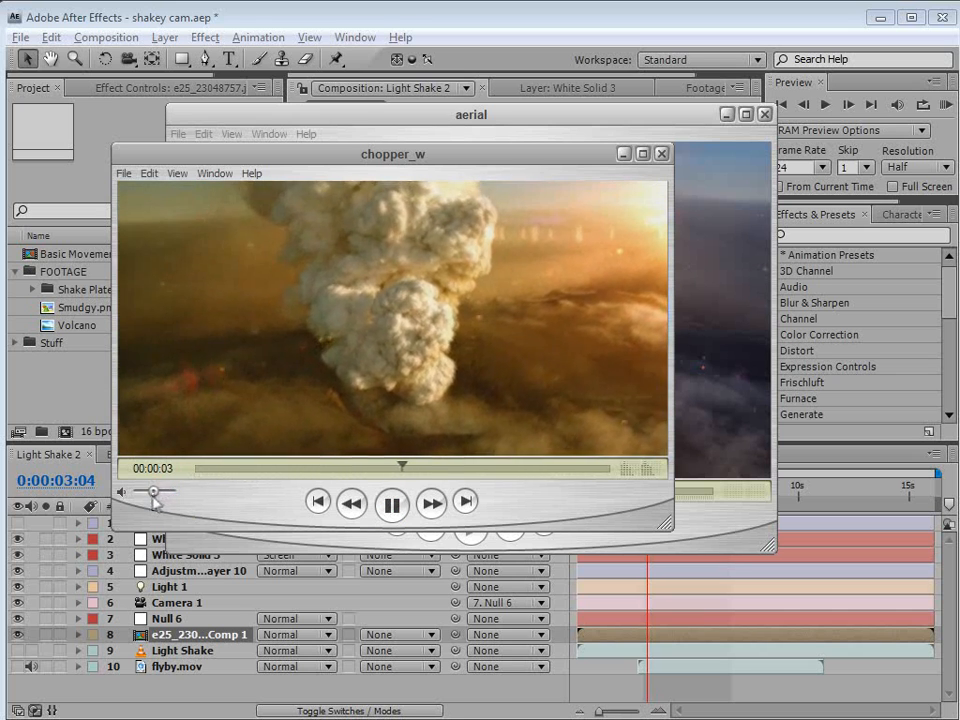
{"action": "left_click", "coordinate": [392, 505]}
{"action": "left_click", "coordinate": [374, 470]}
{"action": "left_click_drag", "start_coordinate": [374, 477], "coordinate": [270, 476]}
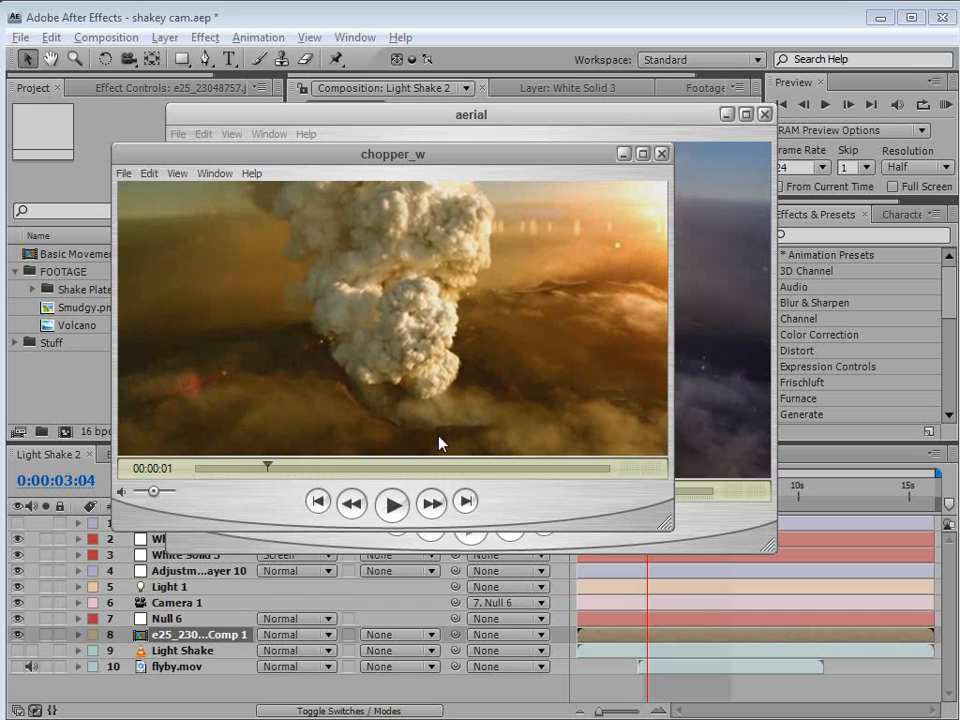
{"action": "left_click_drag", "start_coordinate": [281, 470], "coordinate": [310, 468]}
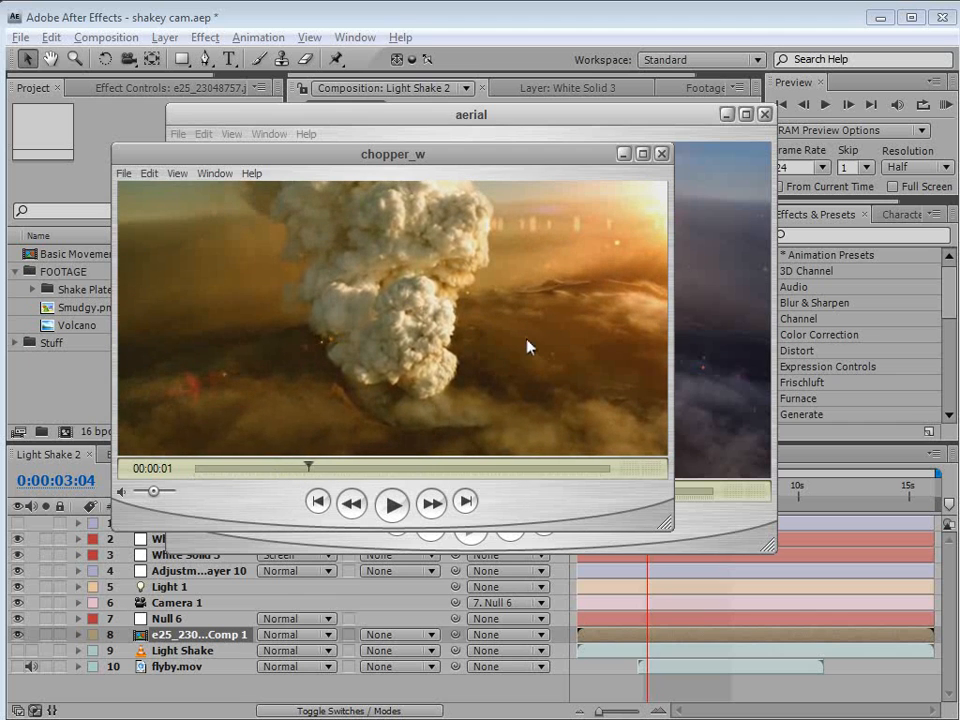
{"action": "left_click_drag", "start_coordinate": [326, 467], "coordinate": [358, 467]}
Play the aerial clip and scrub back through it to examine the volcano shot's camera movement
{"action": "left_click_drag", "start_coordinate": [456, 119], "coordinate": [443, 128]}
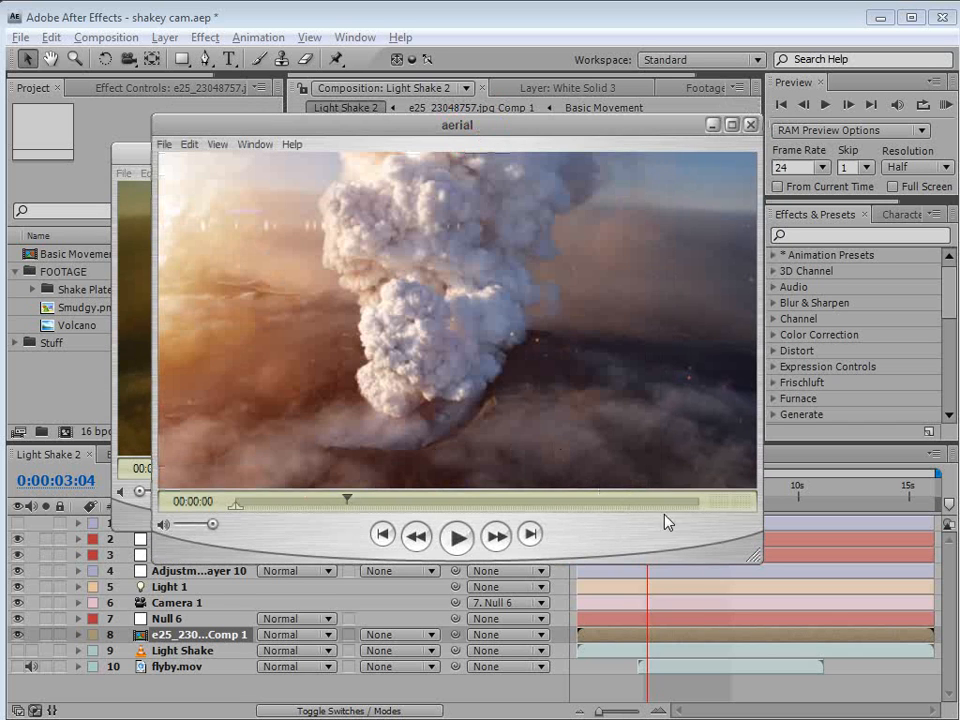
{"action": "left_click", "coordinate": [457, 538]}
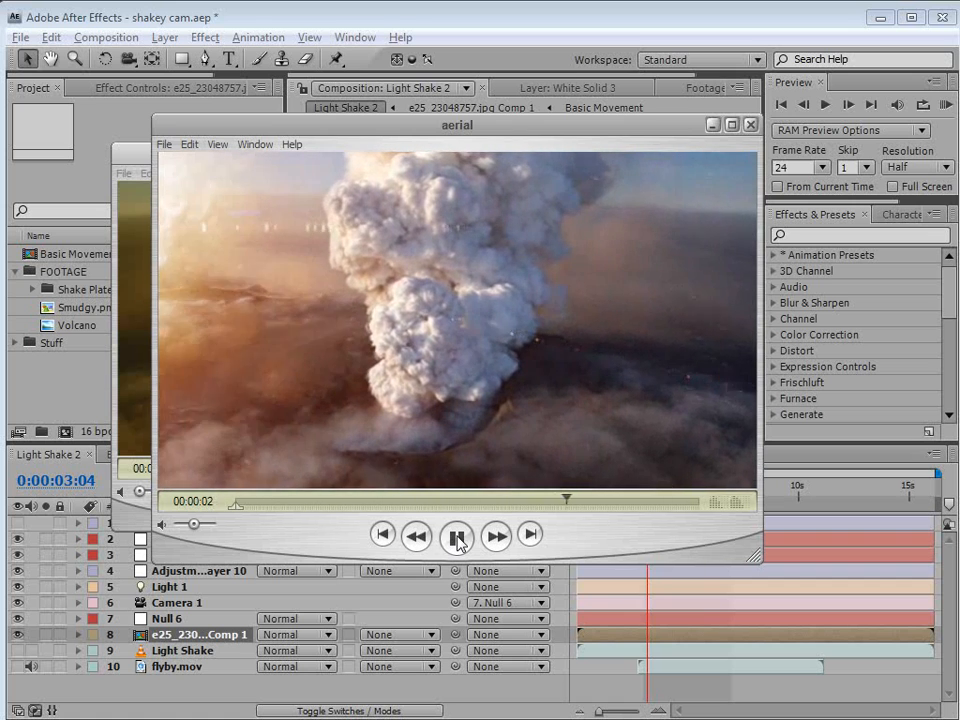
{"action": "left_click", "coordinate": [457, 538]}
{"action": "left_click_drag", "start_coordinate": [660, 505], "coordinate": [429, 505]}
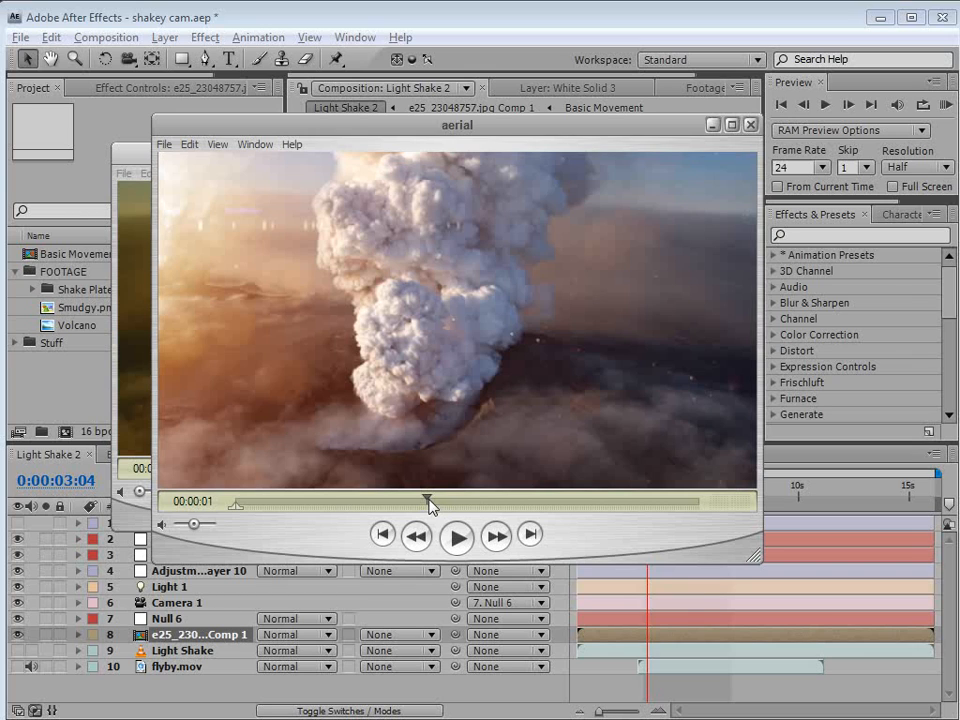
Return to After Effects and create a new composition from the Volcano image in the FOOTAGE folder
{"action": "left_click", "coordinate": [108, 395]}
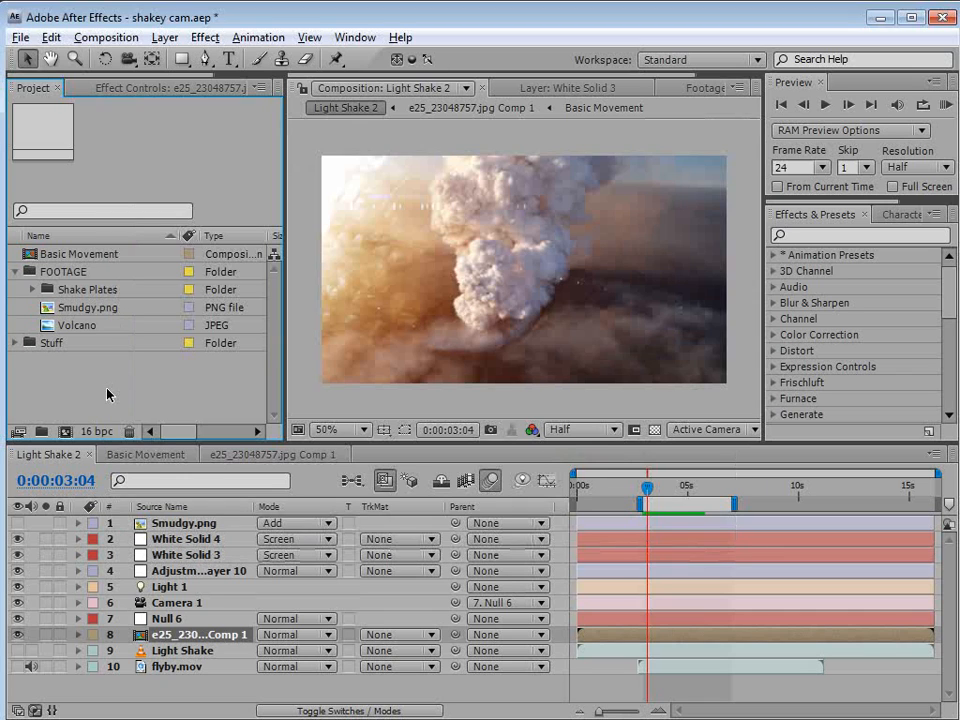
{"action": "left_click", "coordinate": [46, 327]}
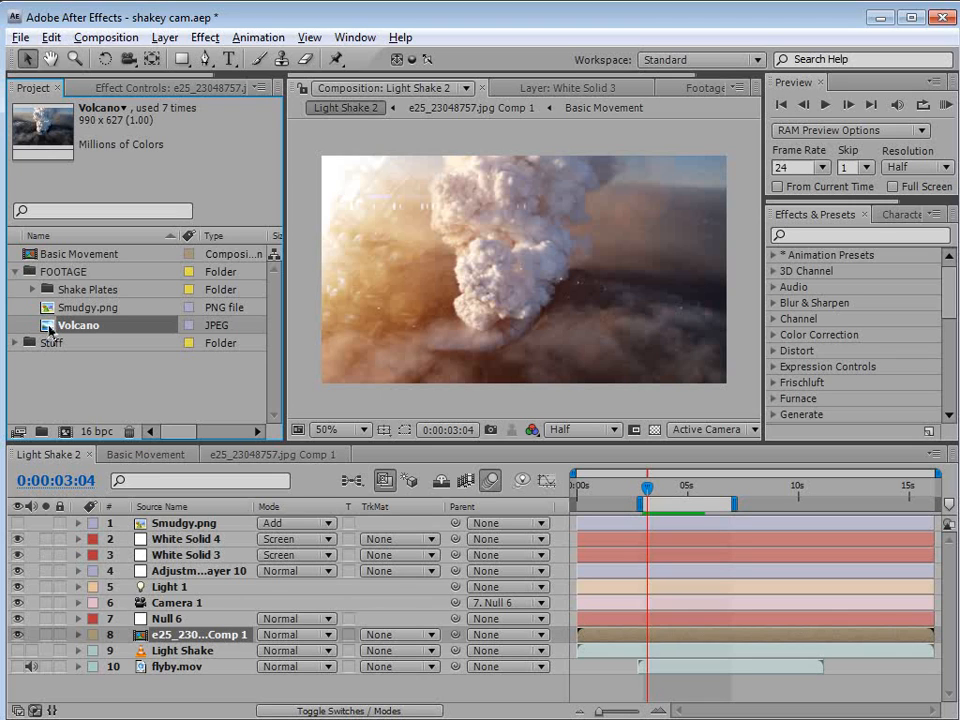
{"action": "left_click_drag", "start_coordinate": [48, 330], "coordinate": [68, 433]}
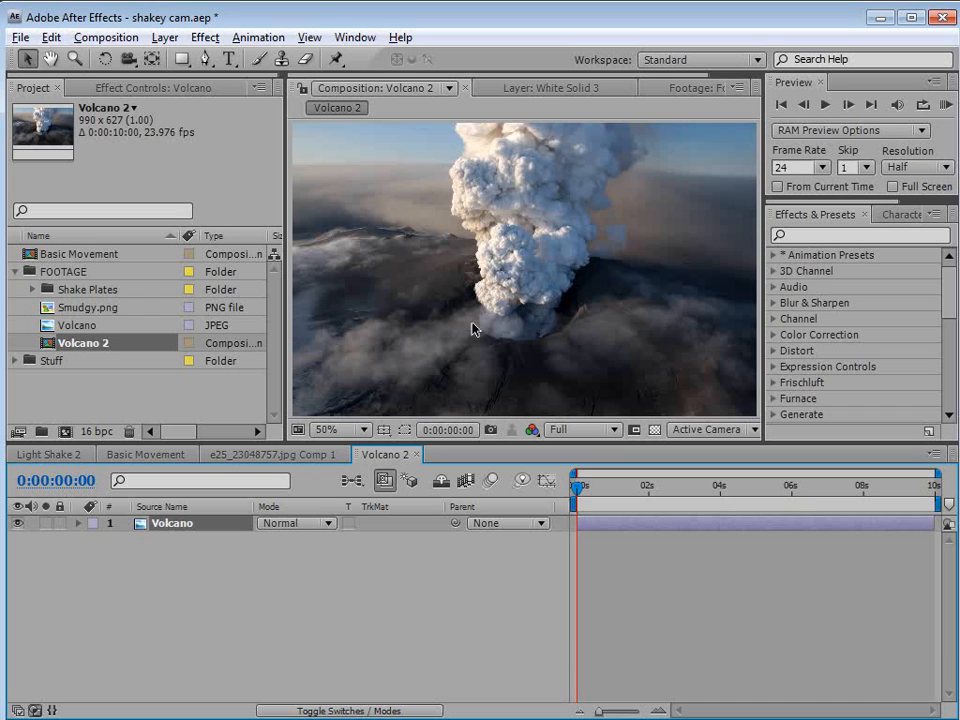
Open the Volcano layer for painting with the Clone Stamp tool and choose Constant as the stroke duration
{"action": "left_click", "coordinate": [528, 300]}
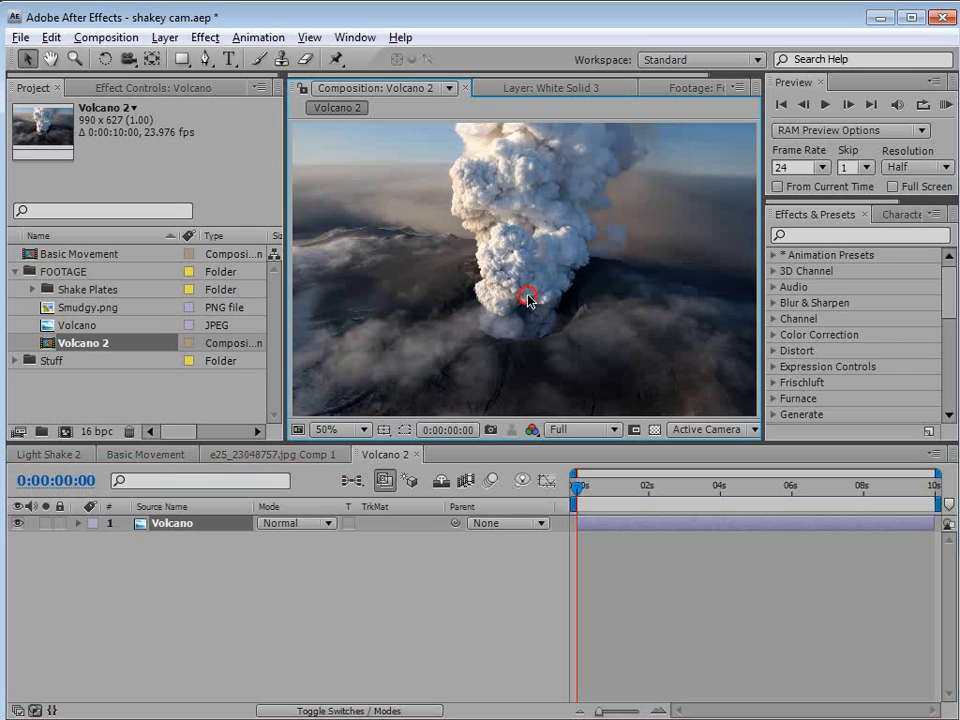
{"action": "left_click", "coordinate": [281, 57]}
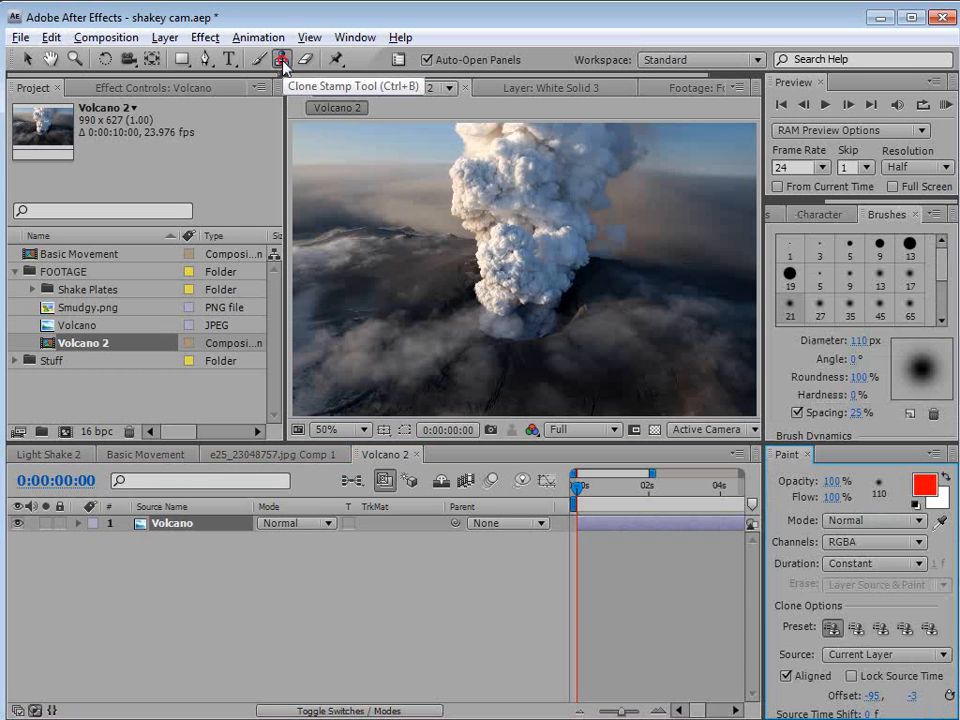
{"action": "double_click", "coordinate": [495, 316]}
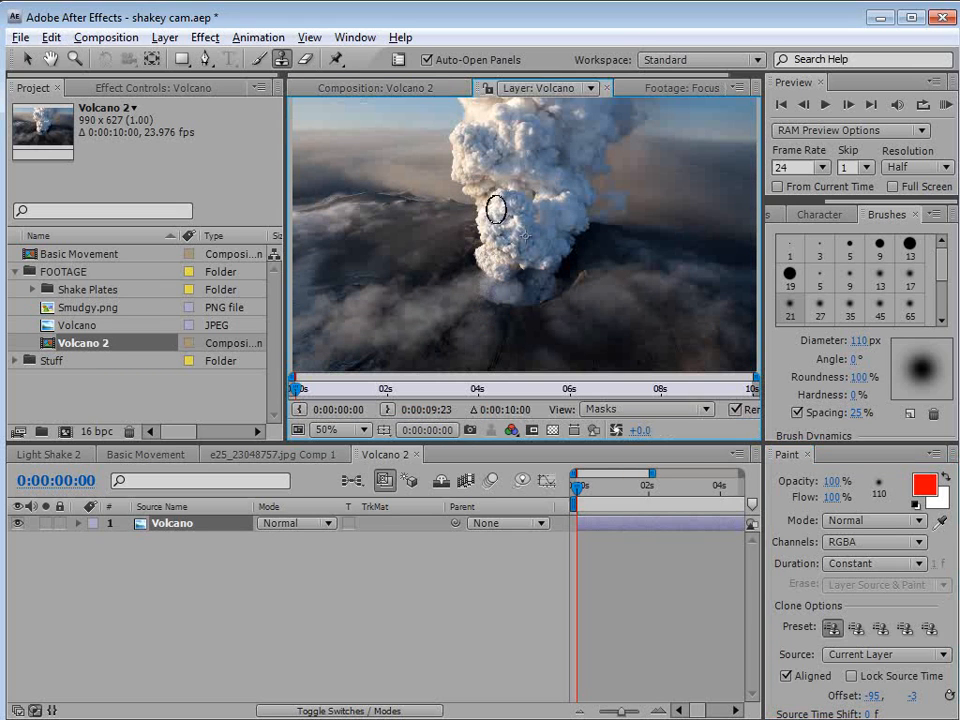
{"action": "key", "text": "space"}
{"action": "left_click_drag", "start_coordinate": [525, 205], "coordinate": [517, 235]}
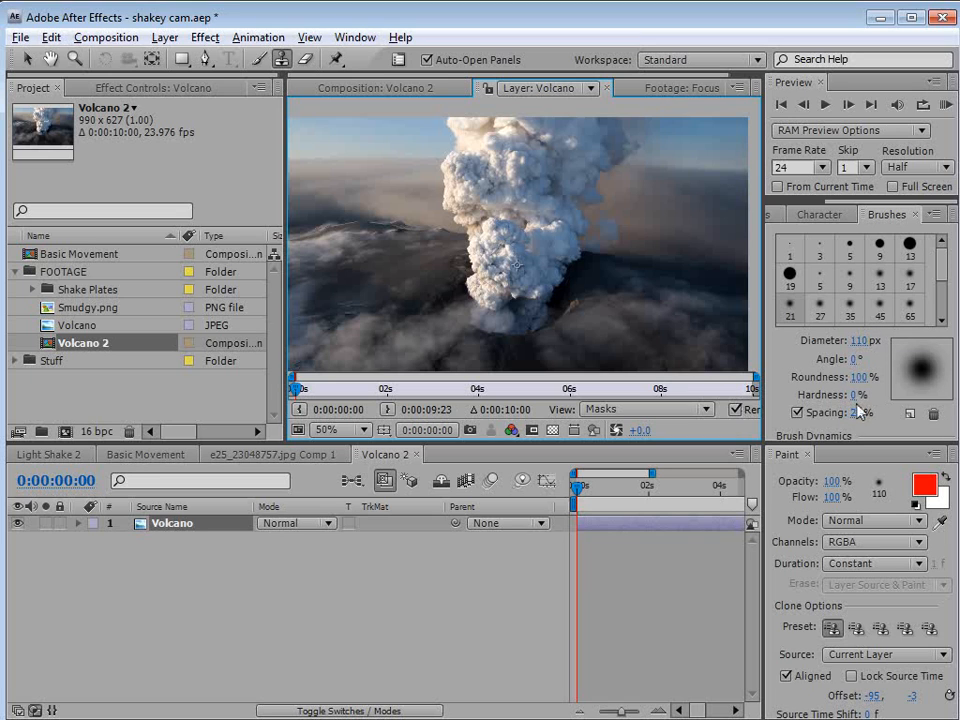
{"action": "left_click", "coordinate": [845, 563]}
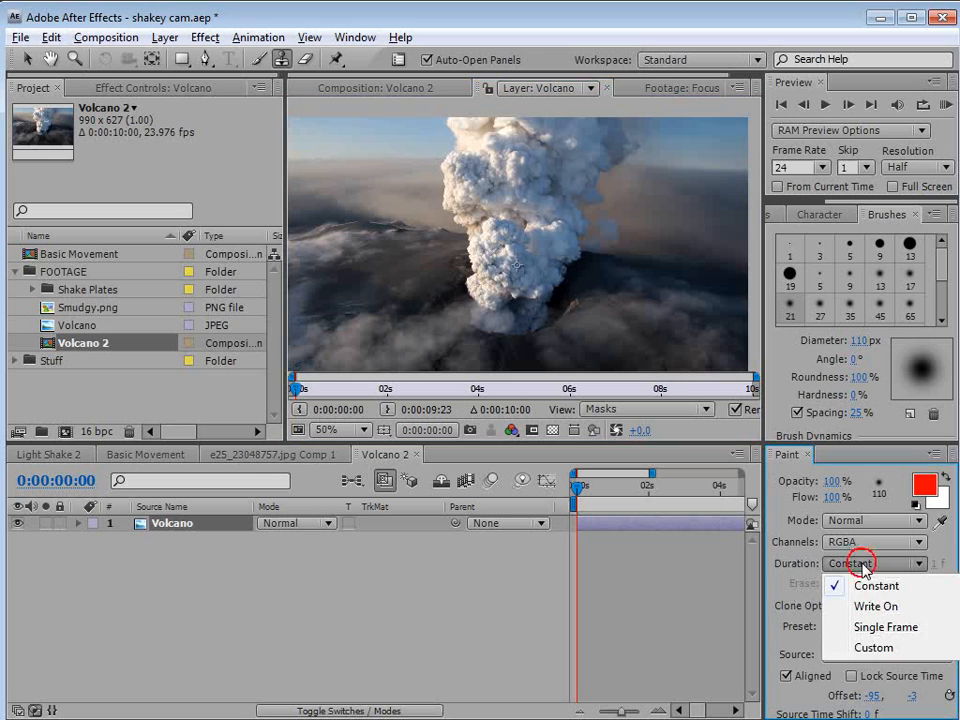
{"action": "left_click", "coordinate": [899, 589]}
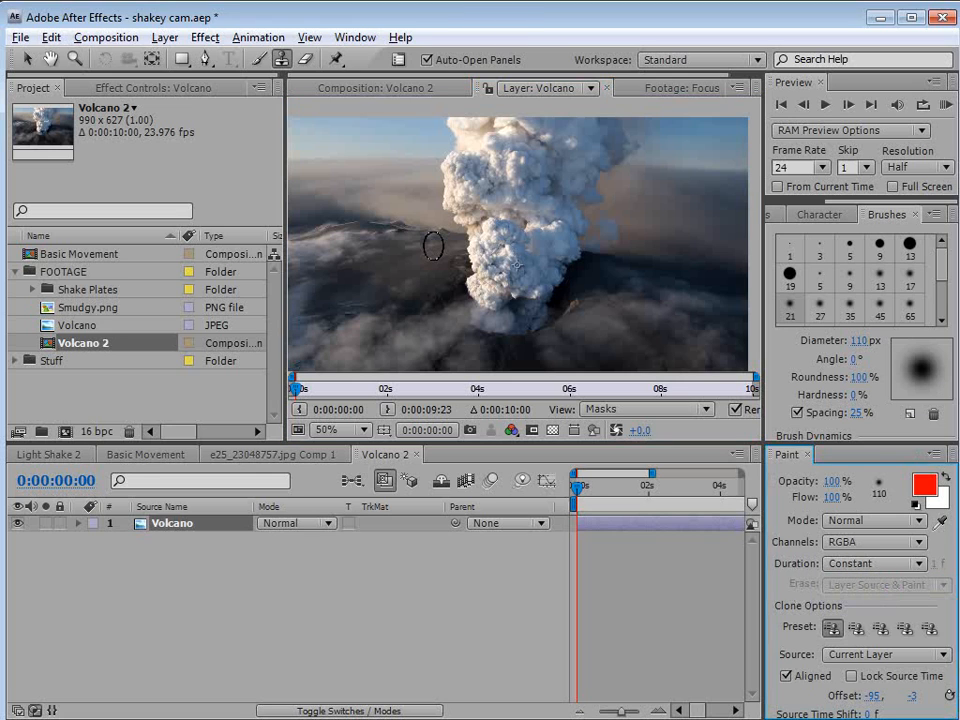
Clone the sky, haze and dark ground beside the smoke plume over its left part in the enlarged Volcano layer view
{"action": "left_click", "coordinate": [376, 88]}
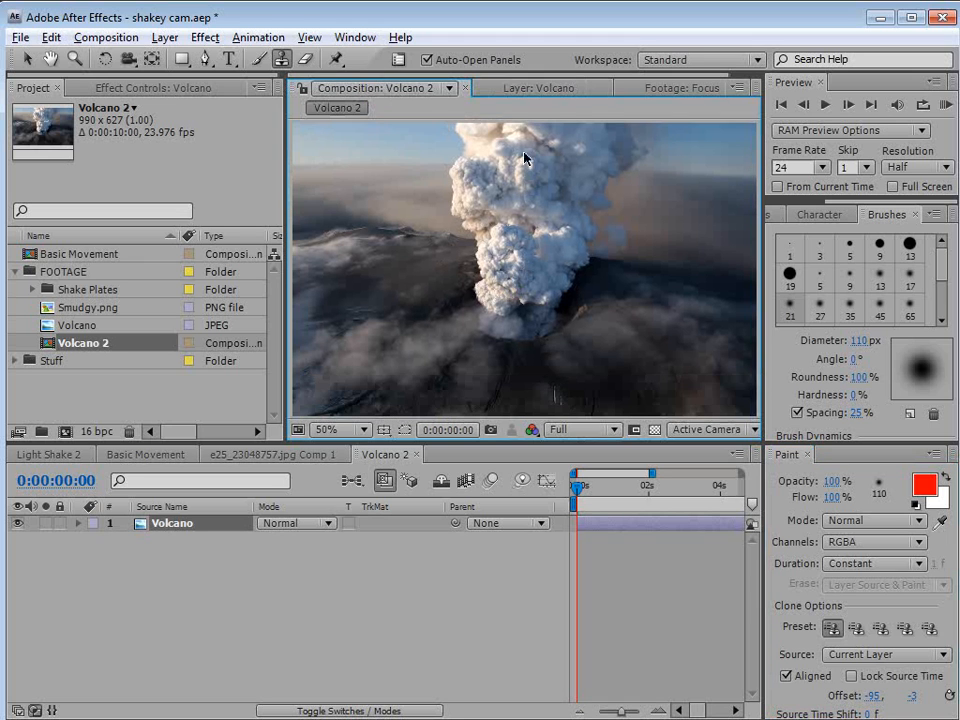
{"action": "left_click", "coordinate": [517, 88]}
{"action": "key", "text": "grave"}
{"action": "key", "text": "space"}
{"action": "scroll", "coordinate": [439, 398], "scroll_direction": "up", "scroll_amount": 1}
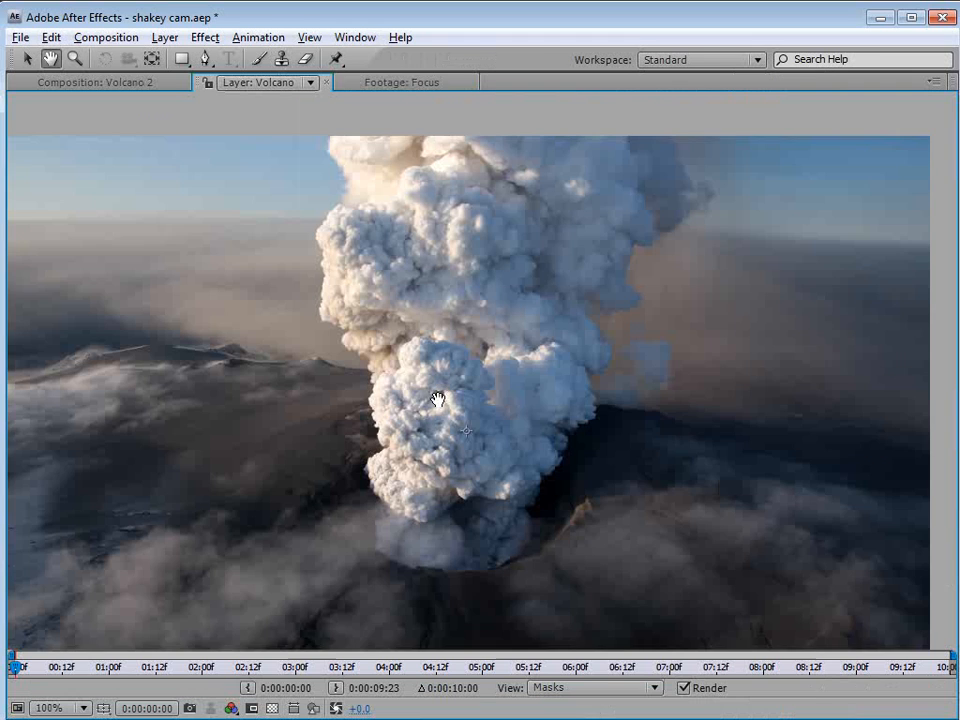
{"action": "left_click_drag", "start_coordinate": [415, 384], "coordinate": [460, 396]}
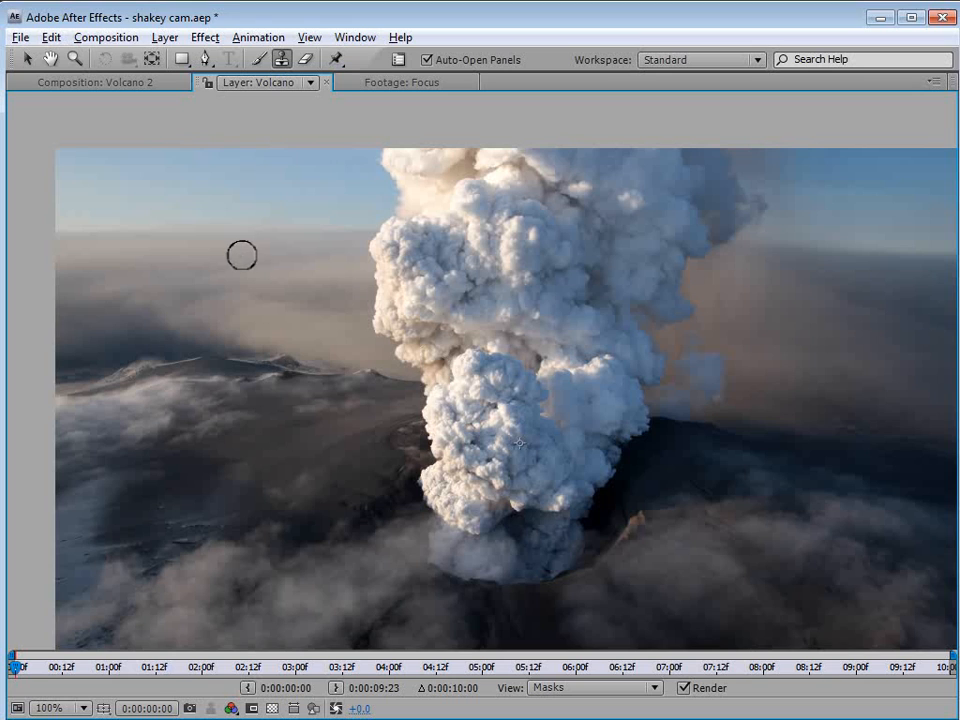
{"action": "mouse_move", "coordinate": [298, 206]}
{"action": "left_mouse_down"}
{"action": "mouse_move", "coordinate": [308, 202]}
{"action": "mouse_move", "coordinate": [279, 161]}
{"action": "left_mouse_up"}
{"action": "left_click", "coordinate": [236, 171], "text": "alt"}
{"action": "left_click_drag", "start_coordinate": [380, 165], "coordinate": [381, 202]}
{"action": "mouse_move", "coordinate": [344, 167]}
{"action": "left_mouse_down"}
{"action": "mouse_move", "coordinate": [341, 236]}
{"action": "mouse_move", "coordinate": [366, 283]}
{"action": "mouse_move", "coordinate": [371, 338]}
{"action": "mouse_move", "coordinate": [386, 332]}
{"action": "left_mouse_up"}
{"action": "mouse_move", "coordinate": [413, 146]}
{"action": "left_mouse_down"}
{"action": "mouse_move", "coordinate": [407, 223]}
{"action": "mouse_move", "coordinate": [422, 306]}
{"action": "left_mouse_up"}
{"action": "left_click_drag", "start_coordinate": [450, 125], "coordinate": [453, 286]}
{"action": "mouse_move", "coordinate": [412, 363]}
{"action": "left_mouse_down"}
{"action": "mouse_move", "coordinate": [426, 339]}
{"action": "mouse_move", "coordinate": [398, 439]}
{"action": "mouse_move", "coordinate": [396, 430]}
{"action": "mouse_move", "coordinate": [416, 424]}
{"action": "left_mouse_up"}
Clone the sky and haze from the image's right side over the remaining plume and go back to the Volcano 2 composition view
{"action": "left_click_drag", "start_coordinate": [564, 176], "coordinate": [403, 212]}
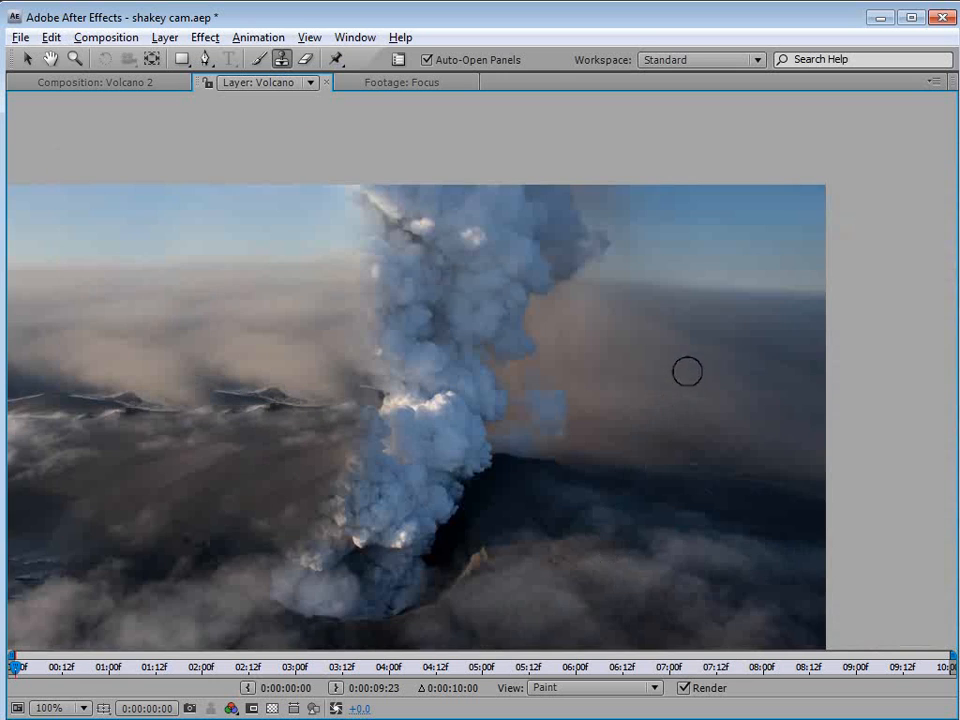
{"action": "left_click", "coordinate": [743, 287], "text": "alt"}
{"action": "mouse_move", "coordinate": [589, 244]}
{"action": "left_mouse_down"}
{"action": "mouse_move", "coordinate": [541, 244]}
{"action": "mouse_move", "coordinate": [554, 243]}
{"action": "mouse_move", "coordinate": [545, 242]}
{"action": "mouse_move", "coordinate": [549, 211]}
{"action": "mouse_move", "coordinate": [521, 181]}
{"action": "mouse_move", "coordinate": [473, 171]}
{"action": "mouse_move", "coordinate": [510, 234]}
{"action": "mouse_move", "coordinate": [561, 170]}
{"action": "mouse_move", "coordinate": [496, 174]}
{"action": "mouse_move", "coordinate": [458, 195]}
{"action": "mouse_move", "coordinate": [444, 237]}
{"action": "mouse_move", "coordinate": [459, 285]}
{"action": "mouse_move", "coordinate": [445, 313]}
{"action": "mouse_move", "coordinate": [495, 343]}
{"action": "mouse_move", "coordinate": [480, 354]}
{"action": "mouse_move", "coordinate": [505, 366]}
{"action": "mouse_move", "coordinate": [498, 388]}
{"action": "mouse_move", "coordinate": [521, 378]}
{"action": "mouse_move", "coordinate": [451, 377]}
{"action": "mouse_move", "coordinate": [408, 352]}
{"action": "mouse_move", "coordinate": [419, 364]}
{"action": "mouse_move", "coordinate": [375, 354]}
{"action": "mouse_move", "coordinate": [393, 352]}
{"action": "mouse_move", "coordinate": [381, 281]}
{"action": "mouse_move", "coordinate": [399, 257]}
{"action": "mouse_move", "coordinate": [443, 278]}
{"action": "left_mouse_up"}
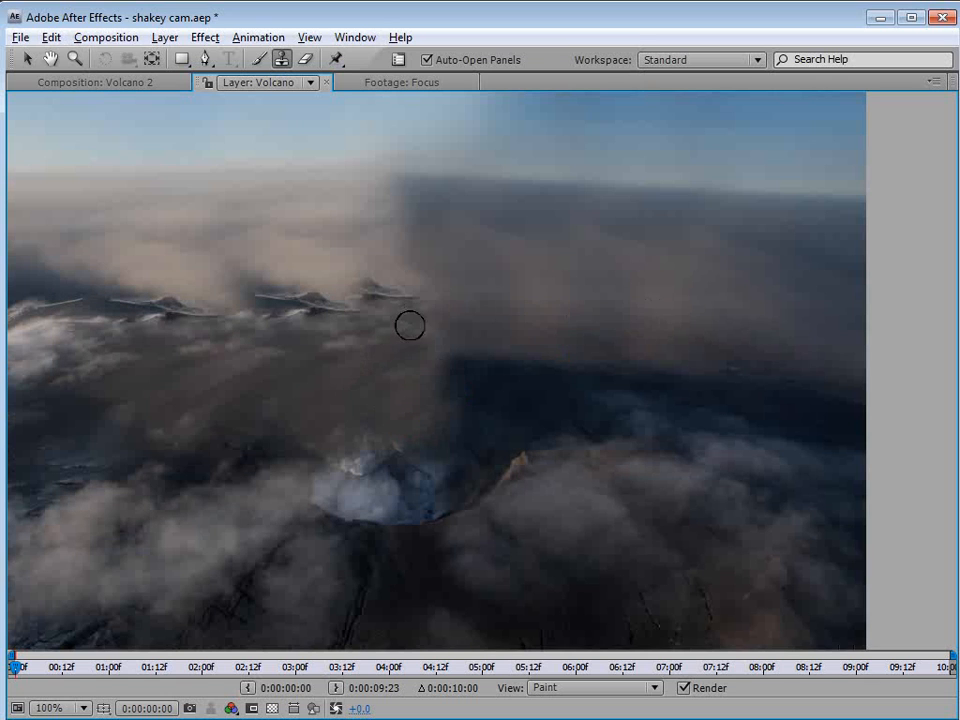
{"action": "key", "text": "space"}
{"action": "scroll", "coordinate": [436, 353], "scroll_direction": "down", "scroll_amount": 1}
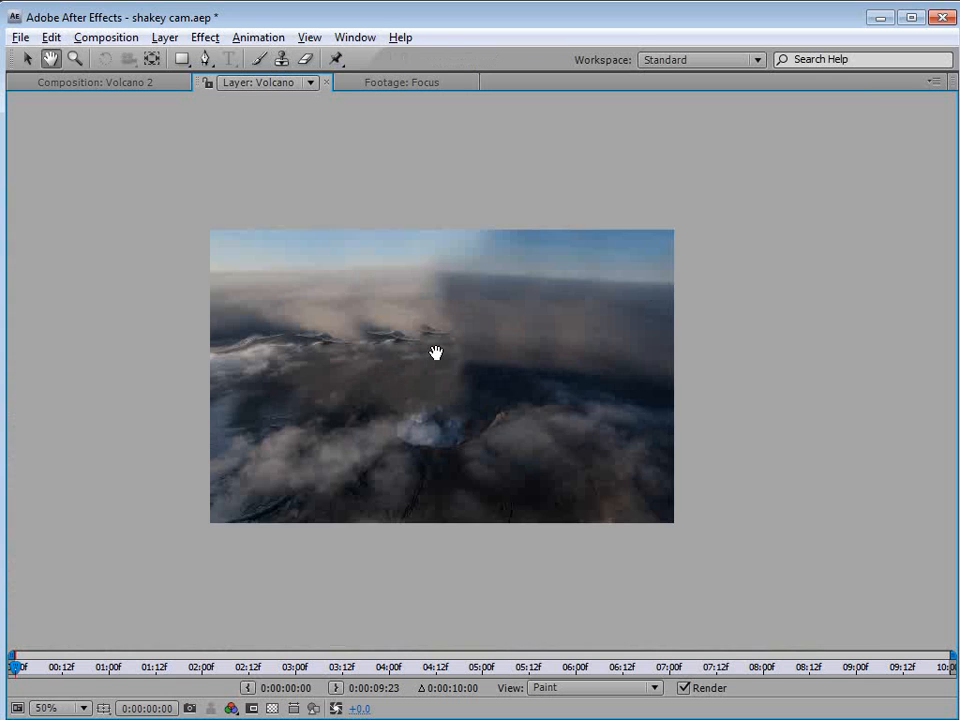
{"action": "left_click_drag", "start_coordinate": [513, 420], "coordinate": [523, 409]}
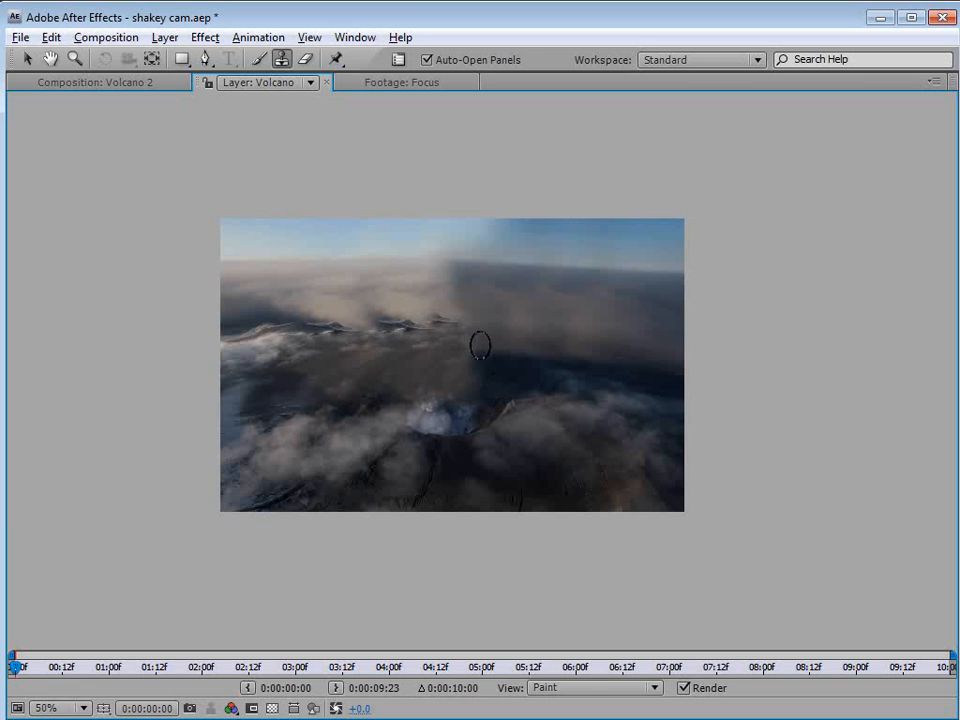
{"action": "key", "text": "v"}
{"action": "key", "text": "grave"}
{"action": "left_click", "coordinate": [378, 89]}
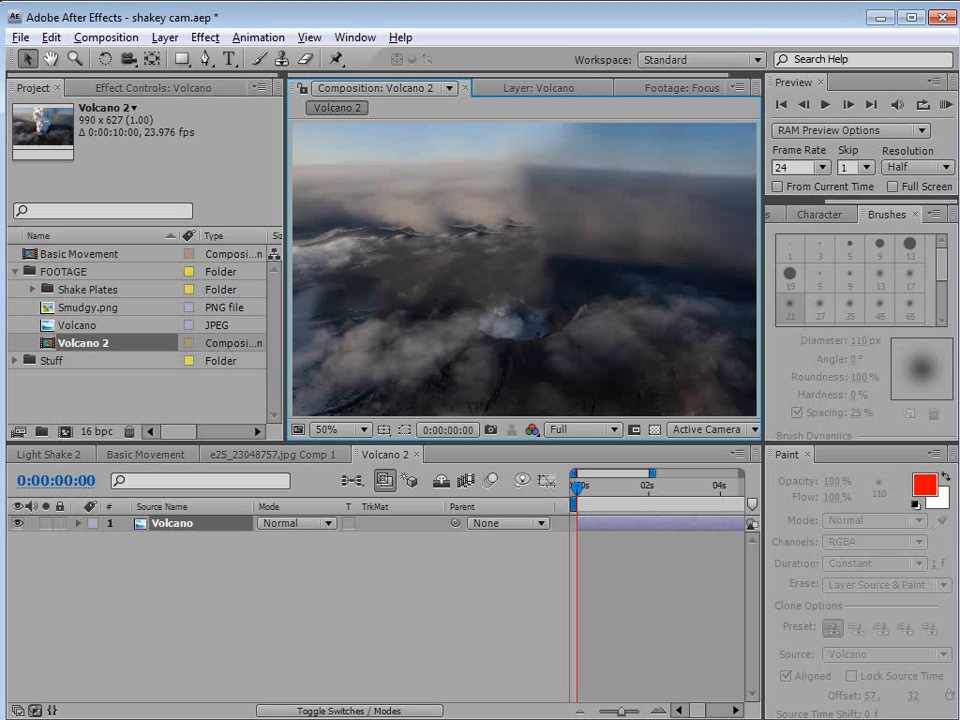
Switch to Firefox, look through the Camera Projection post and its tutorial links on the Video Copilot blog, and return to After Effects
{"action": "key", "text": "alt+Tab"}
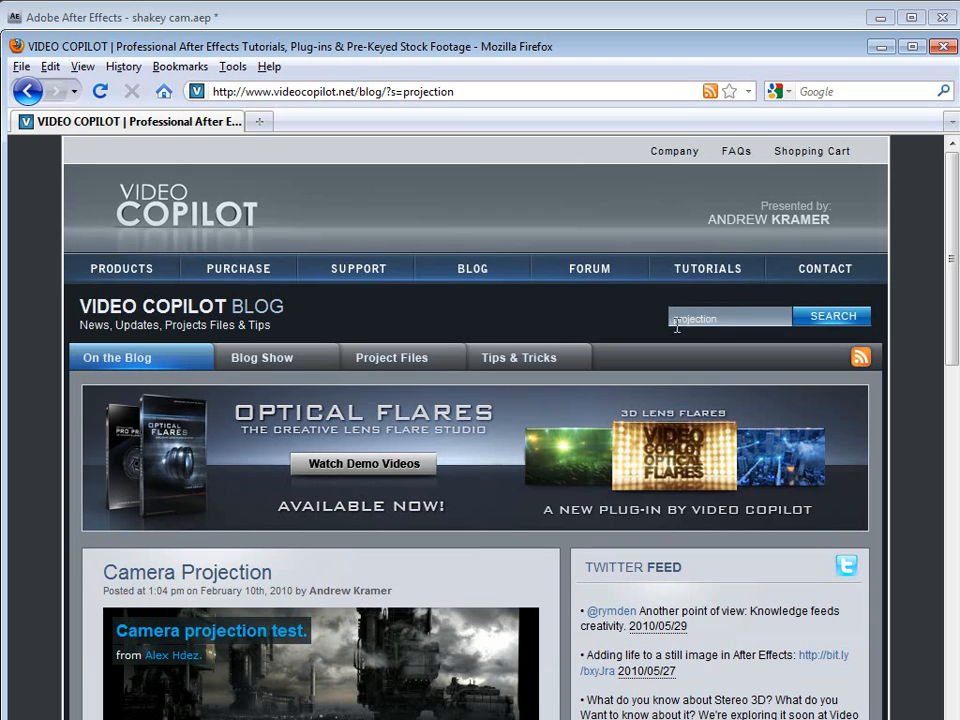
{"action": "left_click_drag", "start_coordinate": [950, 281], "coordinate": [945, 421]}
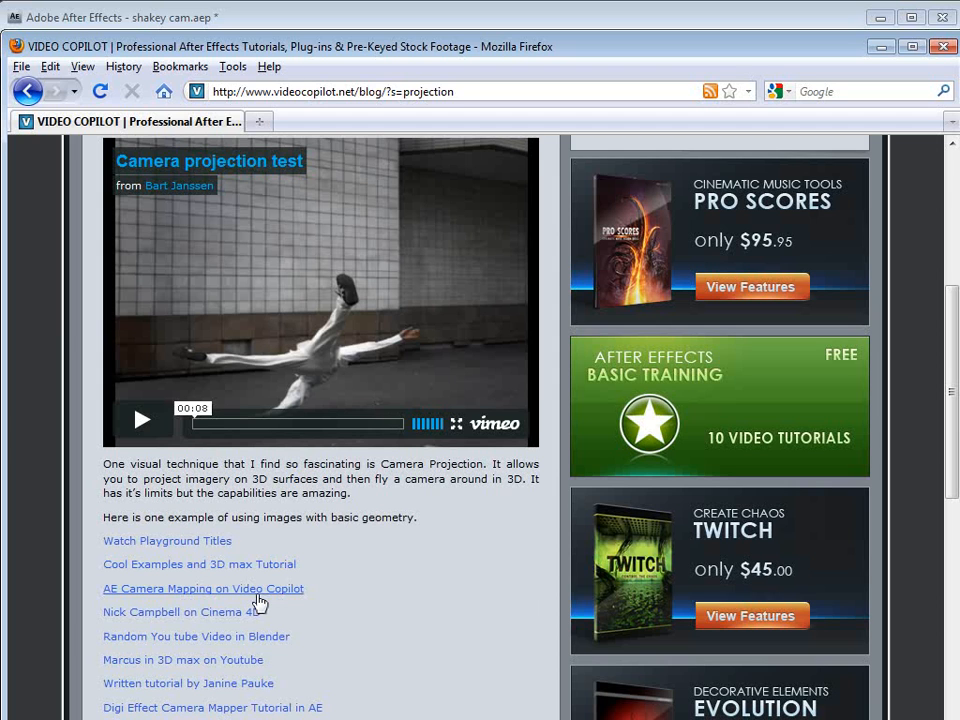
{"action": "scroll", "coordinate": [465, 621], "scroll_direction": "up", "scroll_amount": 9}
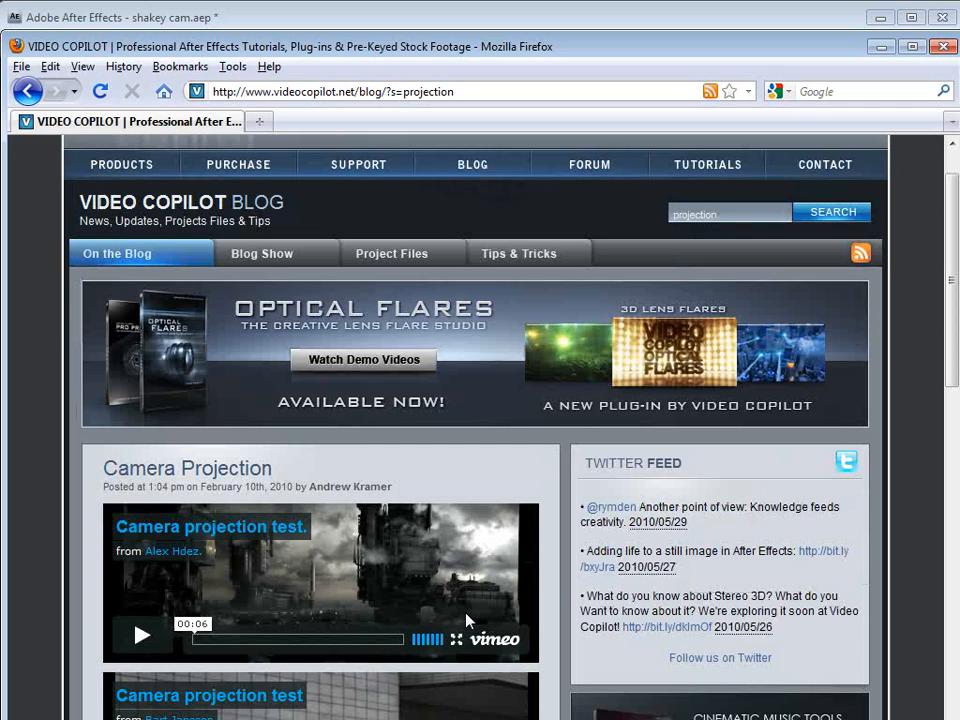
{"action": "key", "text": "alt+Tab"}
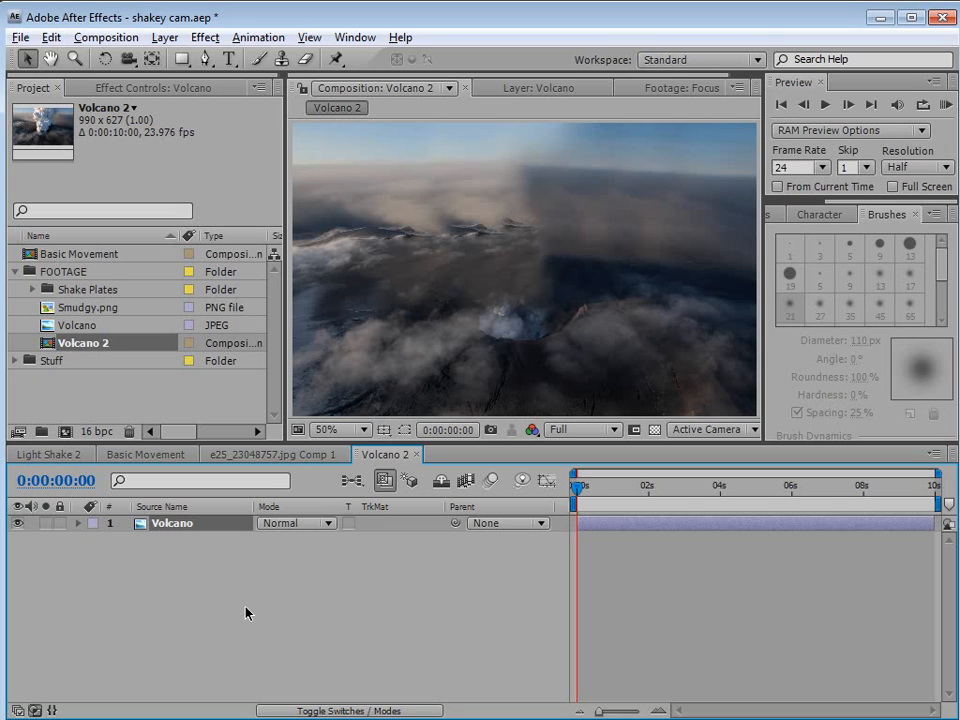
Duplicate the Volcano layer and delete the Paint effect from the top copy
{"action": "left_click", "coordinate": [140, 525]}
{"action": "left_click", "coordinate": [51, 37]}
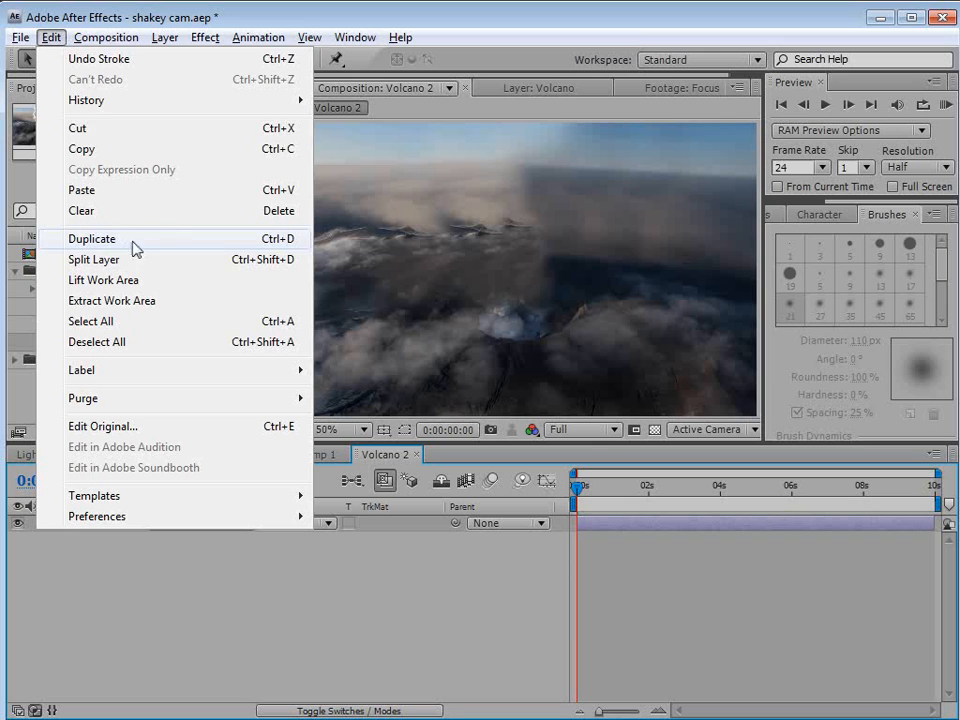
{"action": "left_click", "coordinate": [171, 239]}
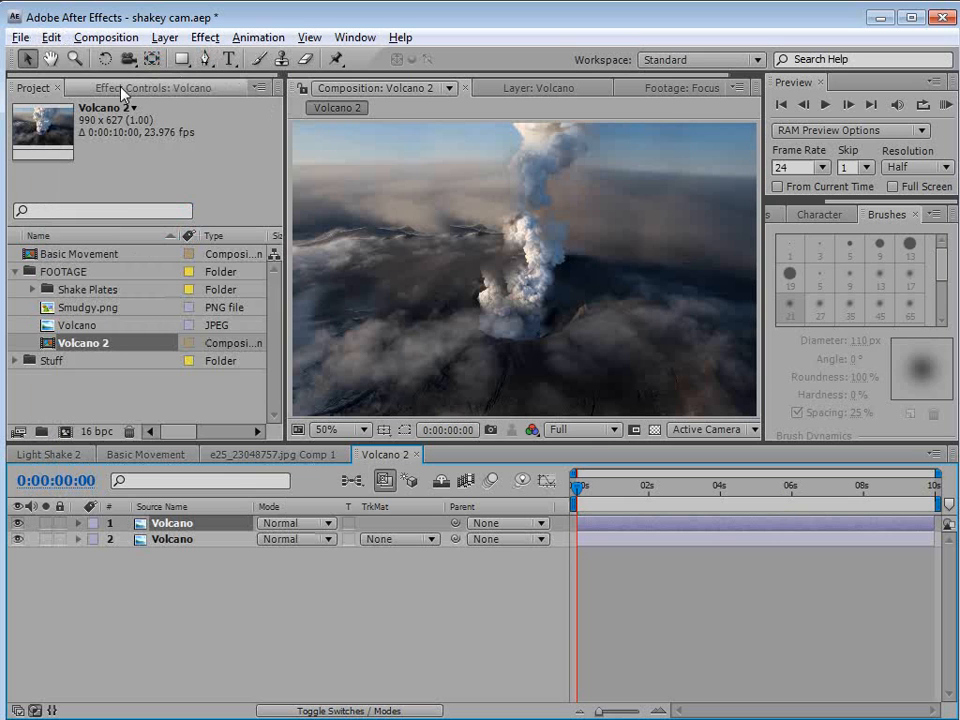
{"action": "left_click", "coordinate": [121, 91]}
{"action": "left_click", "coordinate": [60, 122]}
{"action": "key", "text": "Delete"}
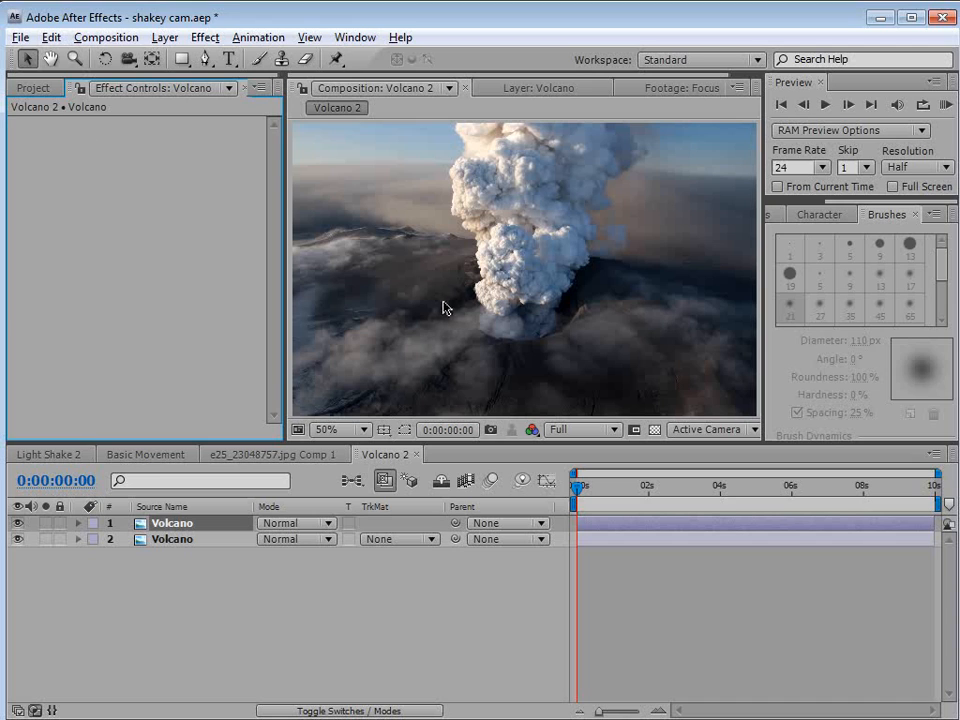
Draw a Pen mask on the top Volcano layer along the left edge of the smoke plume down to its base
{"action": "left_click", "coordinate": [206, 60]}
{"action": "key", "text": "grave"}
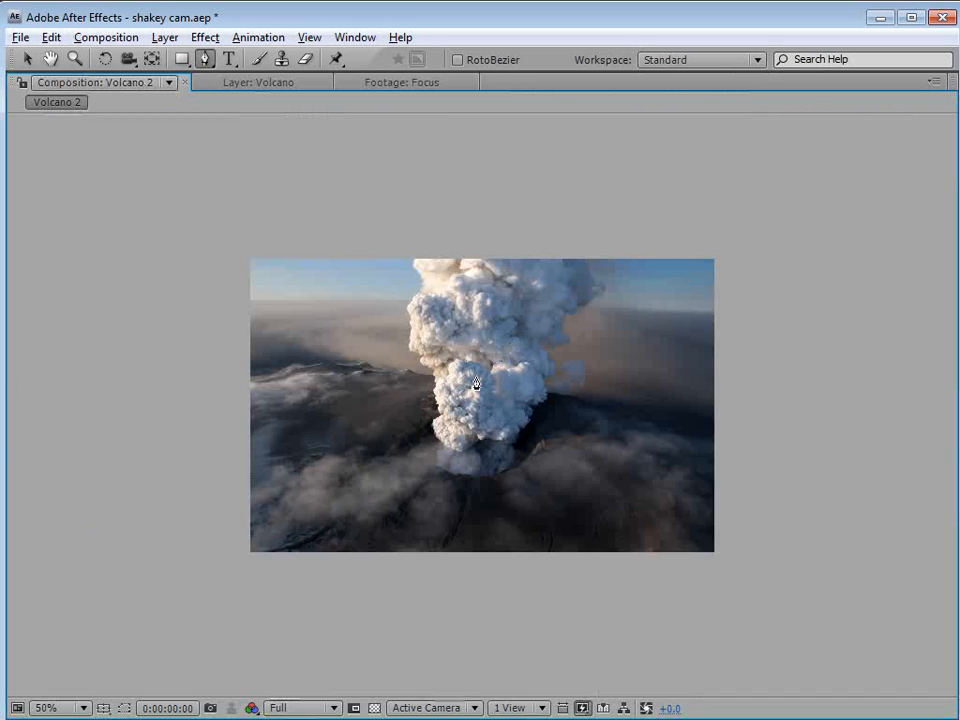
{"action": "scroll", "coordinate": [476, 384], "scroll_direction": "up", "scroll_amount": 2}
{"action": "left_click", "coordinate": [364, 161]}
{"action": "left_click", "coordinate": [356, 179]}
{"action": "left_click_drag", "start_coordinate": [369, 210], "coordinate": [346, 260]}
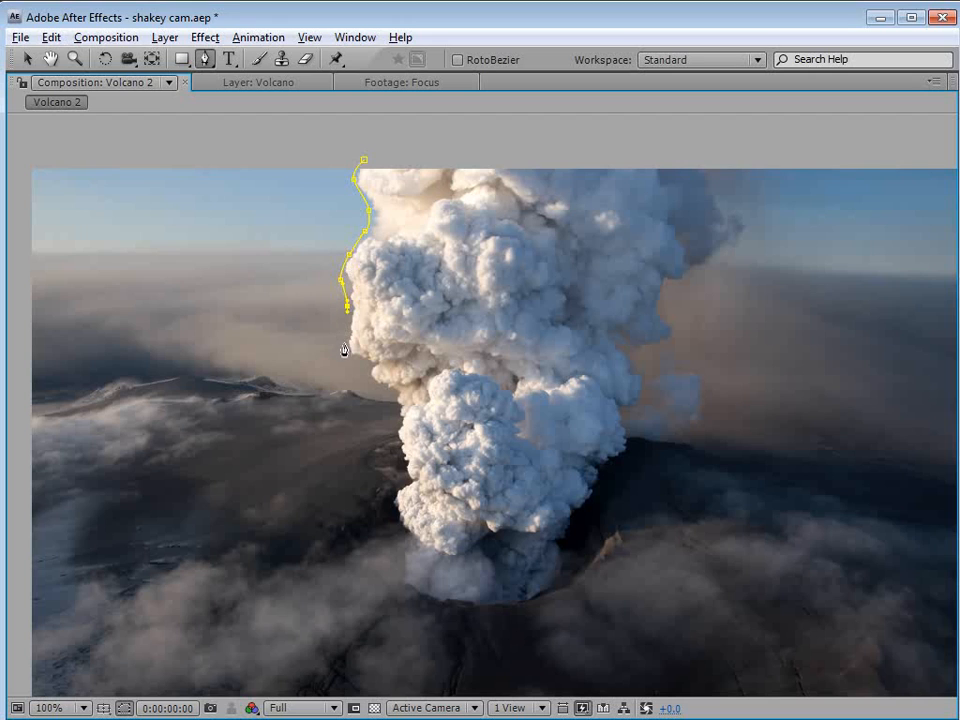
{"action": "left_click", "coordinate": [369, 368]}
{"action": "left_click", "coordinate": [401, 422]}
{"action": "left_click", "coordinate": [392, 497]}
{"action": "left_click", "coordinate": [406, 537]}
{"action": "left_click", "coordinate": [410, 572]}
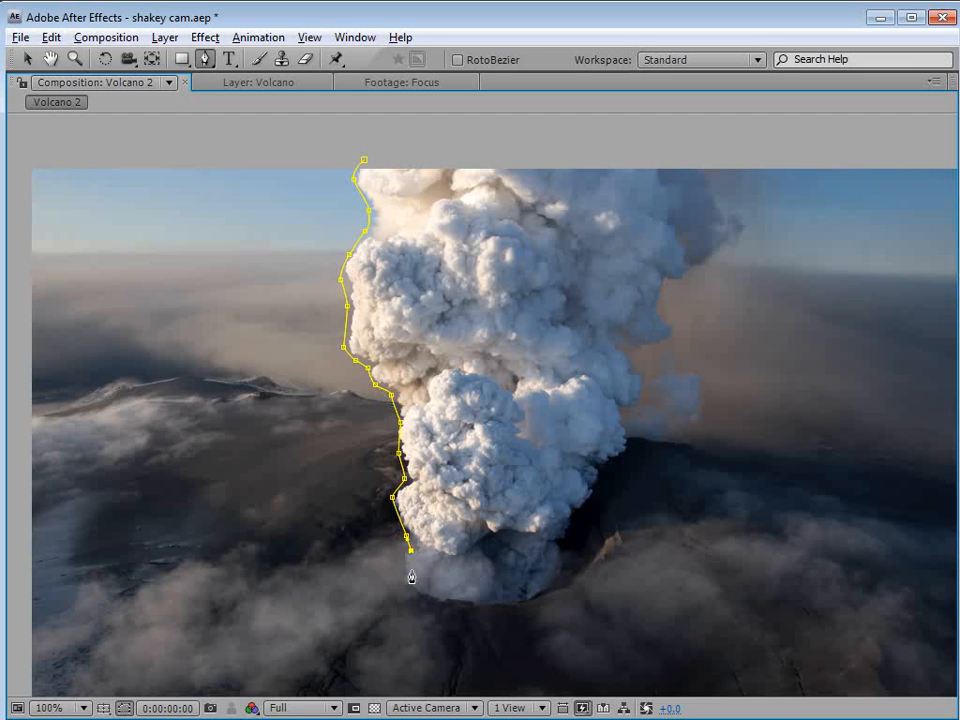
Continue the mask around the plume's base and up its right edge, and close it above the top of the image
{"action": "left_click", "coordinate": [427, 588]}
{"action": "left_click", "coordinate": [463, 597]}
{"action": "left_click", "coordinate": [471, 597]}
{"action": "left_click", "coordinate": [500, 597]}
{"action": "left_click", "coordinate": [529, 592]}
{"action": "left_click", "coordinate": [549, 577]}
{"action": "left_click", "coordinate": [557, 553]}
{"action": "left_click", "coordinate": [557, 543]}
{"action": "left_click", "coordinate": [568, 529]}
{"action": "left_click_drag", "start_coordinate": [573, 517], "coordinate": [580, 514]}
{"action": "left_click", "coordinate": [600, 494]}
{"action": "left_click", "coordinate": [610, 463]}
{"action": "left_click", "coordinate": [628, 448]}
{"action": "left_click", "coordinate": [371, 150]}
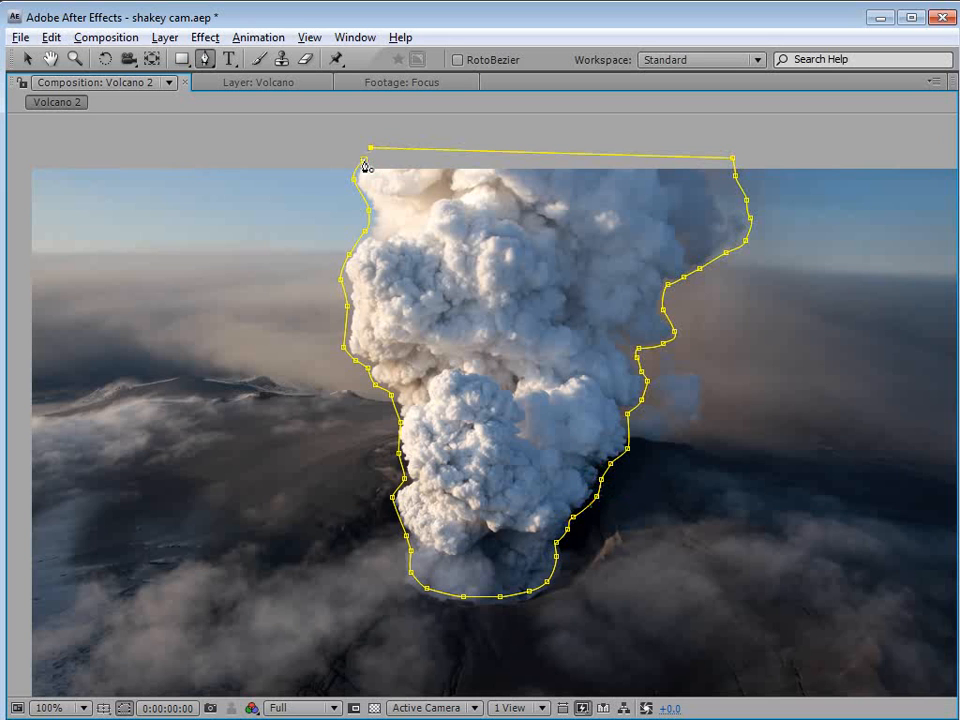
{"action": "key", "text": "v"}
{"action": "key", "text": "grave"}
{"action": "left_click", "coordinate": [617, 521]}
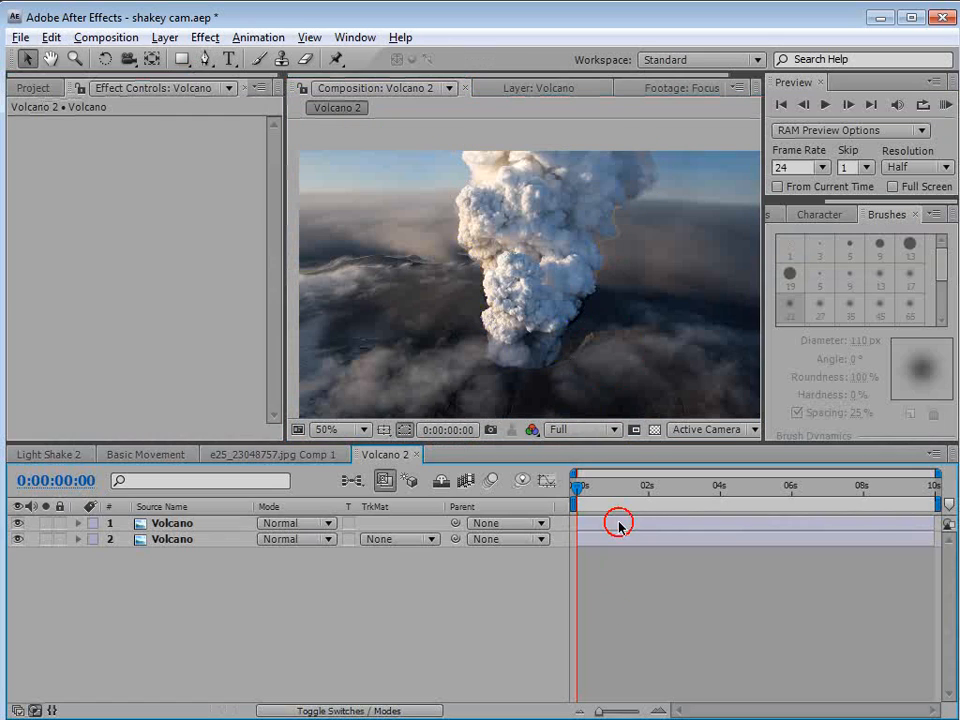
Set the plume mask's feather to 8 pixels and contract its edge with a Mask Expansion of about -7 pixels
{"action": "scroll", "coordinate": [531, 206], "scroll_direction": "up", "scroll_amount": 2}
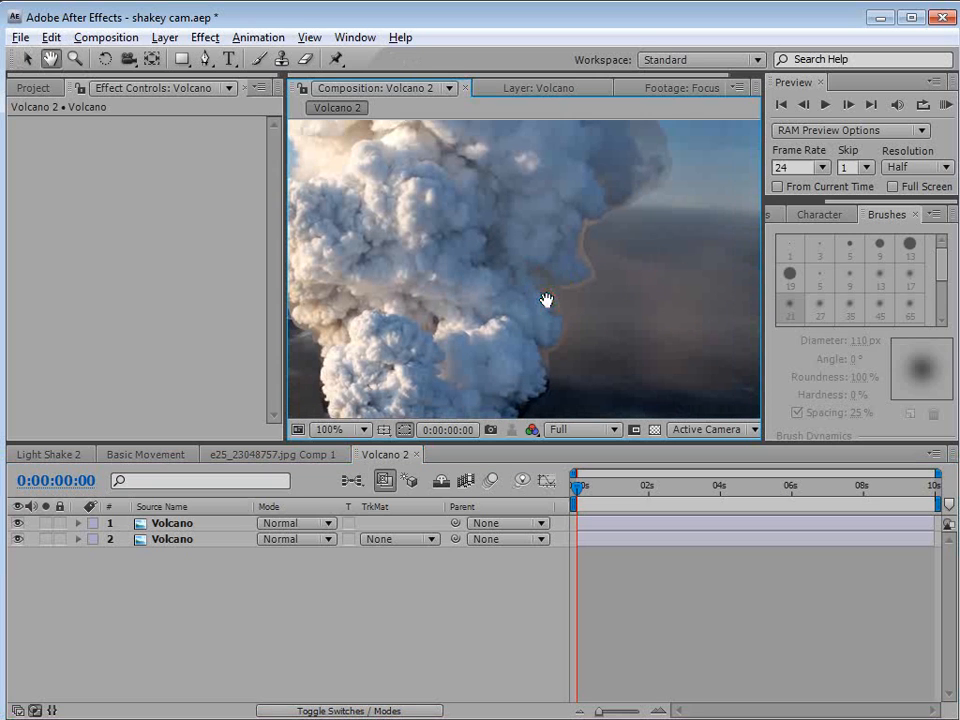
{"action": "left_click", "coordinate": [160, 527]}
{"action": "key", "text": "f"}
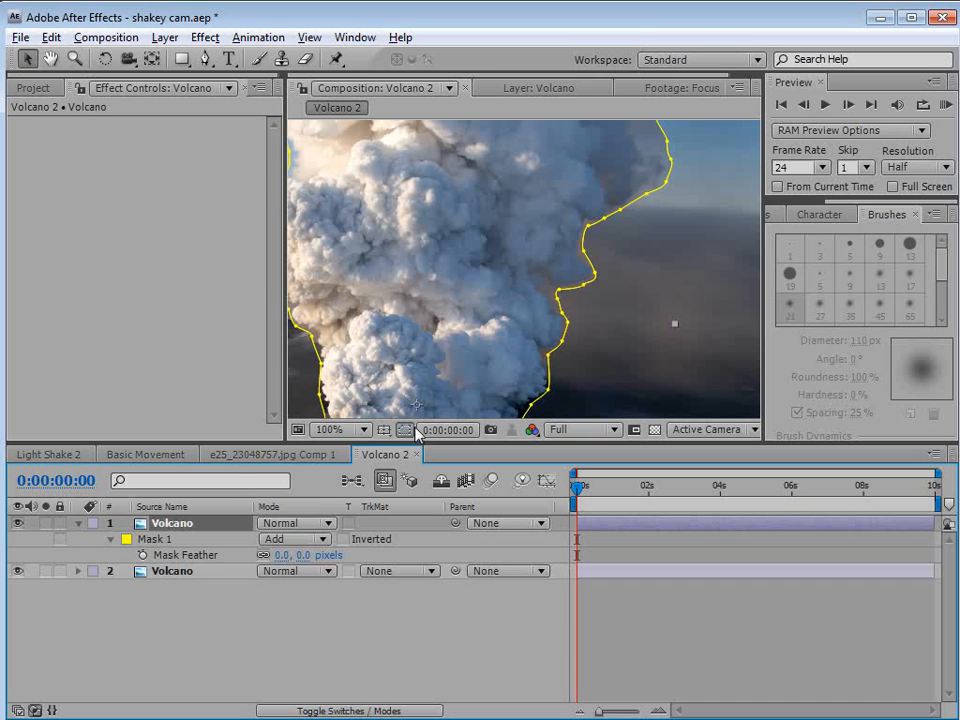
{"action": "left_click_drag", "start_coordinate": [306, 554], "coordinate": [316, 560]}
{"action": "key", "text": "f"}
{"action": "key", "text": "m"}
{"action": "key", "text": "m"}
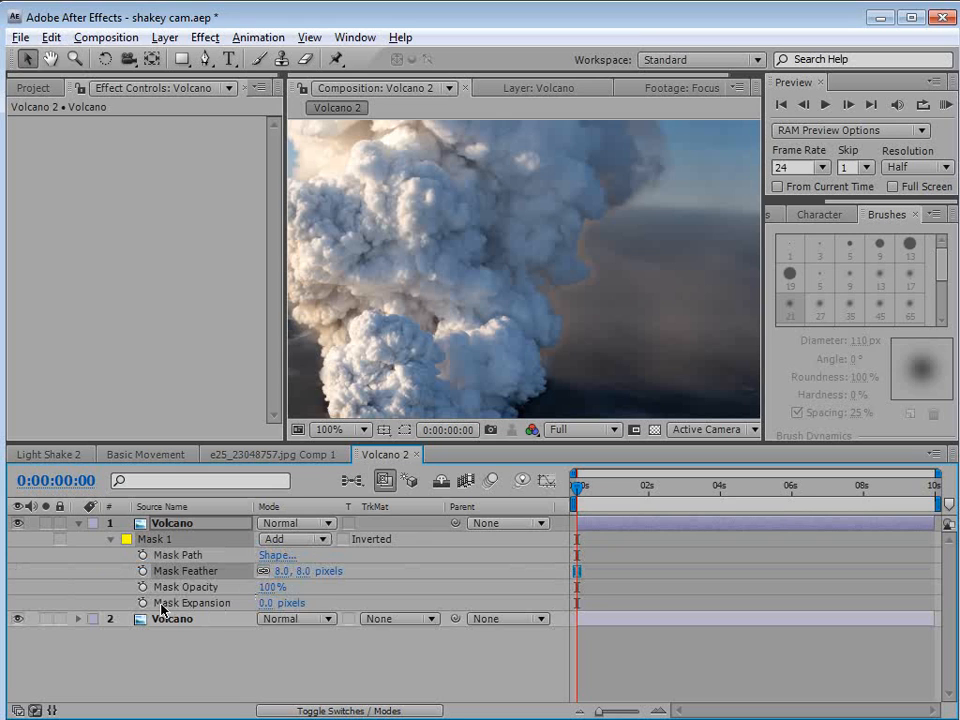
{"action": "left_click", "coordinate": [250, 603]}
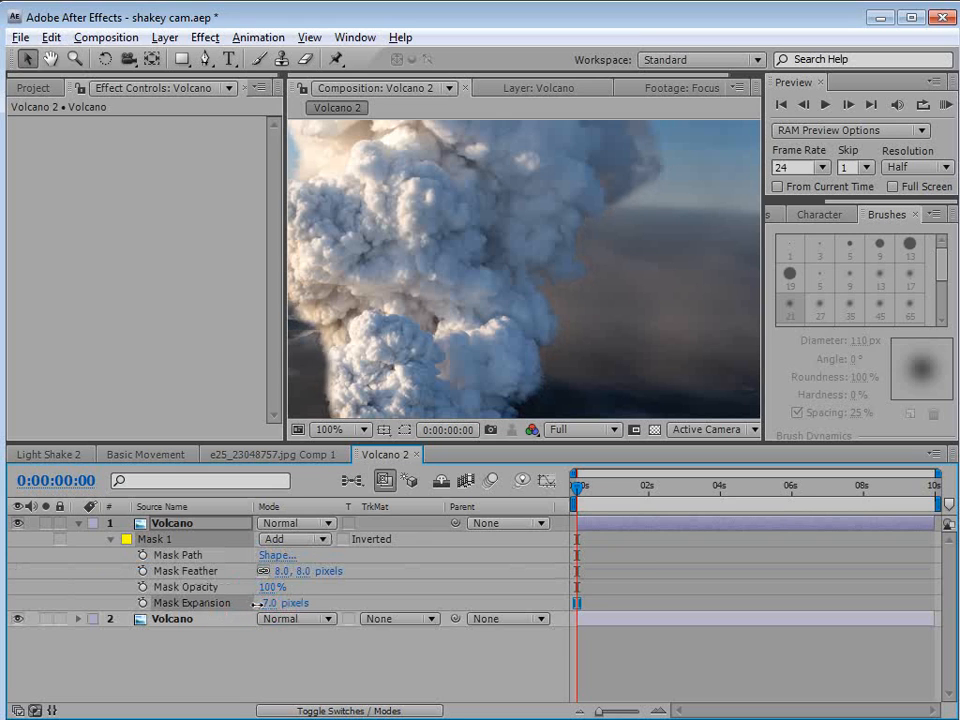
Check the plume's edges in the enlarged composition view and set the mask's feather to 15 pixels
{"action": "left_click", "coordinate": [621, 568]}
{"action": "key", "text": "grave"}
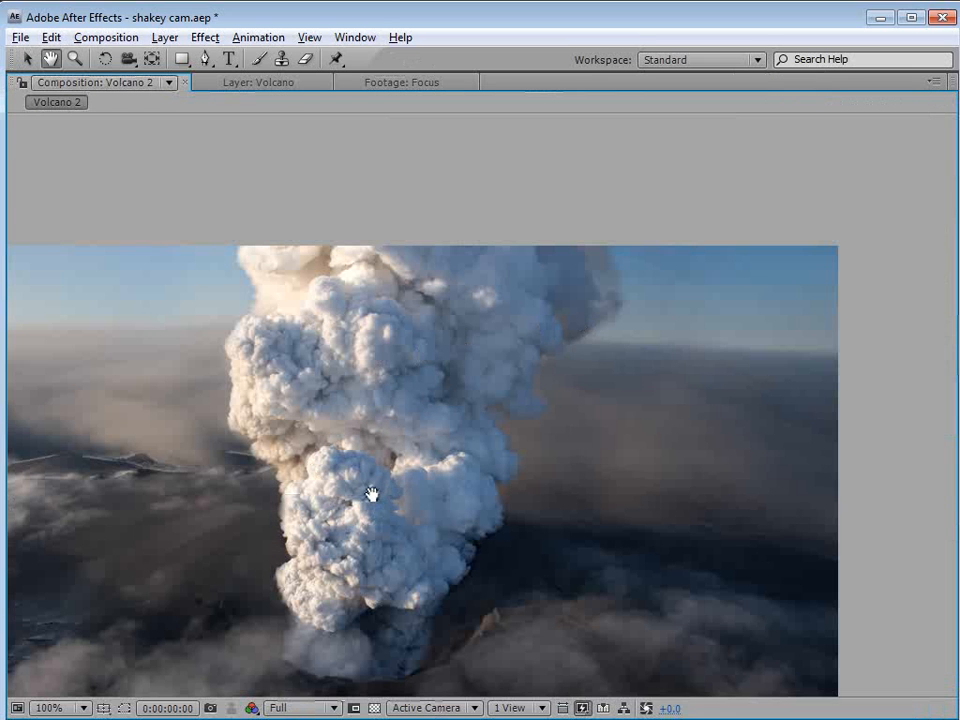
{"action": "key", "text": "grave"}
{"action": "left_click", "coordinate": [313, 555]}
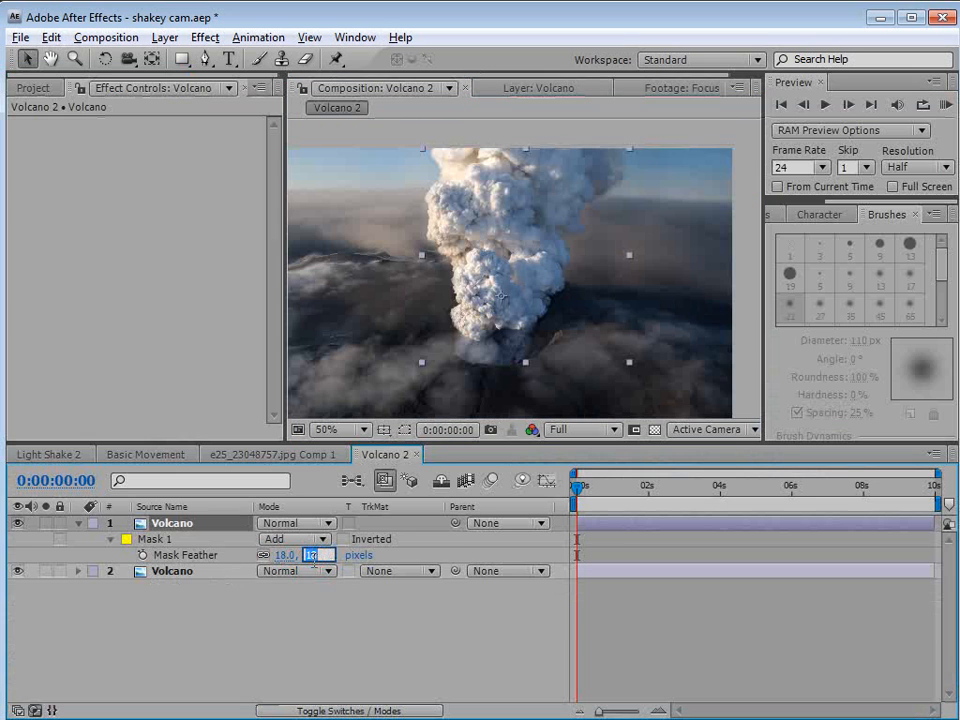
{"action": "type", "text": "15"}
{"action": "key", "text": "Return"}
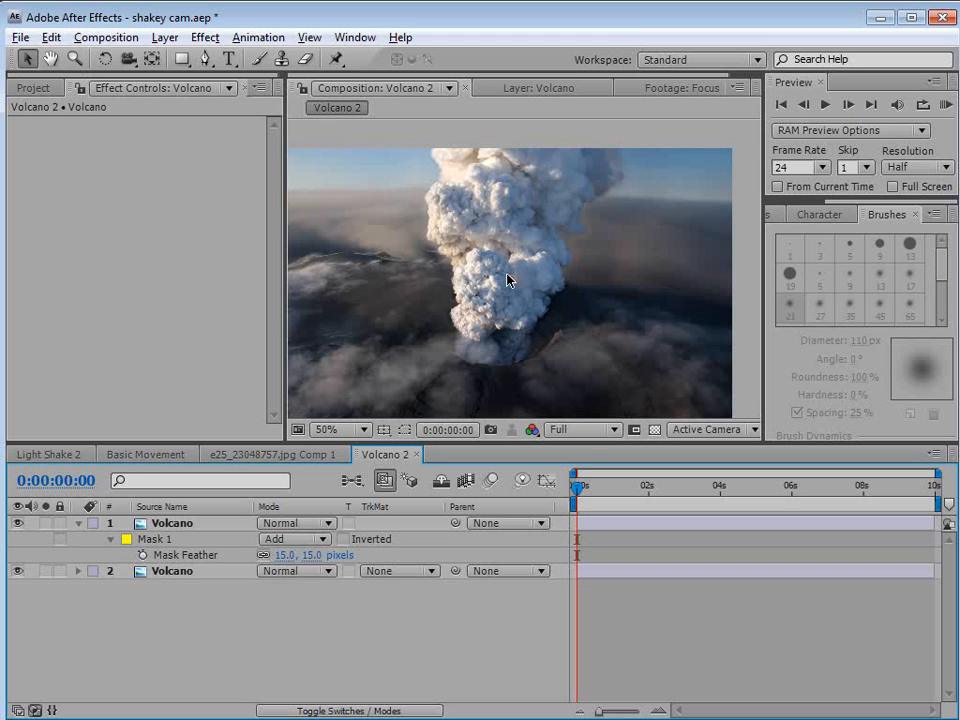
Scrub through the Basic Movement composition to examine how plume and ground move against each other, and return to Volcano 2
{"action": "left_click", "coordinate": [145, 454]}
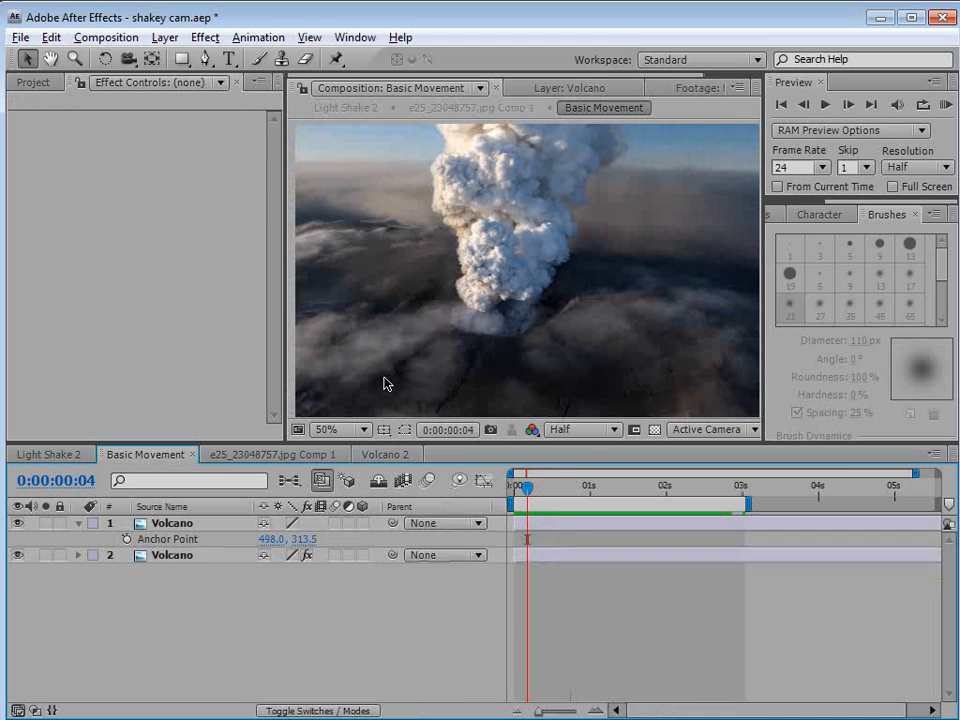
{"action": "left_click_drag", "start_coordinate": [527, 488], "coordinate": [512, 505]}
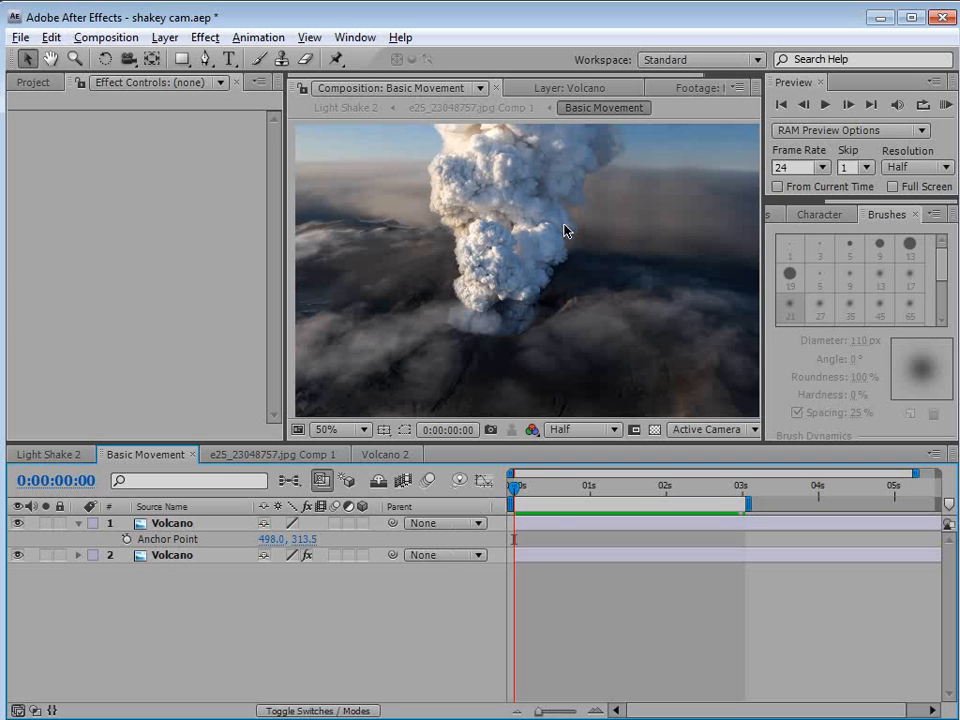
{"action": "left_click_drag", "start_coordinate": [528, 493], "coordinate": [558, 488]}
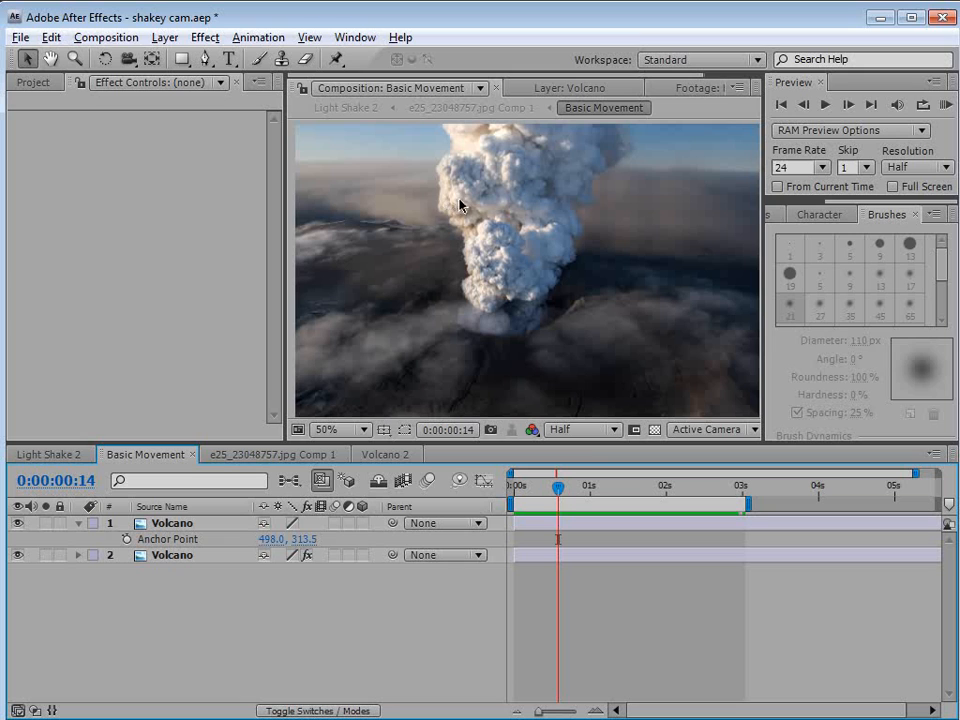
{"action": "left_click_drag", "start_coordinate": [558, 487], "coordinate": [701, 487]}
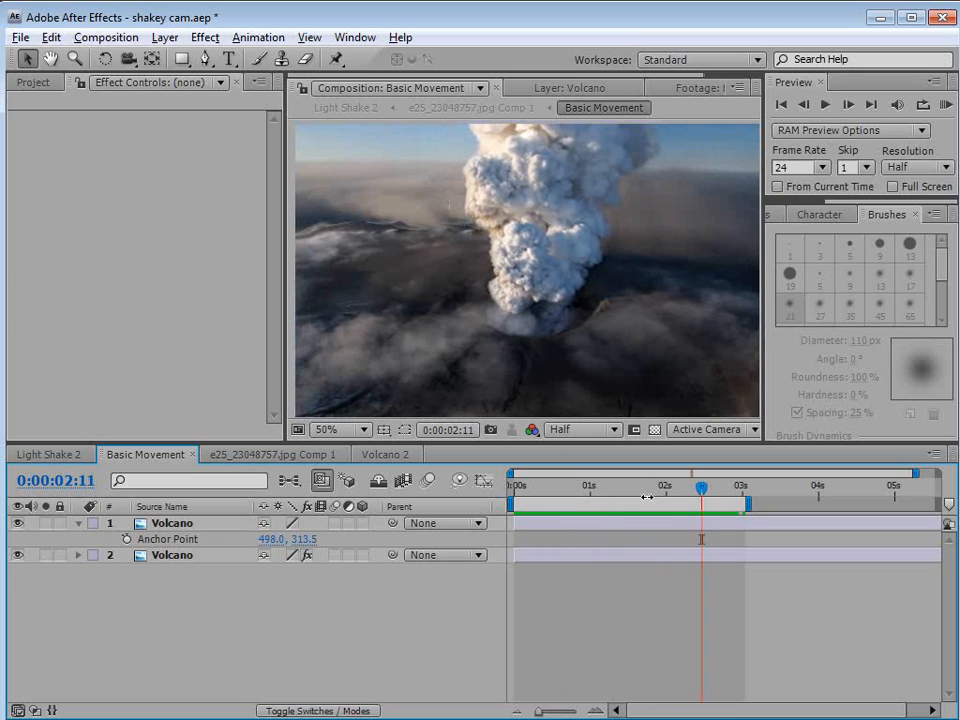
{"action": "left_click", "coordinate": [537, 493]}
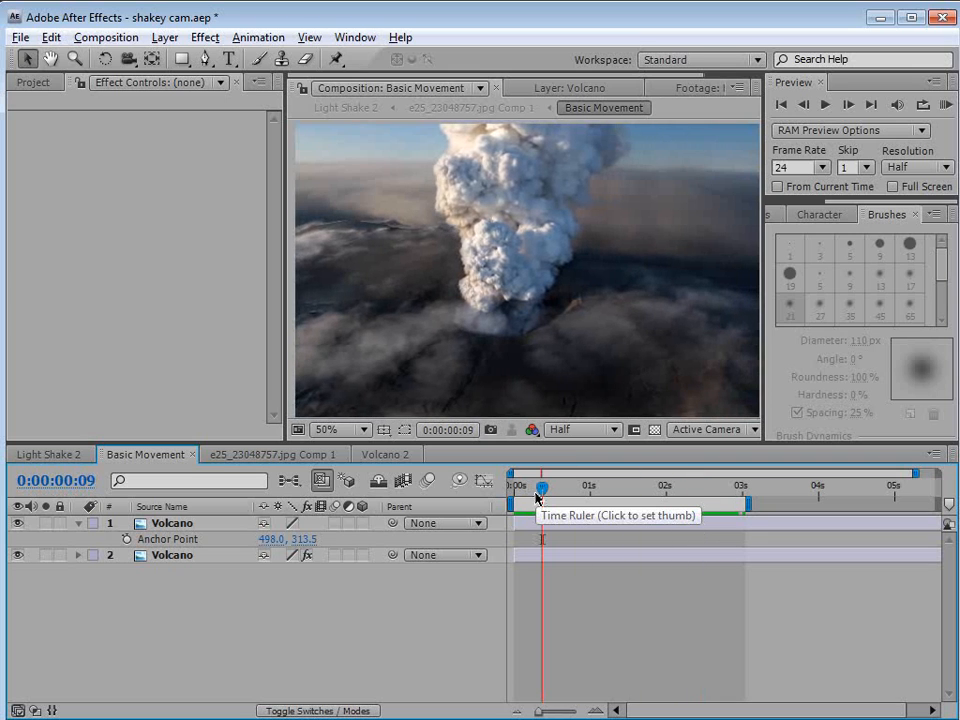
{"action": "left_click", "coordinate": [385, 454]}
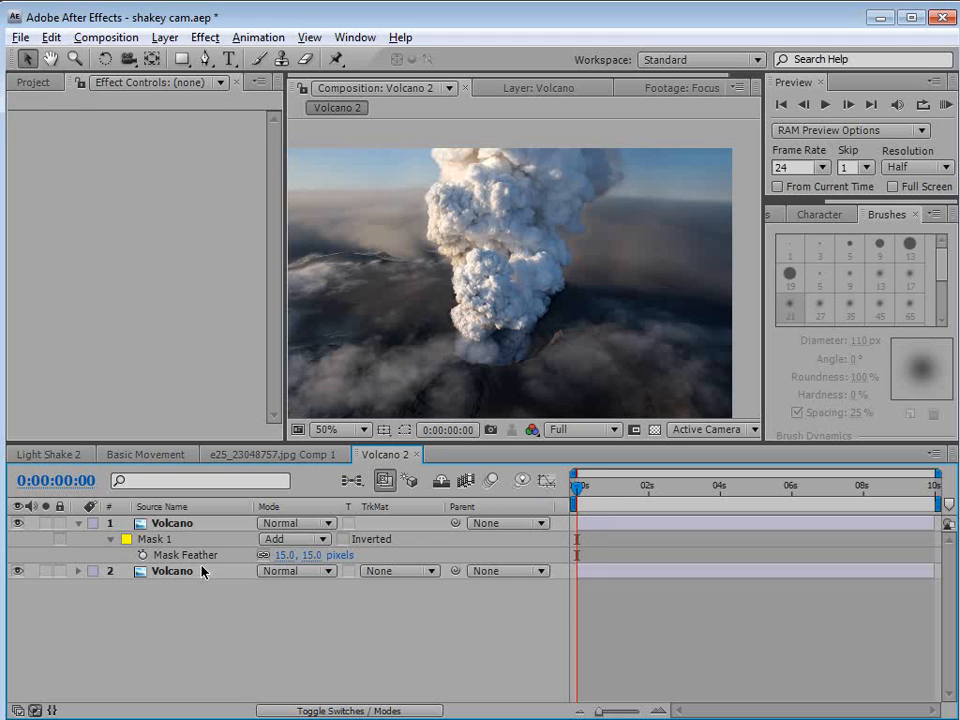
Apply the Corner Pin effect to the bottom Volcano layer and enable keyframing for all four corners at 0 seconds
{"action": "left_click", "coordinate": [171, 571]}
{"action": "key", "text": "space"}
{"action": "left_click_drag", "start_coordinate": [409, 320], "coordinate": [481, 297]}
{"action": "left_click", "coordinate": [205, 37]}
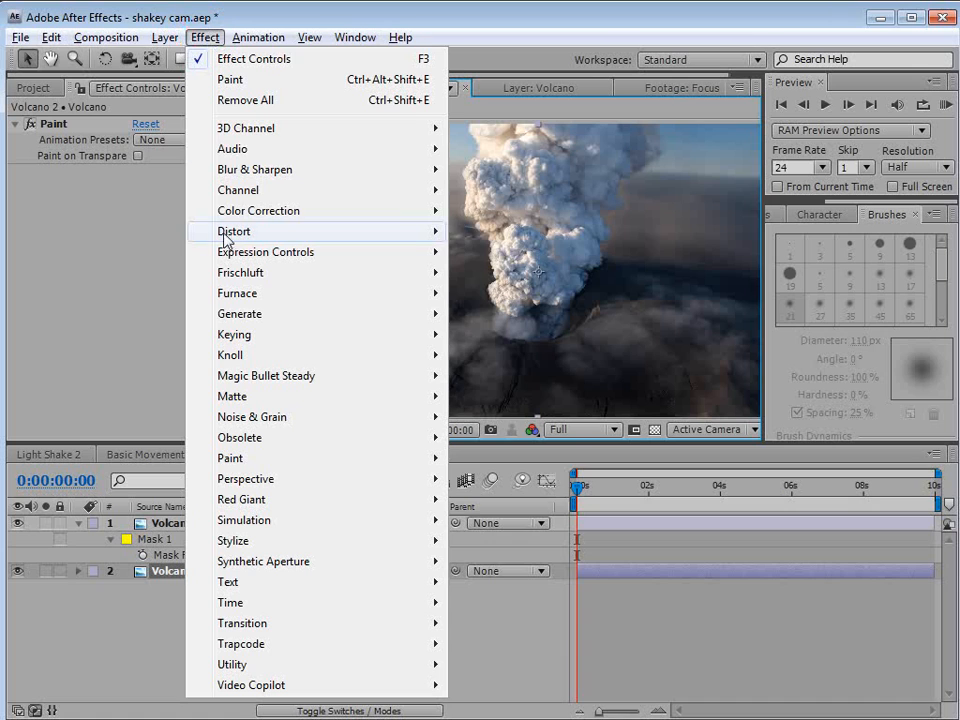
{"action": "mouse_move", "coordinate": [231, 234]}
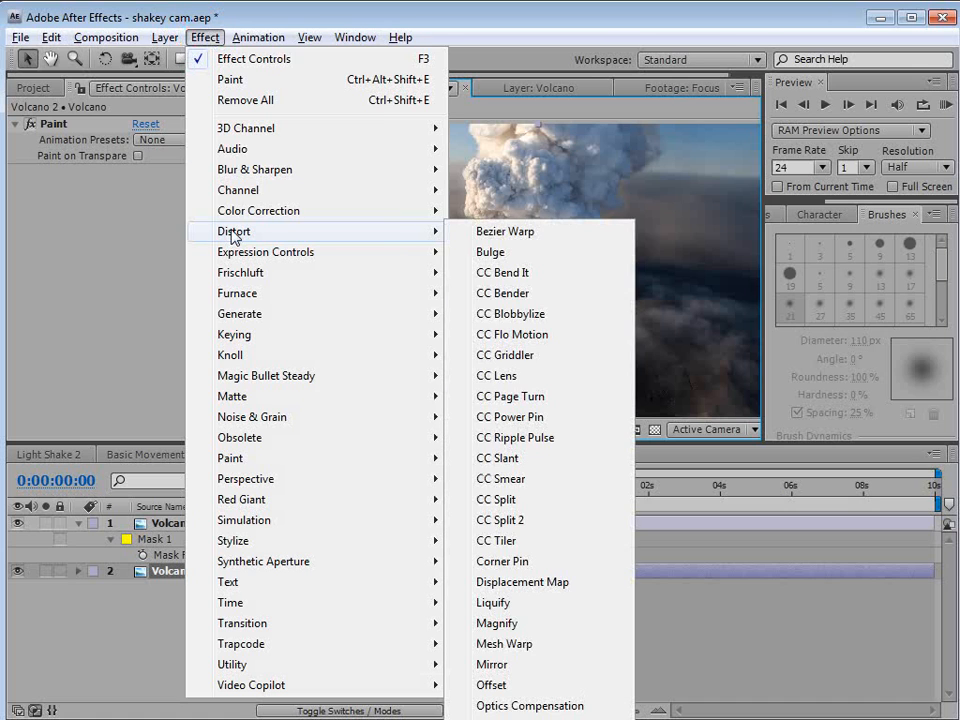
{"action": "left_click", "coordinate": [531, 561]}
{"action": "scroll", "coordinate": [532, 306], "scroll_direction": "down", "scroll_amount": 2}
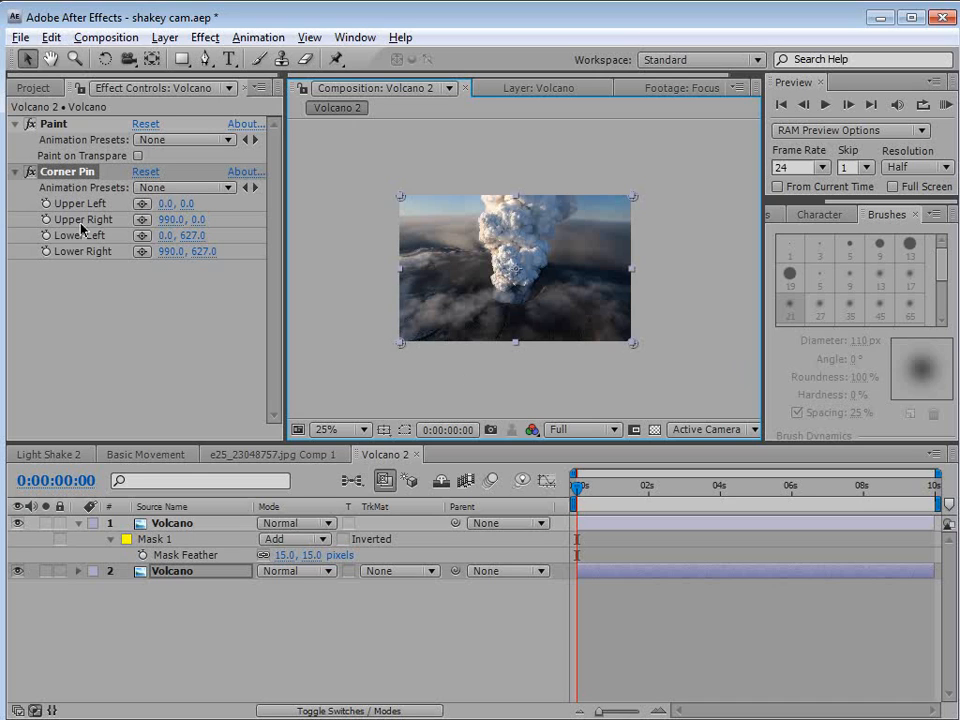
{"action": "left_click_drag", "start_coordinate": [46, 205], "coordinate": [45, 258]}
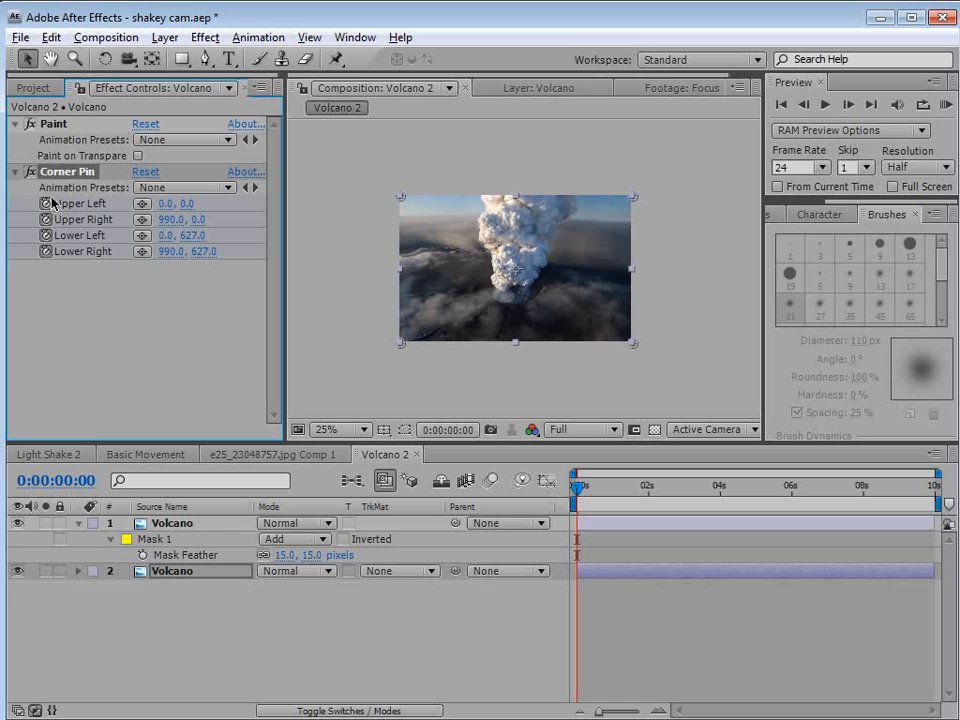
Skew the background at 0 seconds by moving Corner Pin's Lower Left to -188, 627 and Upper Right to 1058, 0
{"action": "left_click_drag", "start_coordinate": [402, 347], "coordinate": [358, 352]}
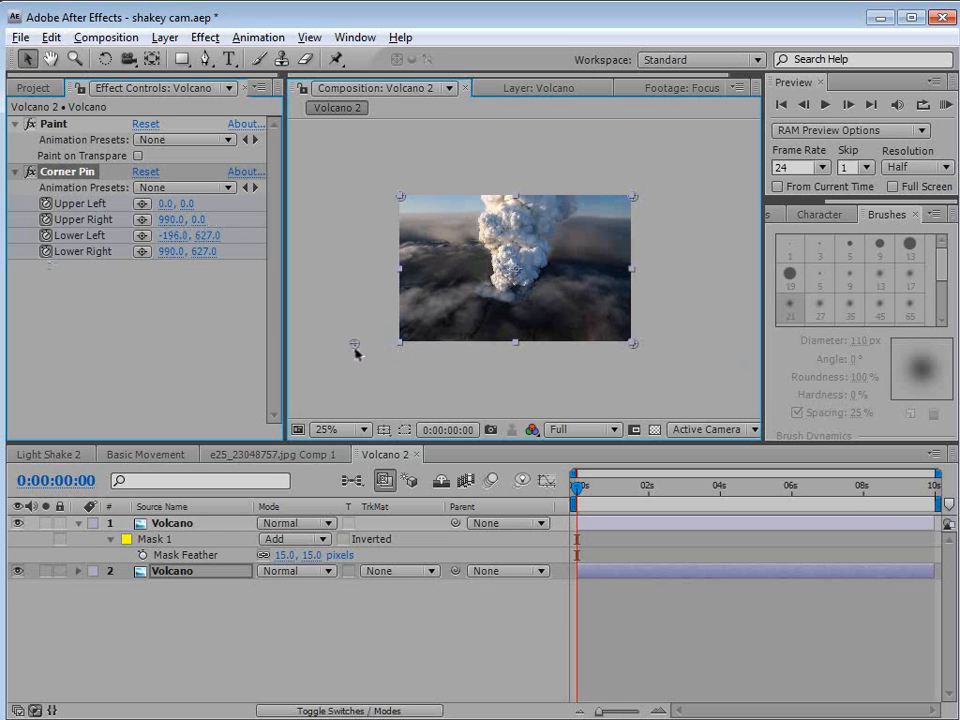
{"action": "left_click_drag", "start_coordinate": [632, 198], "coordinate": [646, 203]}
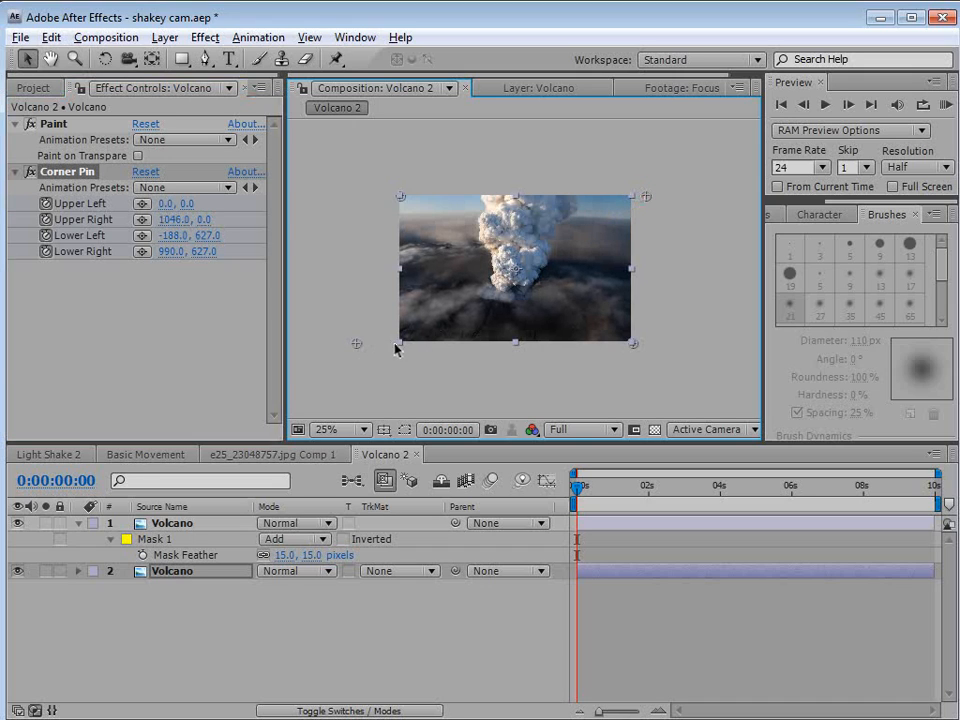
{"action": "left_click_drag", "start_coordinate": [648, 199], "coordinate": [651, 200]}
At 4 seconds, reset Corner Pin and move Lower Right to 1150, 627 and Upper Left to -80, 0
{"action": "left_click_drag", "start_coordinate": [605, 496], "coordinate": [720, 510]}
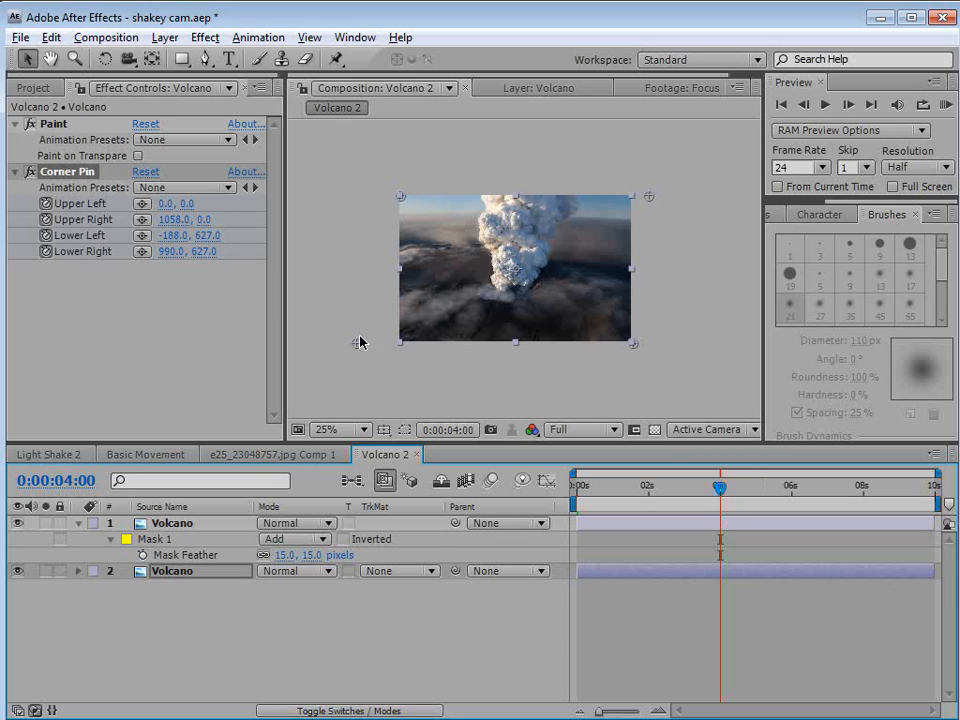
{"action": "left_click", "coordinate": [146, 173]}
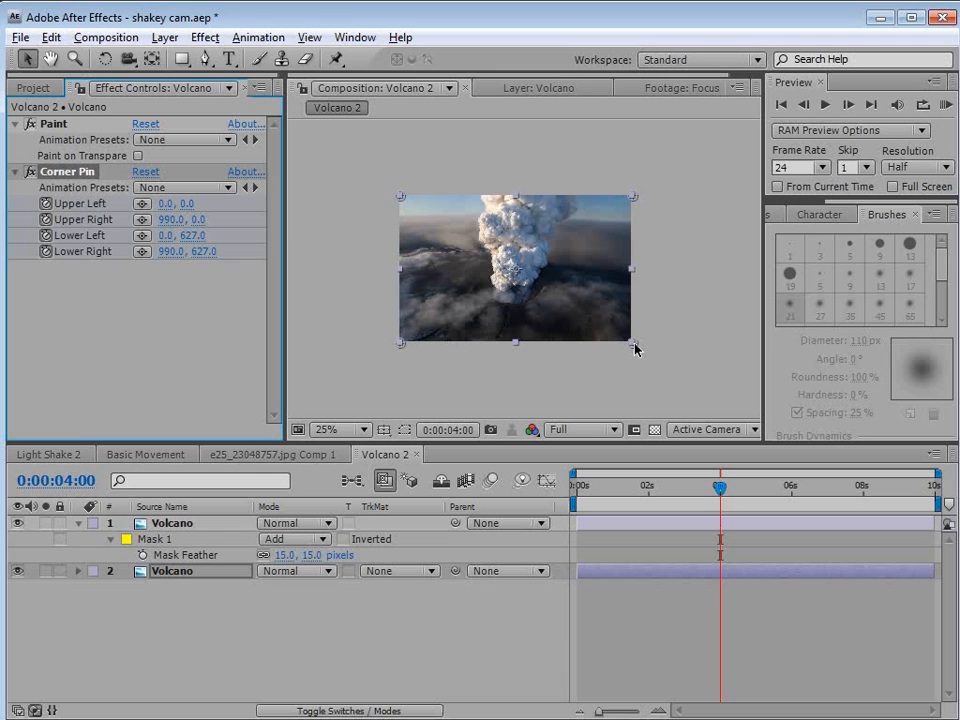
{"action": "left_click_drag", "start_coordinate": [634, 344], "coordinate": [673, 347]}
{"action": "left_click_drag", "start_coordinate": [401, 197], "coordinate": [383, 203]}
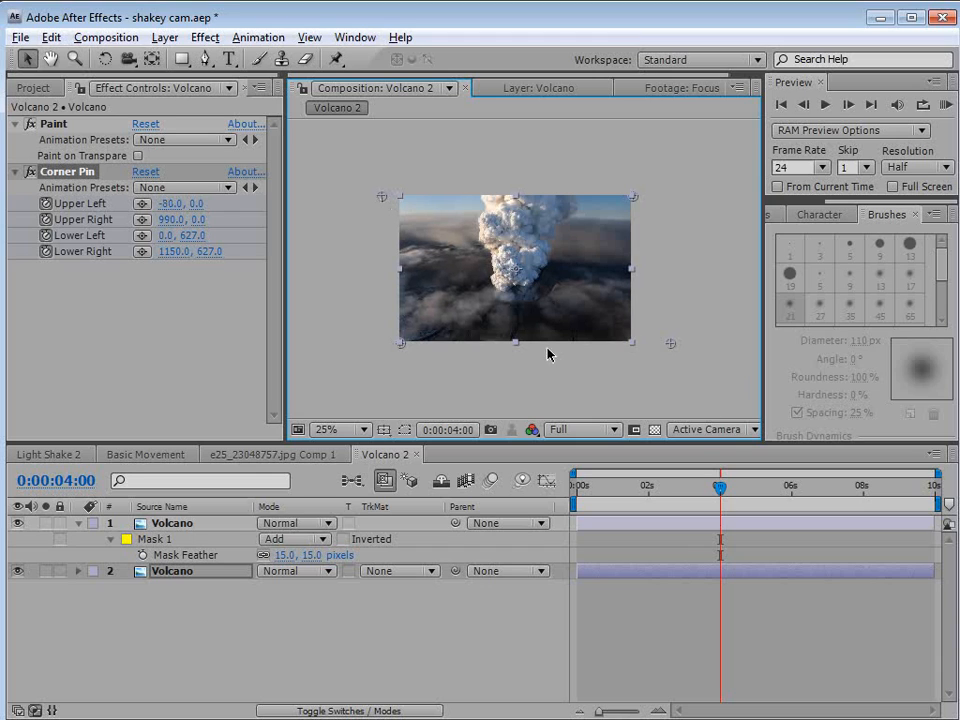
Keyframe the top Volcano layer's Position at 0 seconds with 463.0, 303.5 and reveal both layers' keyframes
{"action": "key", "text": "period"}
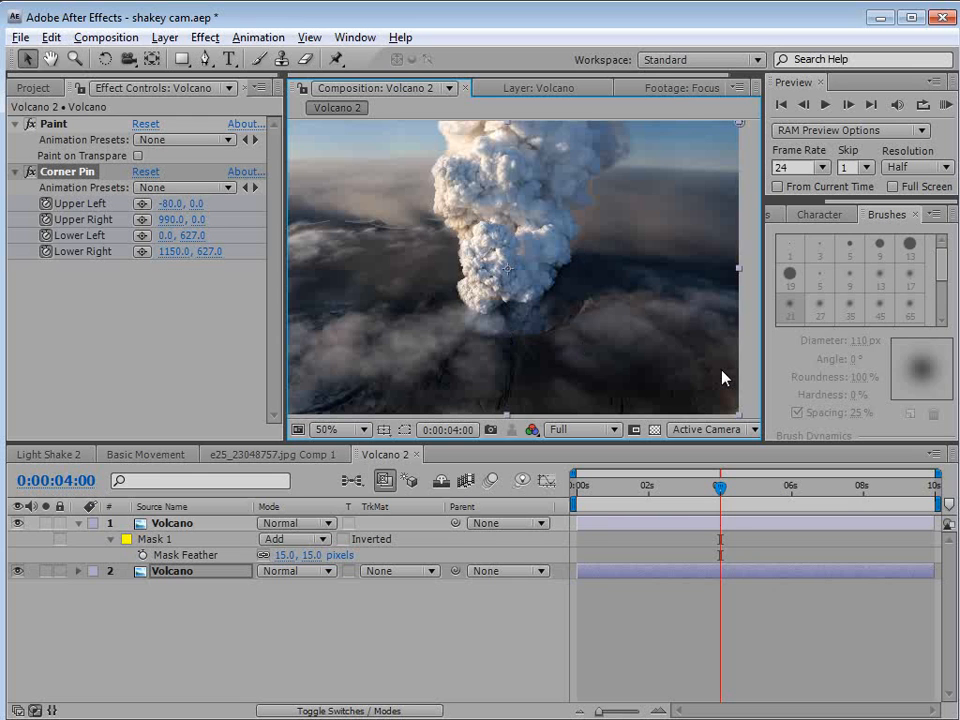
{"action": "key", "text": "Home"}
{"action": "left_click", "coordinate": [126, 522]}
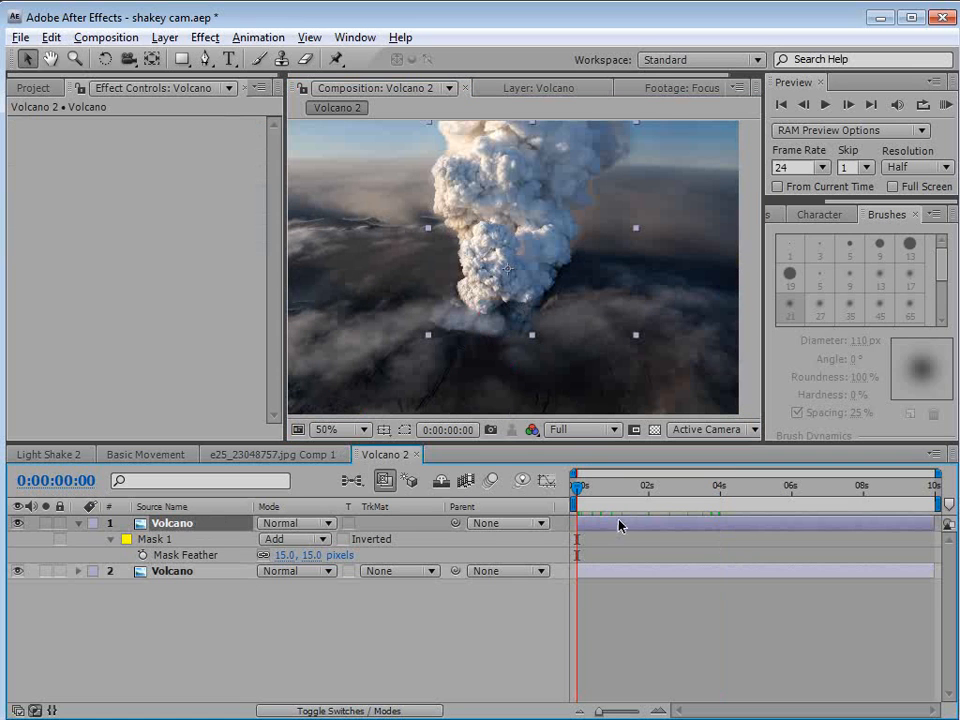
{"action": "mouse_move", "coordinate": [578, 491]}
{"action": "left_mouse_down"}
{"action": "mouse_move", "coordinate": [722, 495]}
{"action": "mouse_move", "coordinate": [568, 506]}
{"action": "left_mouse_up"}
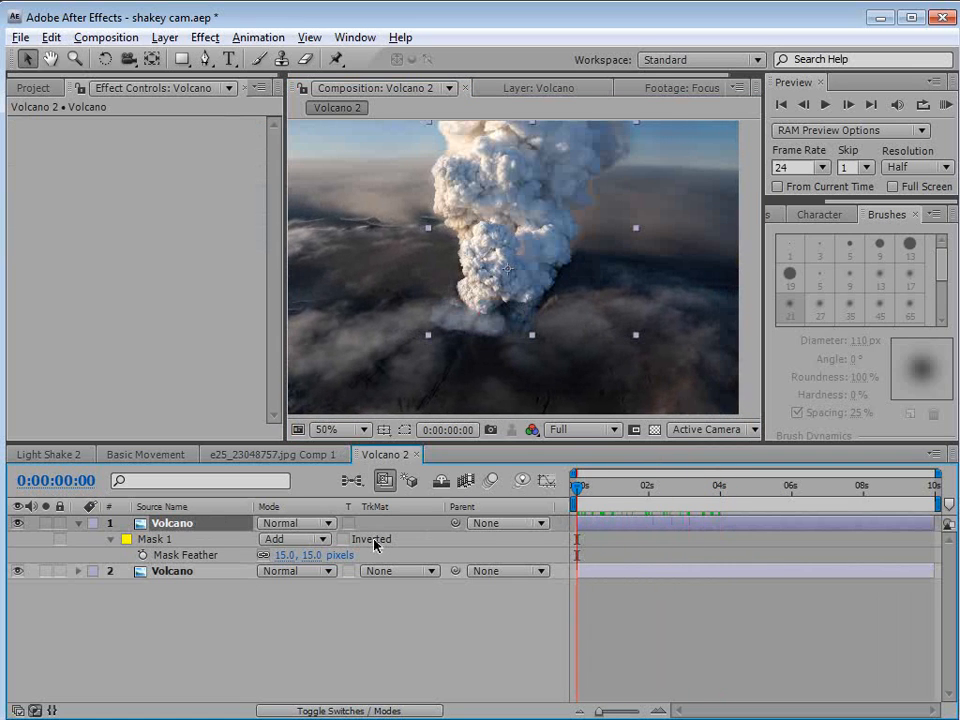
{"action": "left_click", "coordinate": [178, 524]}
{"action": "key", "text": "p"}
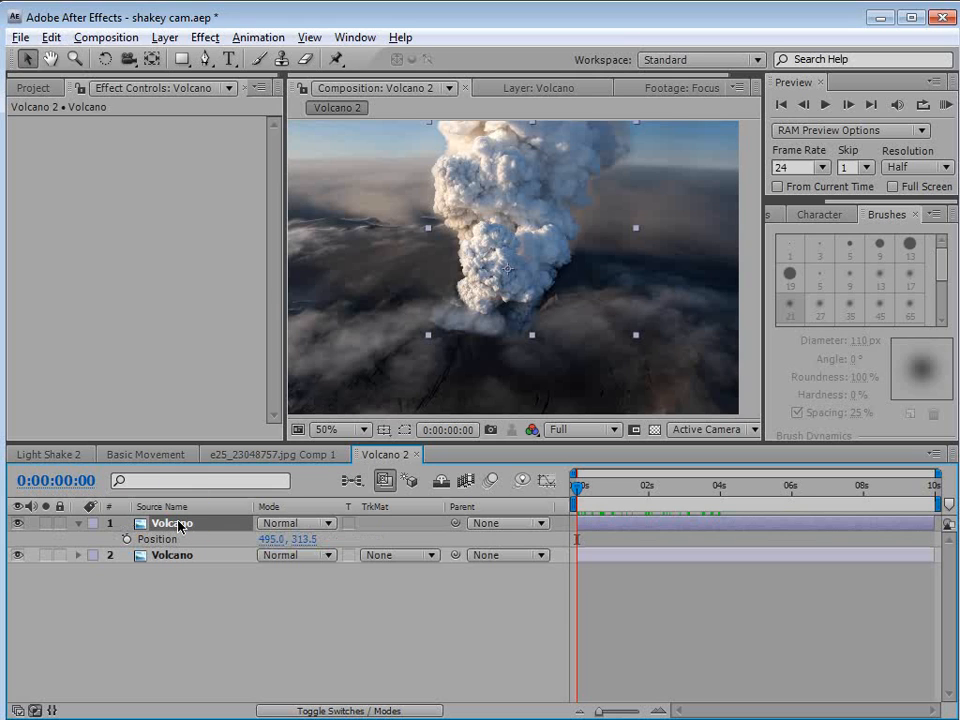
{"action": "left_click", "coordinate": [126, 539]}
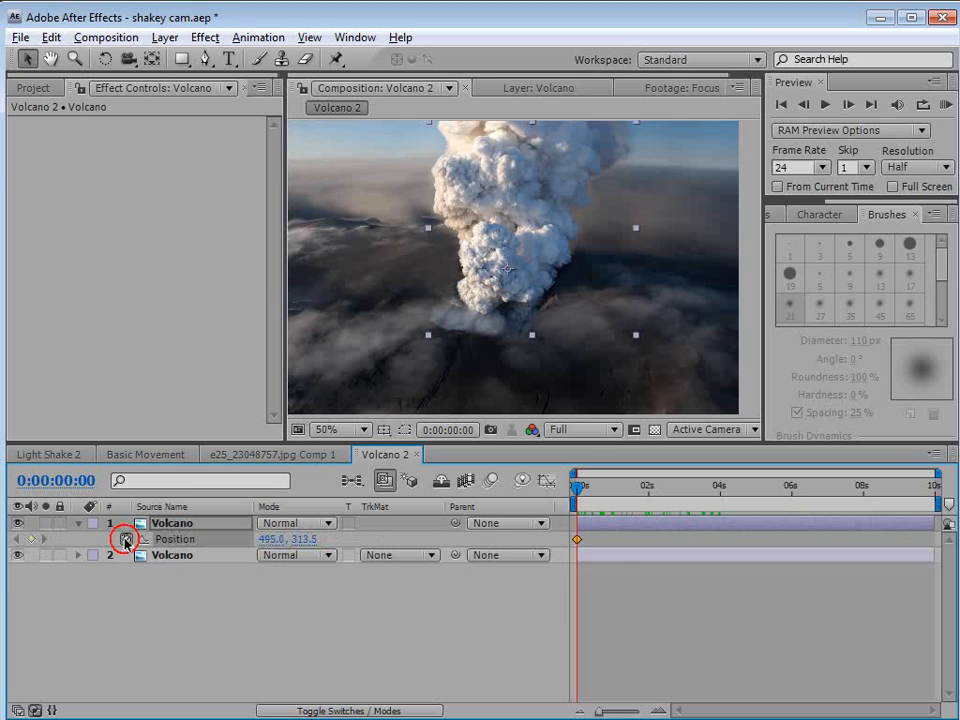
{"action": "left_click", "coordinate": [614, 557]}
{"action": "key", "text": "u"}
Move the plume layer to the right at 4 seconds to add a second Position keyframe, and return to the start
{"action": "left_click_drag", "start_coordinate": [606, 489], "coordinate": [720, 517]}
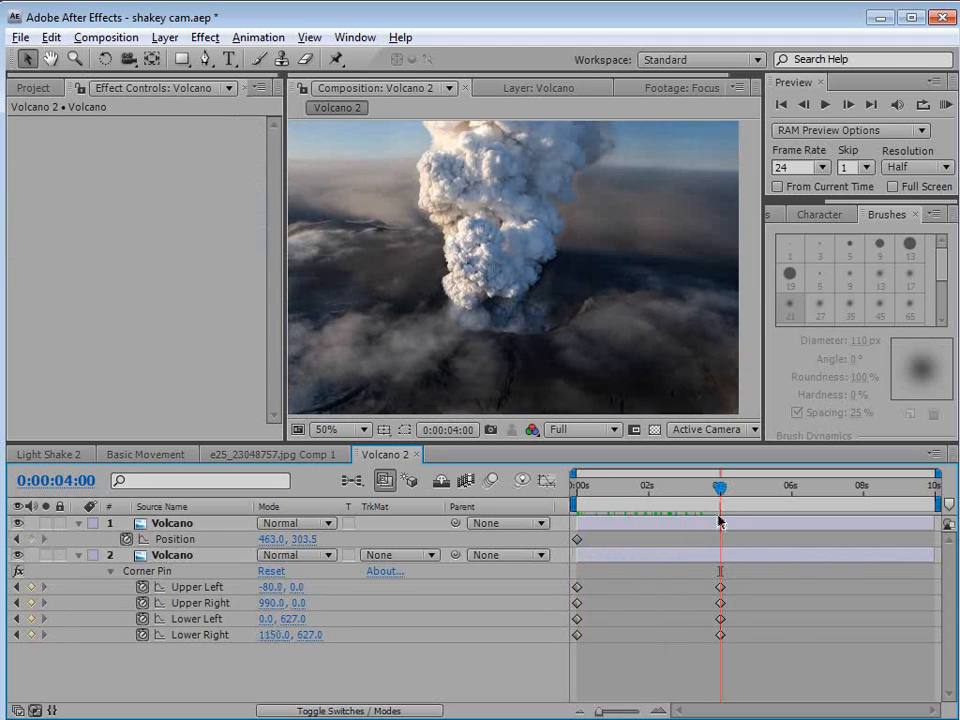
{"action": "left_click_drag", "start_coordinate": [490, 280], "coordinate": [530, 279]}
{"action": "left_click_drag", "start_coordinate": [720, 500], "coordinate": [533, 517]}
{"action": "left_click", "coordinate": [657, 677]}
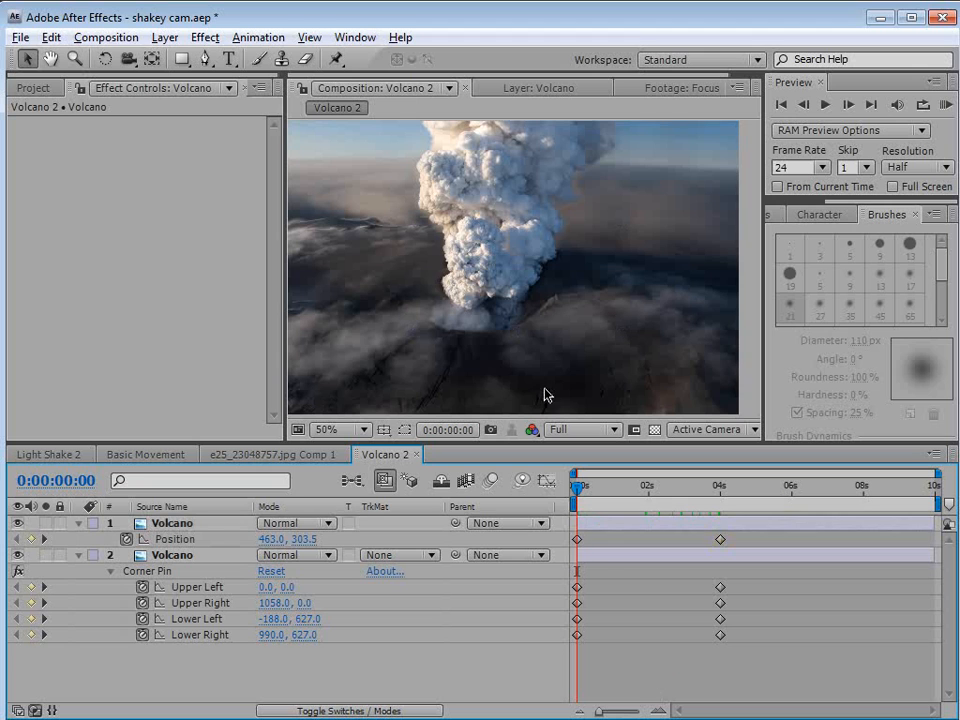
Examine the plume's base against the skewed ground up close and in the enlarged composition view at the start
{"action": "key", "text": "space"}
{"action": "scroll", "coordinate": [500, 315], "scroll_direction": "up", "scroll_amount": 1}
{"action": "left_click_drag", "start_coordinate": [459, 331], "coordinate": [486, 328]}
{"action": "scroll", "coordinate": [484, 327], "scroll_direction": "down", "scroll_amount": 1}
{"action": "left_click_drag", "start_coordinate": [580, 488], "coordinate": [548, 492]}
{"action": "key", "text": "grave"}
{"action": "key", "text": "grave"}
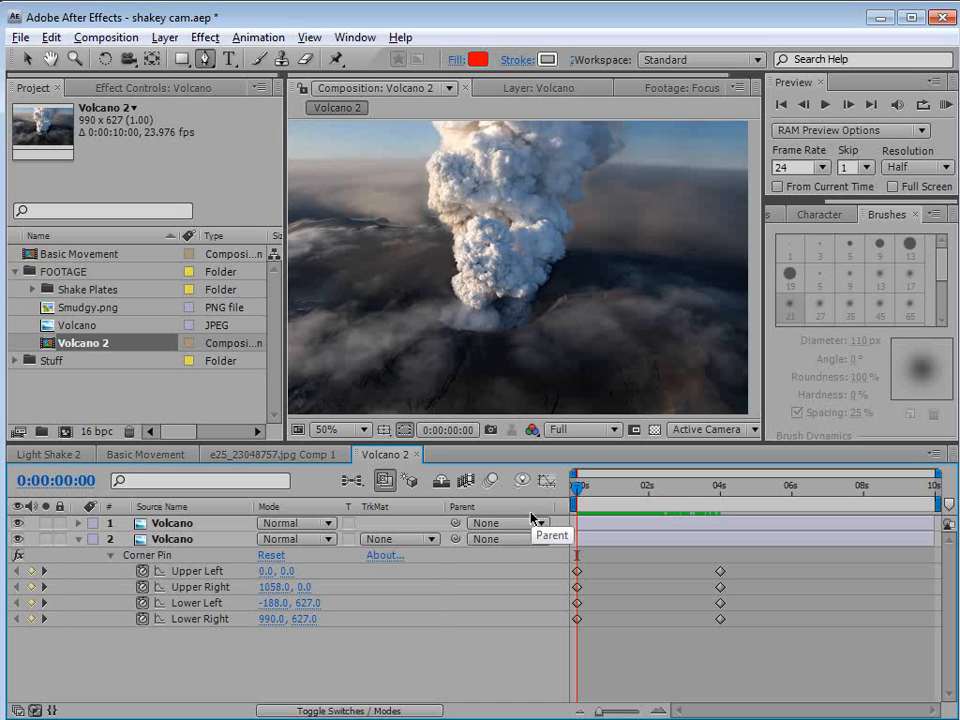
Duplicate the top Volcano plume layer at 0 seconds and solo the copy
{"action": "mouse_move", "coordinate": [578, 488]}
{"action": "left_mouse_down"}
{"action": "mouse_move", "coordinate": [712, 502]}
{"action": "mouse_move", "coordinate": [578, 500]}
{"action": "left_mouse_up"}
{"action": "left_click", "coordinate": [168, 522]}
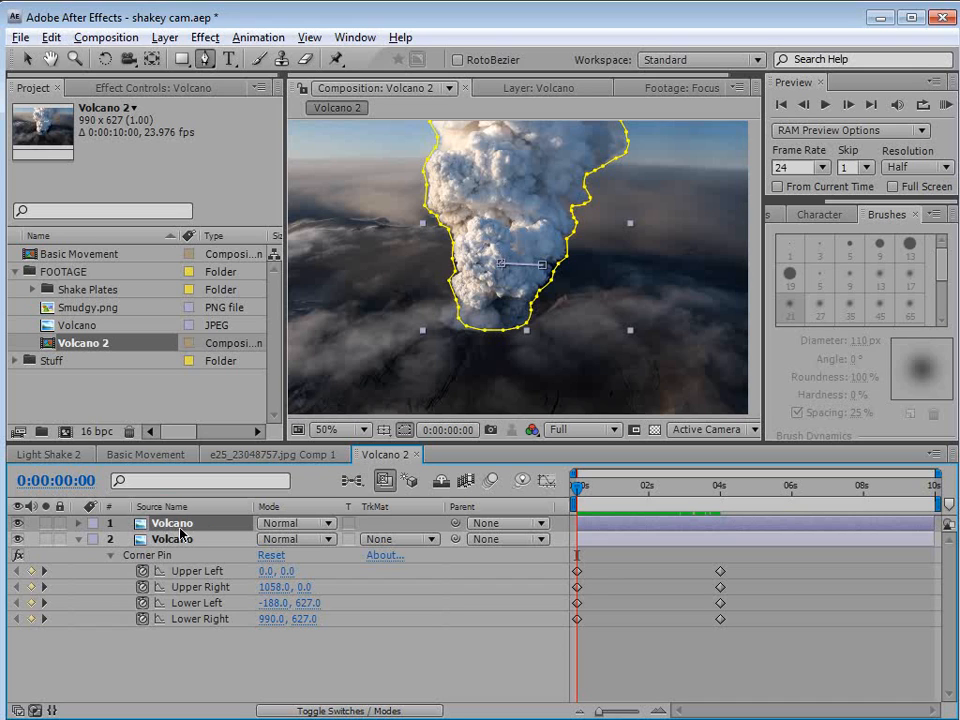
{"action": "key", "text": "ctrl+d"}
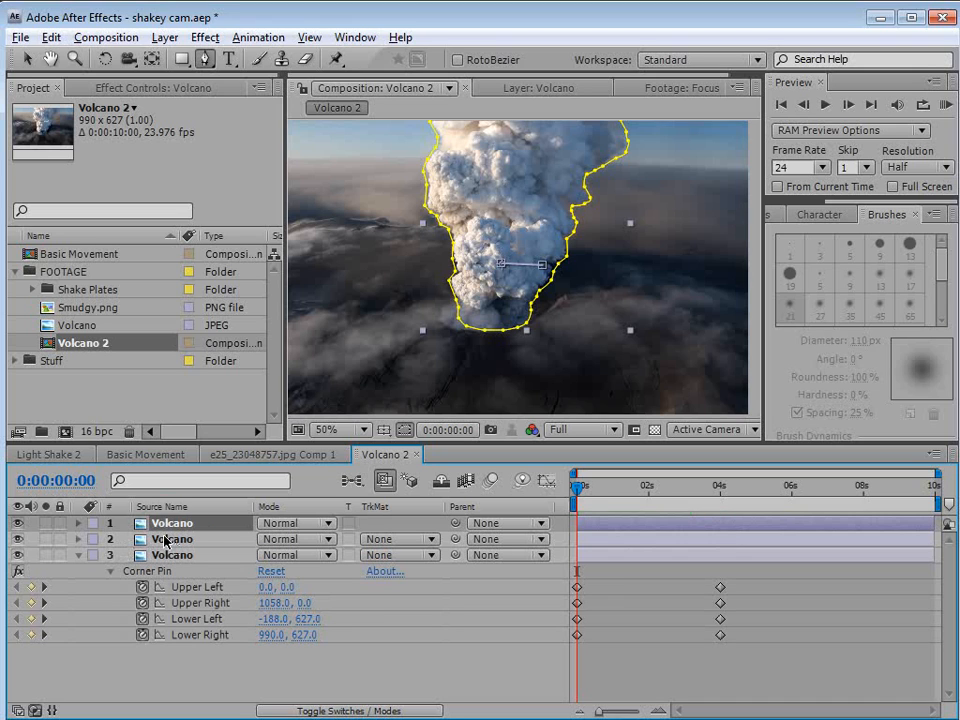
{"action": "left_click", "coordinate": [44, 523]}
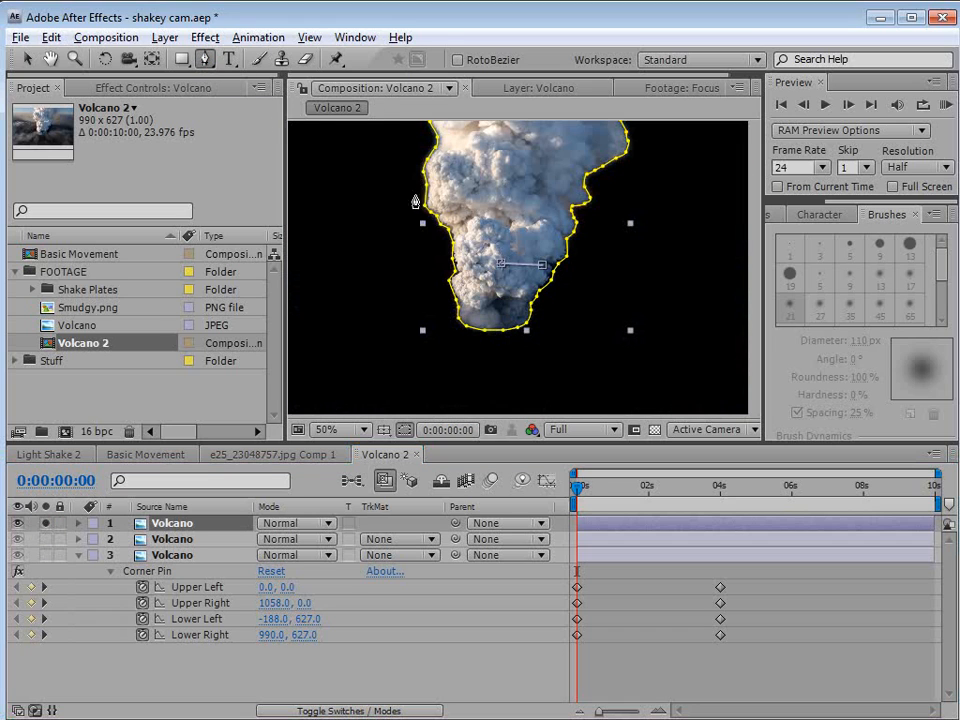
Draw a closed second mask with the Pen around the front billows in the lower half of the plume
{"action": "scroll", "coordinate": [502, 268], "scroll_direction": "up", "scroll_amount": 1}
{"action": "scroll", "coordinate": [520, 260], "scroll_direction": "up", "scroll_amount": 1}
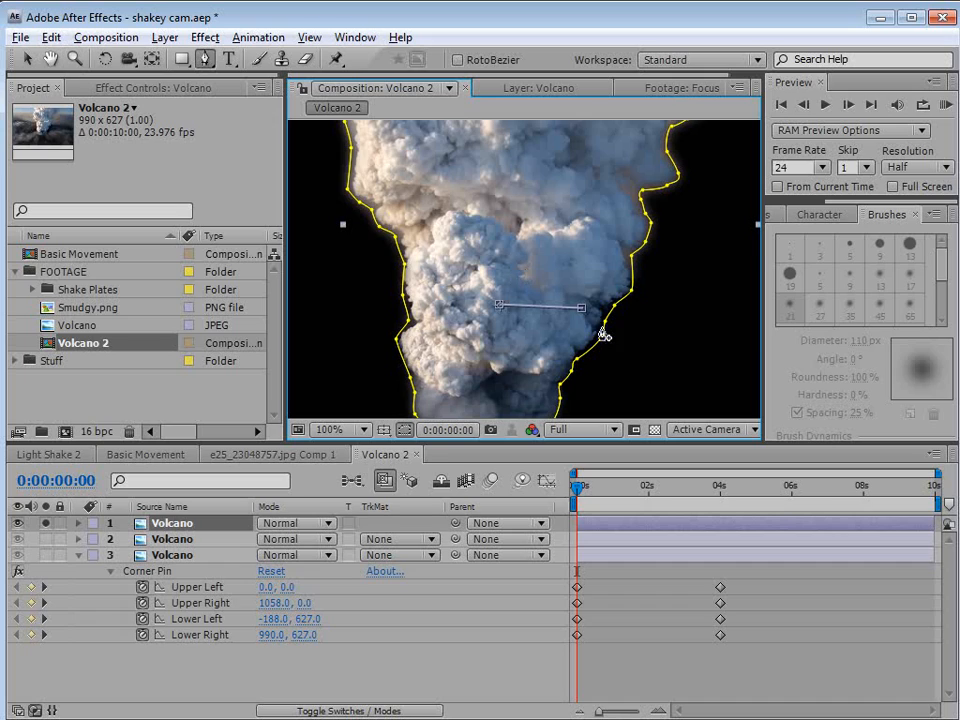
{"action": "key", "text": "grave"}
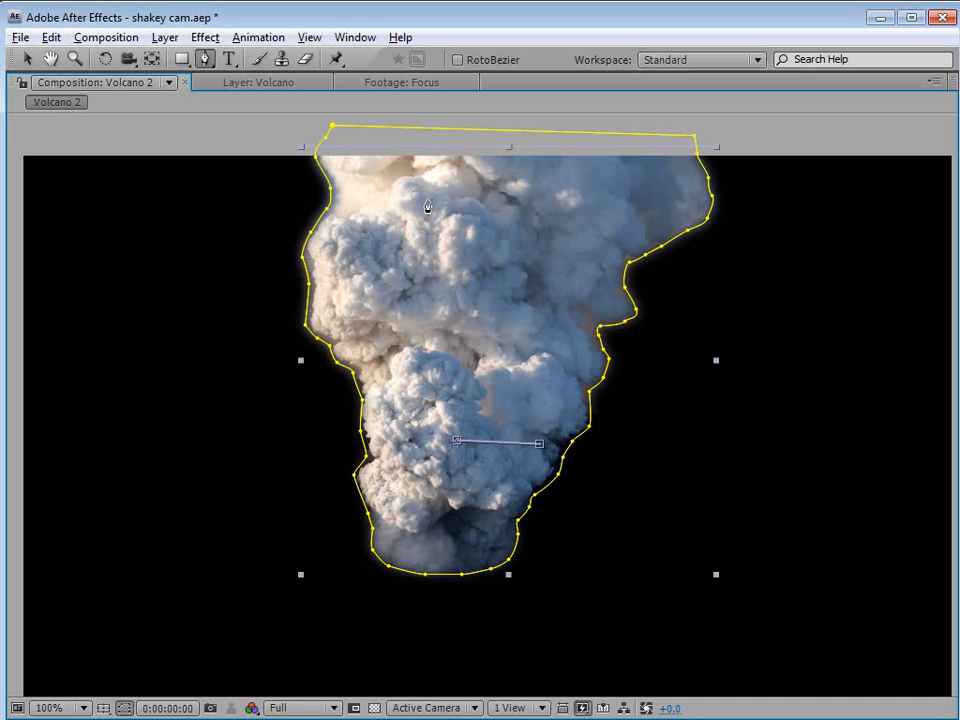
{"action": "key", "text": "period"}
{"action": "key", "text": "space"}
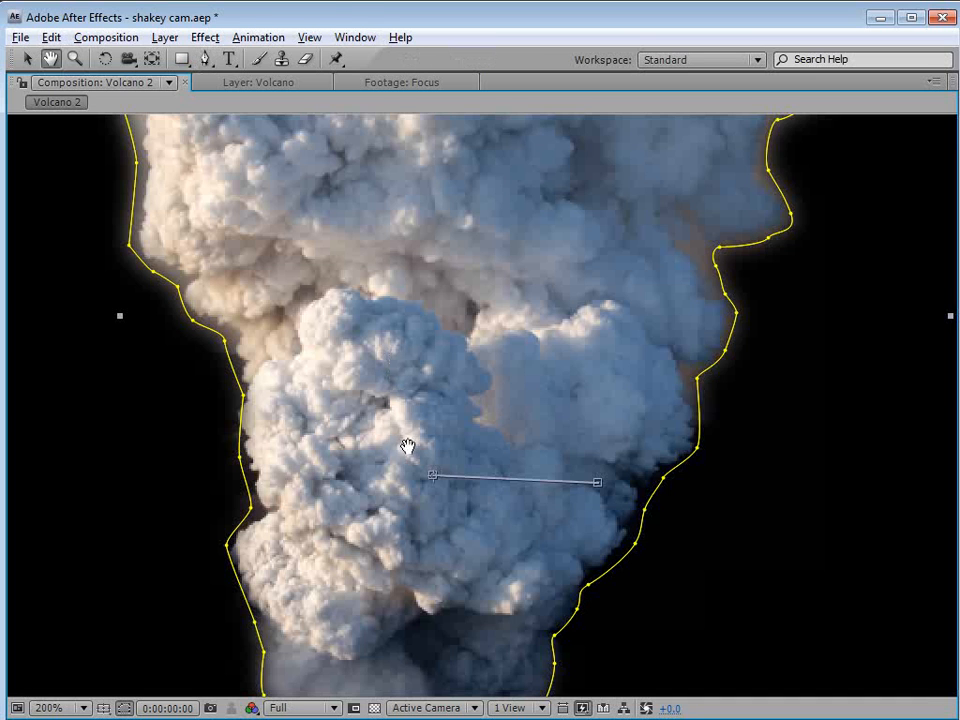
{"action": "left_click_drag", "start_coordinate": [407, 447], "coordinate": [418, 409]}
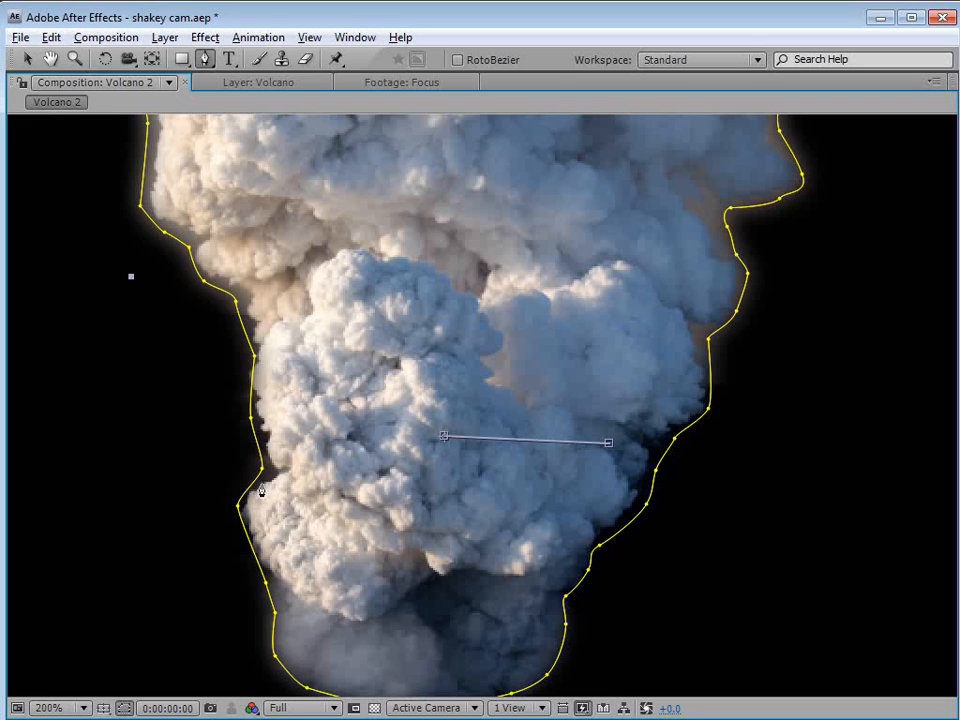
{"action": "left_click", "coordinate": [386, 256]}
{"action": "left_click", "coordinate": [368, 251]}
{"action": "left_click", "coordinate": [335, 253]}
{"action": "left_click", "coordinate": [314, 270]}
{"action": "left_click", "coordinate": [308, 305]}
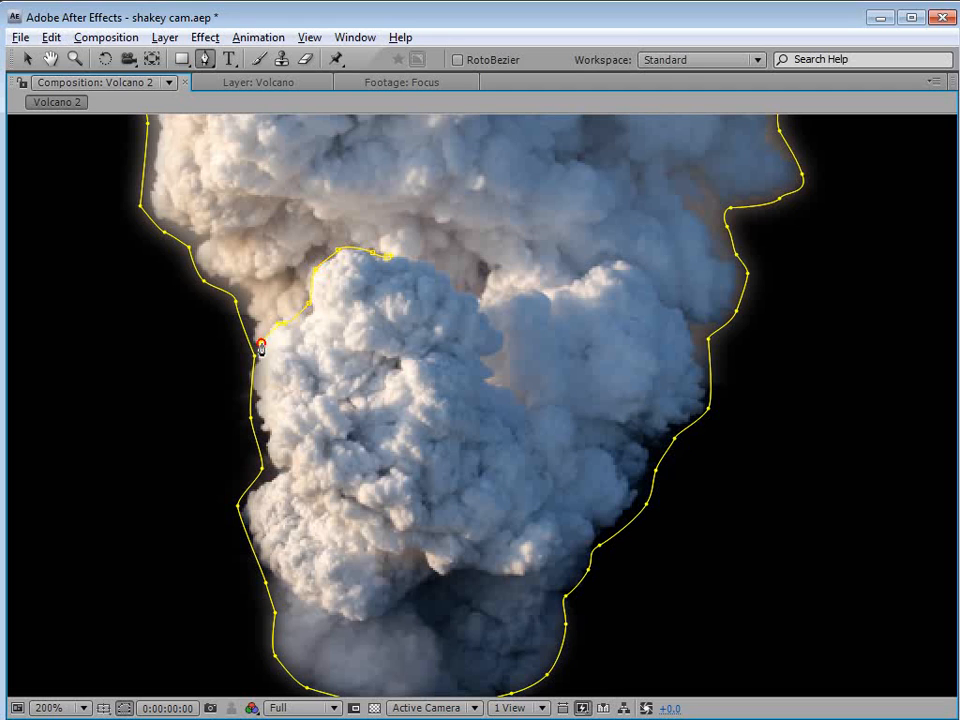
{"action": "left_click", "coordinate": [252, 410]}
{"action": "key", "text": "ctrl+z"}
{"action": "left_click", "coordinate": [262, 444]}
{"action": "left_click", "coordinate": [270, 478]}
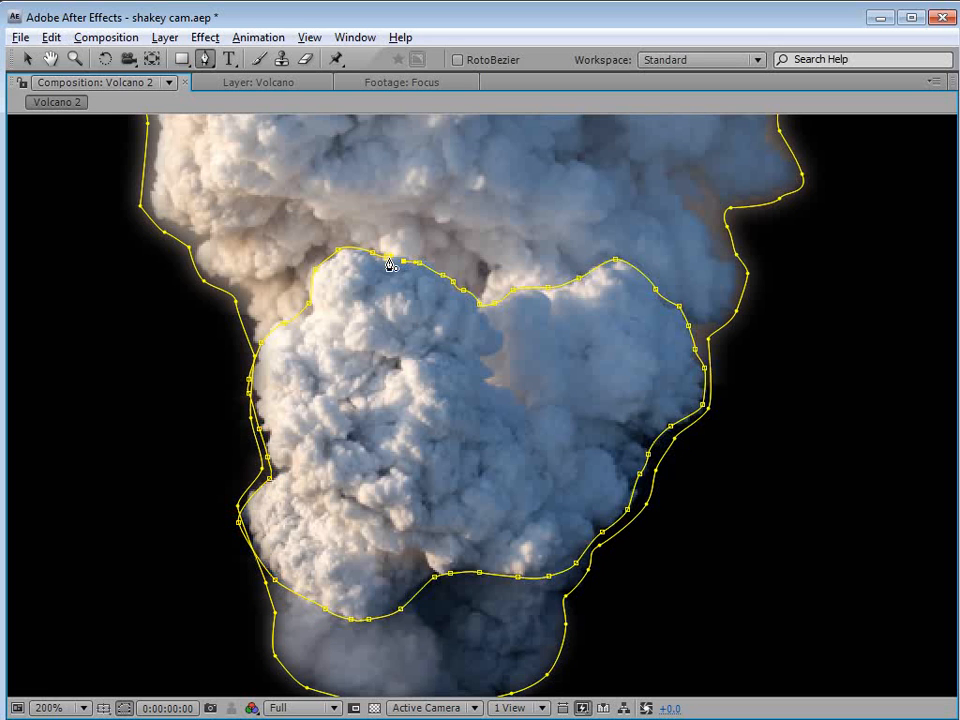
{"action": "left_click", "coordinate": [386, 392]}
{"action": "key", "text": "v"}
{"action": "key", "text": "grave"}
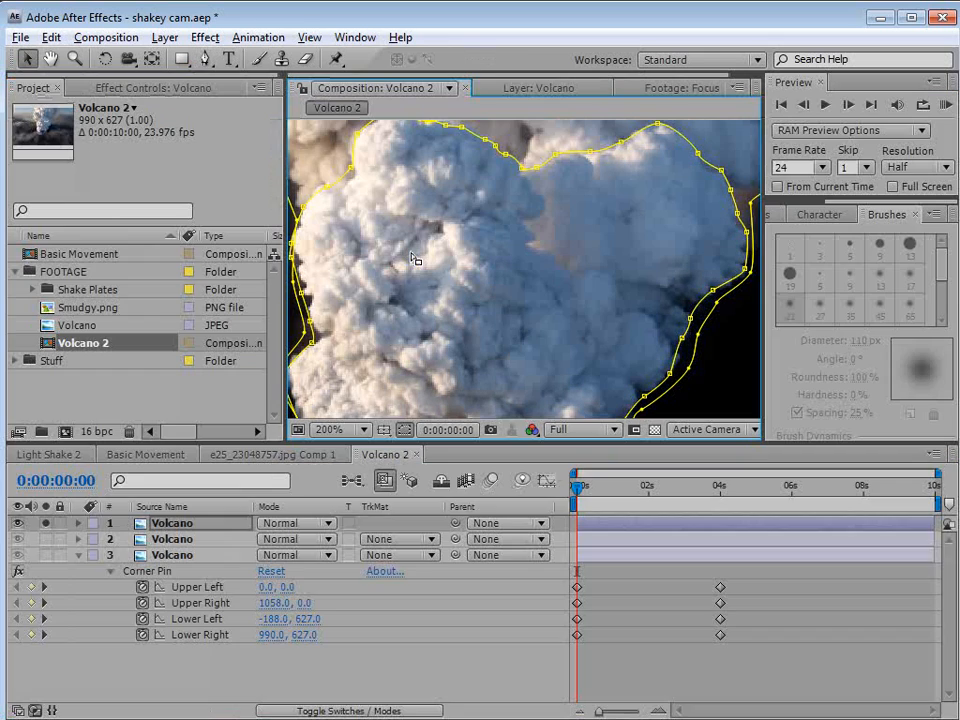
Delete Mask 1 from the duplicated plume layer, keeping only the new mask around the front billows
{"action": "scroll", "coordinate": [420, 266], "scroll_direction": "down", "scroll_amount": 1}
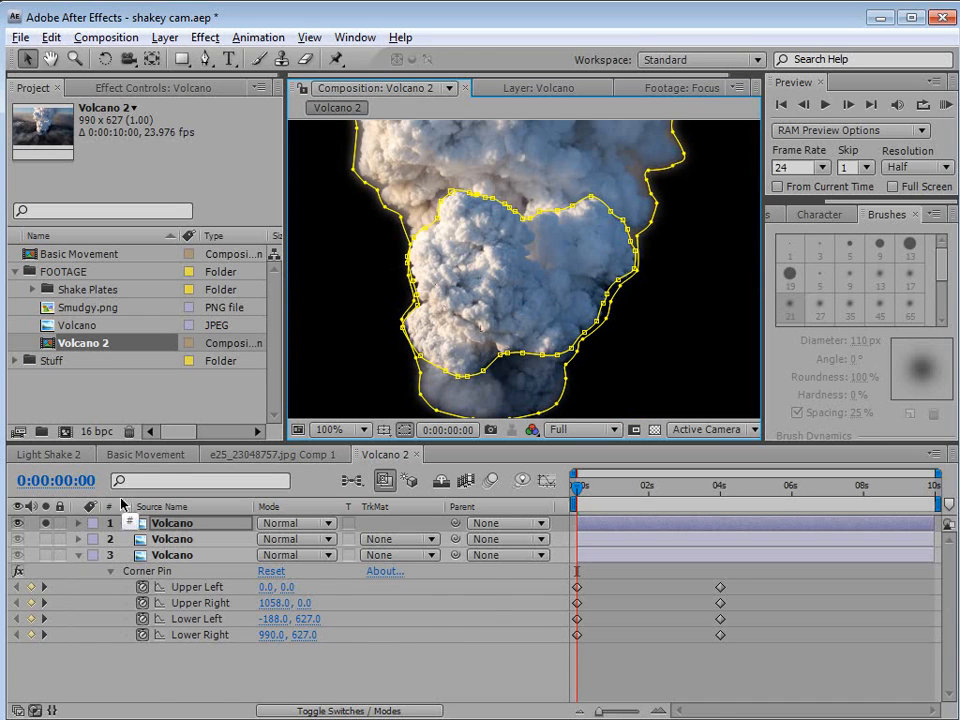
{"action": "key", "text": "m"}
{"action": "left_click", "coordinate": [153, 540]}
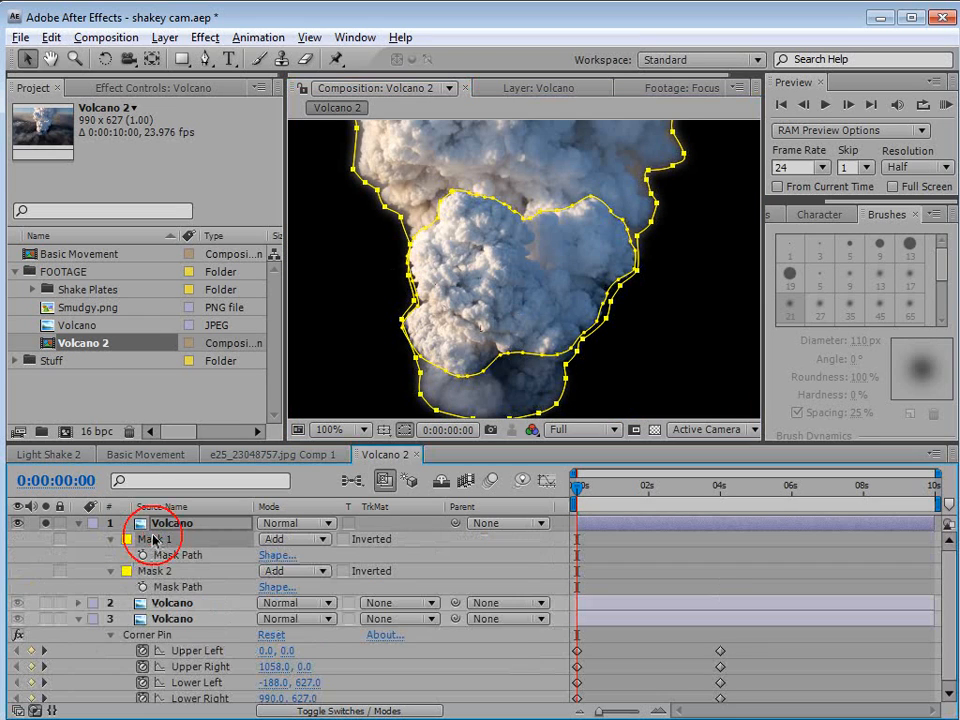
{"action": "key", "text": "Delete"}
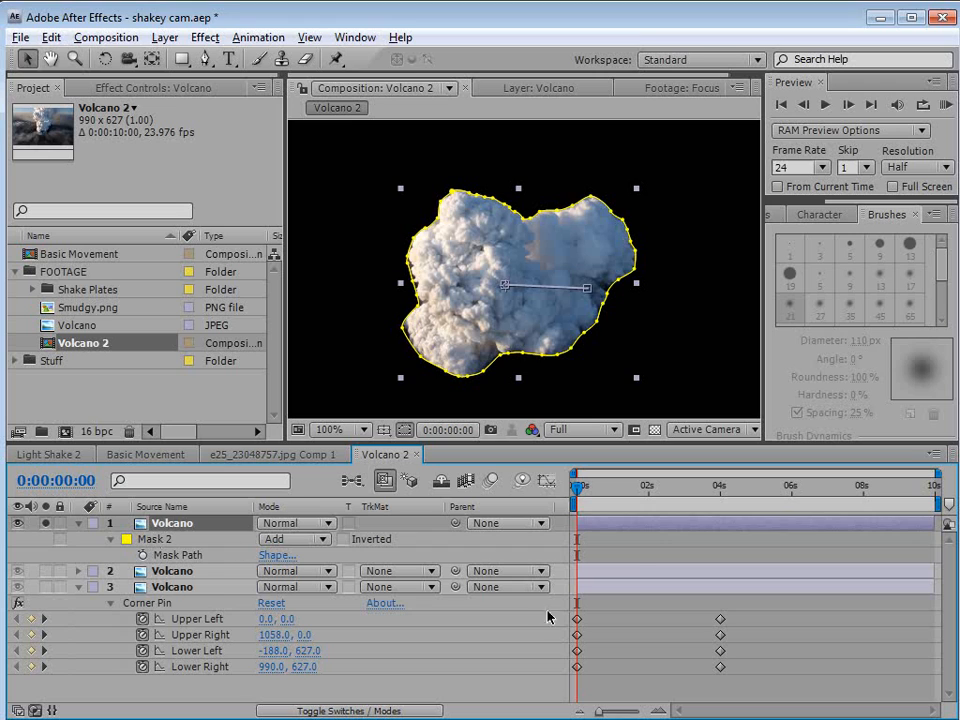
{"action": "left_click", "coordinate": [633, 558]}
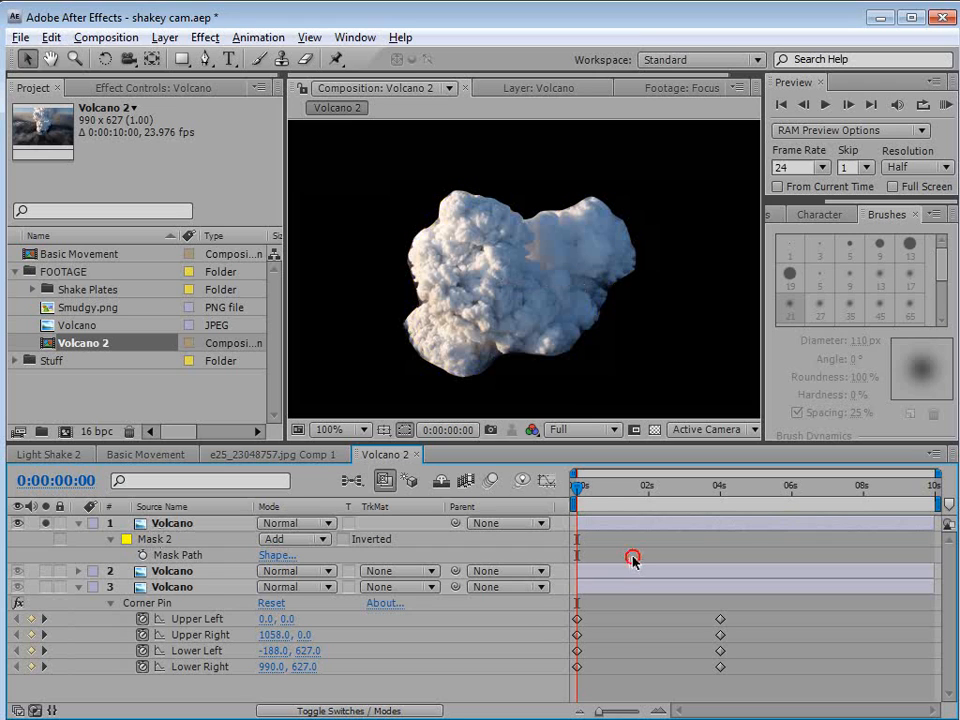
Unsolo the duplicated plume layer and collapse the properties of the top and bottom Volcano layers
{"action": "left_click", "coordinate": [46, 523]}
{"action": "left_click", "coordinate": [78, 523]}
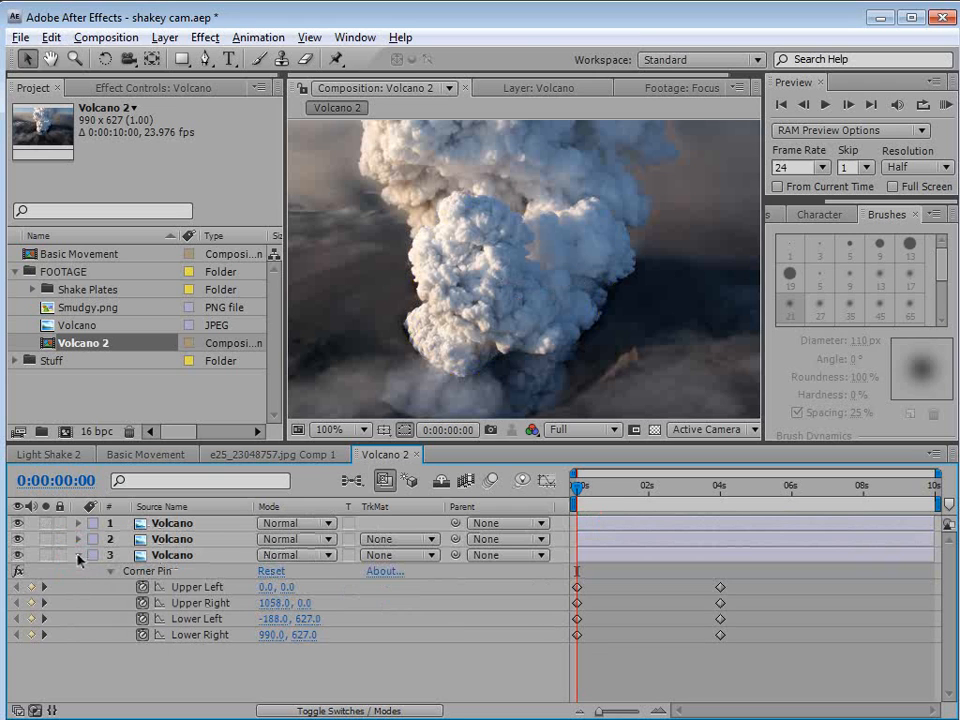
{"action": "left_click", "coordinate": [78, 556]}
Apply the Liquify distortion effect to the top Volcano layer
{"action": "left_click", "coordinate": [189, 521]}
{"action": "left_click", "coordinate": [339, 400]}
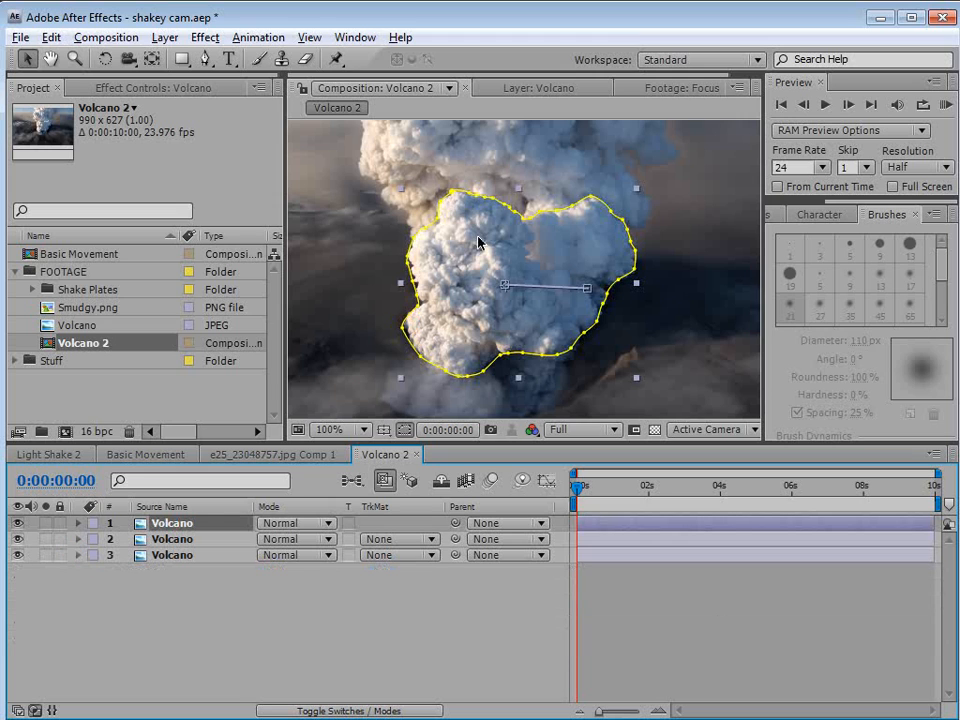
{"action": "left_click", "coordinate": [205, 37]}
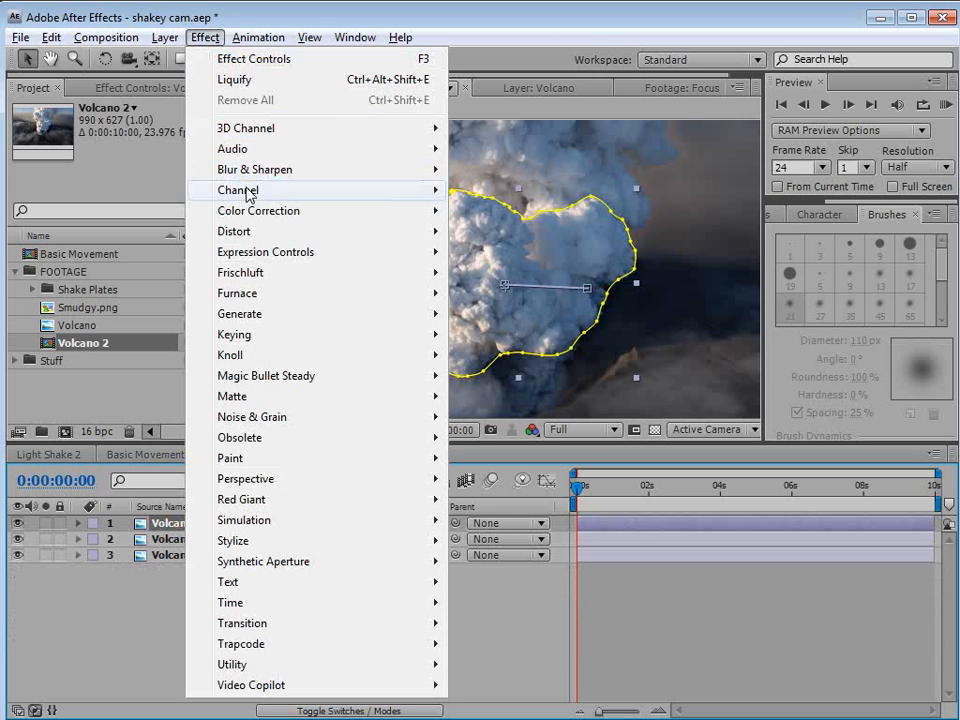
{"action": "mouse_move", "coordinate": [234, 233]}
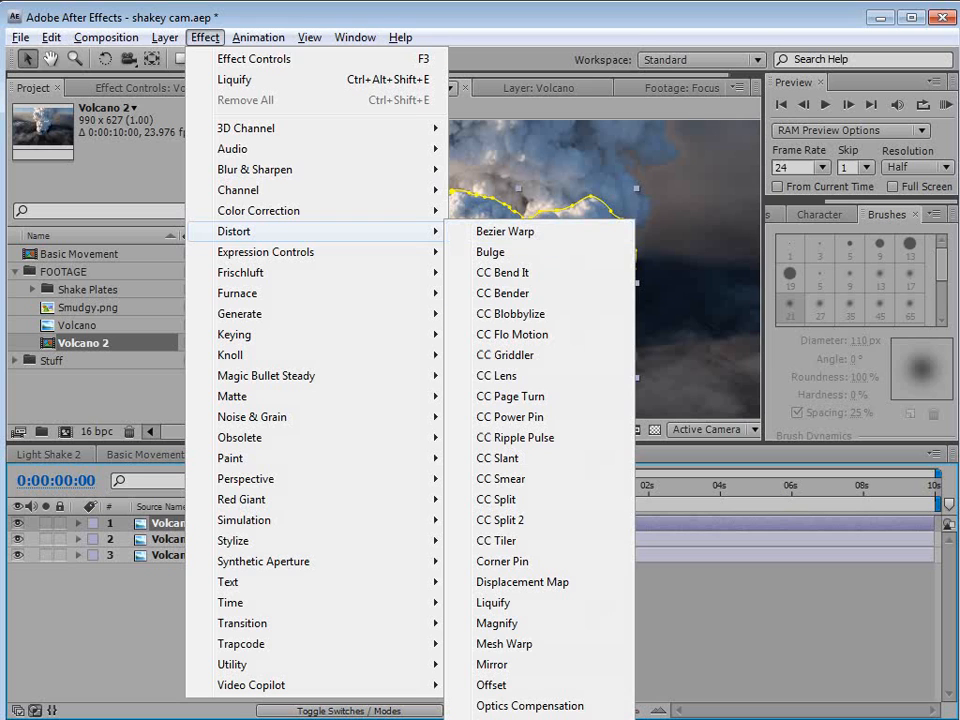
{"action": "left_click", "coordinate": [539, 604]}
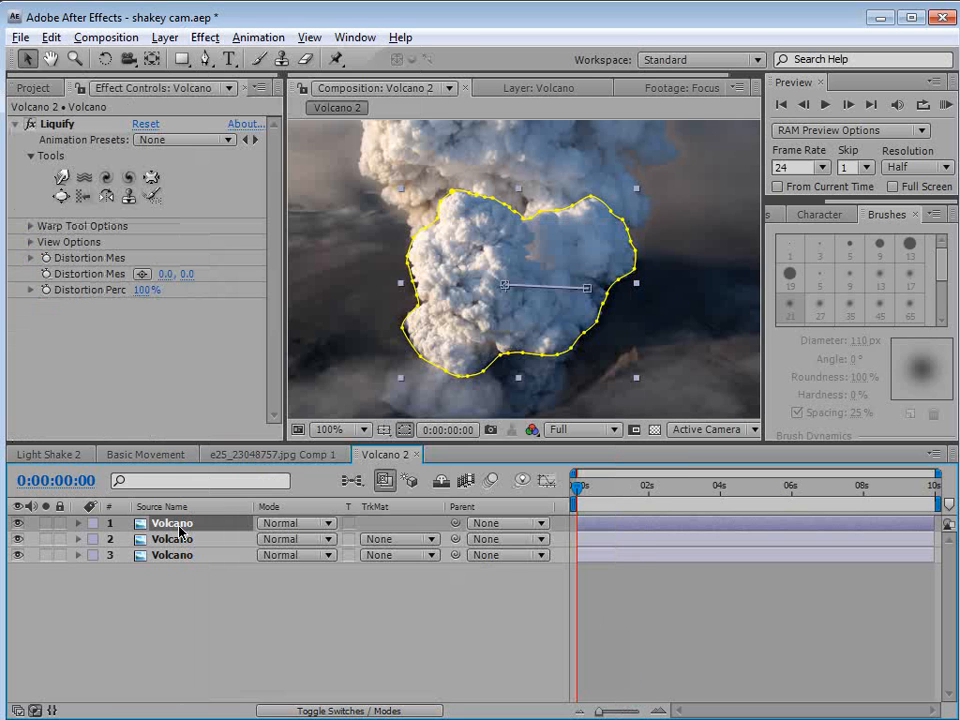
At the 4-second Corner Pin keyframes, keyframe Liquify's Distortion Mesh on the top layer and reveal that layer's keyframes
{"action": "left_click", "coordinate": [172, 556]}
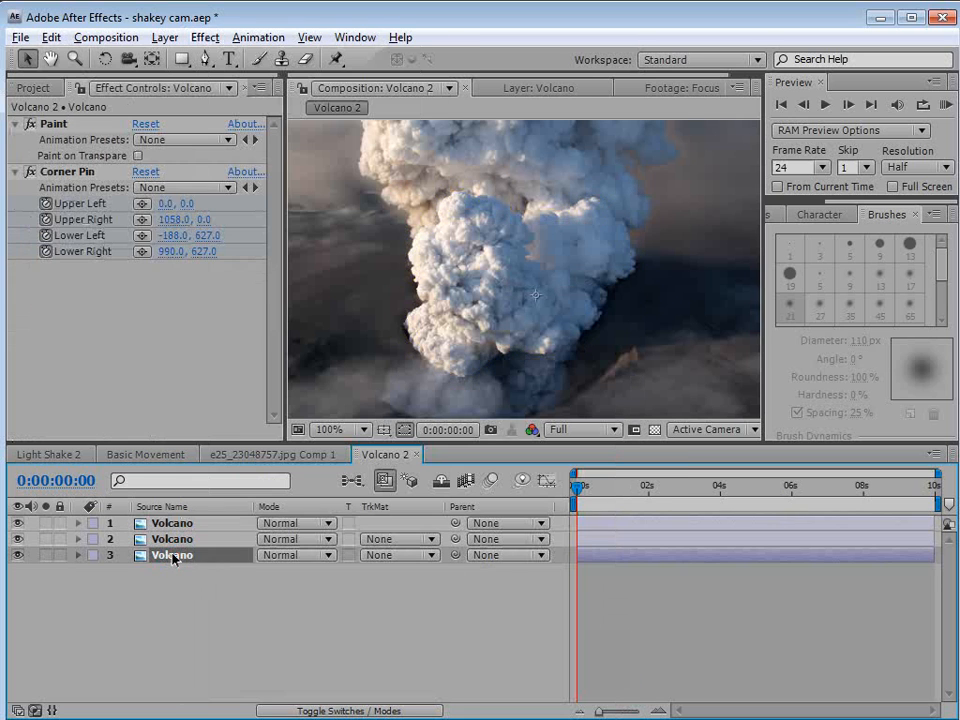
{"action": "key", "text": "u"}
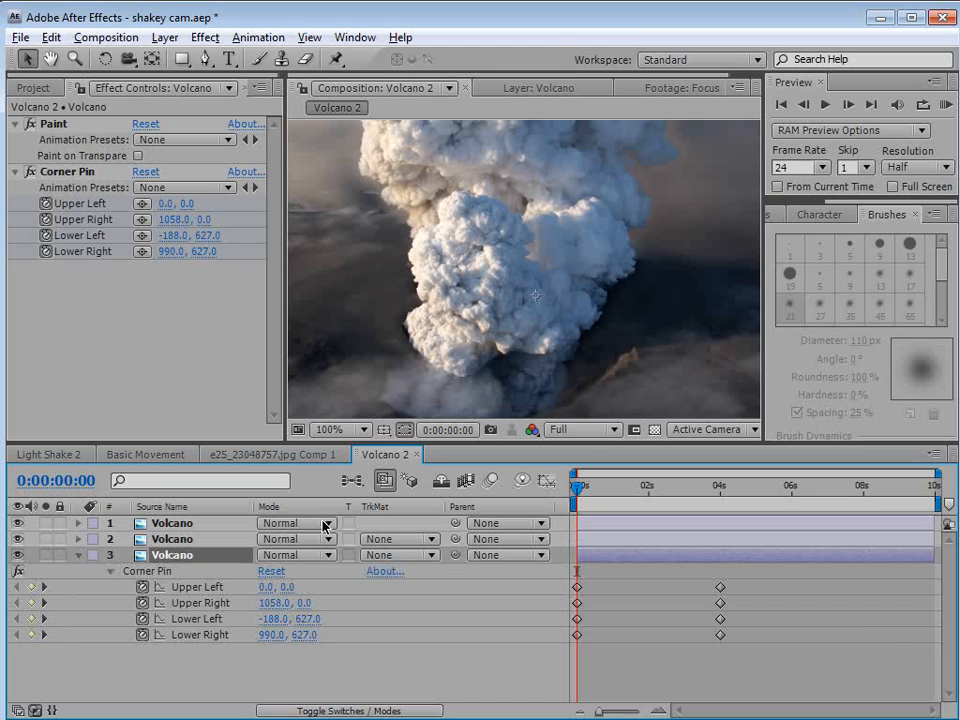
{"action": "left_click_drag", "start_coordinate": [601, 484], "coordinate": [718, 510]}
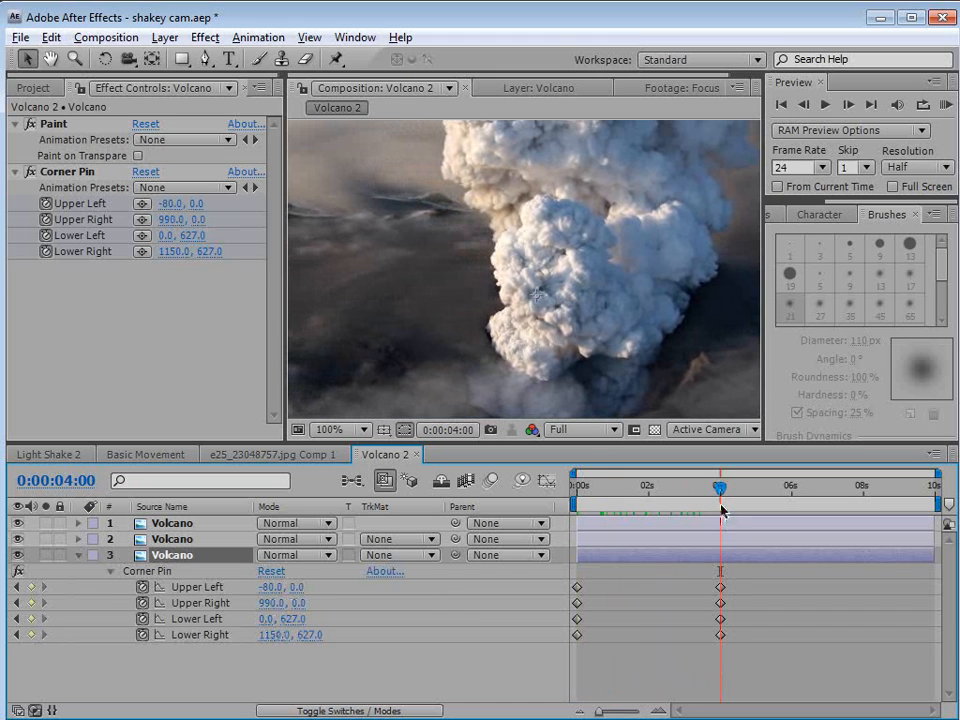
{"action": "left_click", "coordinate": [170, 524]}
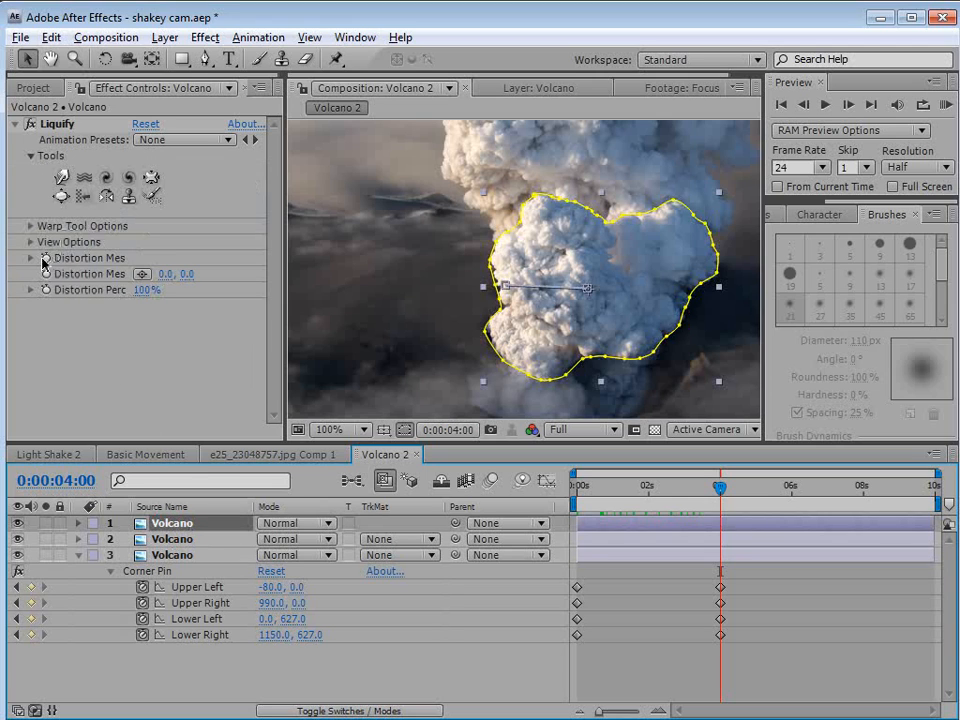
{"action": "left_click_drag", "start_coordinate": [285, 317], "coordinate": [309, 330]}
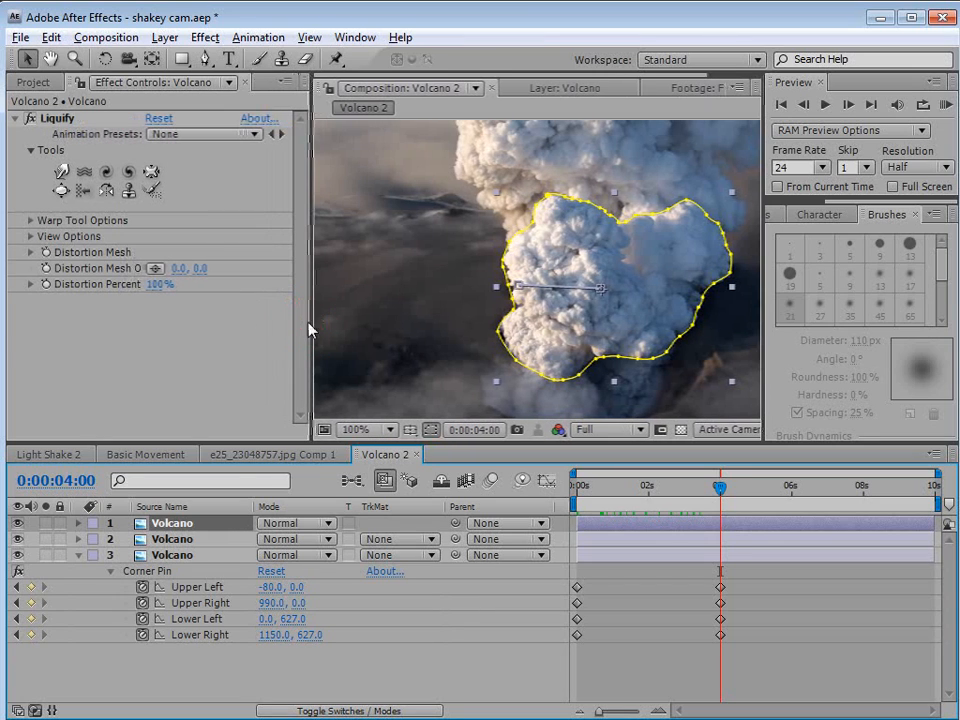
{"action": "left_click", "coordinate": [47, 254]}
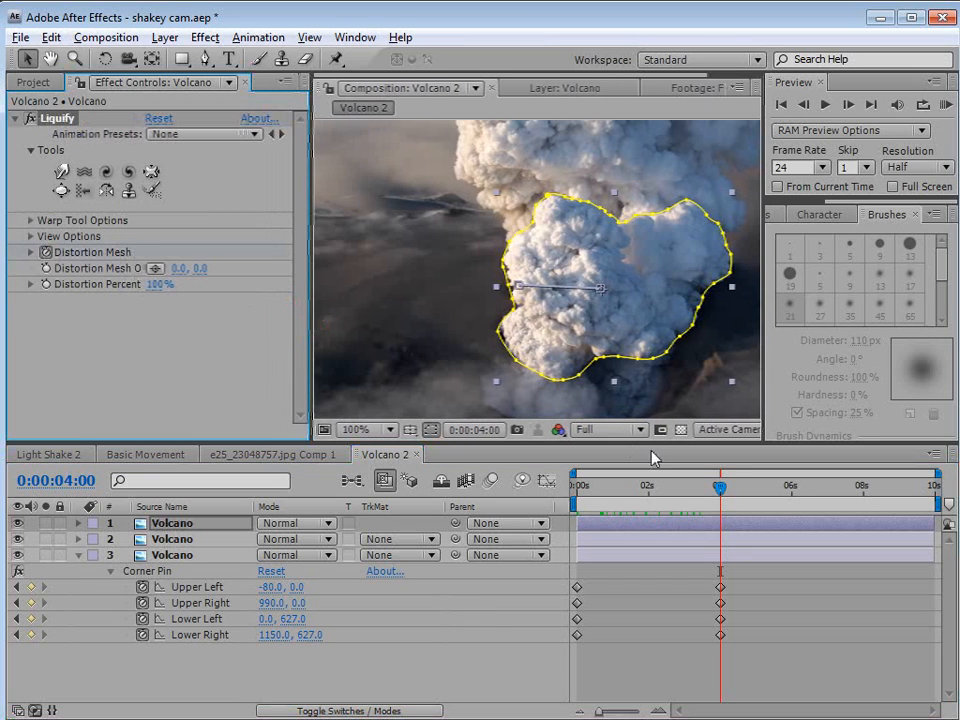
{"action": "key", "text": "u"}
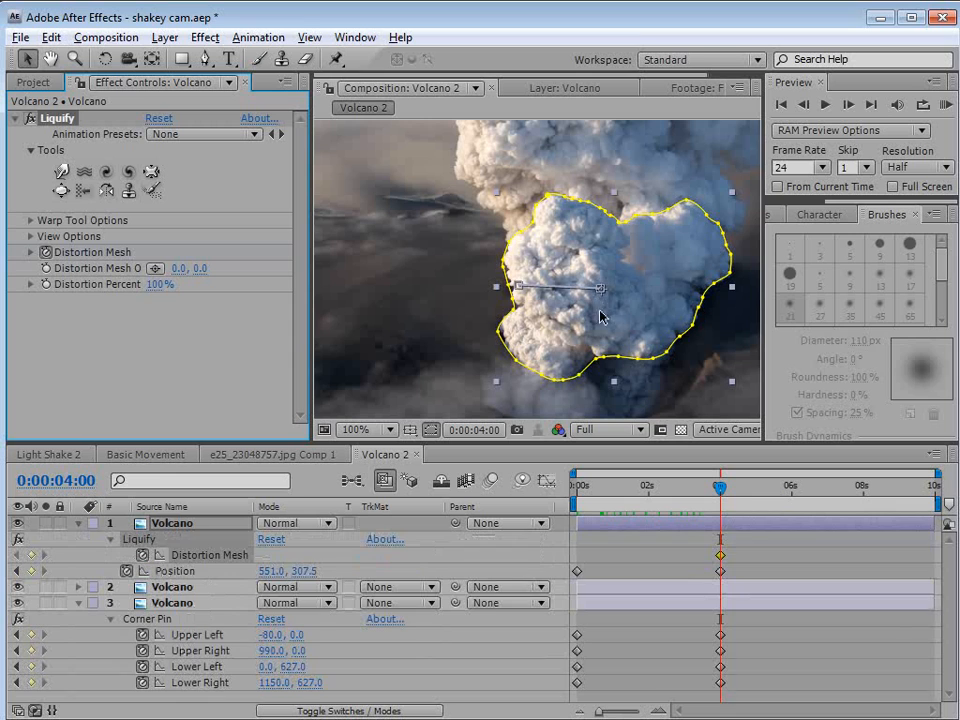
Add a Distortion Mesh keyframe at 0 seconds and return to 4 seconds
{"action": "left_click_drag", "start_coordinate": [716, 489], "coordinate": [574, 491]}
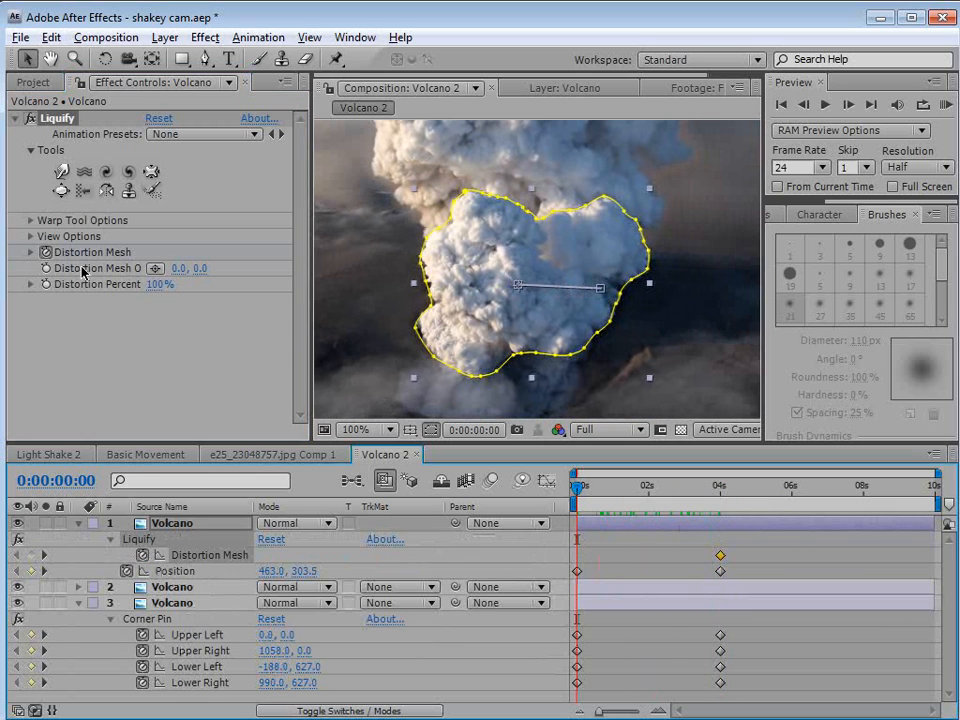
{"action": "left_click", "coordinate": [33, 555]}
{"action": "left_click_drag", "start_coordinate": [578, 490], "coordinate": [718, 492]}
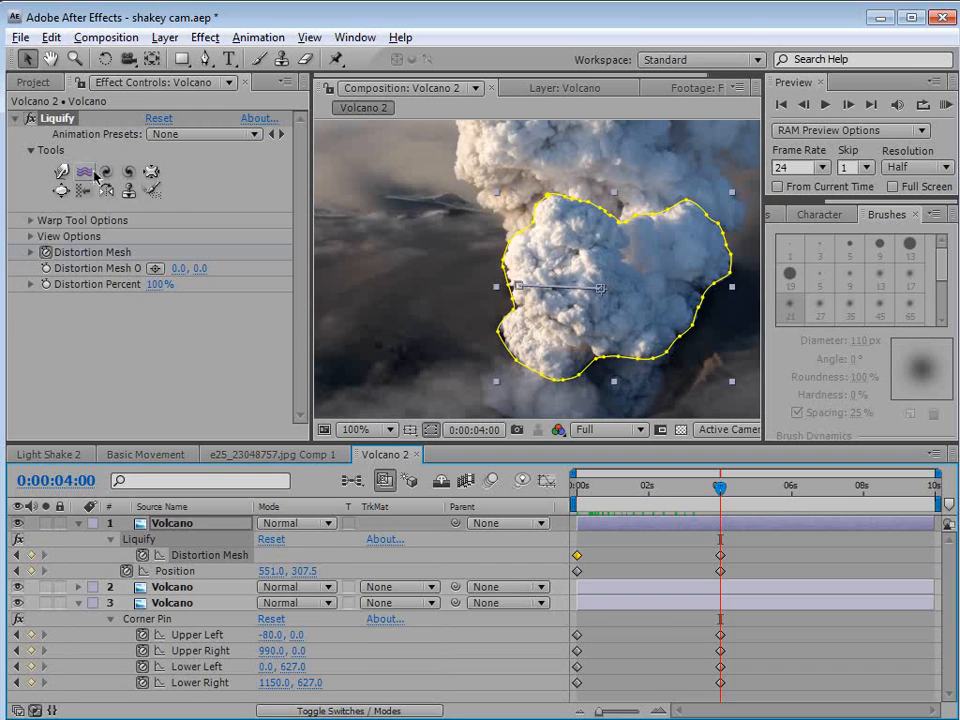
Shrink the Liquify brush and twirl the lower-left billows of the front smoke counterclockwise at 4 seconds
{"action": "key", "text": "space"}
{"action": "left_click_drag", "start_coordinate": [625, 297], "coordinate": [547, 281]}
{"action": "scroll", "coordinate": [518, 312], "scroll_direction": "up", "scroll_amount": 1}
{"action": "left_click_drag", "start_coordinate": [490, 313], "coordinate": [592, 292]}
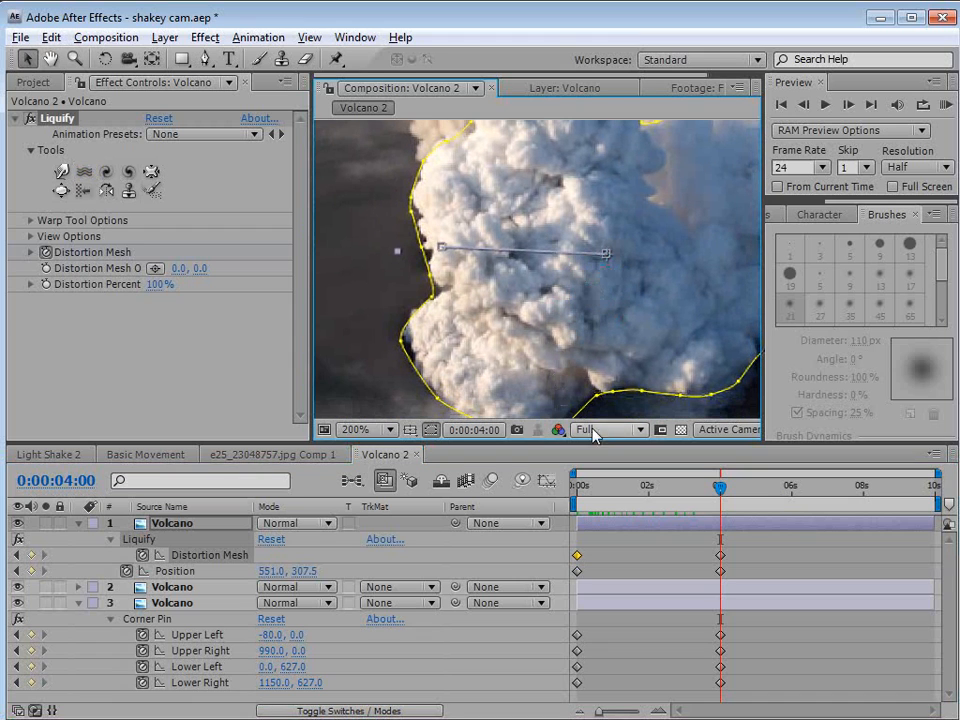
{"action": "left_click", "coordinate": [128, 172]}
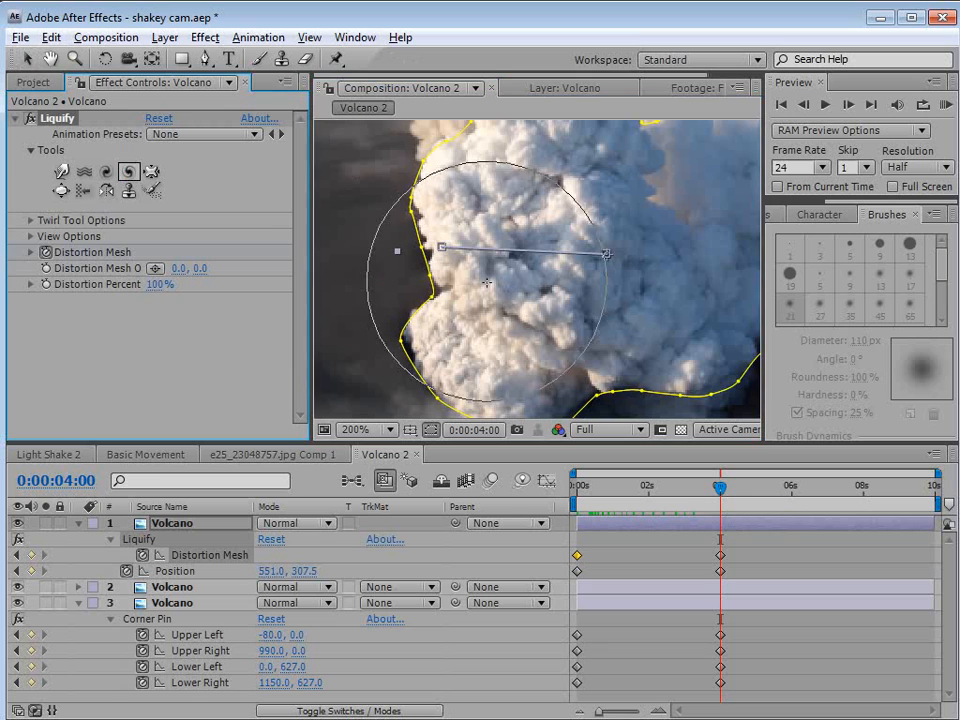
{"action": "scroll", "coordinate": [410, 310], "scroll_direction": "down", "scroll_amount": 1}
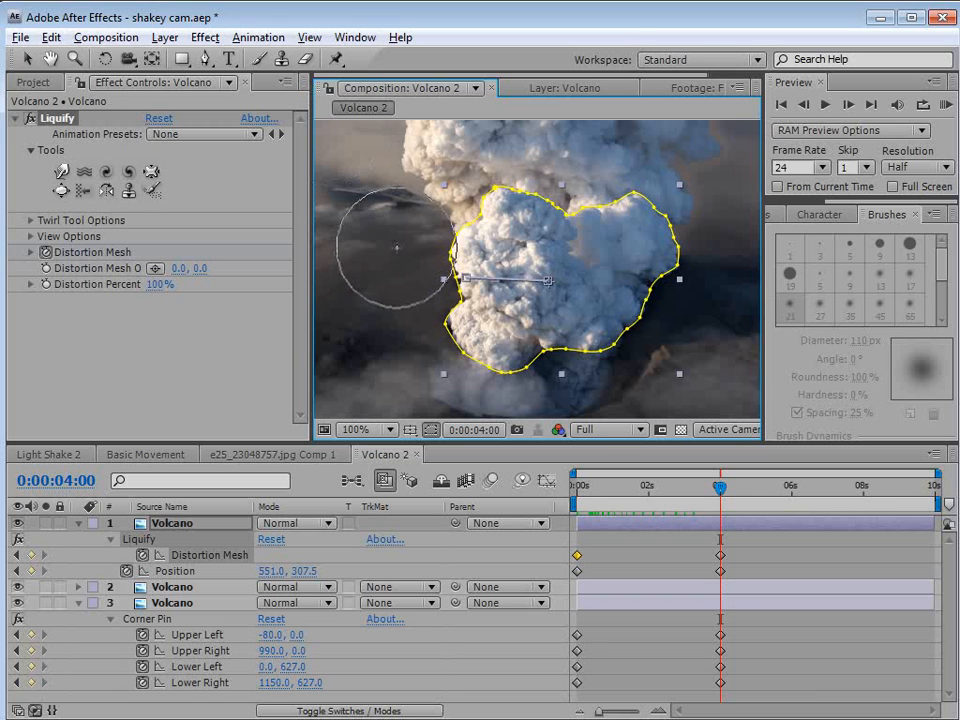
{"action": "left_click_drag", "start_coordinate": [386, 254], "coordinate": [357, 258]}
{"action": "left_click", "coordinate": [128, 171]}
{"action": "left_click_drag", "start_coordinate": [466, 326], "coordinate": [470, 330]}
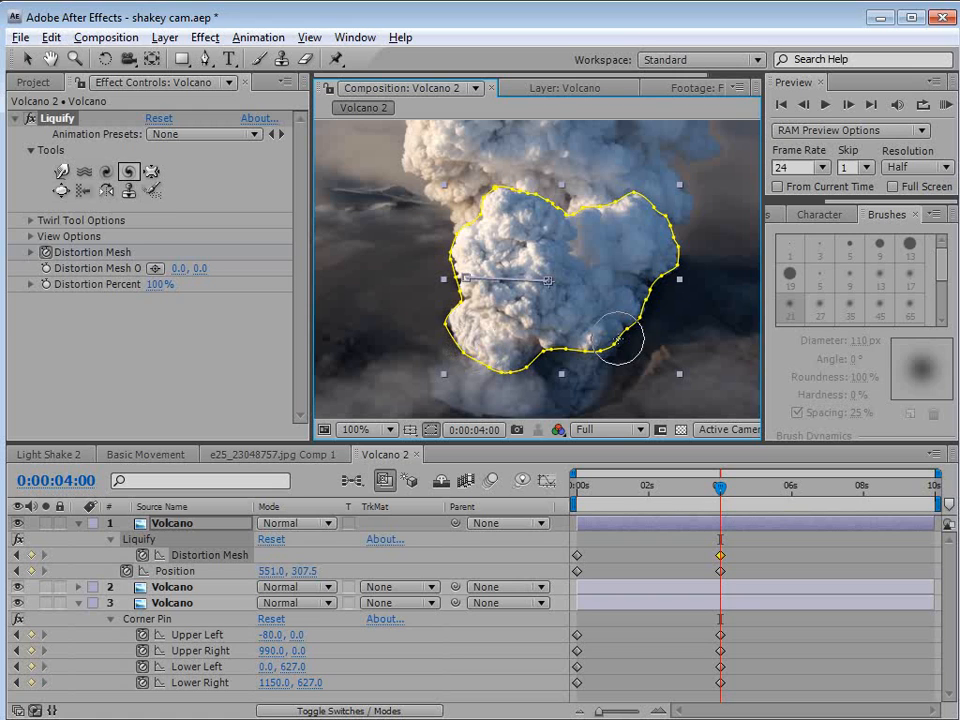
Twirl the billows clockwise along the front smoke's right side, upper middle, left edge and lower centre, enlarging the brush for broader areas
{"action": "left_click", "coordinate": [107, 172]}
{"action": "left_click", "coordinate": [601, 330]}
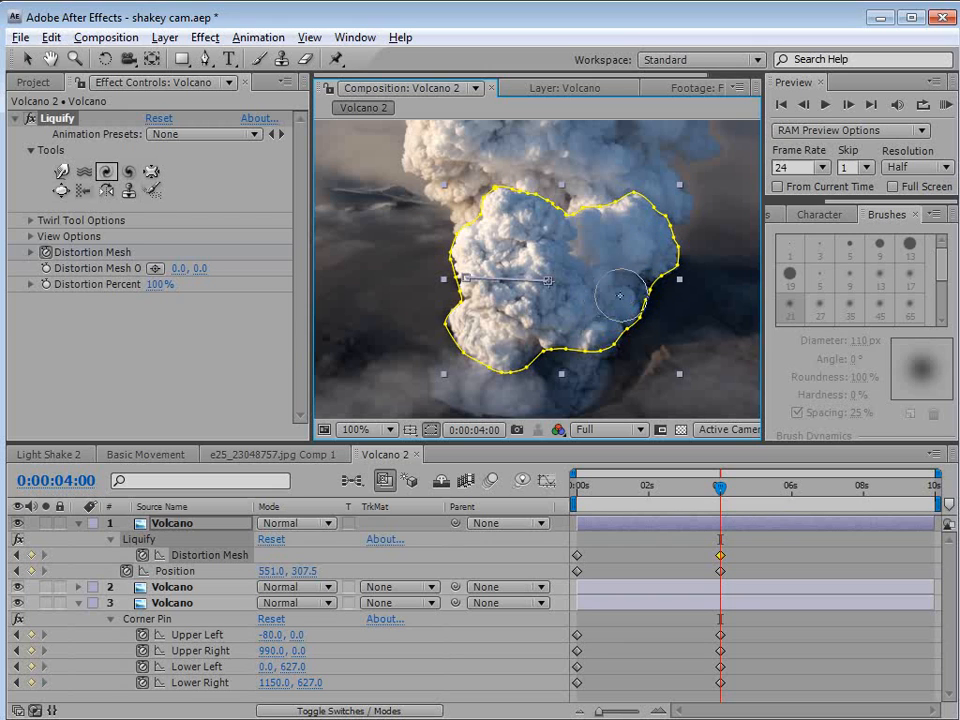
{"action": "left_click", "coordinate": [677, 313]}
{"action": "left_click", "coordinate": [646, 240]}
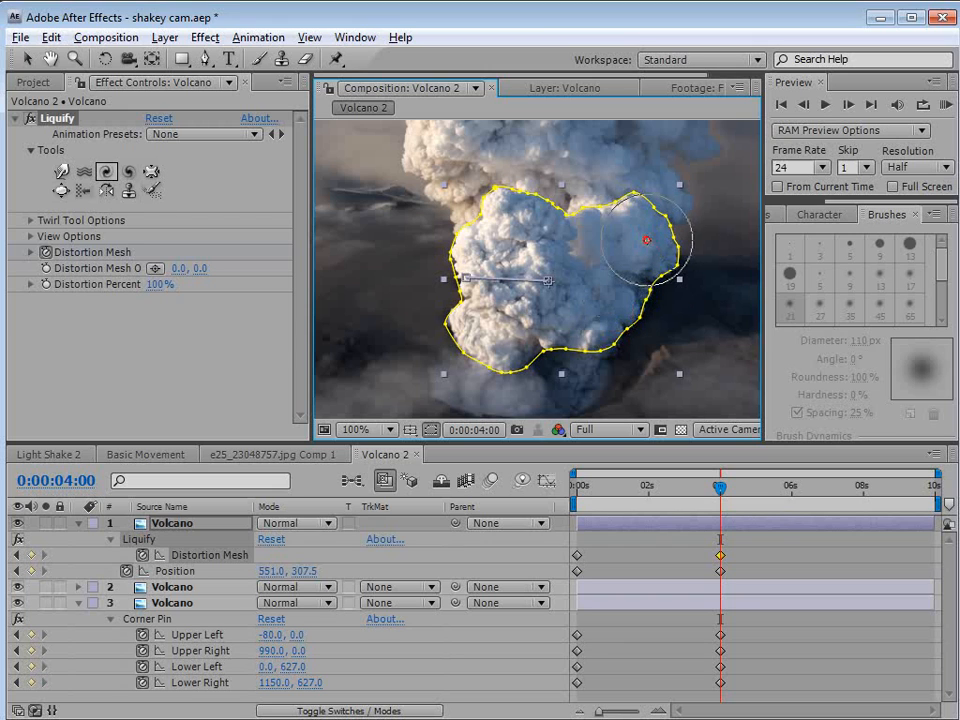
{"action": "left_click", "coordinate": [521, 249]}
{"action": "left_click", "coordinate": [469, 266]}
{"action": "left_click_drag", "start_coordinate": [572, 303], "coordinate": [547, 320]}
Twirl the billows at the front smoke's left edge, lower right and lower centre counterclockwise
{"action": "left_click", "coordinate": [128, 172]}
{"action": "left_click", "coordinate": [471, 263]}
{"action": "left_click", "coordinate": [602, 319]}
{"action": "left_click", "coordinate": [533, 314]}
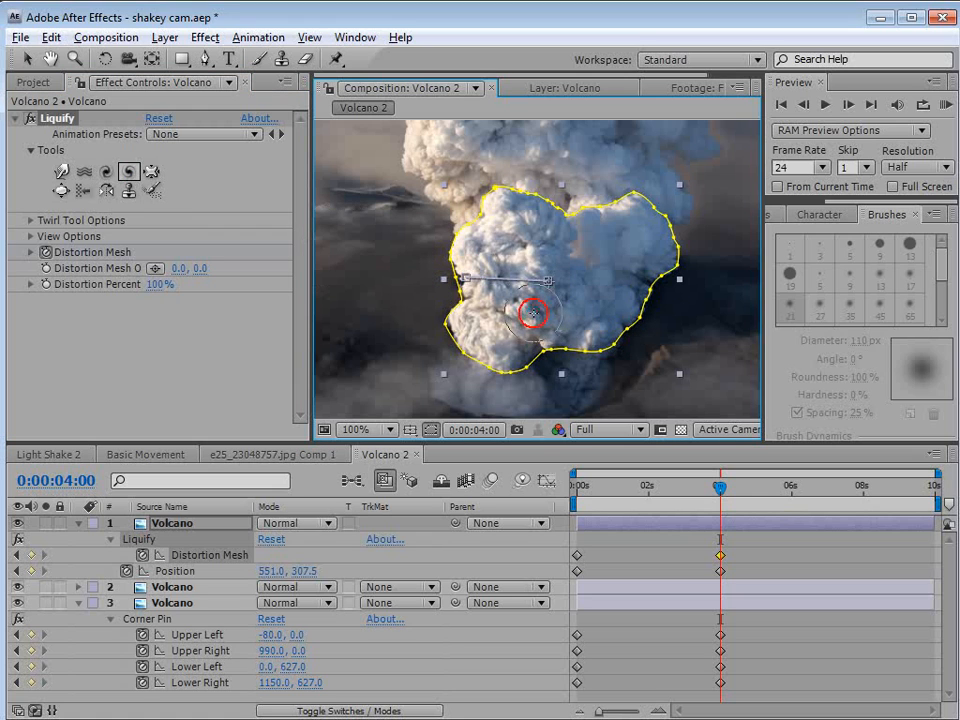
Twirl the front smoke's billows clockwise at the centre right, lower right and along the lower-centre edge
{"action": "left_click", "coordinate": [107, 172]}
{"action": "left_click", "coordinate": [579, 281]}
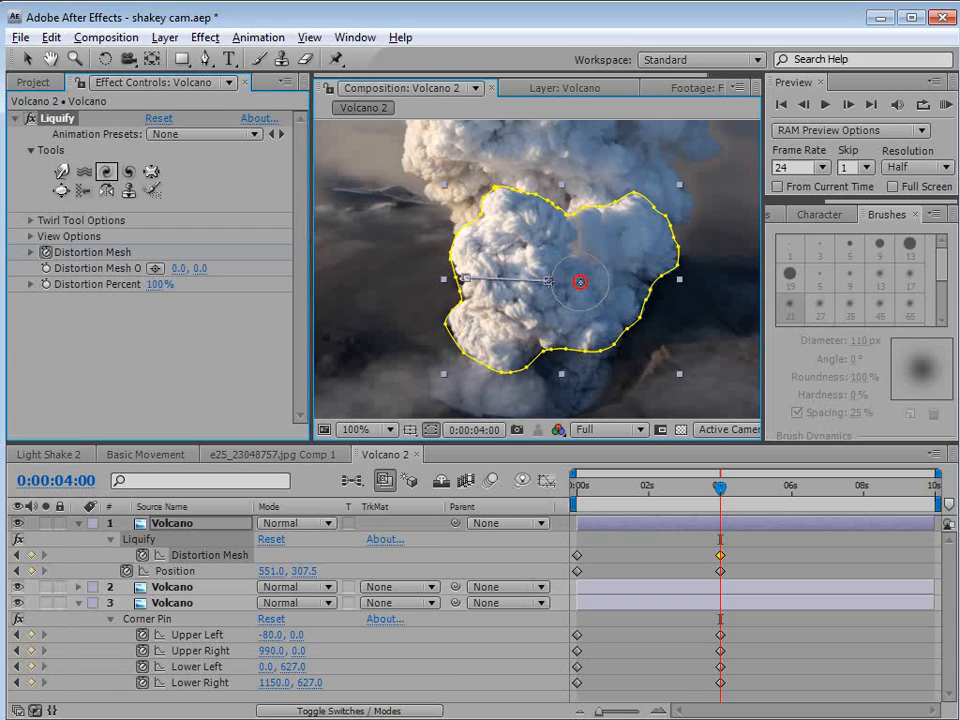
{"action": "left_click", "coordinate": [600, 329]}
{"action": "left_click", "coordinate": [534, 335]}
{"action": "left_click", "coordinate": [509, 356]}
{"action": "mouse_move", "coordinate": [509, 356]}
{"action": "left_mouse_down"}
{"action": "mouse_move", "coordinate": [581, 375]}
{"action": "mouse_move", "coordinate": [514, 364]}
{"action": "left_mouse_up"}
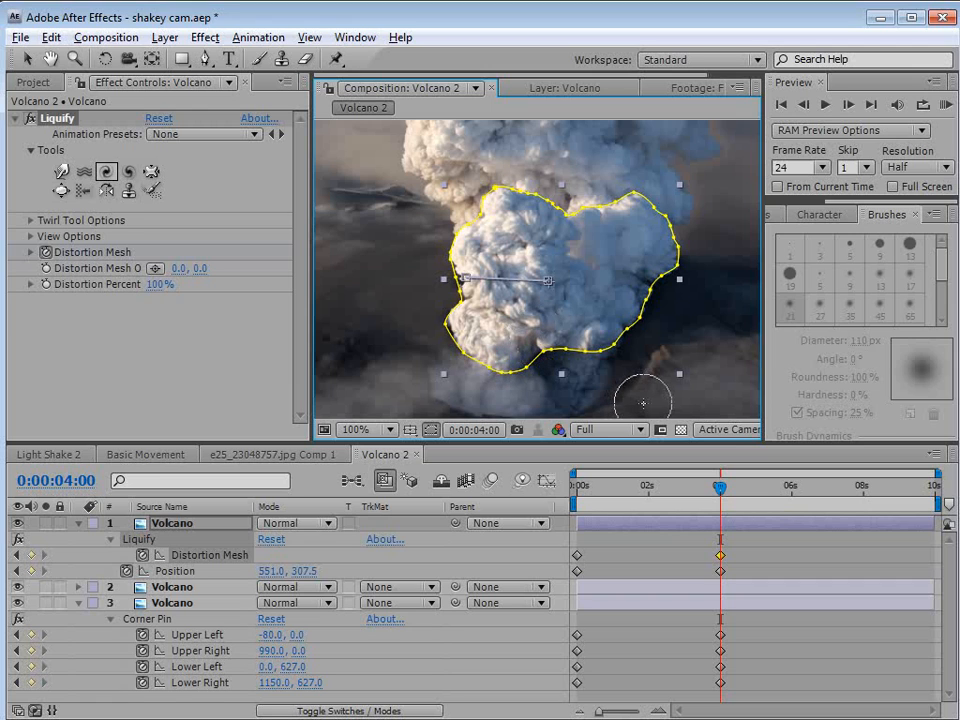
Warp the front smoke's left side, lower billows, upper notch and upper-right edge, enlarging the brush for the upper areas
{"action": "left_click", "coordinate": [62, 175]}
{"action": "mouse_move", "coordinate": [534, 241]}
{"action": "left_mouse_down"}
{"action": "mouse_move", "coordinate": [517, 211]}
{"action": "mouse_move", "coordinate": [515, 223]}
{"action": "mouse_move", "coordinate": [511, 214]}
{"action": "mouse_move", "coordinate": [491, 231]}
{"action": "mouse_move", "coordinate": [518, 251]}
{"action": "mouse_move", "coordinate": [525, 238]}
{"action": "mouse_move", "coordinate": [478, 226]}
{"action": "mouse_move", "coordinate": [465, 262]}
{"action": "mouse_move", "coordinate": [453, 257]}
{"action": "mouse_move", "coordinate": [457, 319]}
{"action": "left_mouse_up"}
{"action": "left_click_drag", "start_coordinate": [513, 337], "coordinate": [521, 347]}
{"action": "left_click_drag", "start_coordinate": [590, 331], "coordinate": [600, 337]}
{"action": "mouse_move", "coordinate": [612, 211]}
{"action": "left_mouse_down"}
{"action": "mouse_move", "coordinate": [583, 222]}
{"action": "mouse_move", "coordinate": [551, 203]}
{"action": "left_mouse_up"}
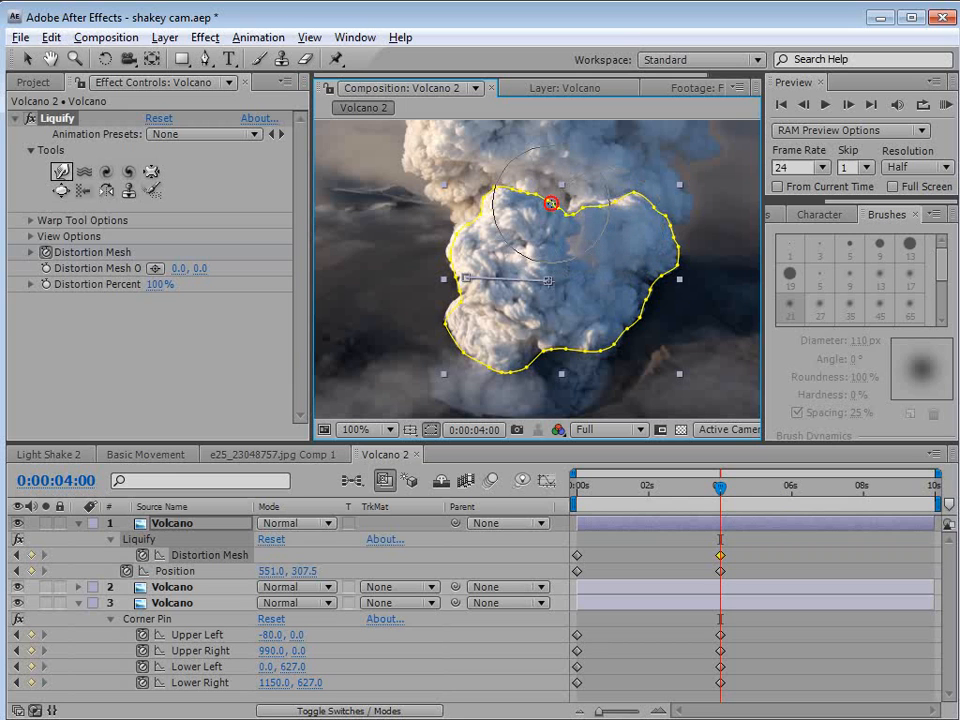
{"action": "mouse_move", "coordinate": [657, 225]}
{"action": "left_mouse_down"}
{"action": "mouse_move", "coordinate": [656, 201]}
{"action": "mouse_move", "coordinate": [628, 184]}
{"action": "left_mouse_up"}
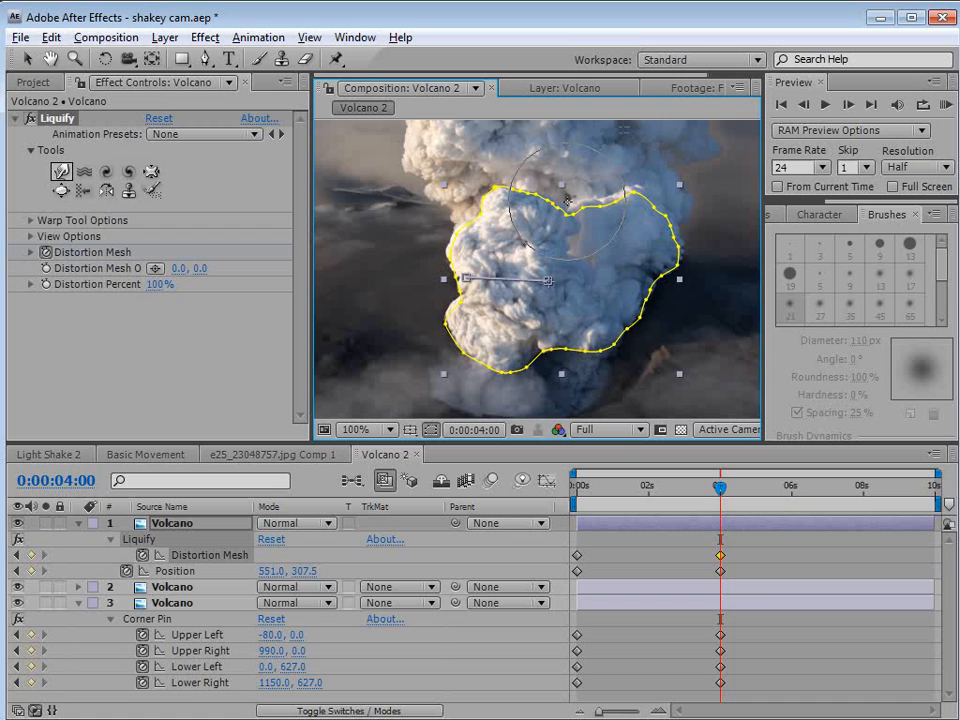
{"action": "left_click_drag", "start_coordinate": [503, 211], "coordinate": [499, 206]}
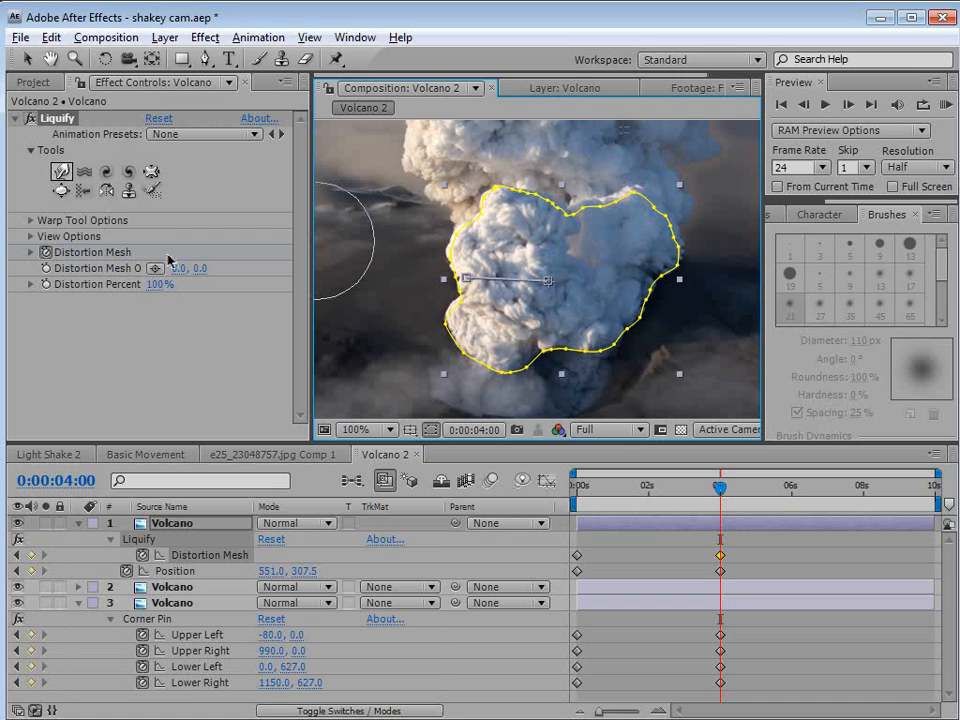
Bloat the front smoke's upper-left, lower-right, upper-right and lower-left billows and scrub the timeline to check the motion
{"action": "left_click", "coordinate": [61, 192]}
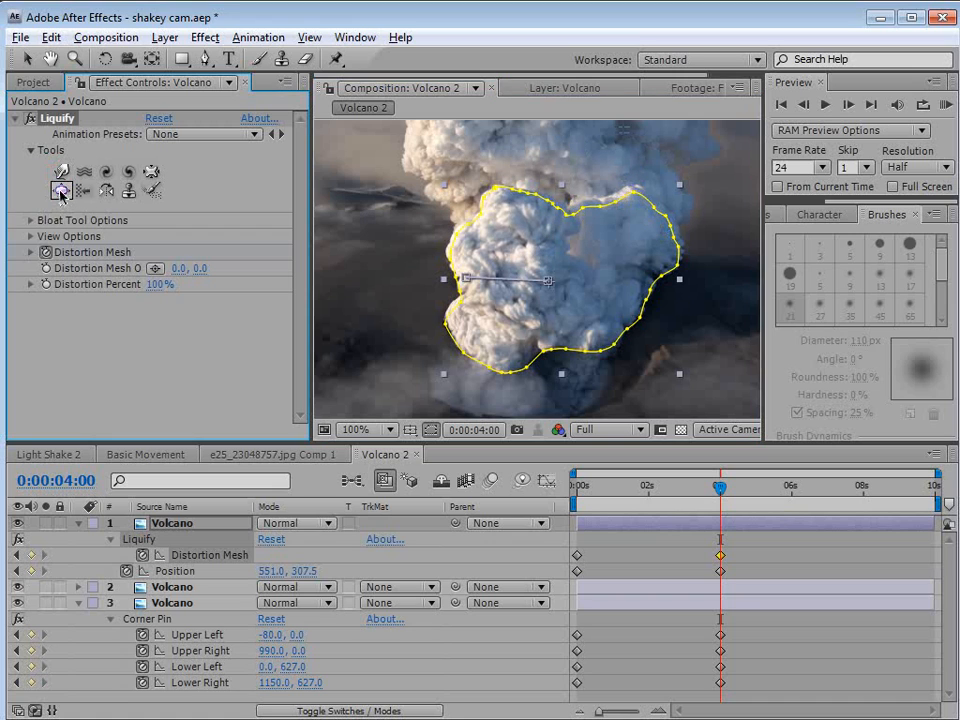
{"action": "left_click", "coordinate": [516, 248]}
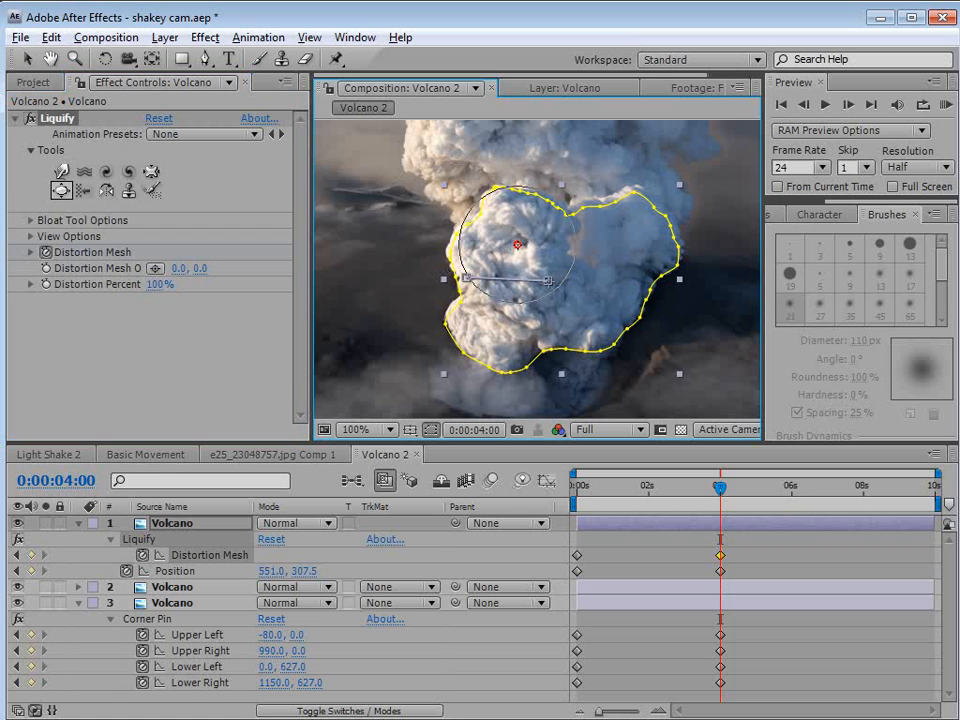
{"action": "left_click", "coordinate": [589, 311]}
{"action": "left_click", "coordinate": [639, 244]}
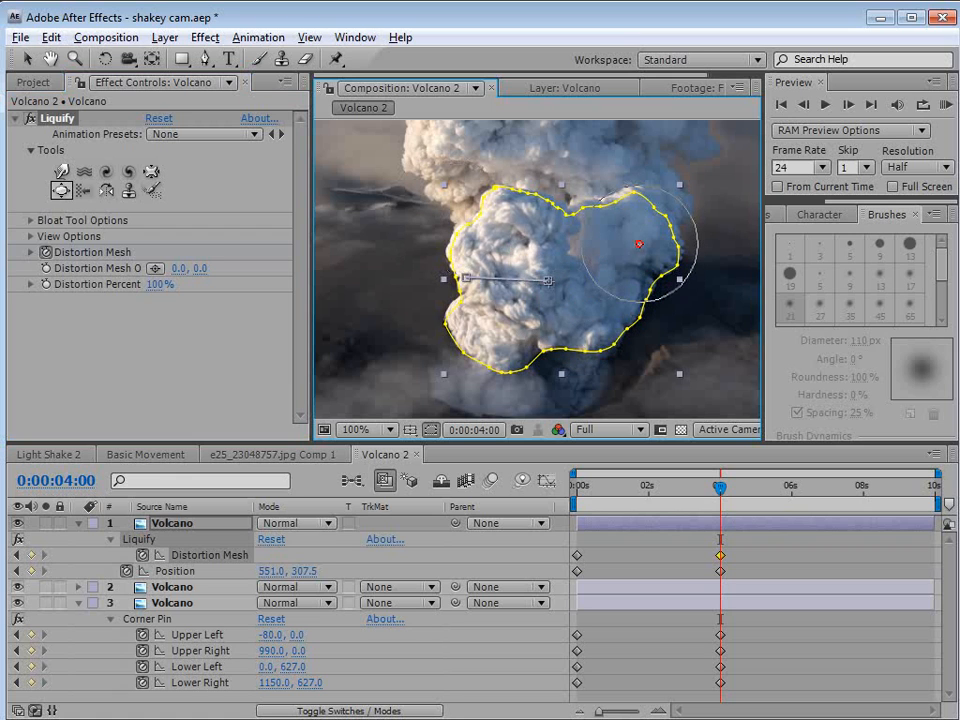
{"action": "left_click", "coordinate": [507, 319]}
{"action": "left_click_drag", "start_coordinate": [627, 333], "coordinate": [607, 337]}
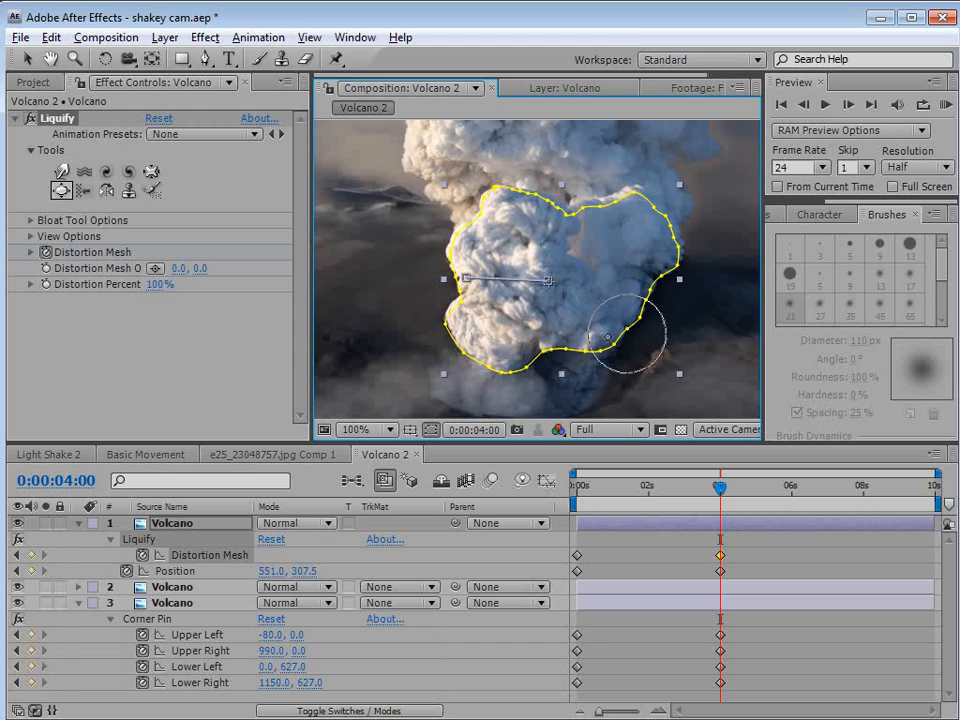
{"action": "left_click", "coordinate": [673, 547]}
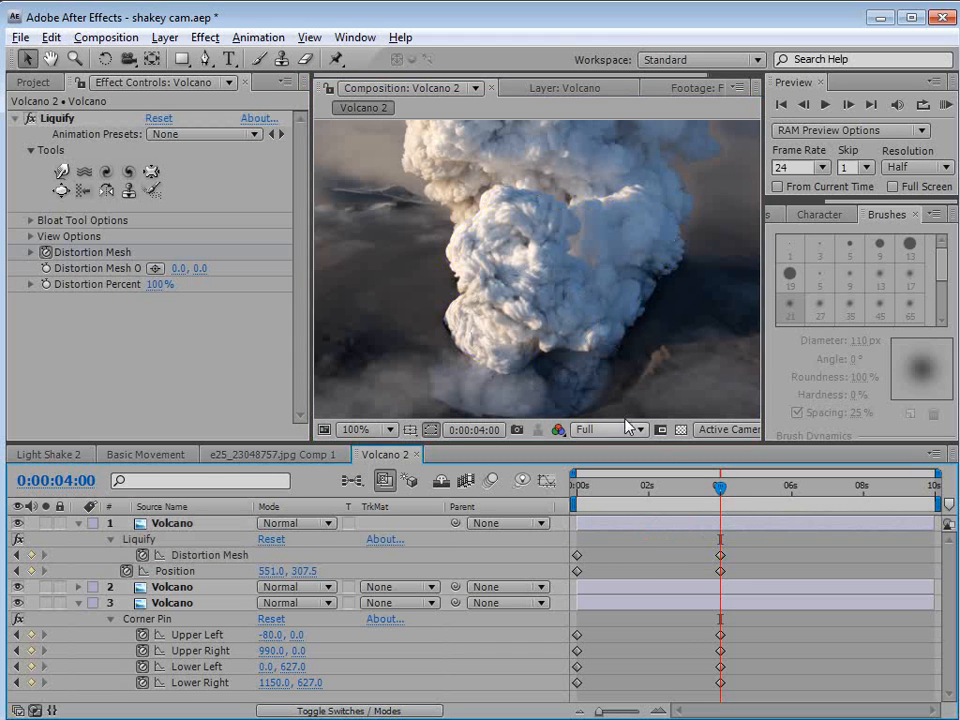
{"action": "mouse_move", "coordinate": [716, 490]}
{"action": "left_mouse_down"}
{"action": "mouse_move", "coordinate": [607, 505]}
{"action": "mouse_move", "coordinate": [716, 508]}
{"action": "left_mouse_up"}
Twirl the front smoke's lower-left and lower-right billows clockwise at 0:00:04:01
{"action": "left_click", "coordinate": [106, 171]}
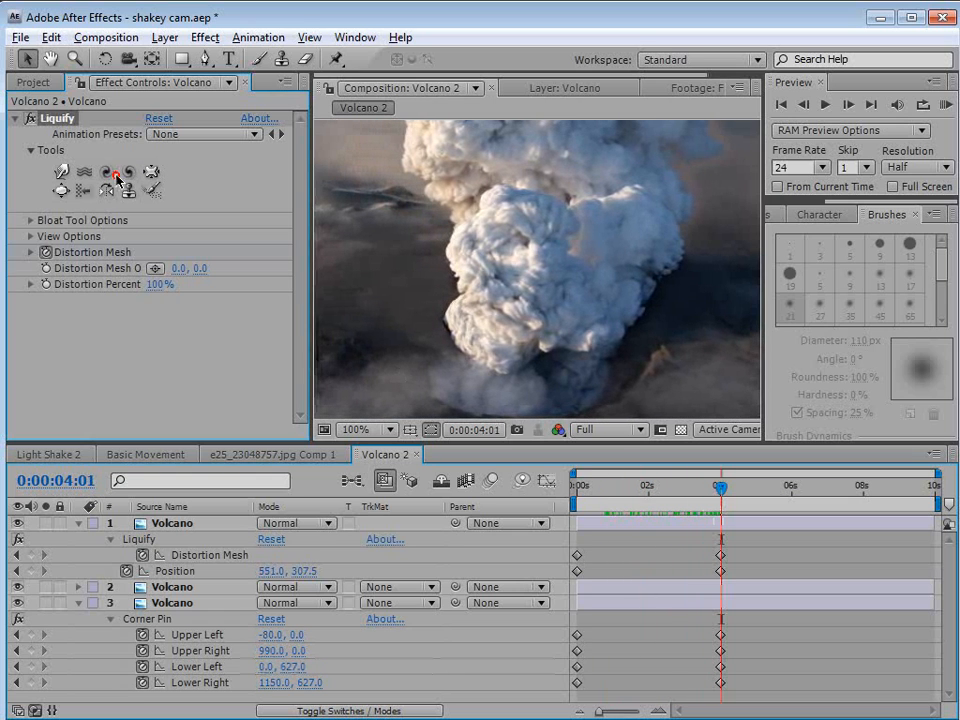
{"action": "mouse_move", "coordinate": [440, 315]}
{"action": "left_mouse_down"}
{"action": "mouse_move", "coordinate": [485, 342]}
{"action": "mouse_move", "coordinate": [462, 310]}
{"action": "mouse_move", "coordinate": [470, 325]}
{"action": "mouse_move", "coordinate": [517, 343]}
{"action": "left_mouse_up"}
{"action": "left_click_drag", "start_coordinate": [599, 319], "coordinate": [608, 320]}
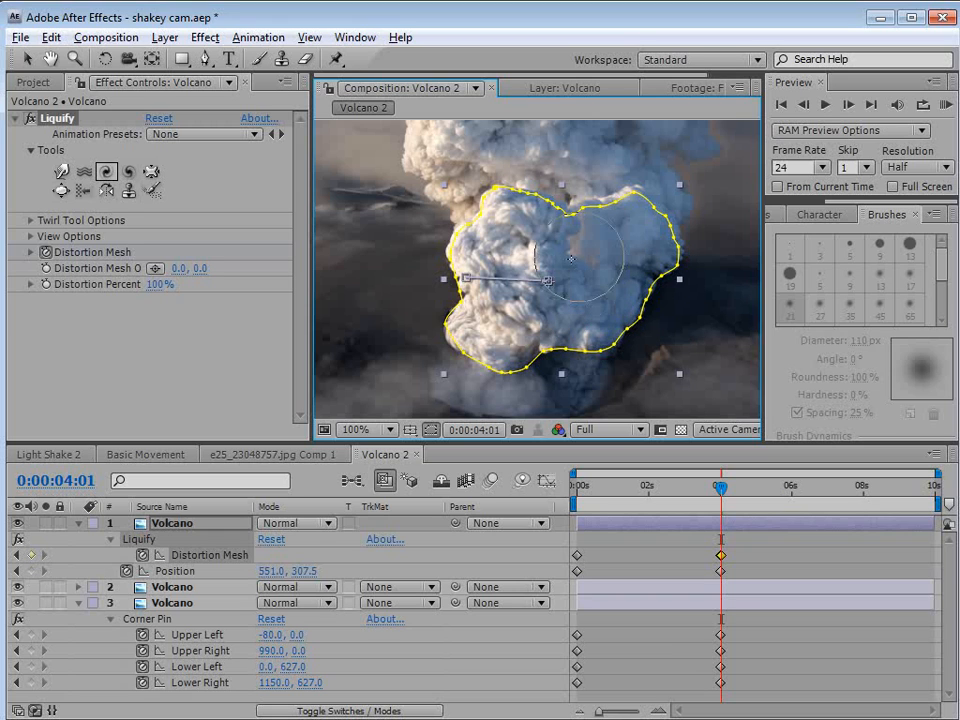
Move the front layer's Distortion Mesh keyframe from 0:00:04:01 to 0:00:04:00 and set the current time to 4 seconds
{"action": "key", "text": "equal"}
{"action": "key", "text": "equal"}
{"action": "left_click", "coordinate": [721, 557]}
{"action": "left_click", "coordinate": [723, 560]}
{"action": "left_click", "coordinate": [721, 557]}
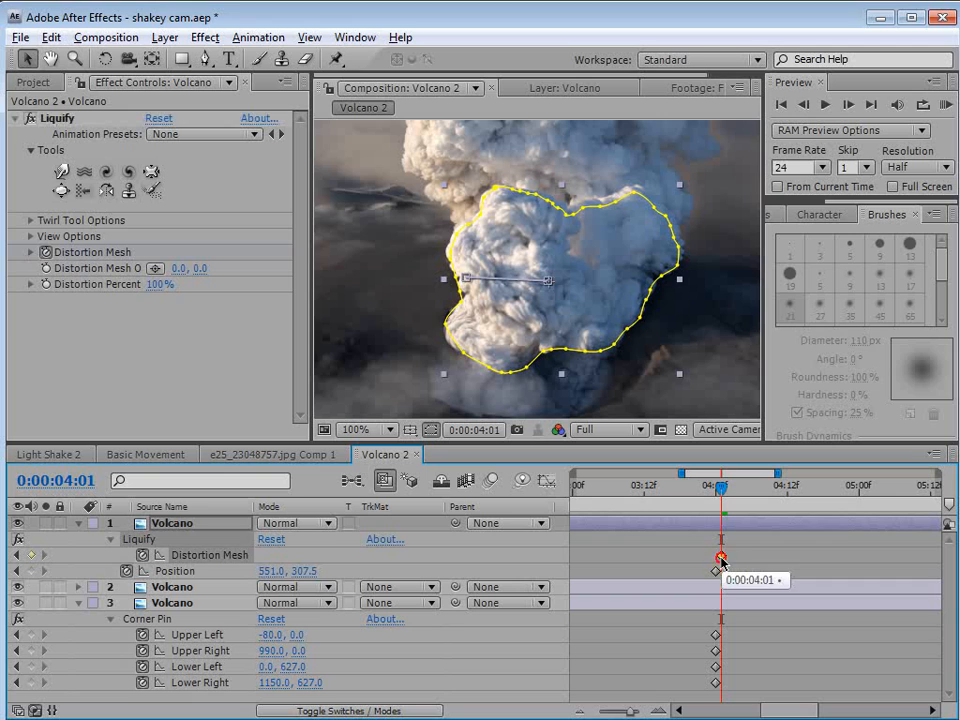
{"action": "left_click_drag", "start_coordinate": [721, 558], "coordinate": [716, 557]}
{"action": "left_click_drag", "start_coordinate": [721, 489], "coordinate": [716, 489]}
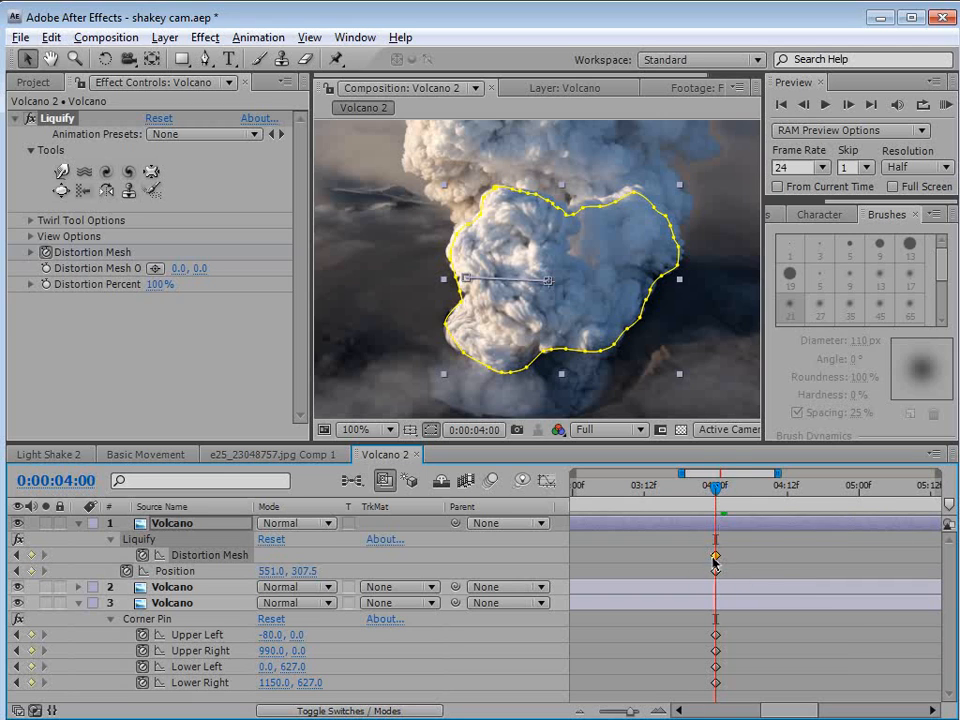
Reset the front layer's Liquify effect and twirl its billows again, clockwise first and then counterclockwise at the lower right and upper right
{"action": "left_click", "coordinate": [158, 120]}
{"action": "left_click", "coordinate": [105, 171]}
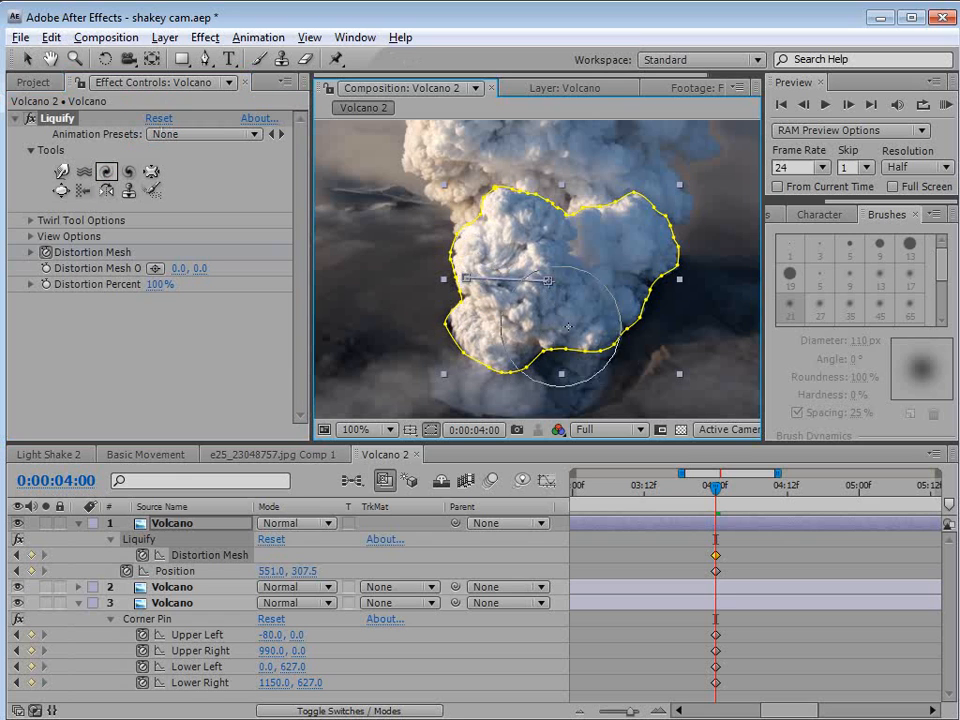
{"action": "left_click", "coordinate": [128, 171]}
{"action": "left_click", "coordinate": [591, 306]}
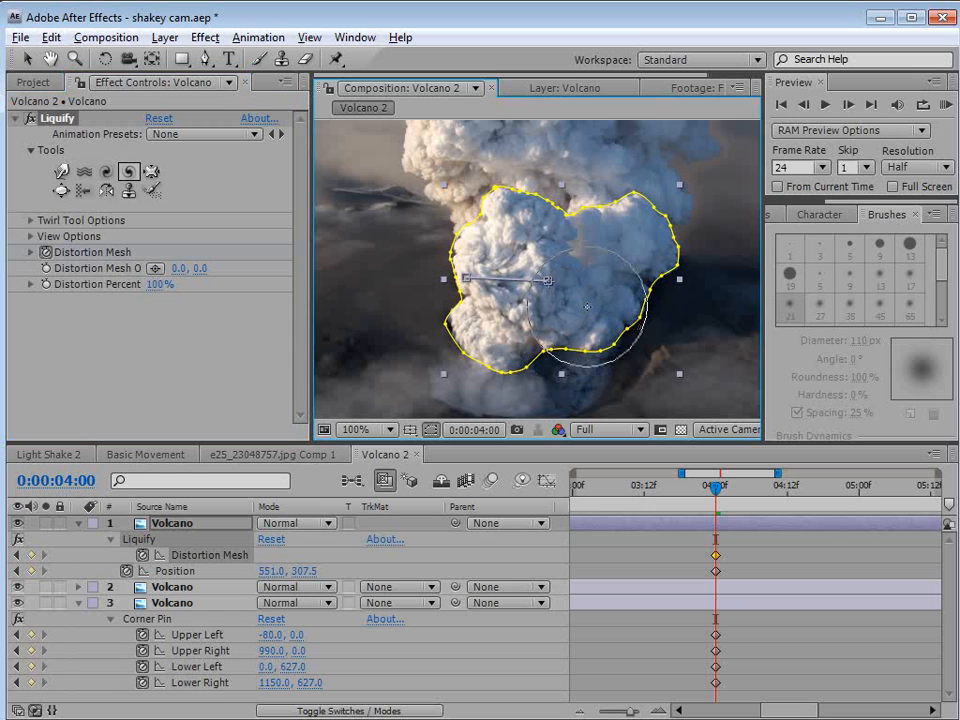
{"action": "left_click", "coordinate": [628, 241]}
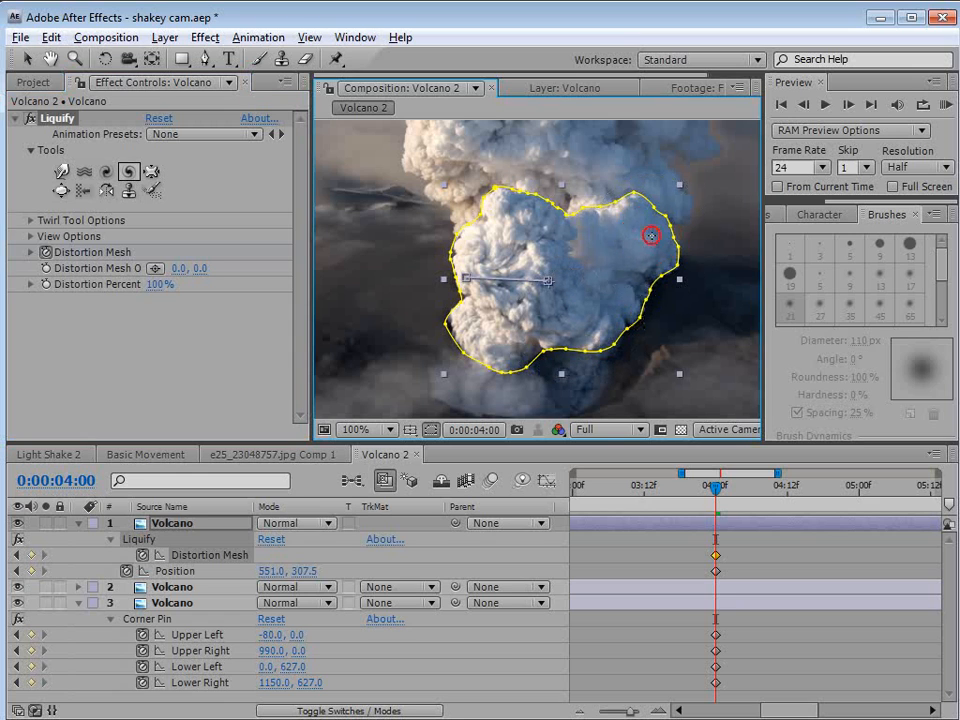
Warp the front smoke's upper billows from the left side toward the right and preview the animation
{"action": "left_click", "coordinate": [61, 171]}
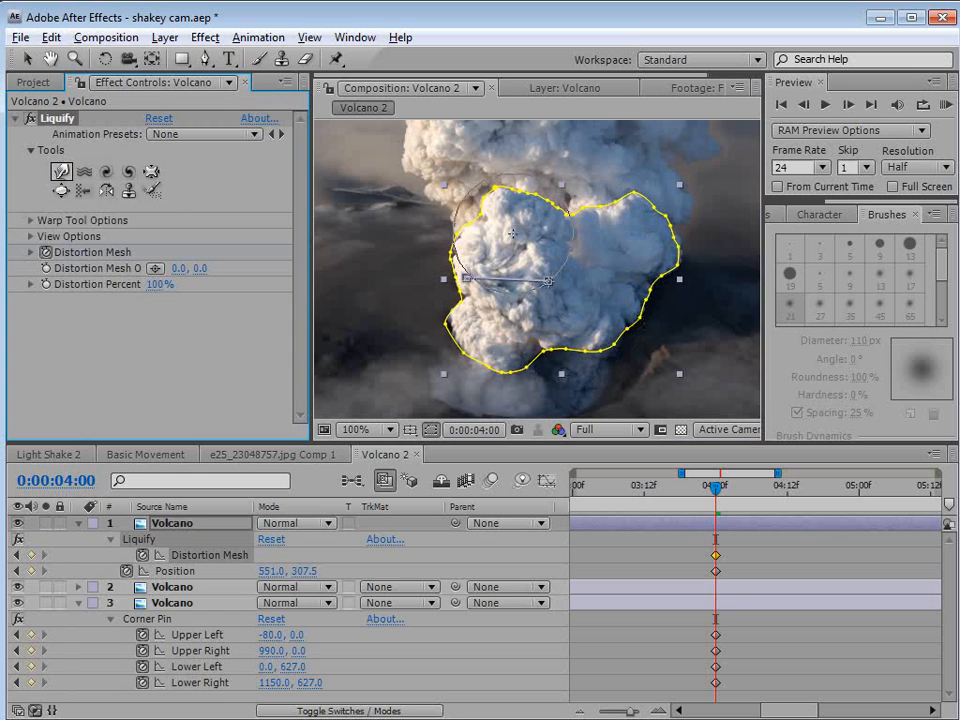
{"action": "mouse_move", "coordinate": [472, 254]}
{"action": "left_mouse_down"}
{"action": "mouse_move", "coordinate": [466, 299]}
{"action": "mouse_move", "coordinate": [452, 293]}
{"action": "mouse_move", "coordinate": [463, 339]}
{"action": "mouse_move", "coordinate": [449, 340]}
{"action": "mouse_move", "coordinate": [563, 346]}
{"action": "mouse_move", "coordinate": [641, 315]}
{"action": "mouse_move", "coordinate": [645, 268]}
{"action": "mouse_move", "coordinate": [664, 266]}
{"action": "mouse_move", "coordinate": [660, 229]}
{"action": "mouse_move", "coordinate": [606, 233]}
{"action": "left_mouse_up"}
{"action": "key", "text": "KP_0"}
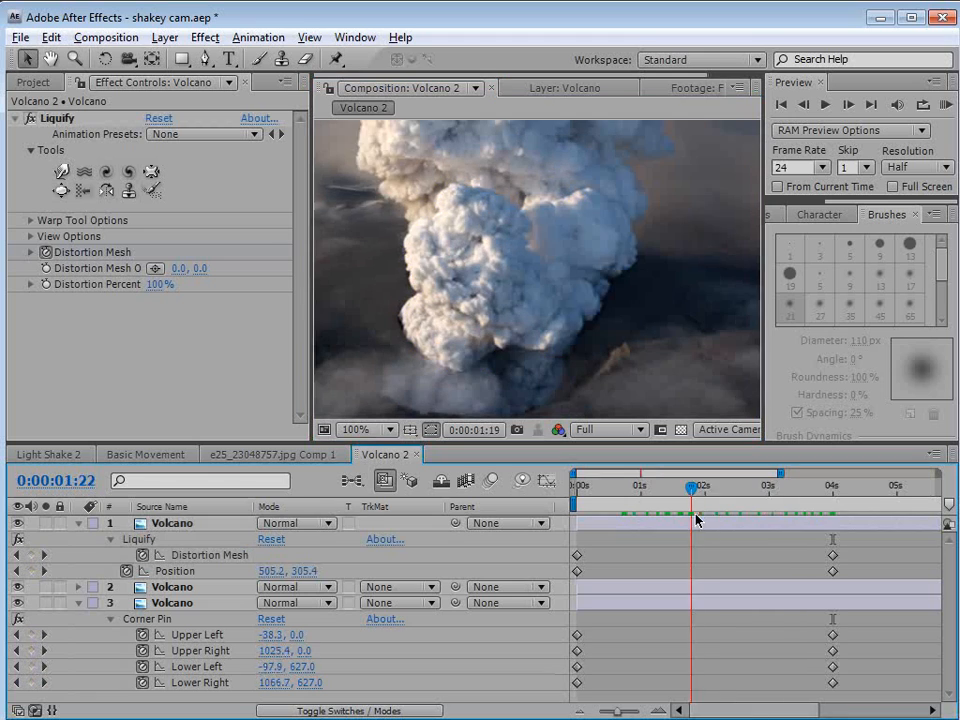
{"action": "left_click_drag", "start_coordinate": [795, 513], "coordinate": [617, 530]}
Apply Liquify to the second Volcano layer and add a Distortion Mesh keyframe at 0 seconds
{"action": "left_click", "coordinate": [78, 523]}
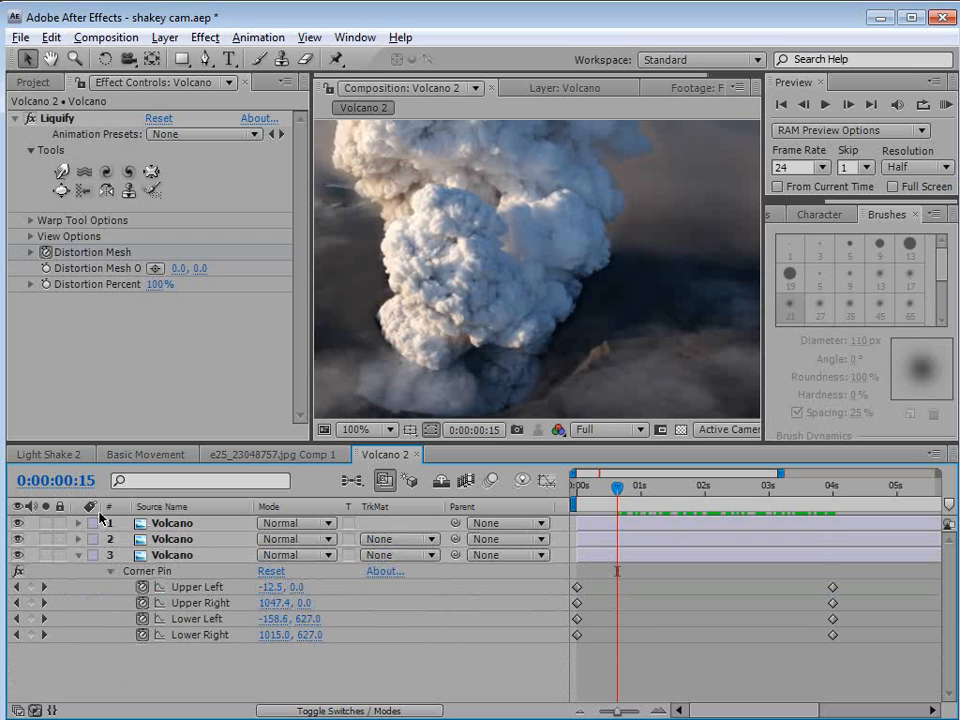
{"action": "left_click", "coordinate": [172, 541]}
{"action": "left_click", "coordinate": [204, 38]}
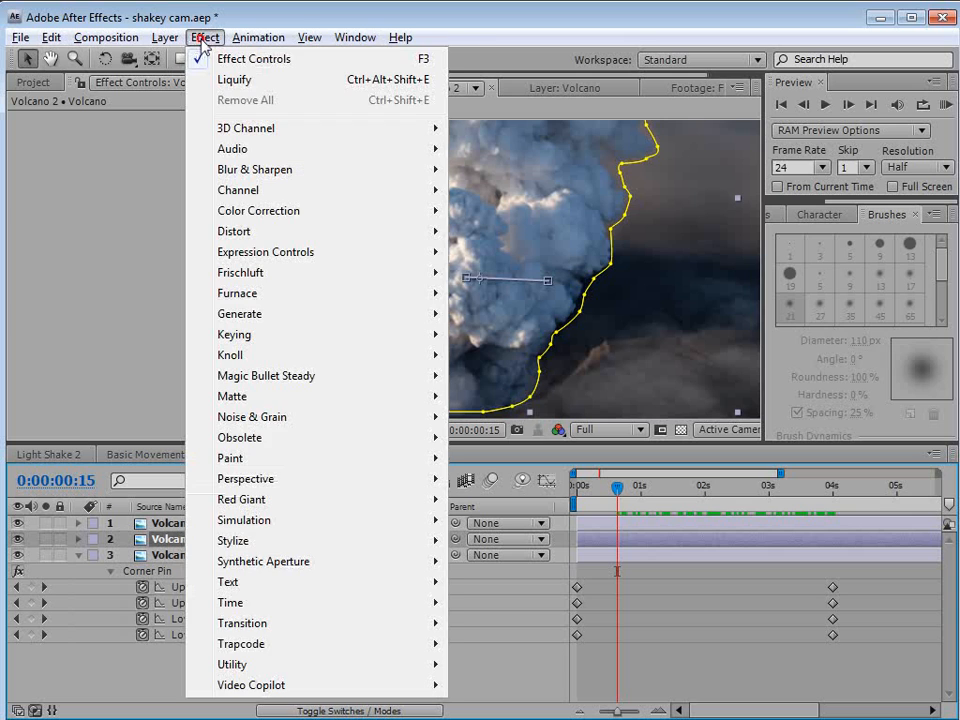
{"action": "mouse_move", "coordinate": [240, 231]}
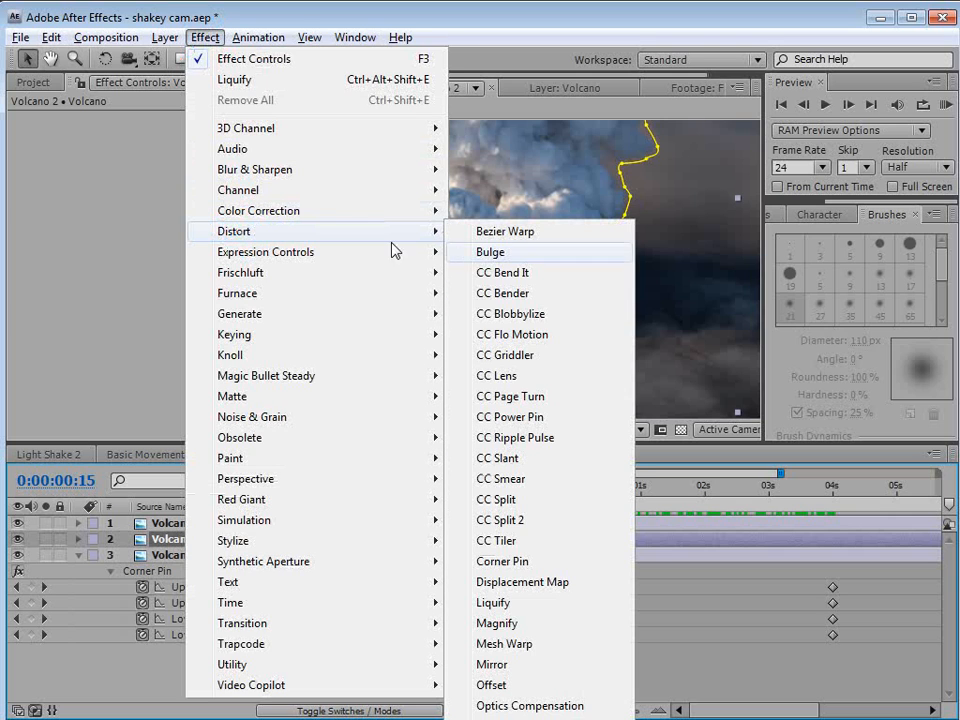
{"action": "left_click", "coordinate": [493, 603]}
{"action": "left_click_drag", "start_coordinate": [615, 492], "coordinate": [577, 490]}
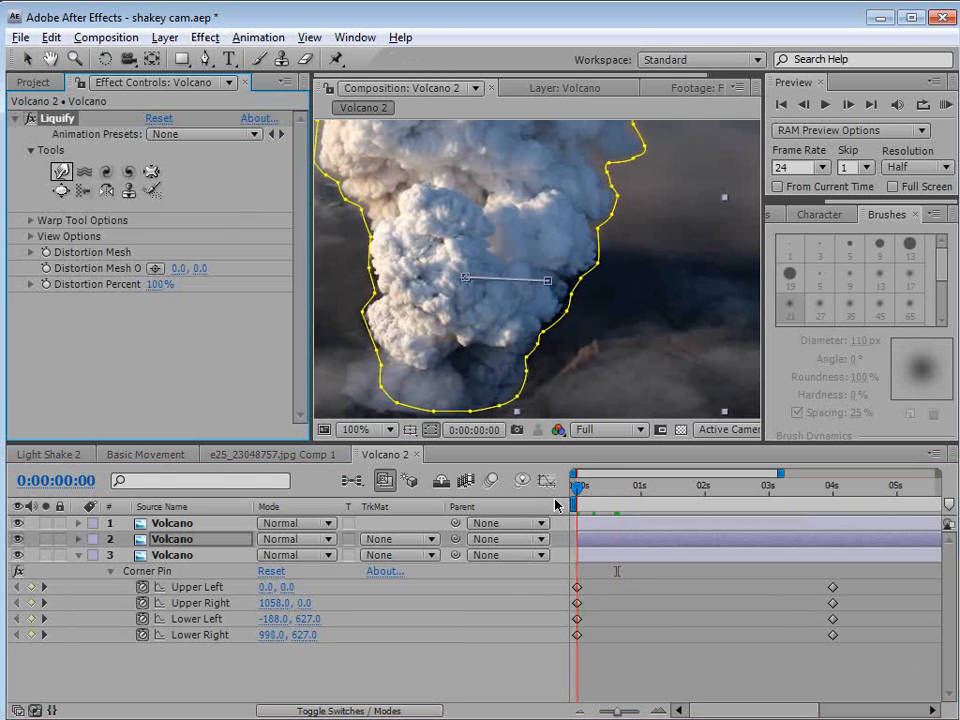
{"action": "left_click", "coordinate": [47, 253]}
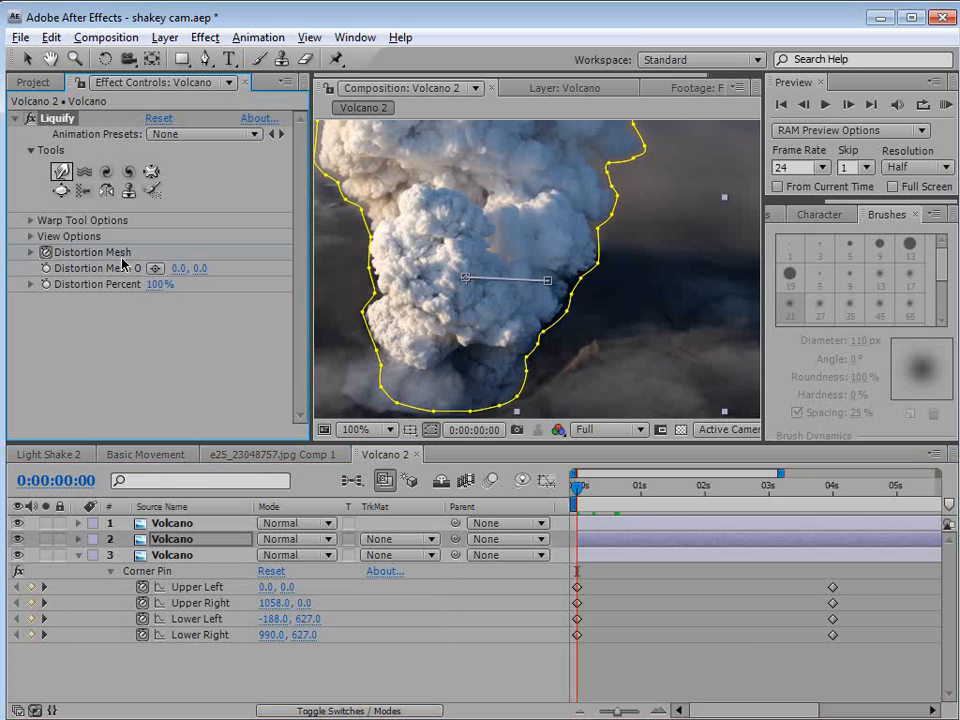
Warp the upper billows of the second layer's smoke column at 4 seconds
{"action": "left_click_drag", "start_coordinate": [795, 488], "coordinate": [832, 492]}
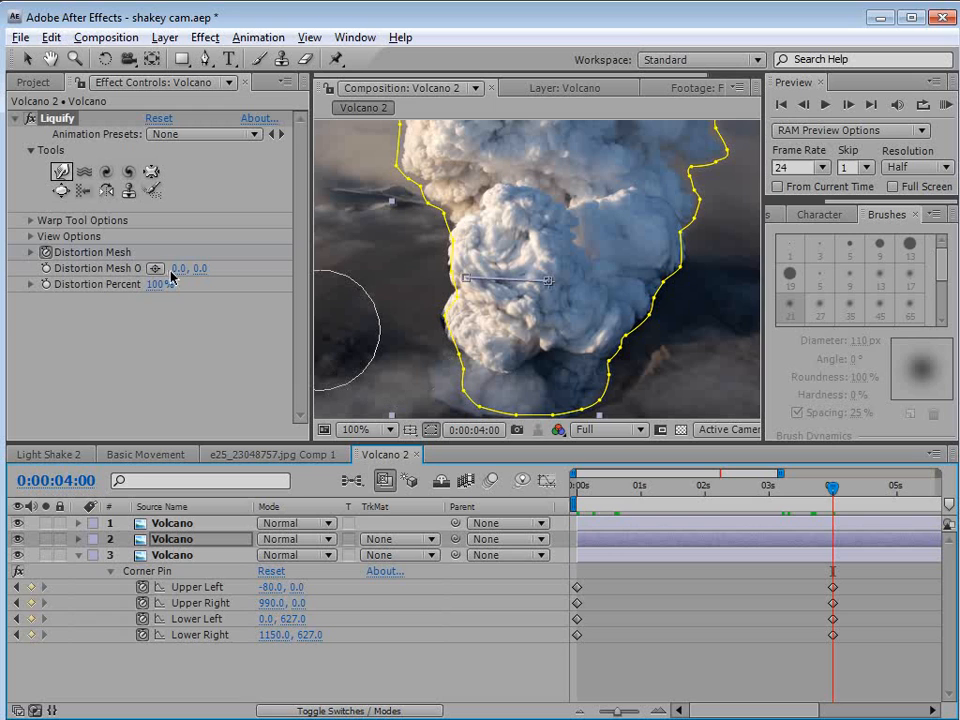
{"action": "key", "text": "space"}
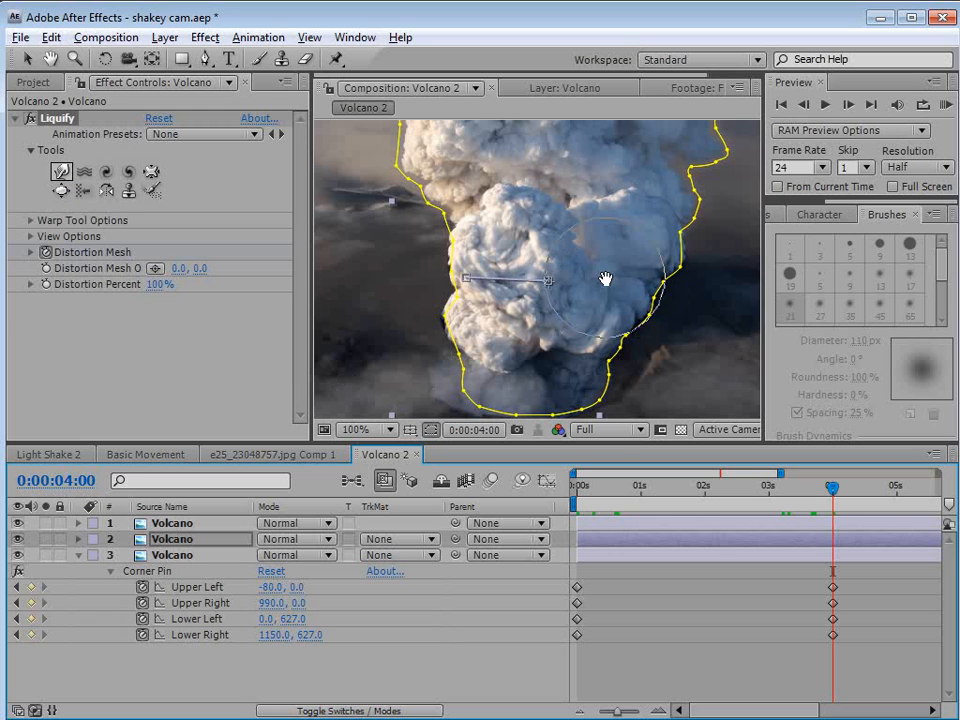
{"action": "left_click_drag", "start_coordinate": [563, 208], "coordinate": [553, 288]}
{"action": "scroll", "coordinate": [478, 275], "scroll_direction": "down", "scroll_amount": 1}
{"action": "scroll", "coordinate": [490, 262], "scroll_direction": "up", "scroll_amount": 1}
{"action": "left_click", "coordinate": [61, 172]}
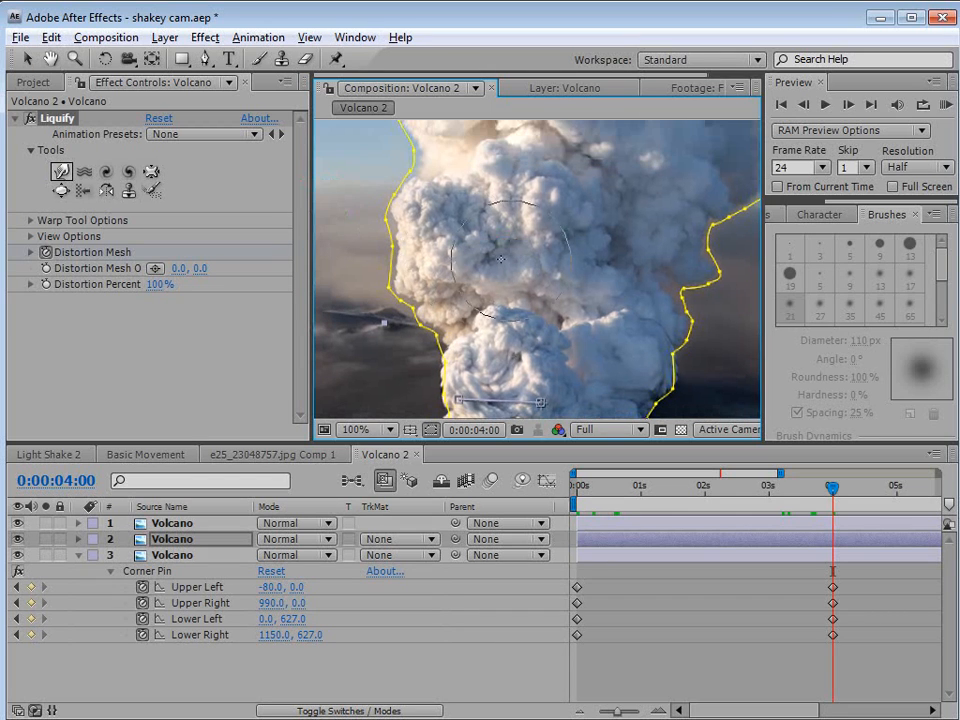
{"action": "left_click_drag", "start_coordinate": [485, 211], "coordinate": [481, 252]}
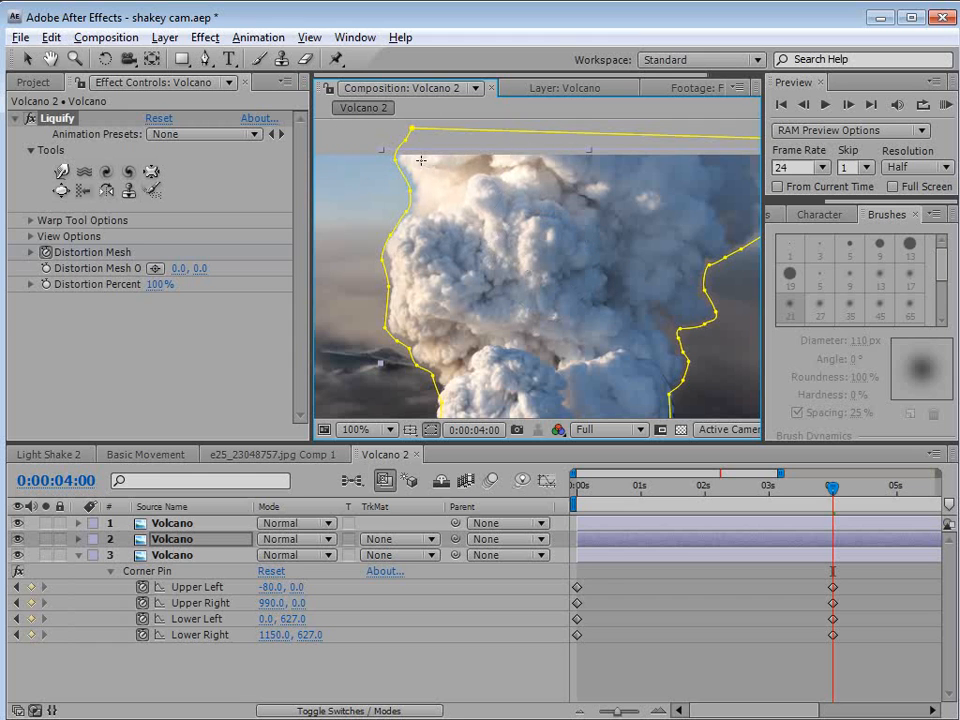
{"action": "mouse_move", "coordinate": [635, 363]}
{"action": "left_mouse_down"}
{"action": "mouse_move", "coordinate": [626, 332]}
{"action": "mouse_move", "coordinate": [577, 278]}
{"action": "mouse_move", "coordinate": [557, 326]}
{"action": "left_mouse_up"}
{"action": "left_click_drag", "start_coordinate": [598, 200], "coordinate": [624, 171]}
{"action": "left_click_drag", "start_coordinate": [512, 185], "coordinate": [523, 171]}
{"action": "left_click_drag", "start_coordinate": [499, 265], "coordinate": [525, 273]}
Bloat the large upper billows across the second layer's smoke column with a wide brush
{"action": "left_click", "coordinate": [61, 190]}
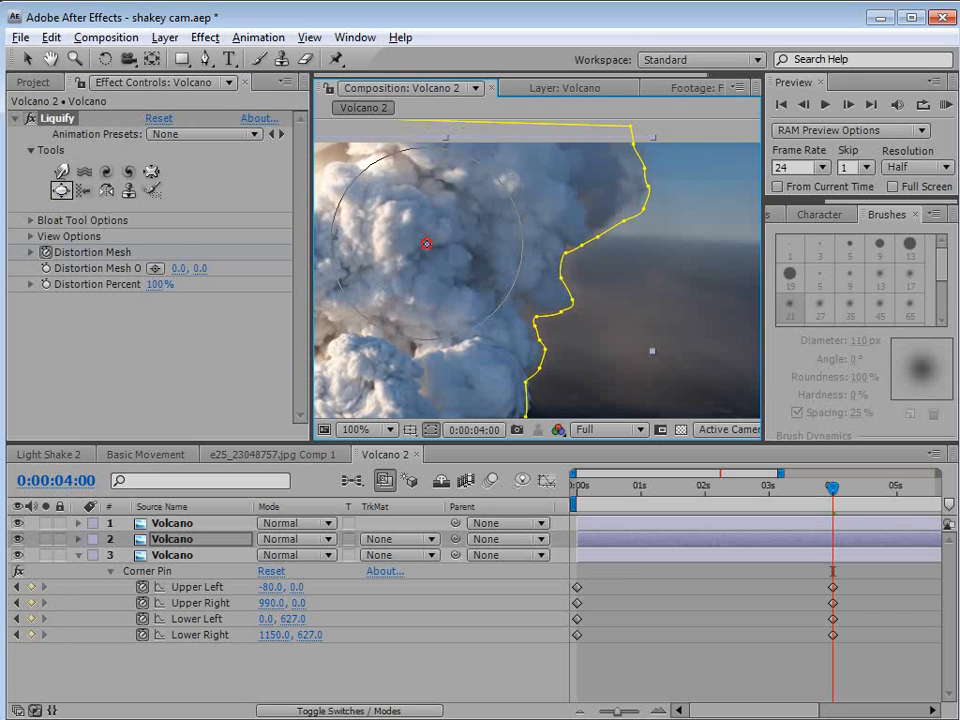
{"action": "left_click", "coordinate": [426, 244]}
{"action": "left_click_drag", "start_coordinate": [516, 259], "coordinate": [566, 304]}
{"action": "left_click", "coordinate": [617, 234]}
{"action": "left_click_drag", "start_coordinate": [398, 294], "coordinate": [521, 257]}
{"action": "left_click", "coordinate": [454, 274]}
{"action": "left_click", "coordinate": [454, 274]}
{"action": "left_click_drag", "start_coordinate": [583, 302], "coordinate": [583, 250]}
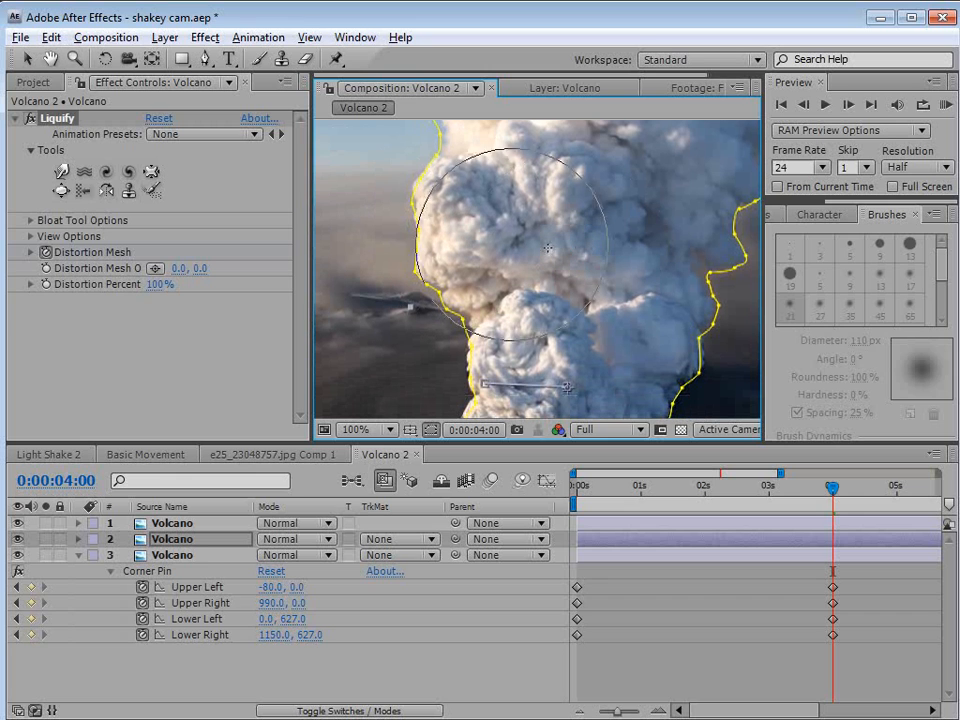
Twirl the second layer's smoke clockwise at the lower-right billow and the large upper-left billow
{"action": "left_click", "coordinate": [106, 172]}
{"action": "left_click", "coordinate": [660, 339]}
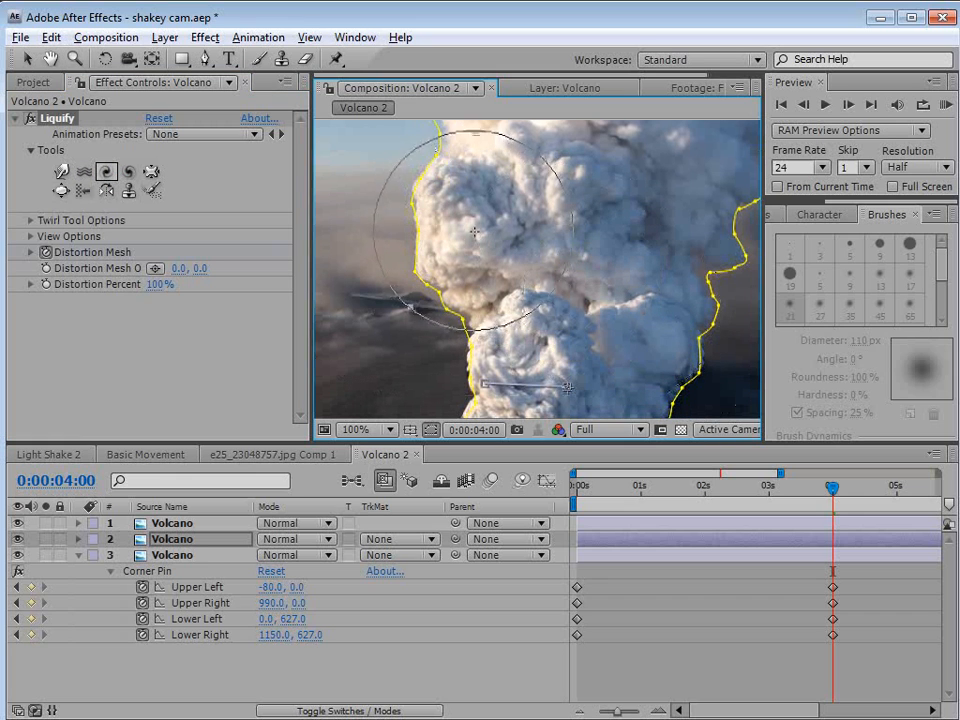
{"action": "left_click", "coordinate": [465, 221]}
{"action": "left_click", "coordinate": [465, 221]}
{"action": "left_click_drag", "start_coordinate": [624, 254], "coordinate": [498, 303]}
Twirl the second layer's upper-right smoke counterclockwise, using a smaller brush along its right edge
{"action": "left_click", "coordinate": [129, 172]}
{"action": "left_click", "coordinate": [571, 212]}
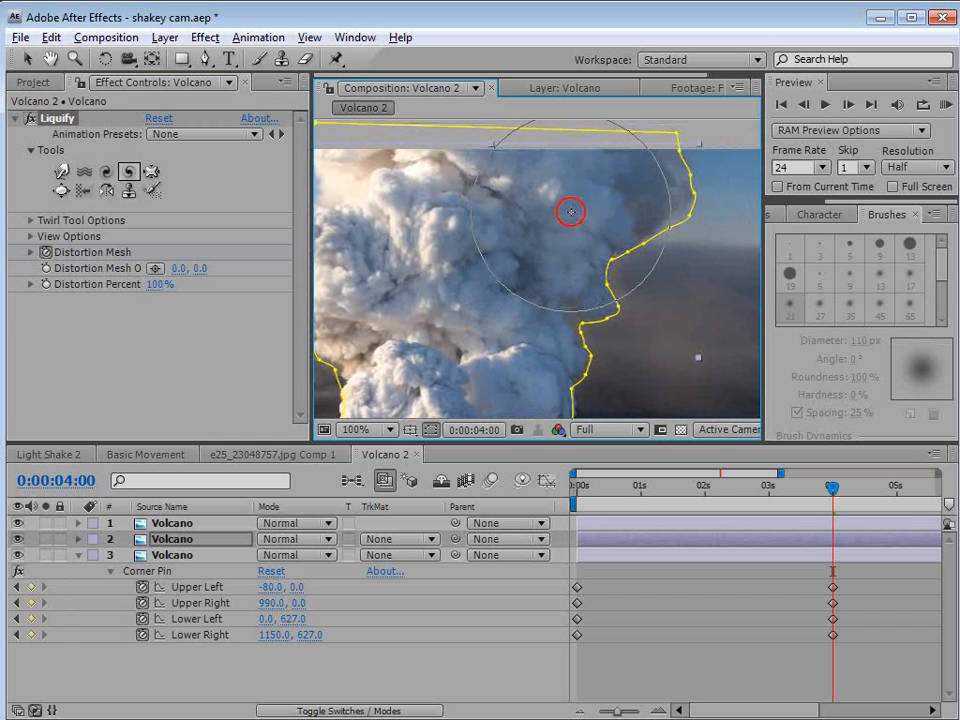
{"action": "left_click", "coordinate": [668, 187]}
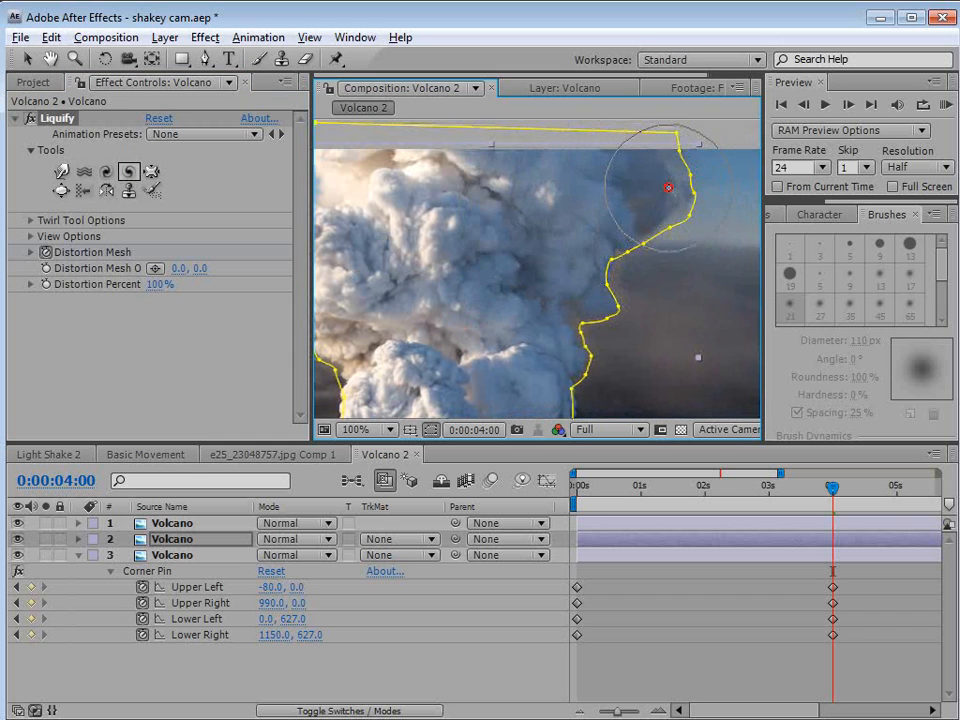
{"action": "left_click", "coordinate": [608, 300]}
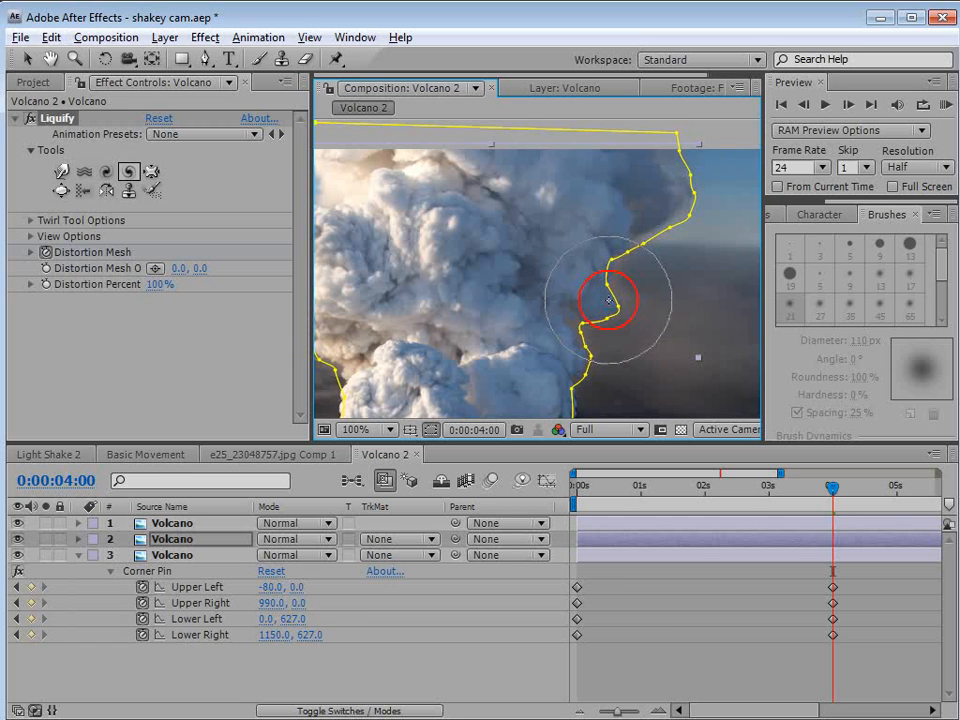
{"action": "left_click", "coordinate": [594, 347]}
{"action": "left_click_drag", "start_coordinate": [643, 343], "coordinate": [669, 290]}
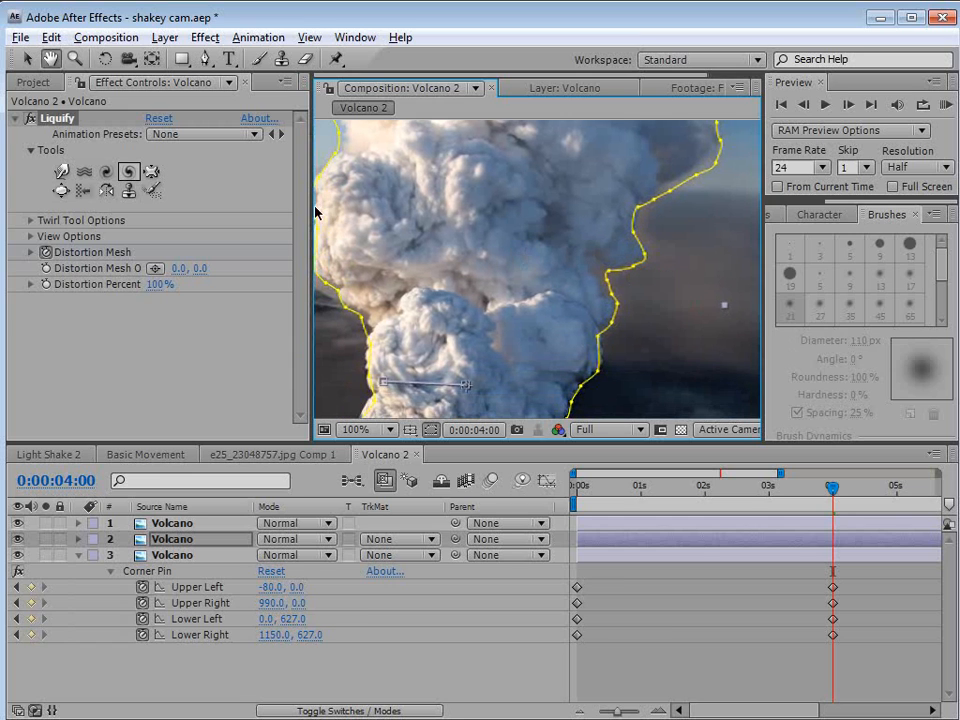
Warp the right side of the second layer's smoke column inward at 4 seconds and reveal the layer's keyframed properties
{"action": "left_click", "coordinate": [61, 171]}
{"action": "left_click", "coordinate": [596, 303]}
{"action": "left_click", "coordinate": [622, 251]}
{"action": "left_click", "coordinate": [658, 229]}
{"action": "scroll", "coordinate": [610, 262], "scroll_direction": "down", "scroll_amount": 1}
{"action": "key", "text": "u"}
{"action": "scroll", "coordinate": [543, 318], "scroll_direction": "up", "scroll_amount": 2}
{"action": "scroll", "coordinate": [590, 310], "scroll_direction": "down", "scroll_amount": 1}
{"action": "left_click_drag", "start_coordinate": [585, 296], "coordinate": [554, 306]}
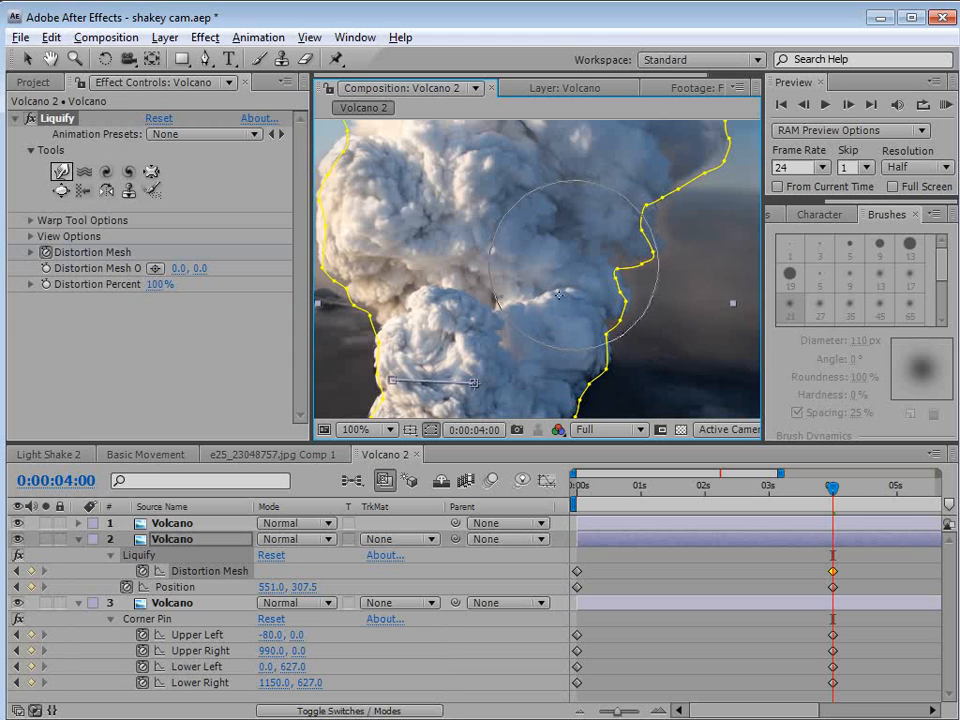
Warp the second layer's smoke leftward around the lower billows, checking it with the top layer hidden and scrubbing the animation
{"action": "left_click", "coordinate": [17, 524]}
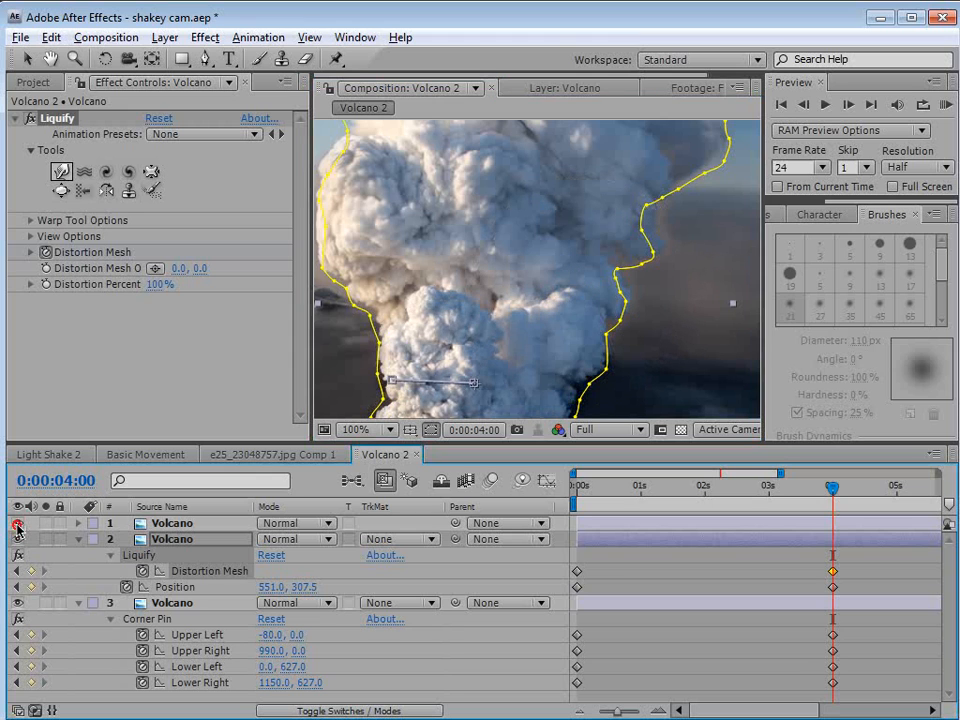
{"action": "left_click", "coordinate": [17, 525]}
{"action": "left_click_drag", "start_coordinate": [565, 307], "coordinate": [540, 310]}
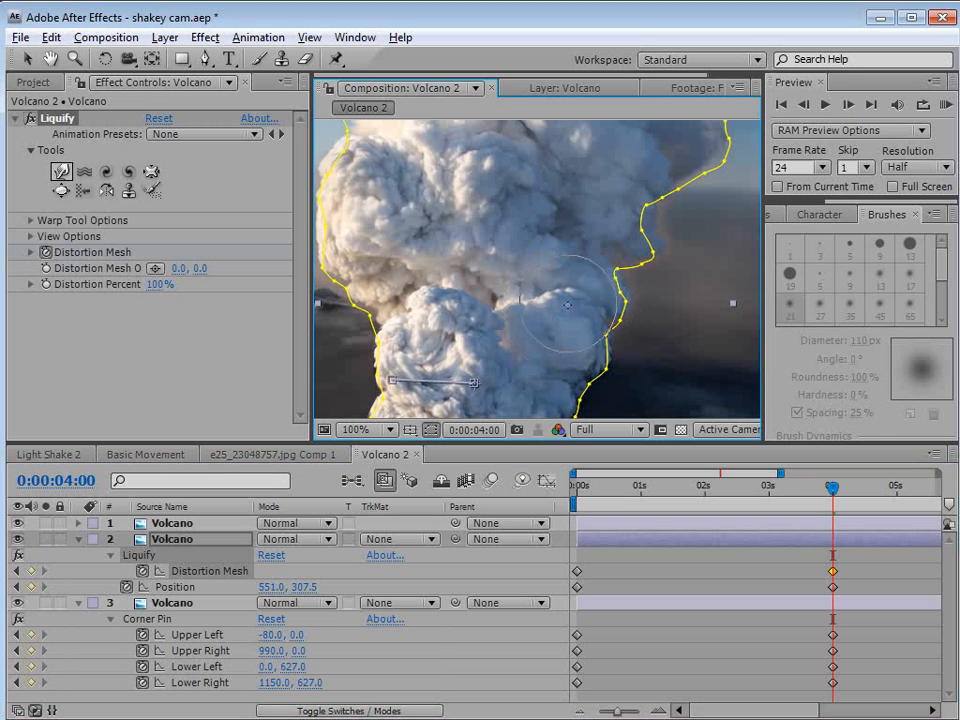
{"action": "left_click_drag", "start_coordinate": [601, 323], "coordinate": [581, 340]}
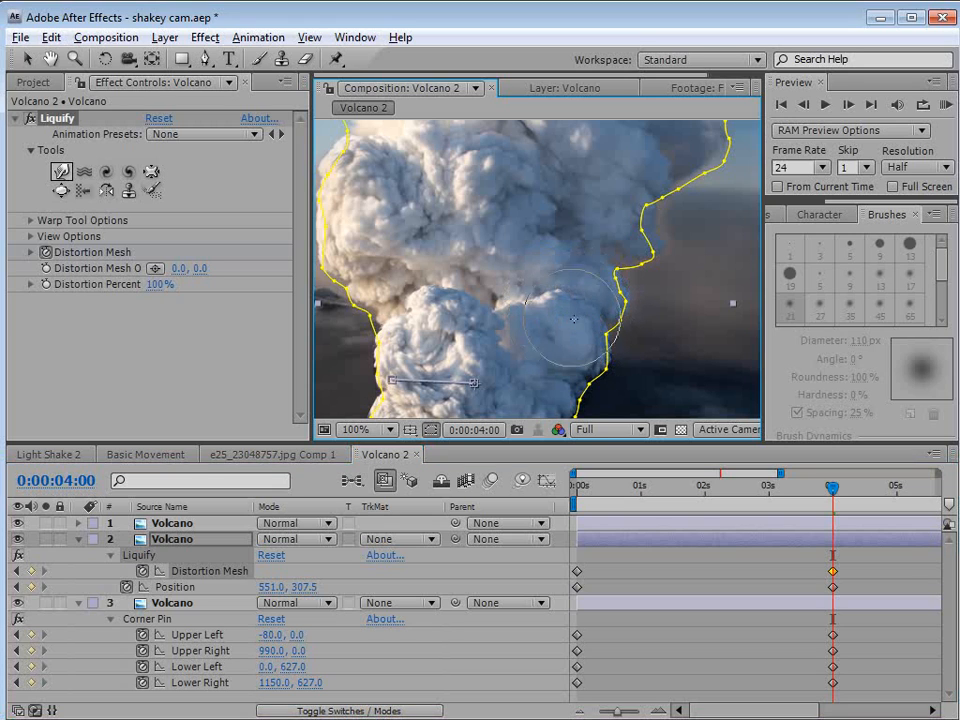
{"action": "left_click_drag", "start_coordinate": [478, 318], "coordinate": [408, 316]}
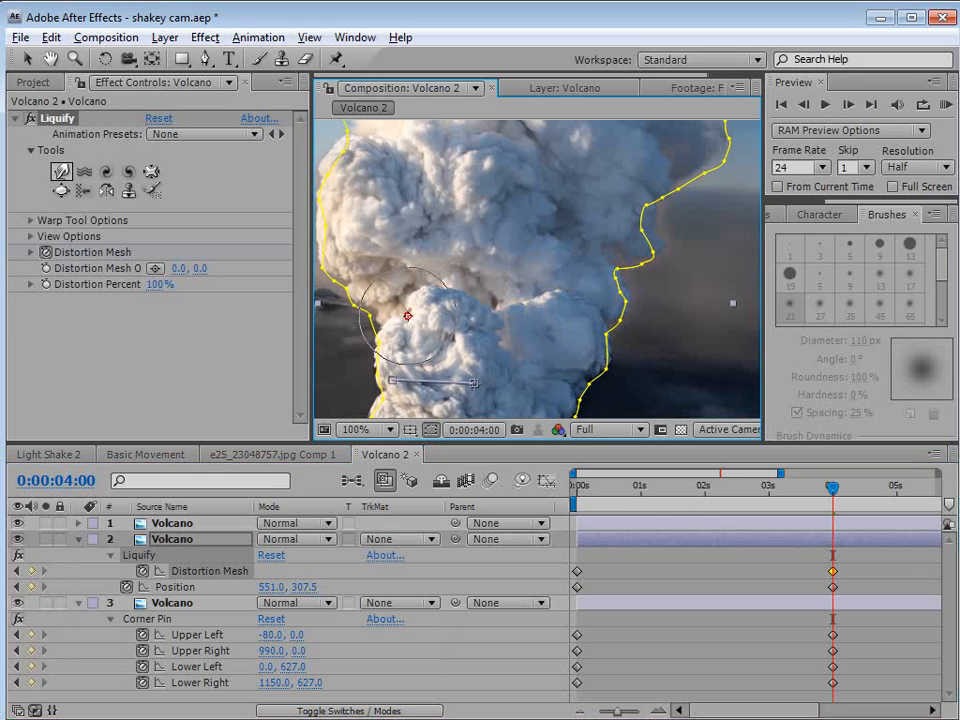
{"action": "left_click_drag", "start_coordinate": [776, 487], "coordinate": [681, 503]}
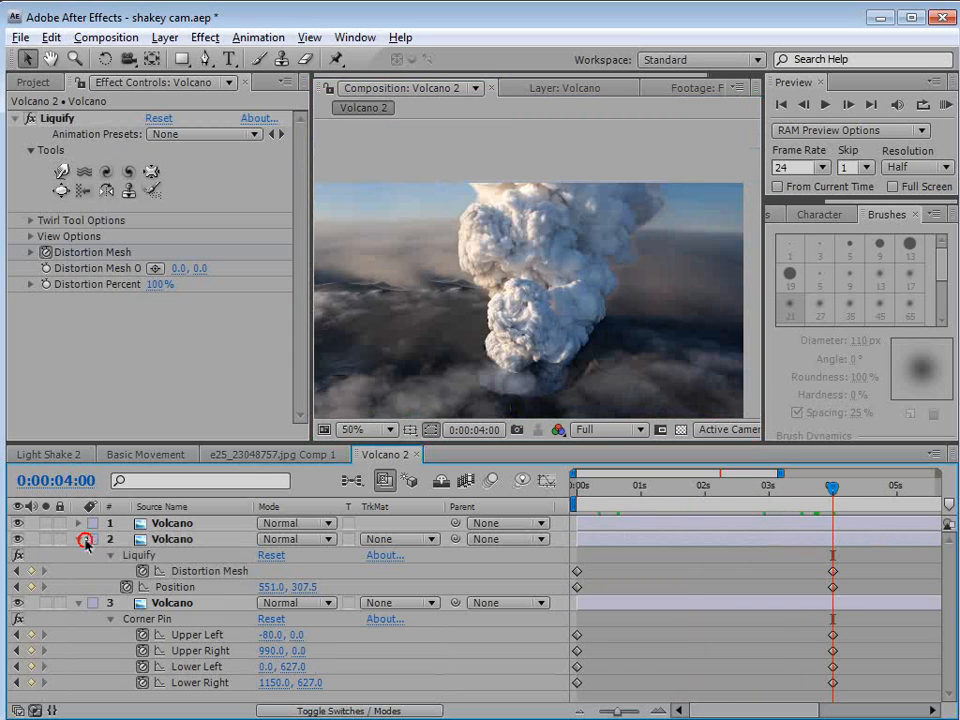
Collapse the second layer's properties, set the preview resolution to Half and return to 4 seconds
{"action": "left_click", "coordinate": [78, 541]}
{"action": "left_click", "coordinate": [592, 430]}
{"action": "left_click", "coordinate": [597, 445]}
{"action": "key", "text": "space"}
{"action": "left_click_drag", "start_coordinate": [590, 330], "coordinate": [602, 257]}
{"action": "mouse_move", "coordinate": [818, 500]}
{"action": "left_mouse_down"}
{"action": "mouse_move", "coordinate": [805, 487]}
{"action": "mouse_move", "coordinate": [685, 490]}
{"action": "mouse_move", "coordinate": [622, 512]}
{"action": "mouse_move", "coordinate": [747, 508]}
{"action": "mouse_move", "coordinate": [831, 489]}
{"action": "left_mouse_up"}
Move both smoke layers together to position 551.0, 298.5 at 4 seconds
{"action": "left_click", "coordinate": [728, 522]}
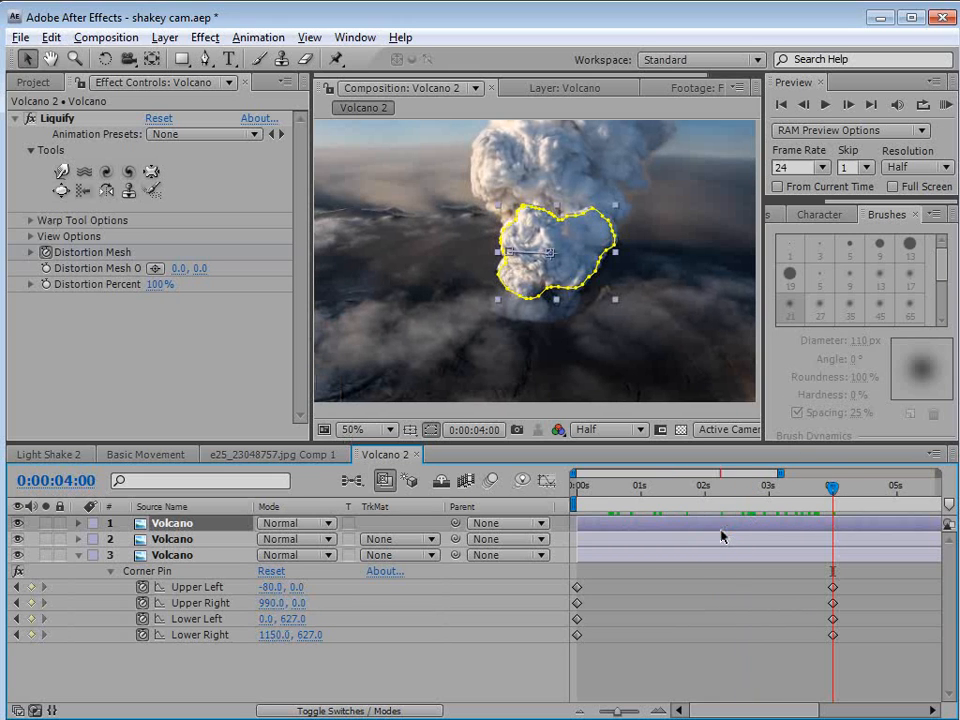
{"action": "left_click", "coordinate": [714, 542]}
{"action": "key", "text": "p"}
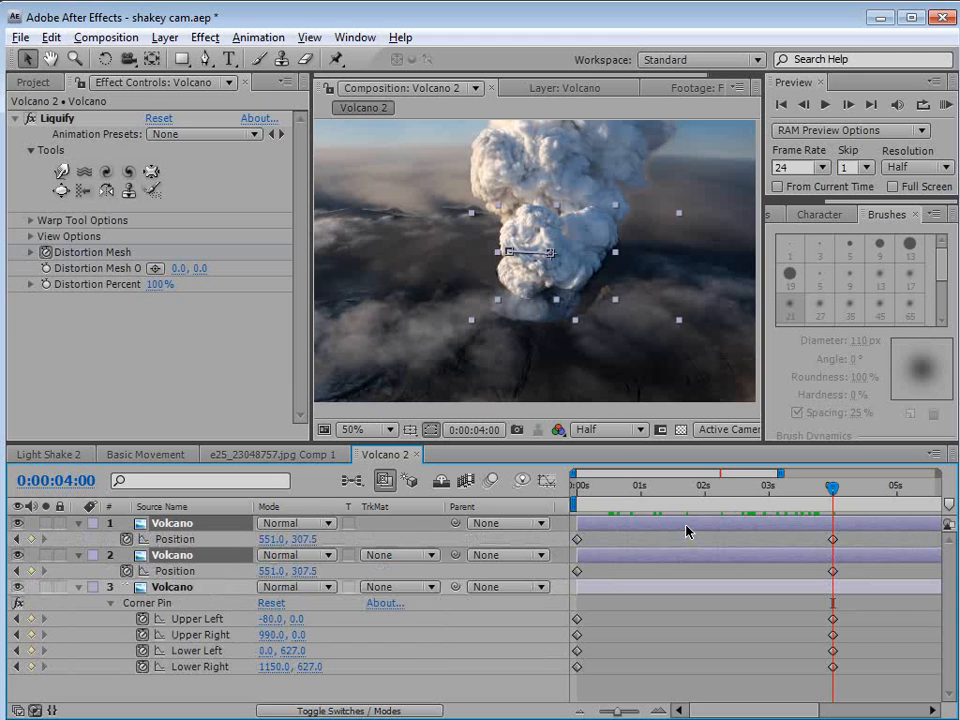
{"action": "key", "text": "period"}
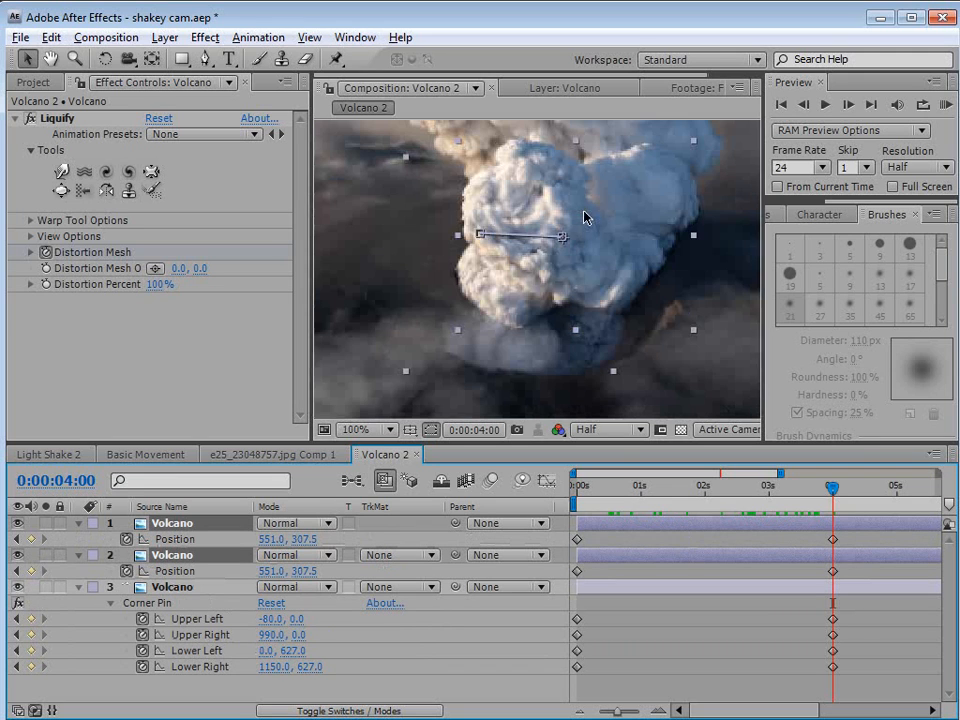
{"action": "left_click_drag", "start_coordinate": [590, 269], "coordinate": [594, 327]}
{"action": "key", "text": "comma"}
End the work area just after 4 seconds and preview the smoke's motion over the background
{"action": "key", "text": "space"}
{"action": "left_click", "coordinate": [832, 523]}
{"action": "left_click_drag", "start_coordinate": [832, 490], "coordinate": [740, 505]}
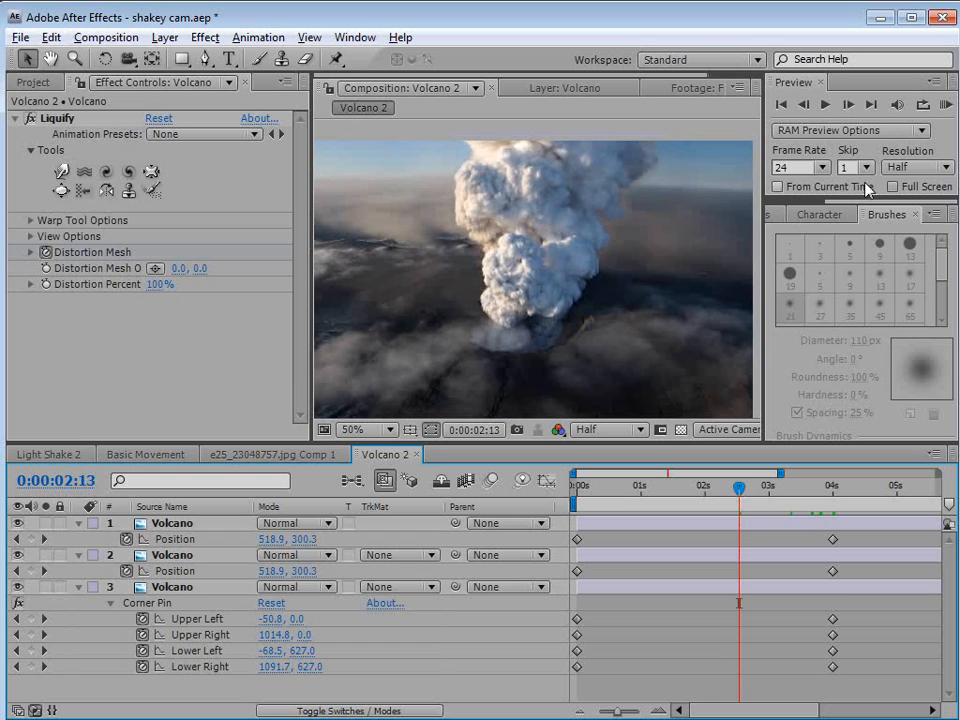
{"action": "left_click", "coordinate": [833, 490]}
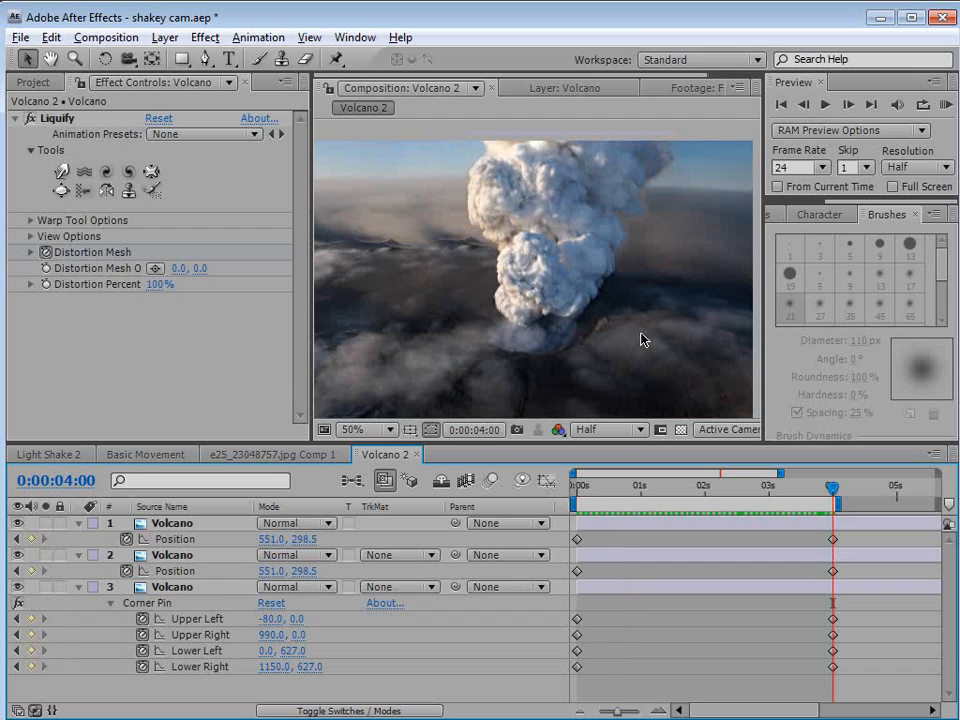
Collapse the properties of all three Volcano layers and save the project
{"action": "left_click", "coordinate": [127, 585]}
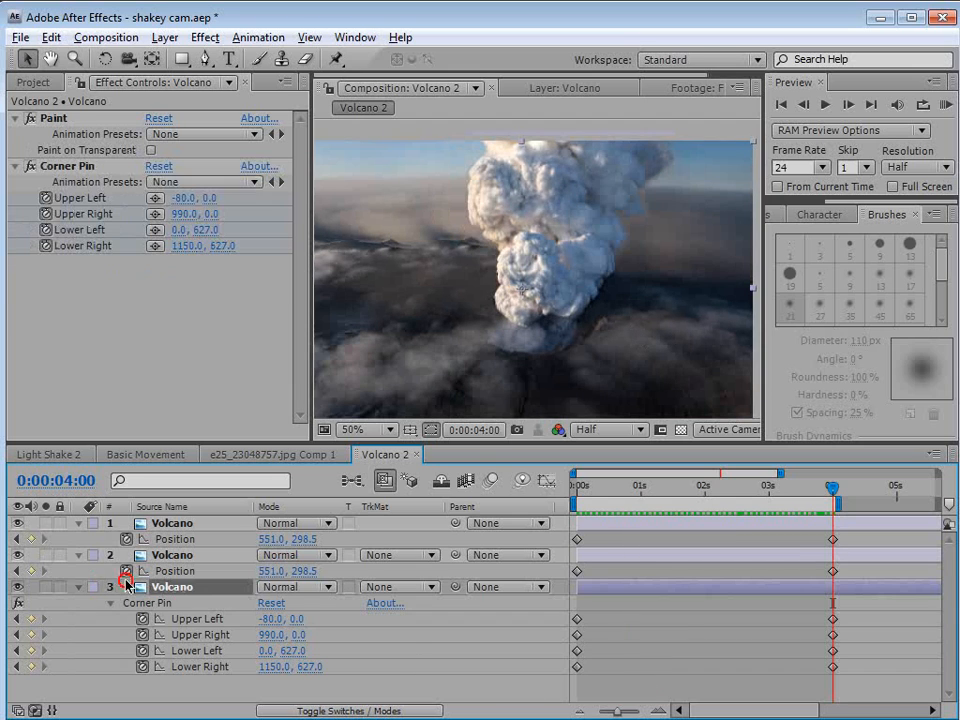
{"action": "left_click", "coordinate": [78, 587]}
{"action": "left_click", "coordinate": [78, 555]}
{"action": "left_click", "coordinate": [78, 523]}
{"action": "left_click", "coordinate": [210, 621]}
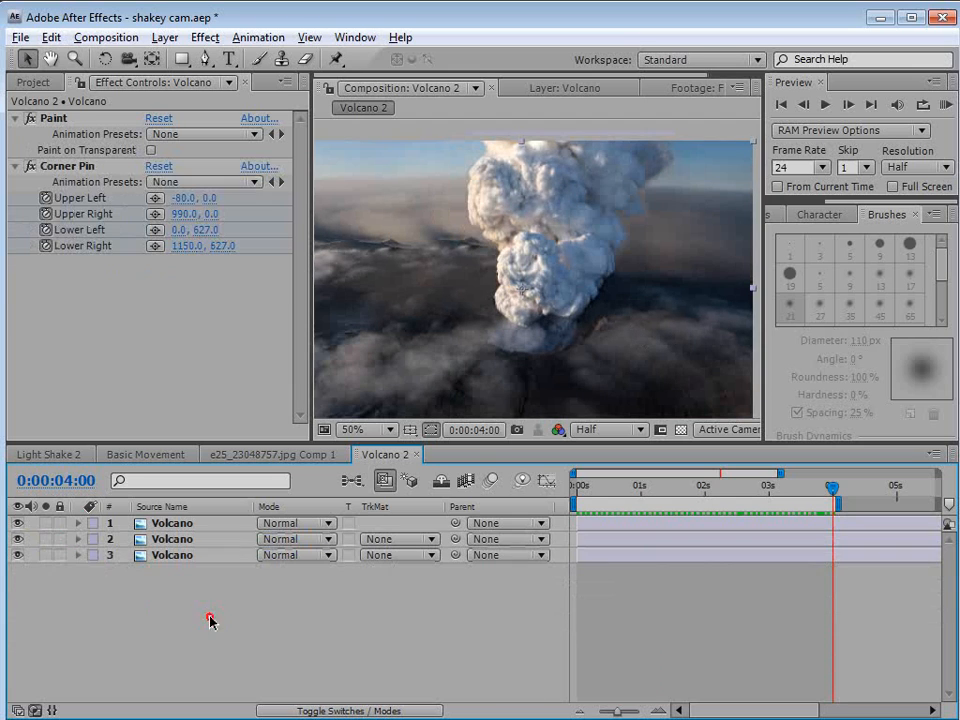
{"action": "key", "text": "ctrl+s"}
Add a Scale keyframe to the top Volcano layer at 0 seconds
{"action": "key", "text": "Home"}
{"action": "key", "text": "ctrl+0"}
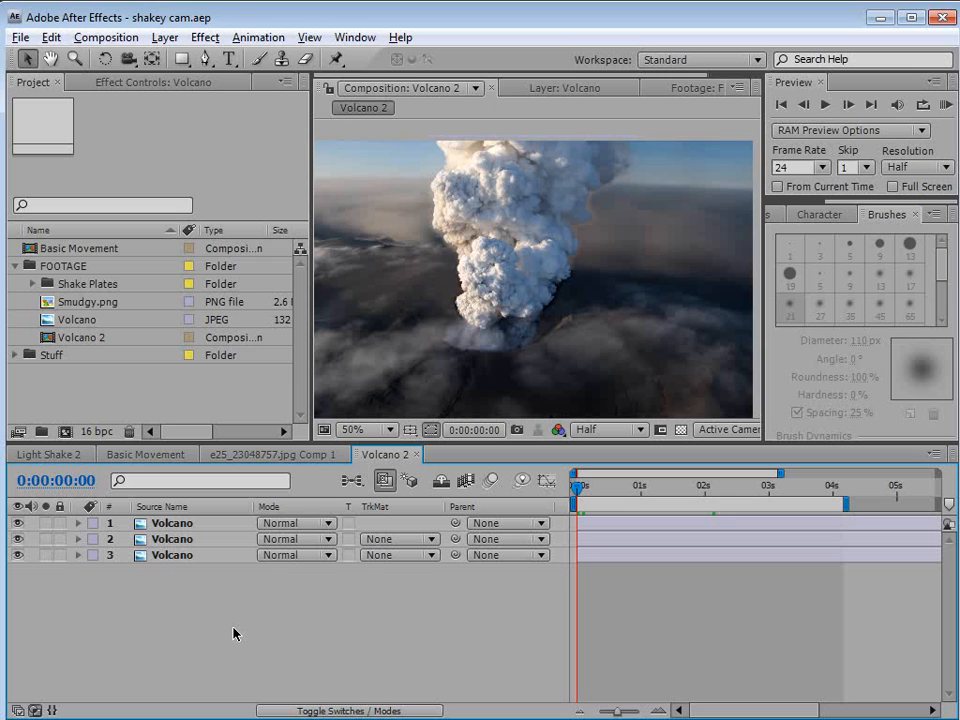
{"action": "left_click", "coordinate": [172, 523]}
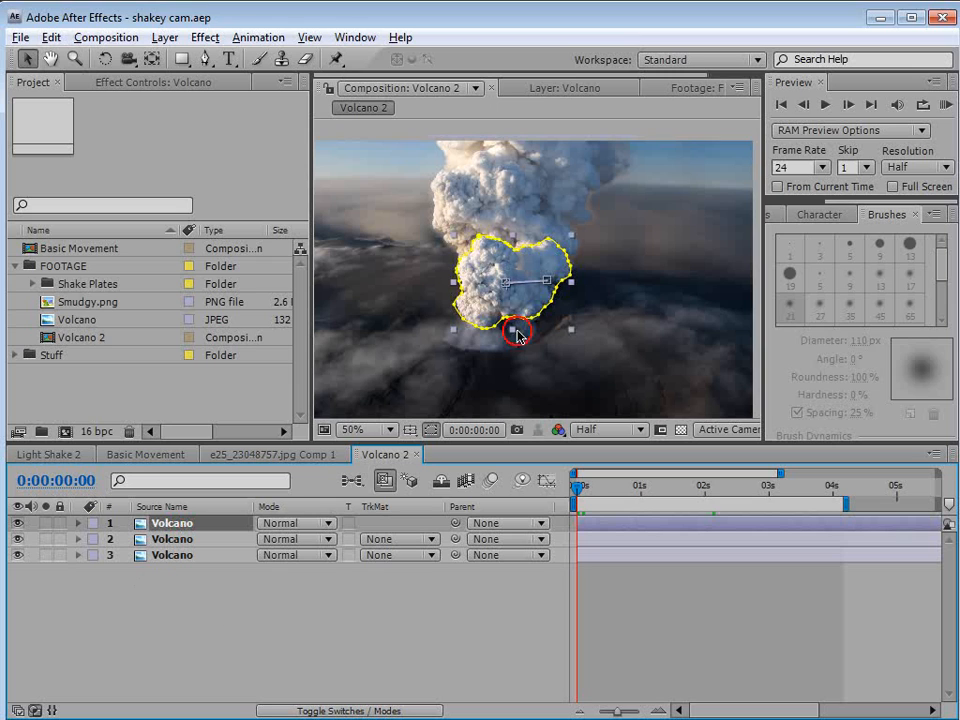
{"action": "key", "text": "s"}
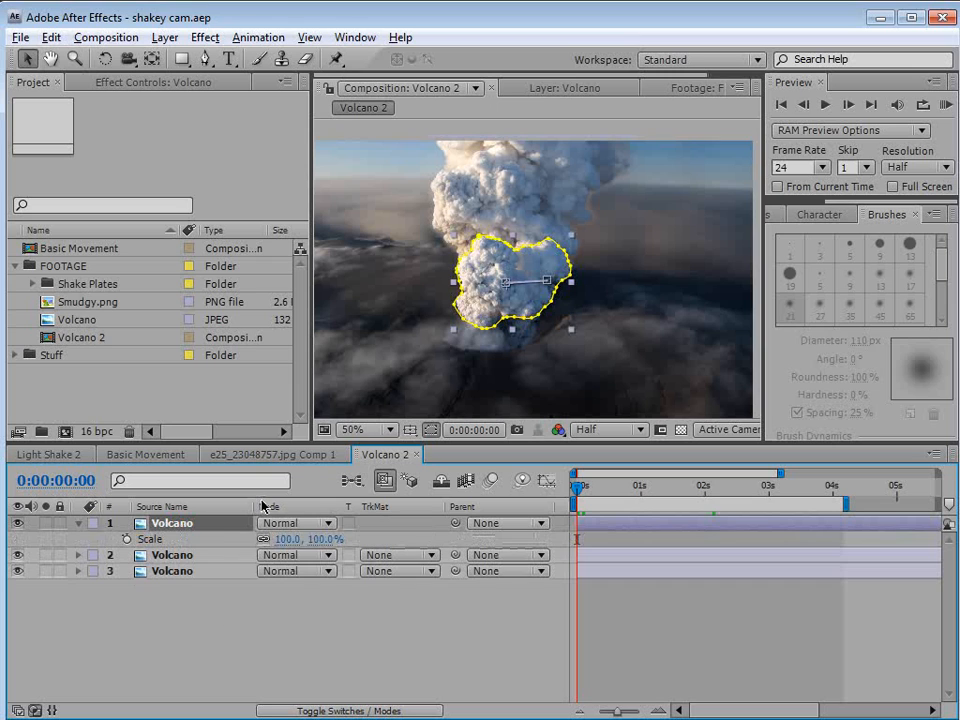
{"action": "left_click", "coordinate": [126, 539]}
{"action": "left_click", "coordinate": [653, 535]}
Set the top Volcano layer's Scale to 112% at 4 seconds, aligned with the background's corner pin keyframes
{"action": "left_click_drag", "start_coordinate": [697, 490], "coordinate": [832, 493]}
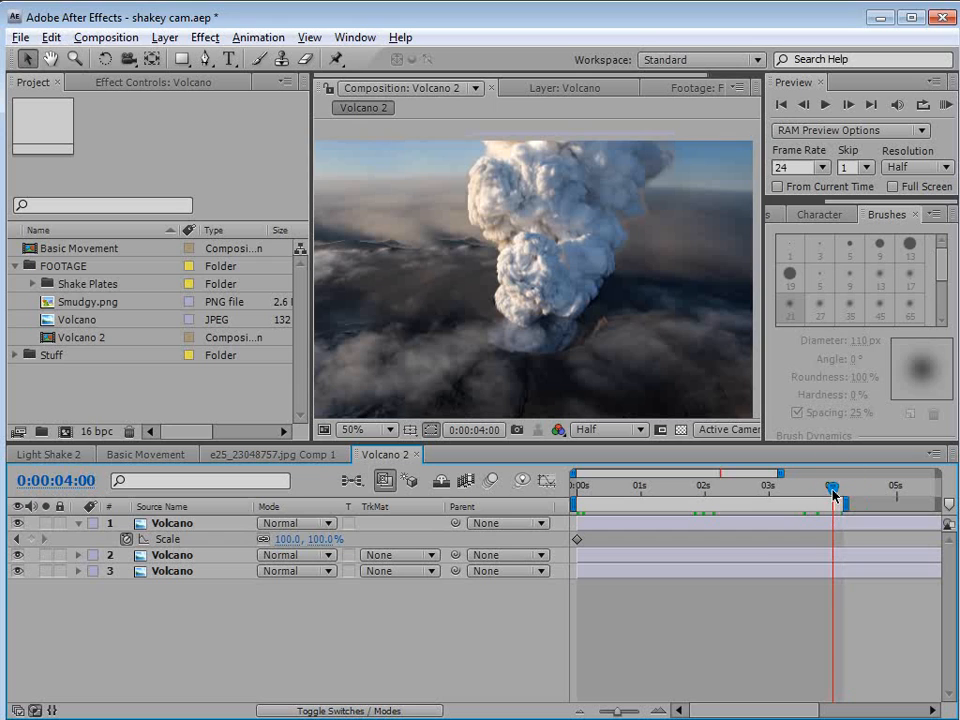
{"action": "left_click", "coordinate": [800, 570]}
{"action": "key", "text": "u"}
{"action": "key", "text": "equal"}
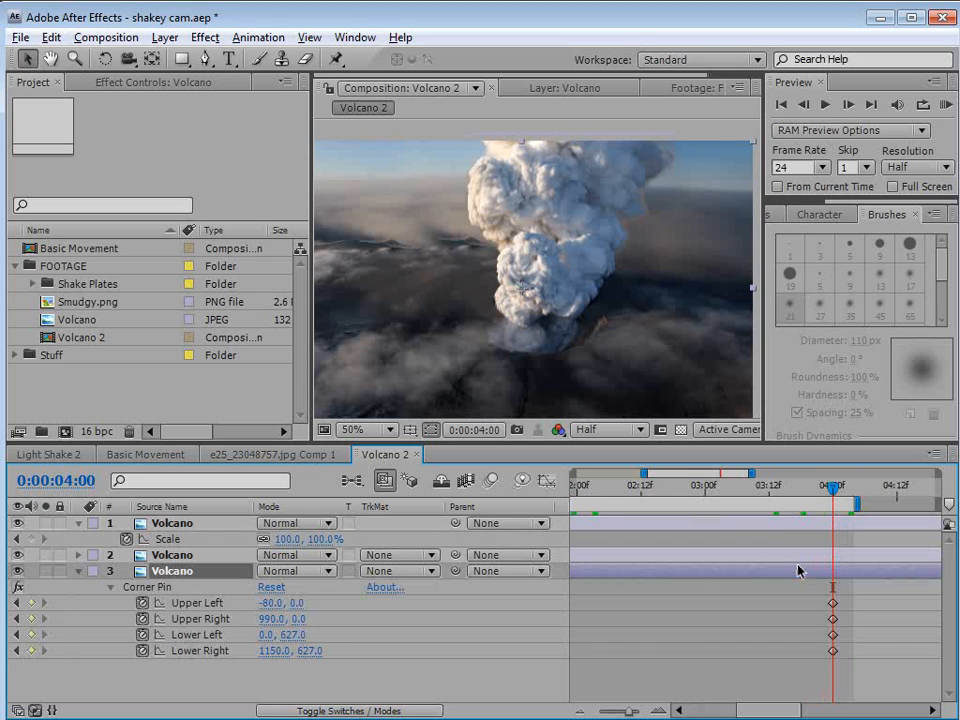
{"action": "left_click", "coordinate": [287, 540]}
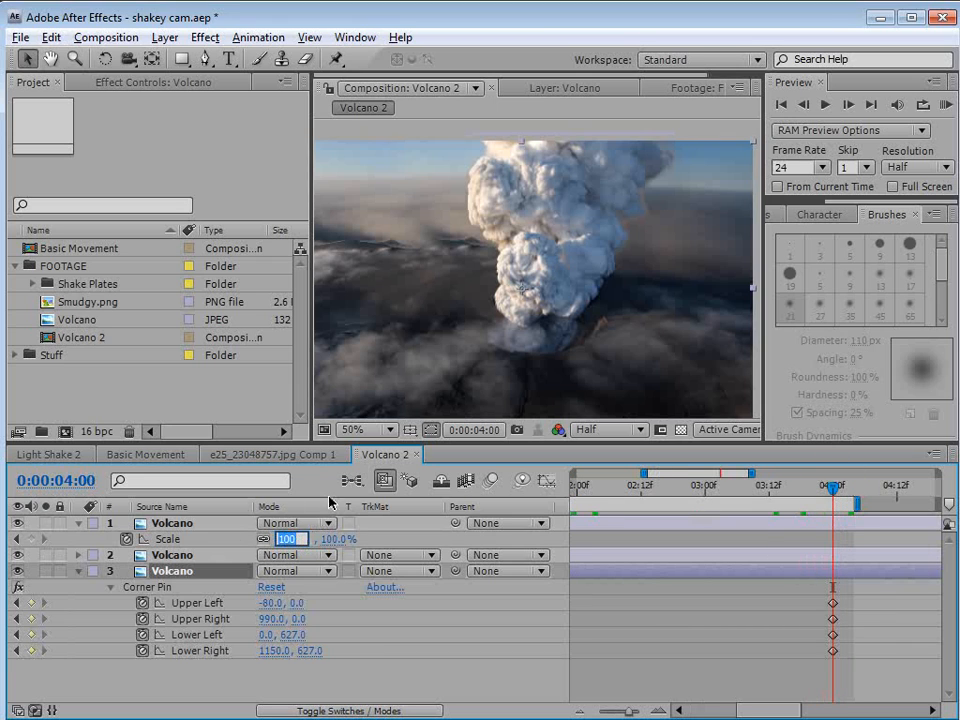
{"action": "type", "text": "1"}
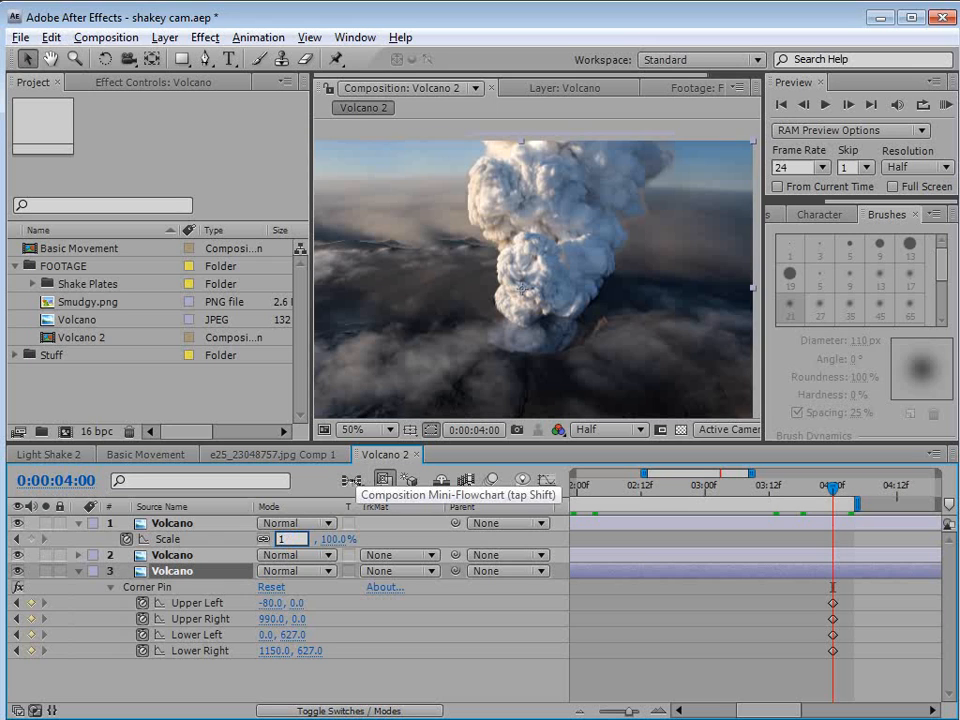
{"action": "type", "text": "12"}
{"action": "key", "text": "Return"}
{"action": "left_click", "coordinate": [666, 637]}
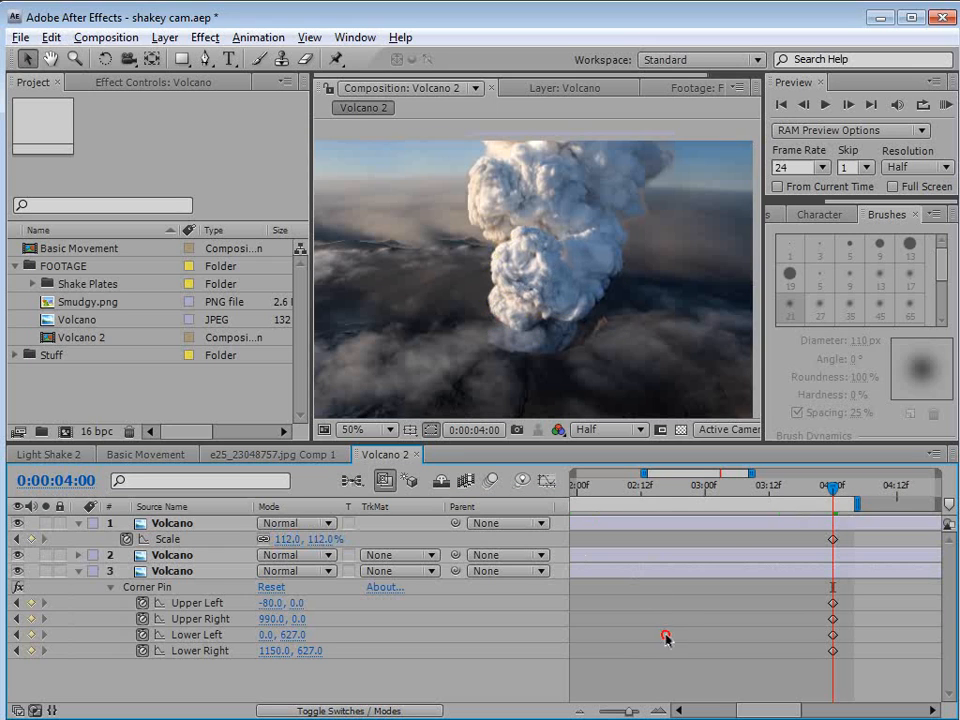
Inspect the enlarged lower billow up close and play a preview of the scaling animation
{"action": "scroll", "coordinate": [551, 300], "scroll_direction": "up", "scroll_amount": 1}
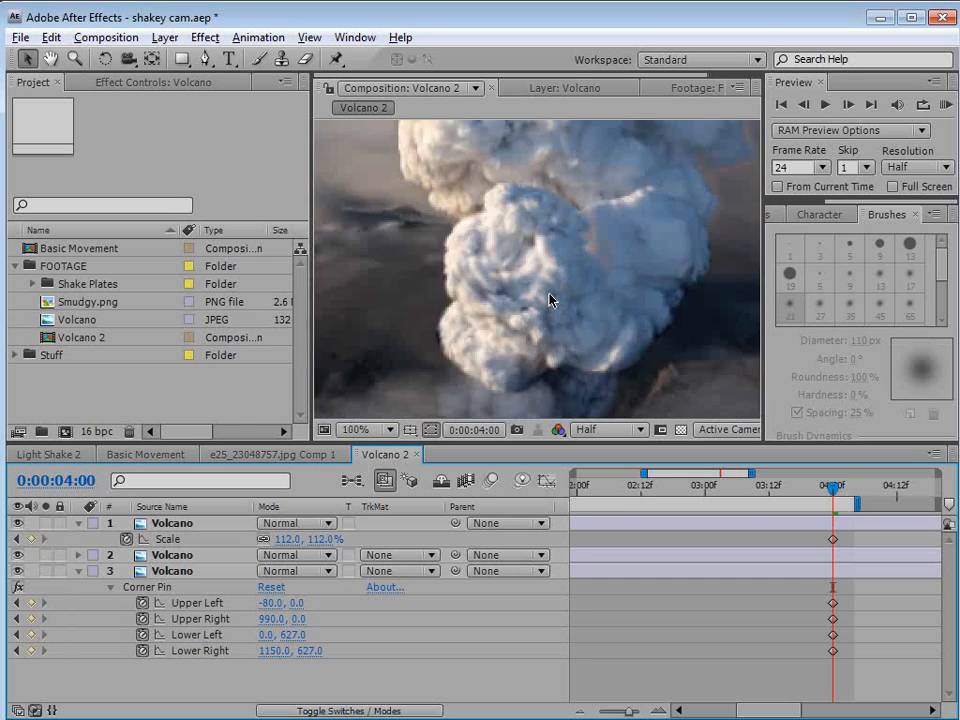
{"action": "scroll", "coordinate": [551, 300], "scroll_direction": "down", "scroll_amount": 1}
{"action": "scroll", "coordinate": [790, 525], "scroll_direction": "down", "scroll_amount": 3}
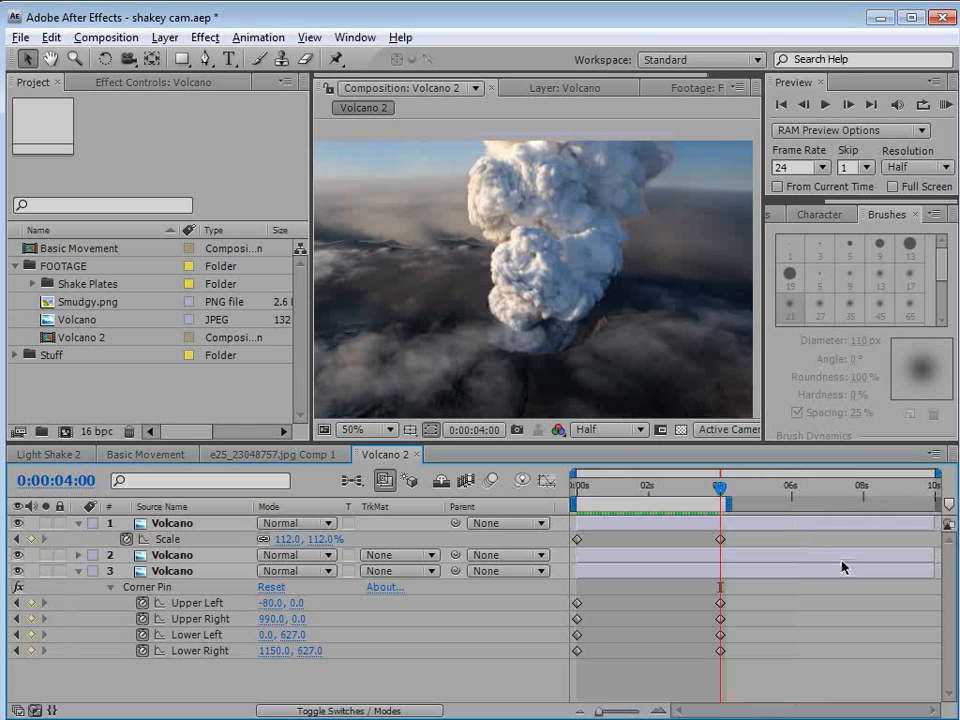
{"action": "key", "text": "KP_0"}
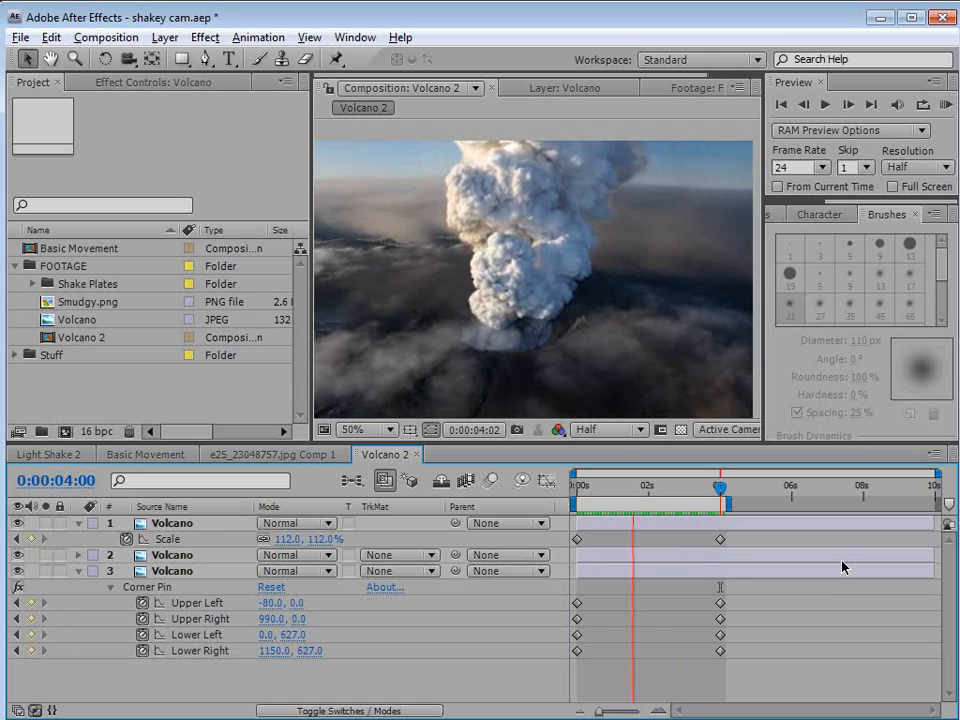
{"action": "key", "text": "space"}
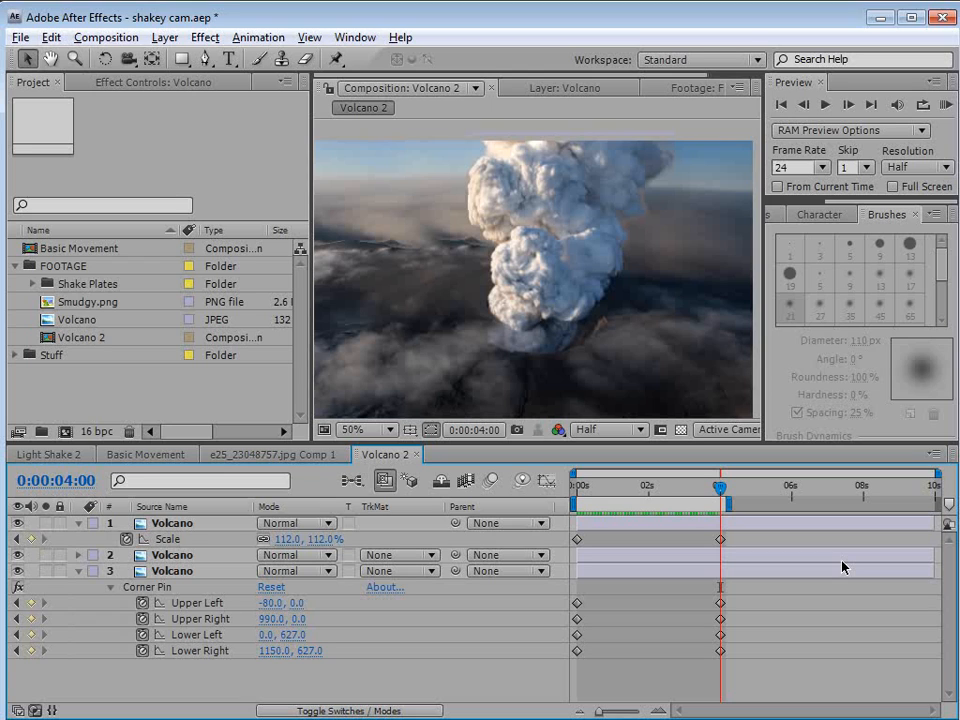
Reduce the top Volcano layer's Scale at 4 seconds to 110%
{"action": "left_click", "coordinate": [328, 539]}
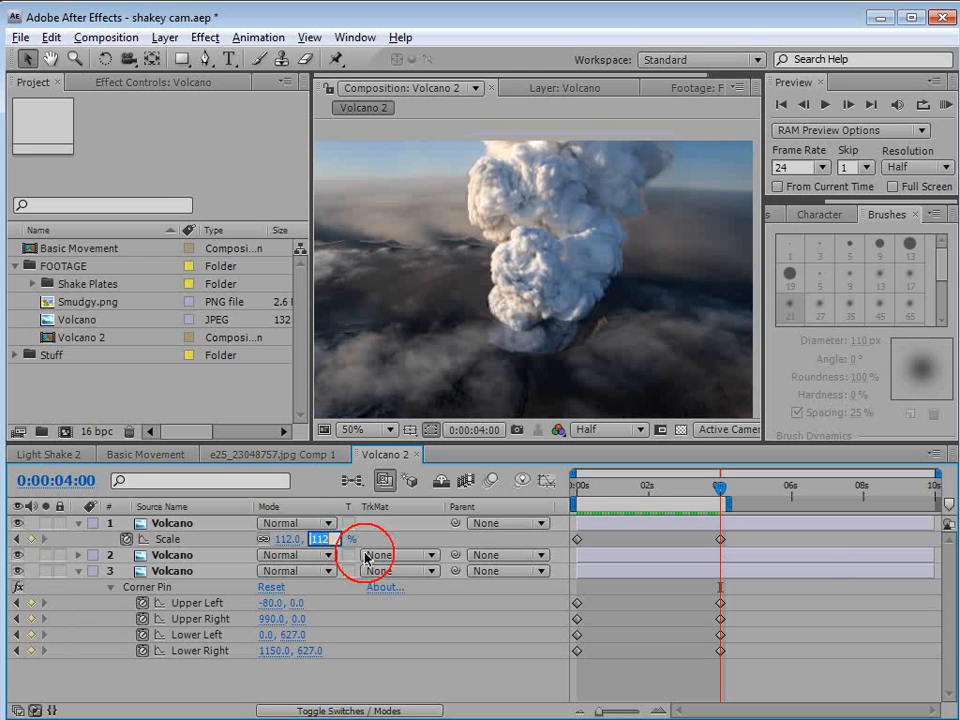
{"action": "key", "text": "Return"}
{"action": "left_click", "coordinate": [659, 681]}
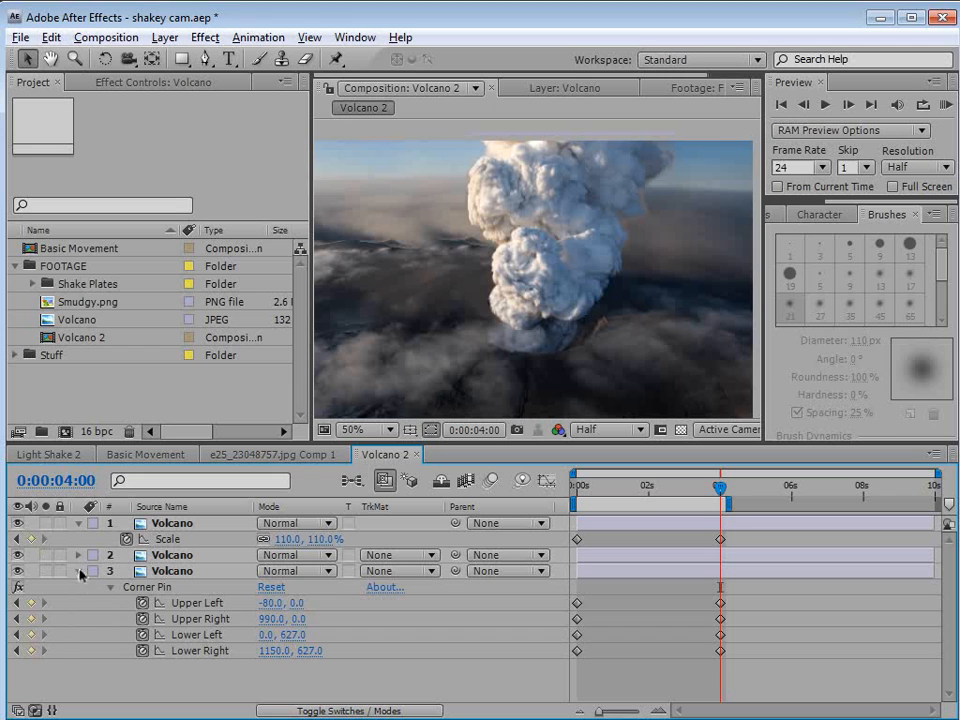
Collapse the top and background layers' properties and save the project with the revised scale
{"action": "left_click", "coordinate": [79, 571]}
{"action": "left_click", "coordinate": [80, 523]}
{"action": "left_click", "coordinate": [79, 523]}
{"action": "left_click", "coordinate": [197, 630]}
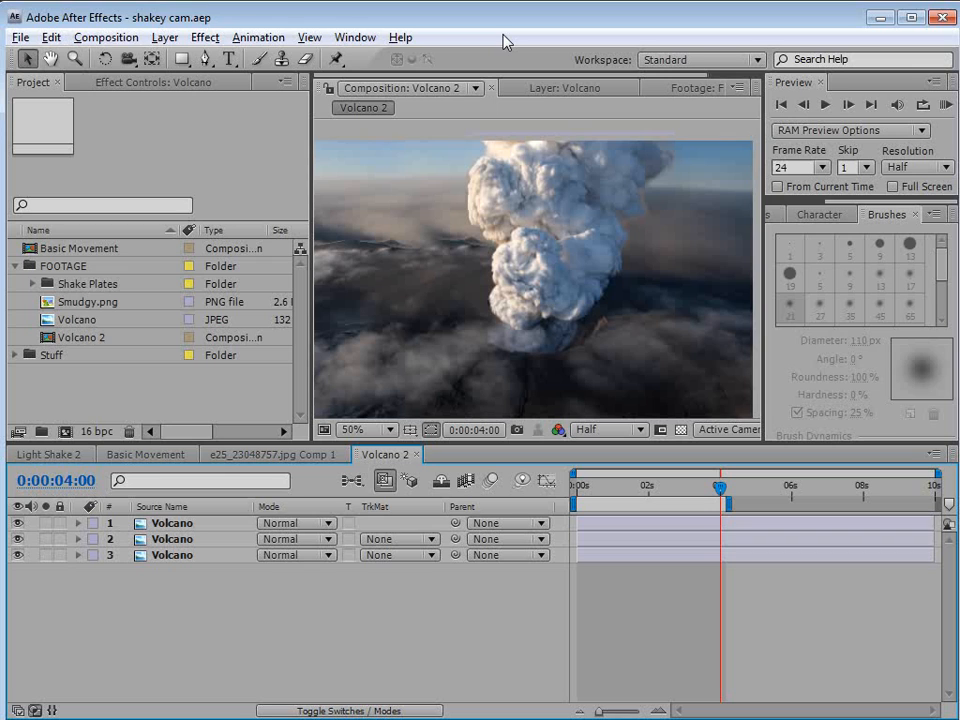
Pre-compose all three Volcano layers into a composition named Volcano Video, moving all attributes into it
{"action": "left_click", "coordinate": [184, 524]}
{"action": "left_click", "coordinate": [182, 555], "text": "shift"}
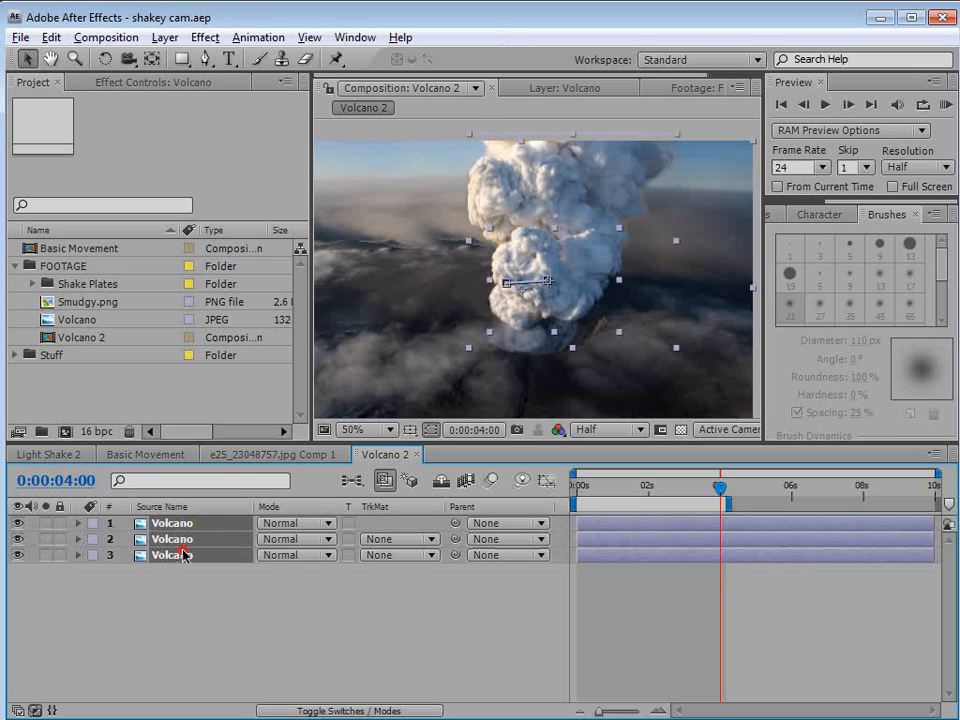
{"action": "left_click", "coordinate": [165, 37]}
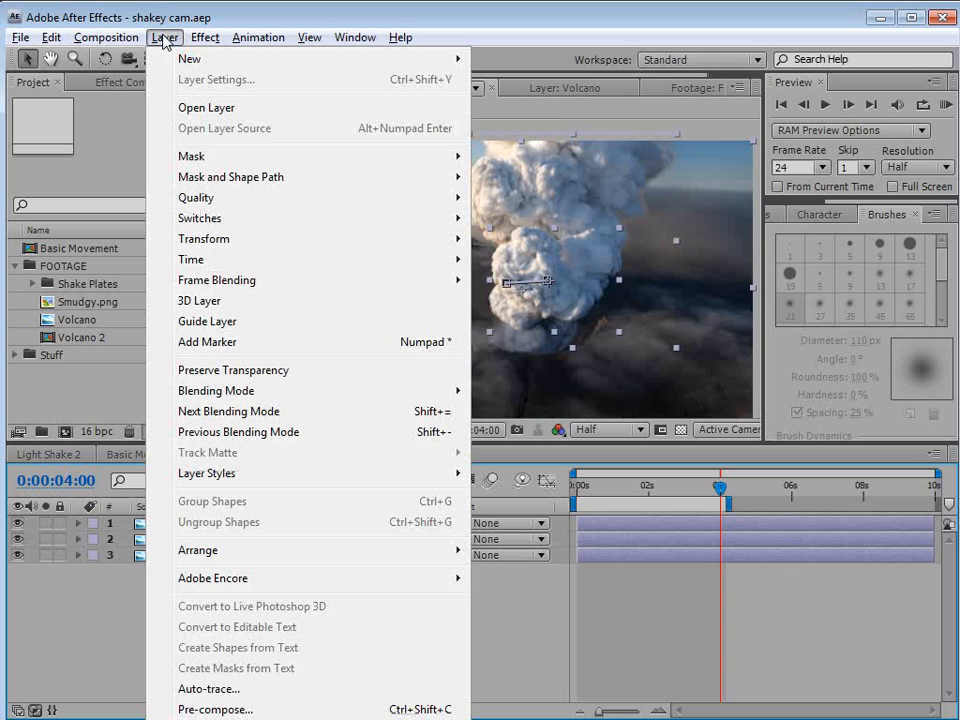
{"action": "left_click", "coordinate": [215, 707]}
{"action": "left_click_drag", "start_coordinate": [149, 20], "coordinate": [168, 63]}
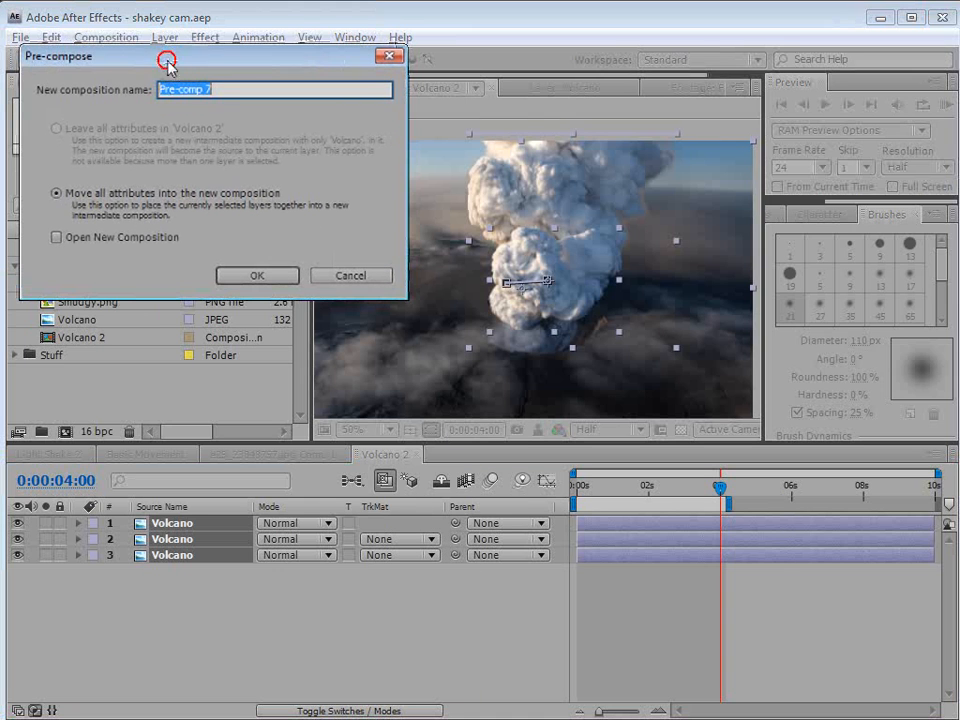
{"action": "type", "text": "Volcano Video"}
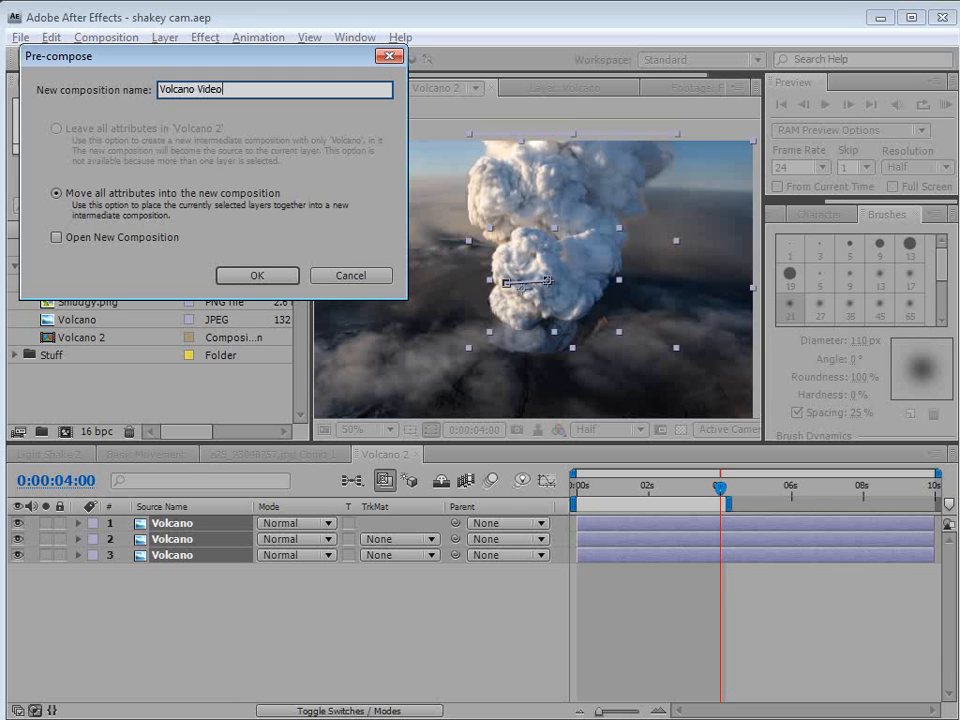
{"action": "left_click", "coordinate": [260, 274]}
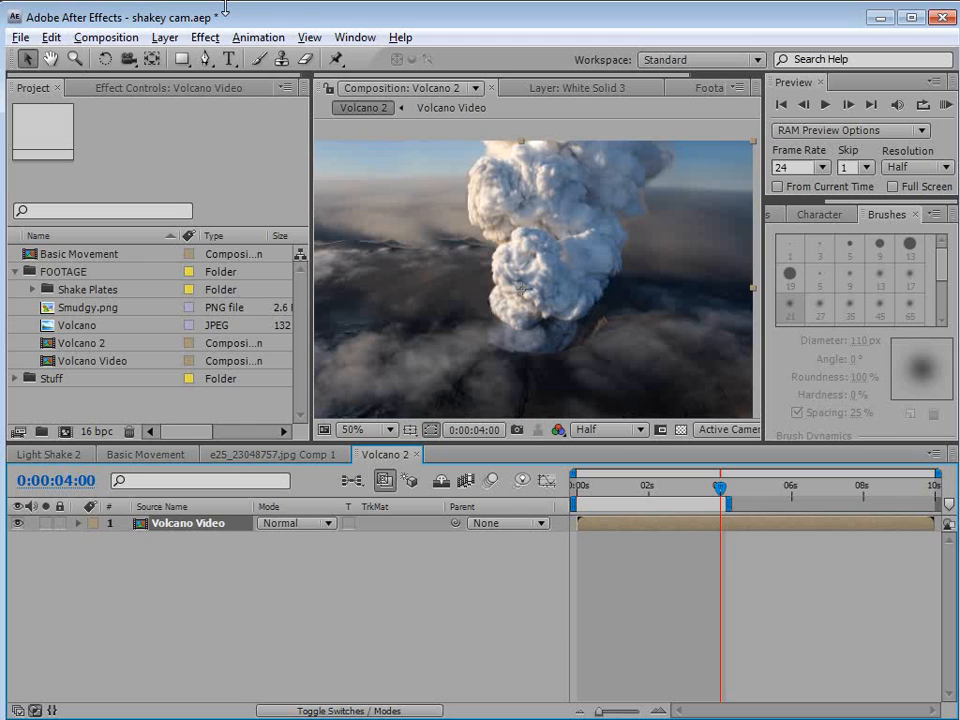
Add a camera with the 50mm preset and make the Volcano Video layer 3D
{"action": "left_click", "coordinate": [163, 37]}
{"action": "mouse_move", "coordinate": [190, 58]}
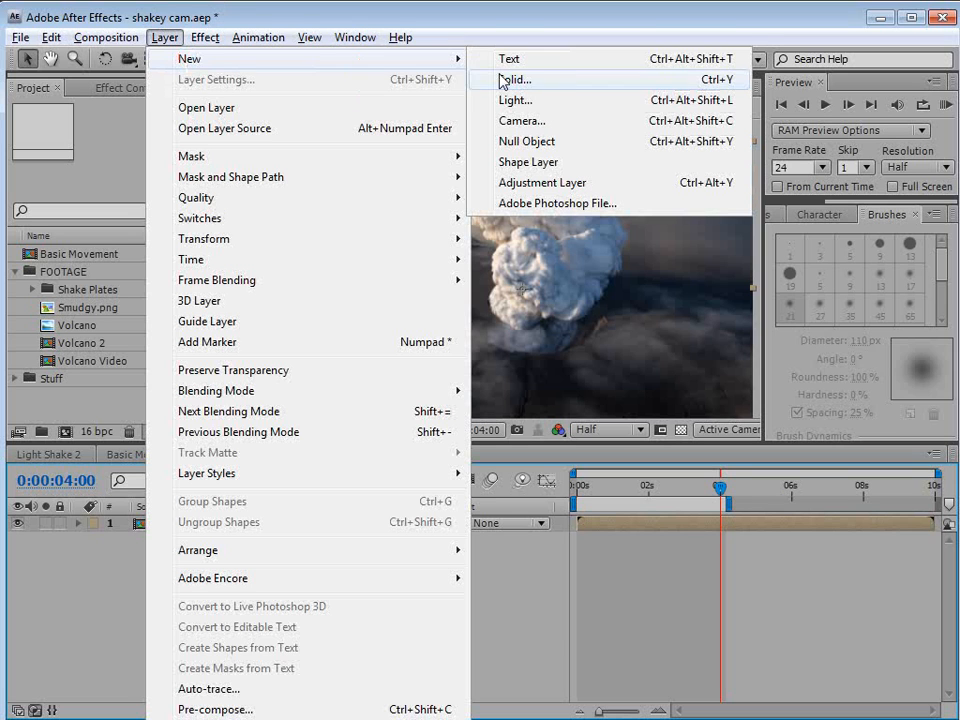
{"action": "left_click", "coordinate": [536, 121]}
{"action": "left_click", "coordinate": [426, 99]}
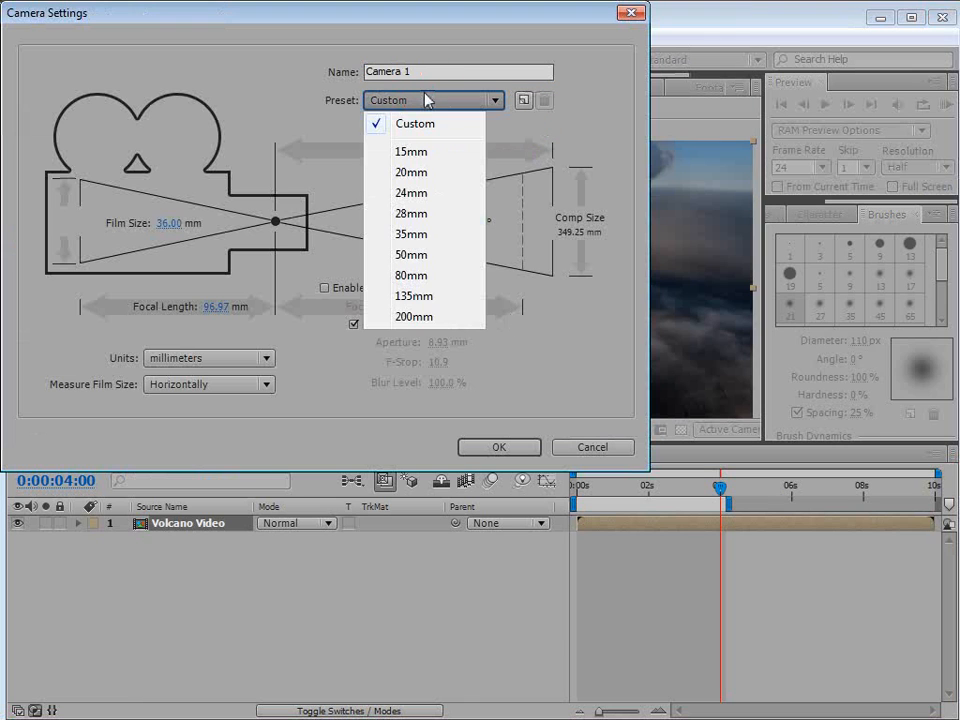
{"action": "left_click", "coordinate": [426, 256]}
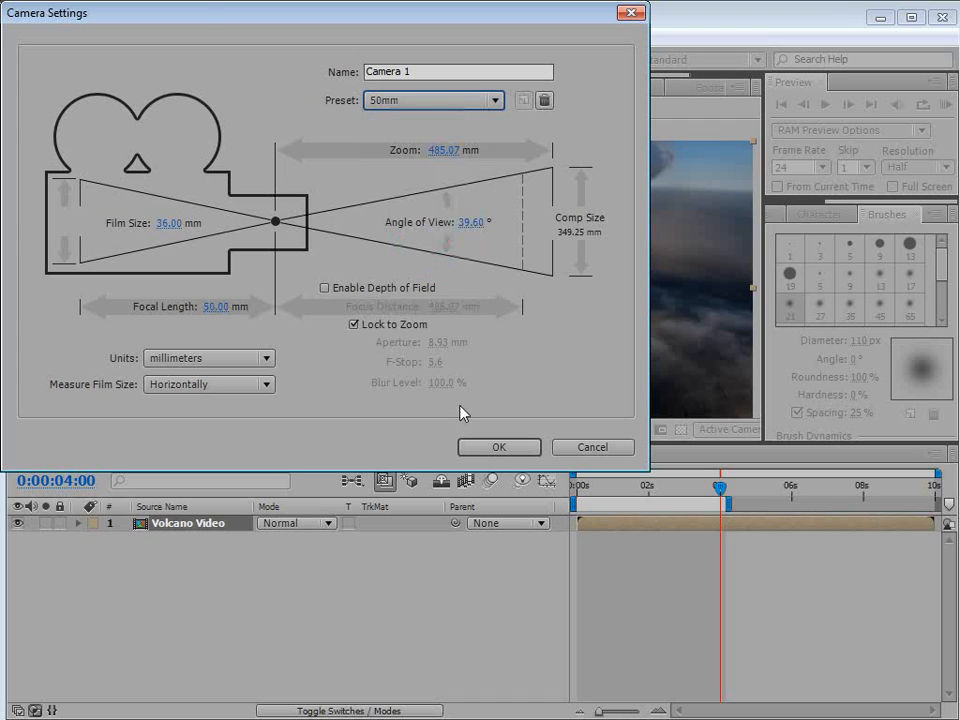
{"action": "left_click", "coordinate": [503, 447]}
{"action": "left_click", "coordinate": [186, 541]}
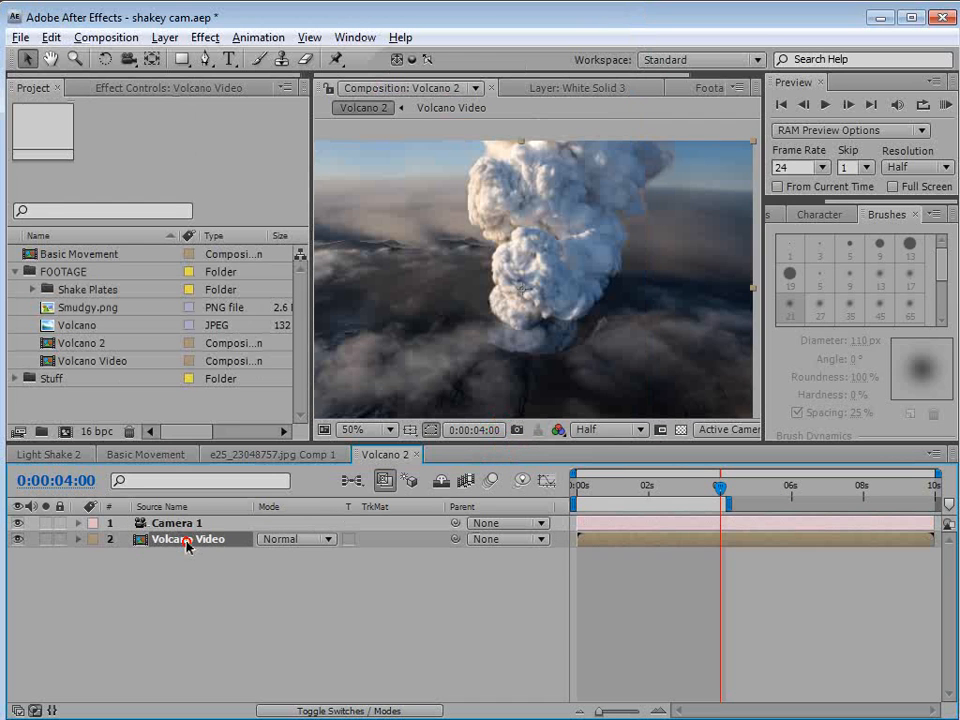
{"action": "key", "text": "F4"}
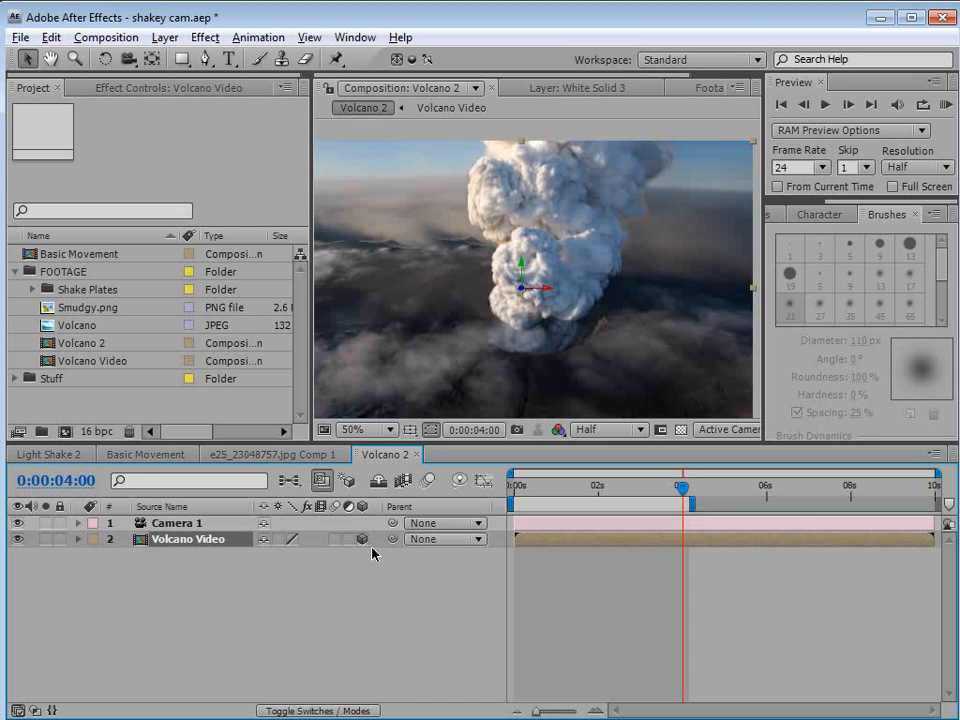
Add a white Point light without cast shadows to the Volcano 2 composition
{"action": "left_click", "coordinate": [165, 37]}
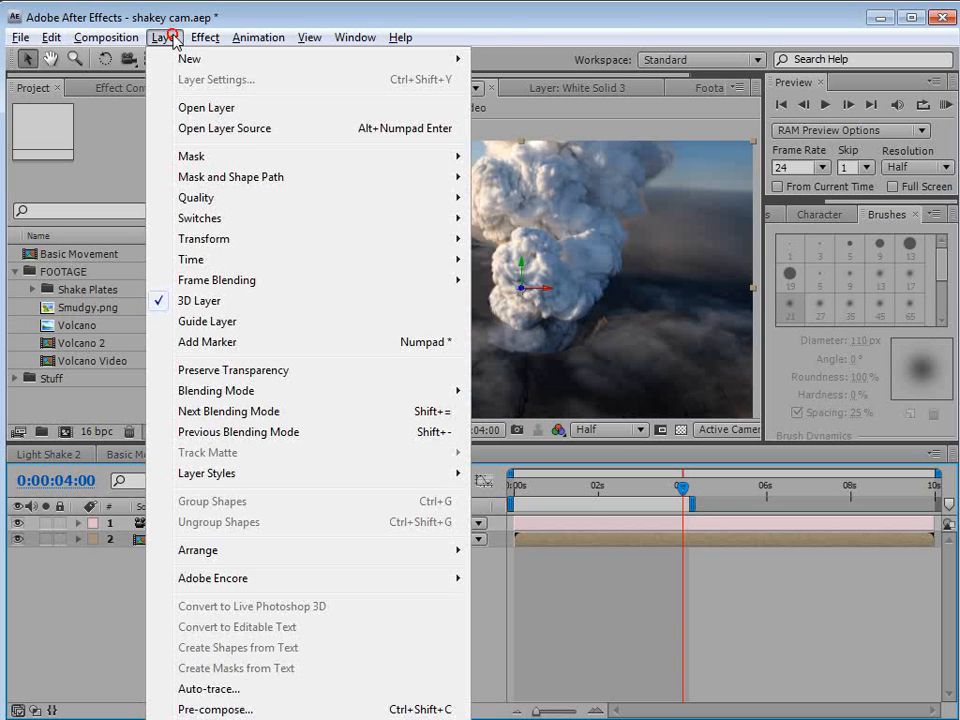
{"action": "mouse_move", "coordinate": [190, 58]}
{"action": "left_click", "coordinate": [515, 101]}
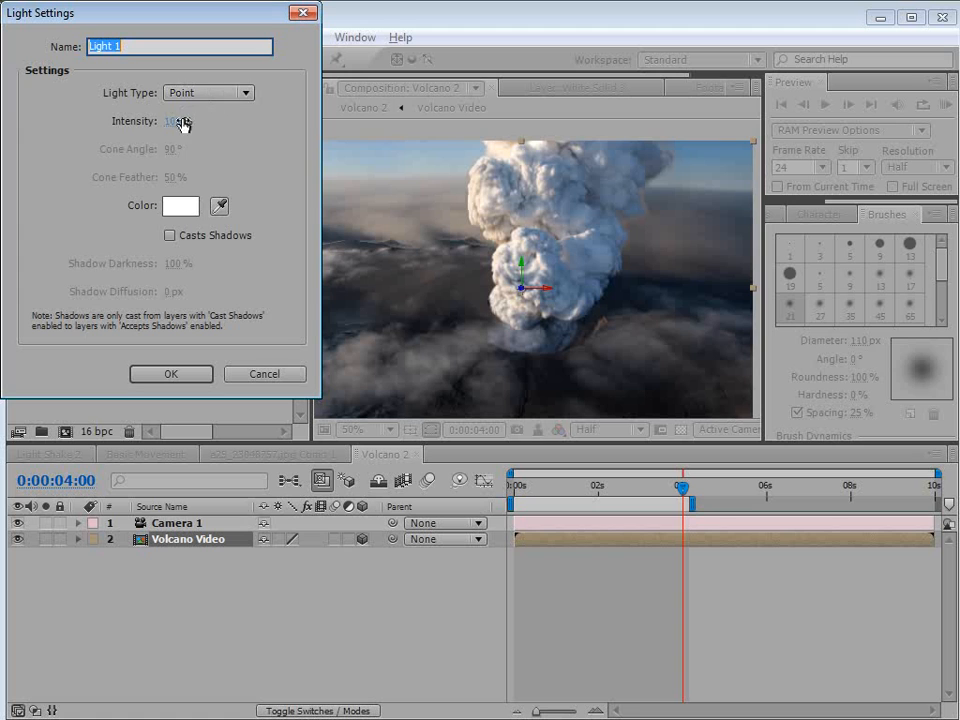
{"action": "left_click", "coordinate": [171, 374]}
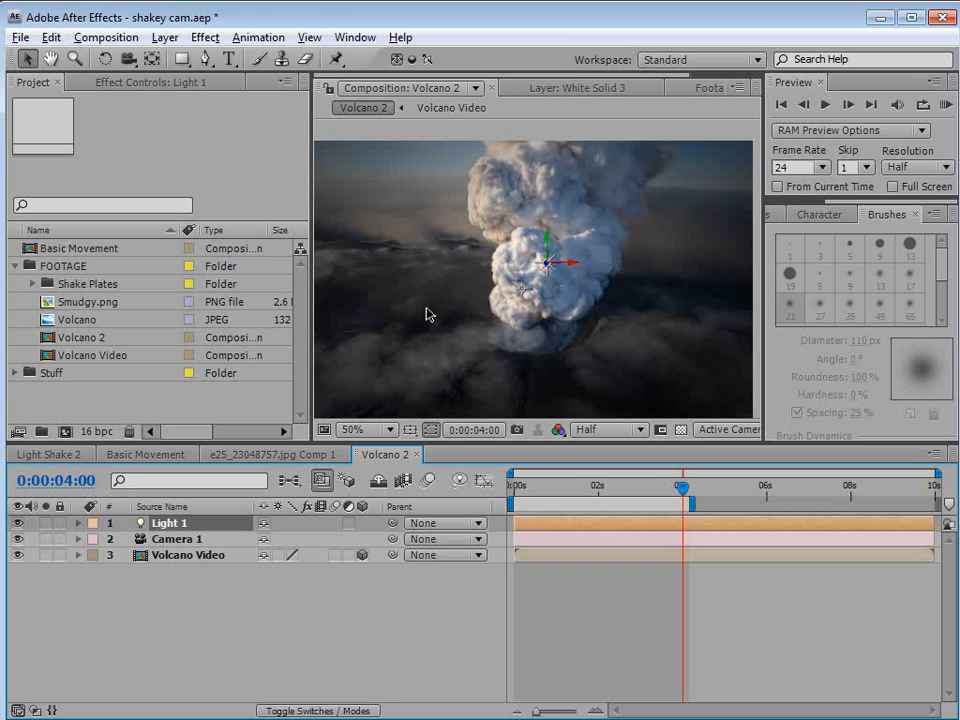
Turn off Accepts Lights in the Volcano Video layer's Material Options and collapse its properties
{"action": "left_click", "coordinate": [197, 563]}
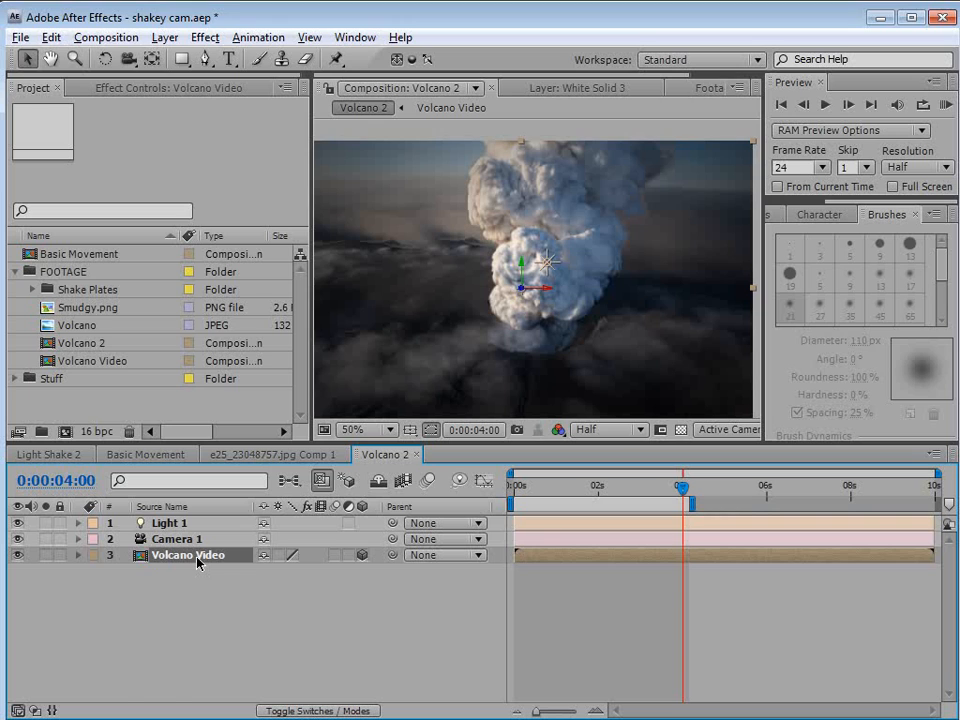
{"action": "key", "text": "a"}
{"action": "key", "text": "a"}
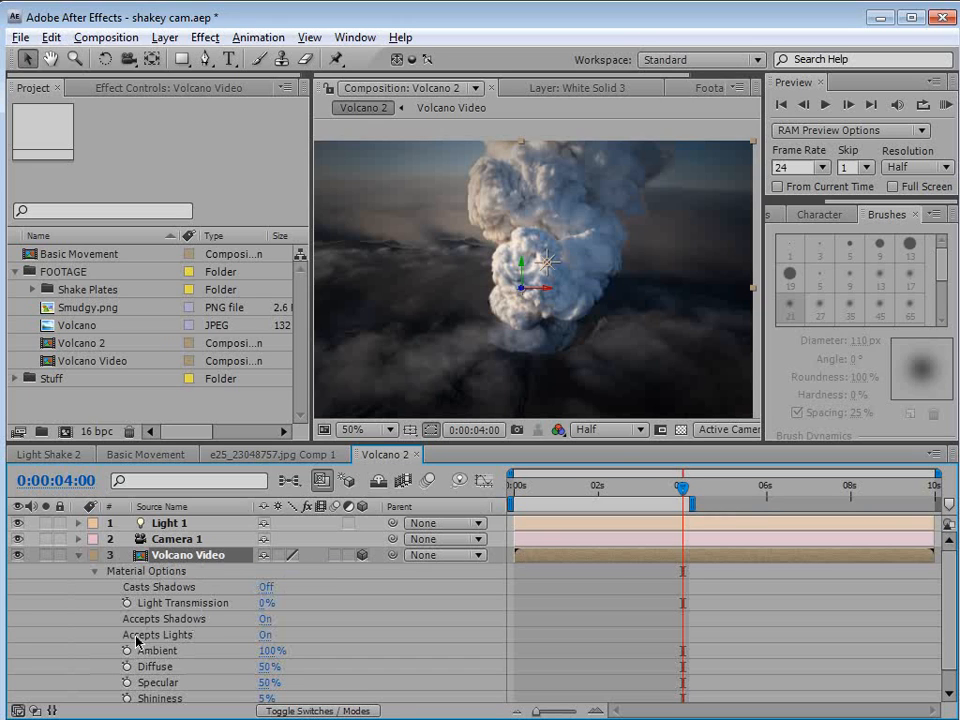
{"action": "left_click", "coordinate": [263, 636]}
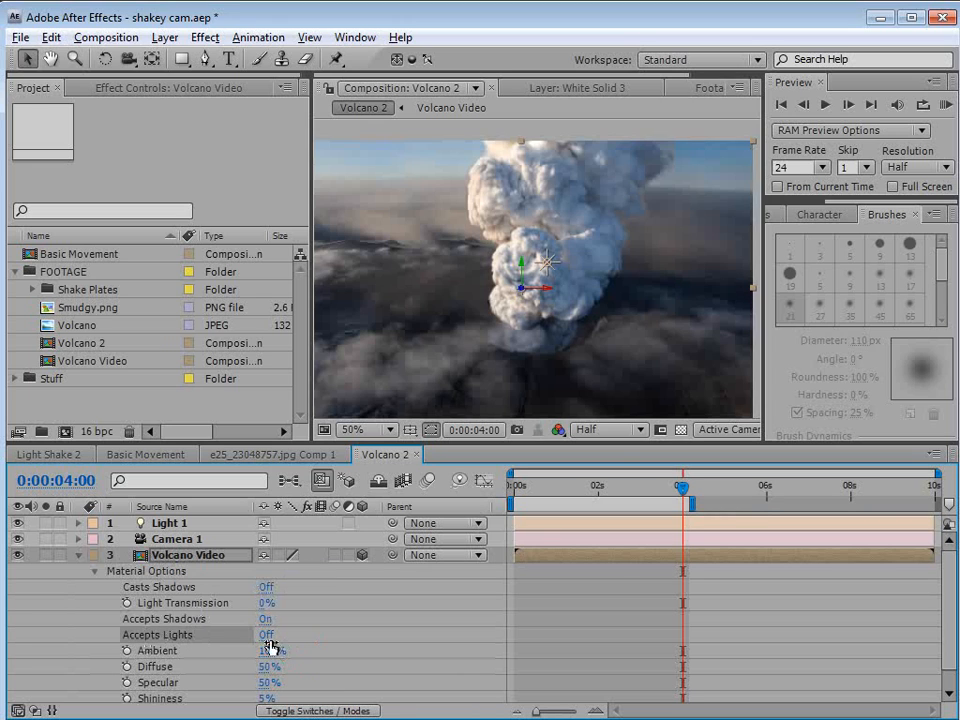
{"action": "left_click", "coordinate": [78, 556]}
Set the light's Z position to 0 and move it to about X 56, Y 140 in the sky near the image's left edge
{"action": "left_click", "coordinate": [168, 523]}
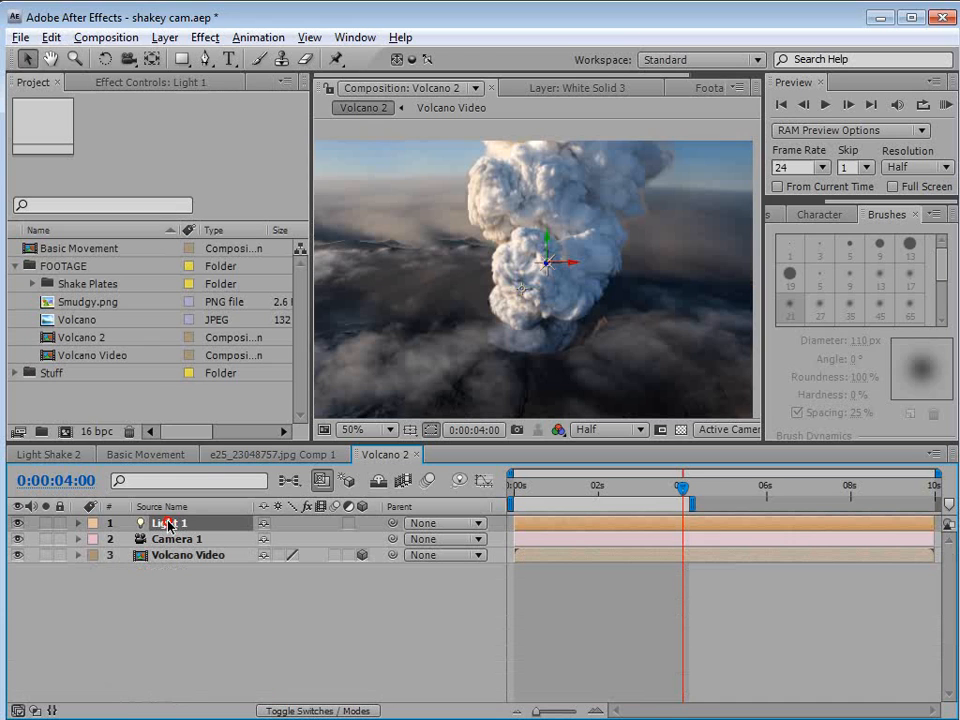
{"action": "key", "text": "p"}
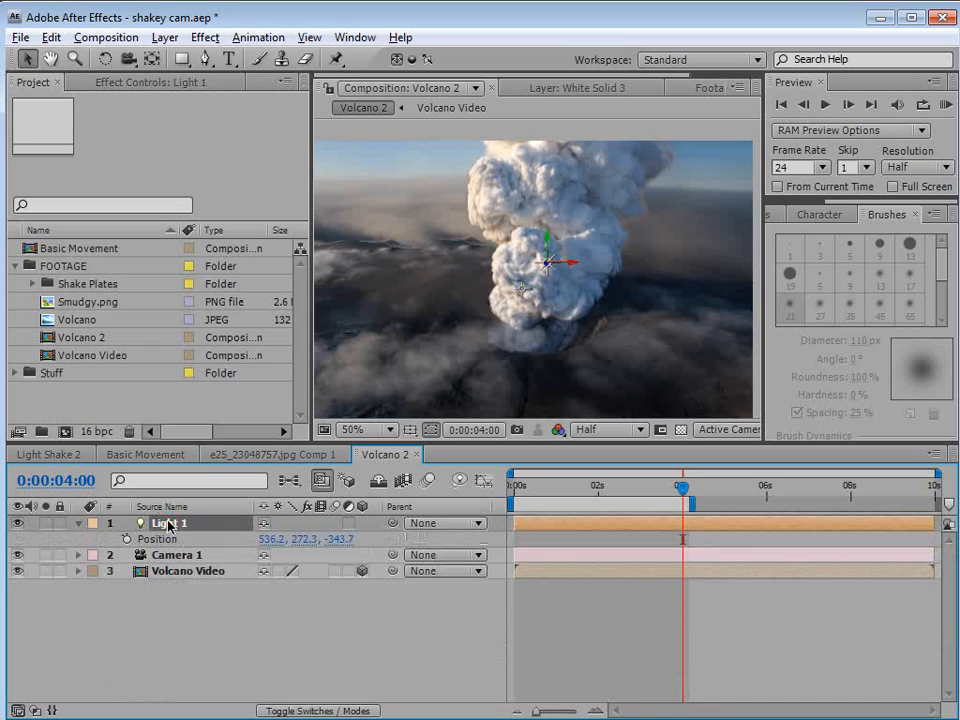
{"action": "left_click", "coordinate": [340, 540]}
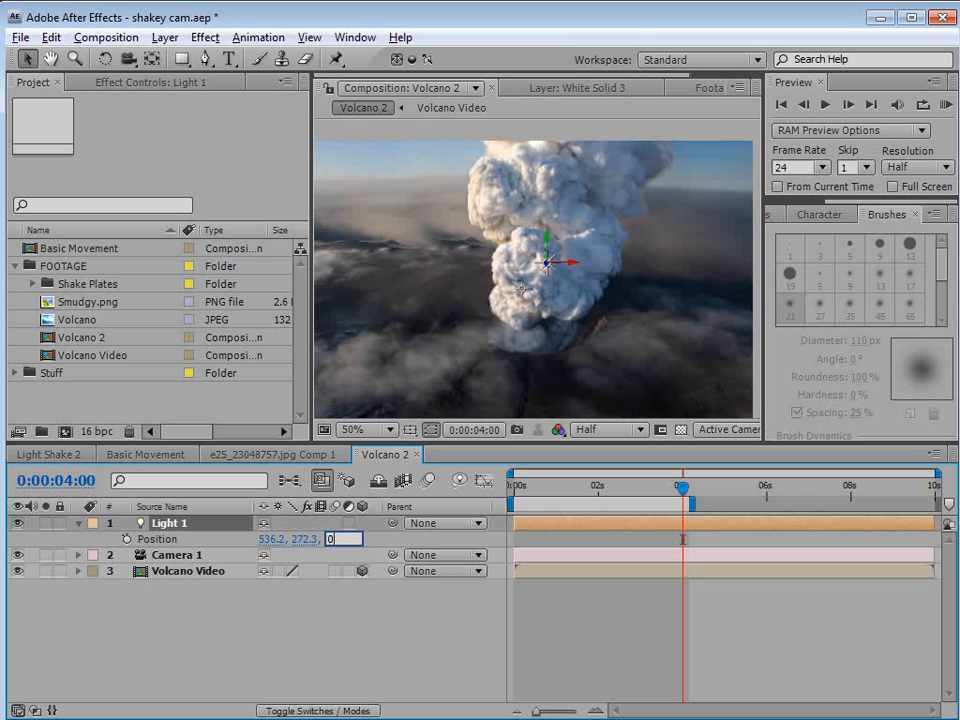
{"action": "type", "text": "0"}
{"action": "key", "text": "Return"}
{"action": "key", "text": "comma"}
{"action": "left_click_drag", "start_coordinate": [541, 275], "coordinate": [431, 246]}
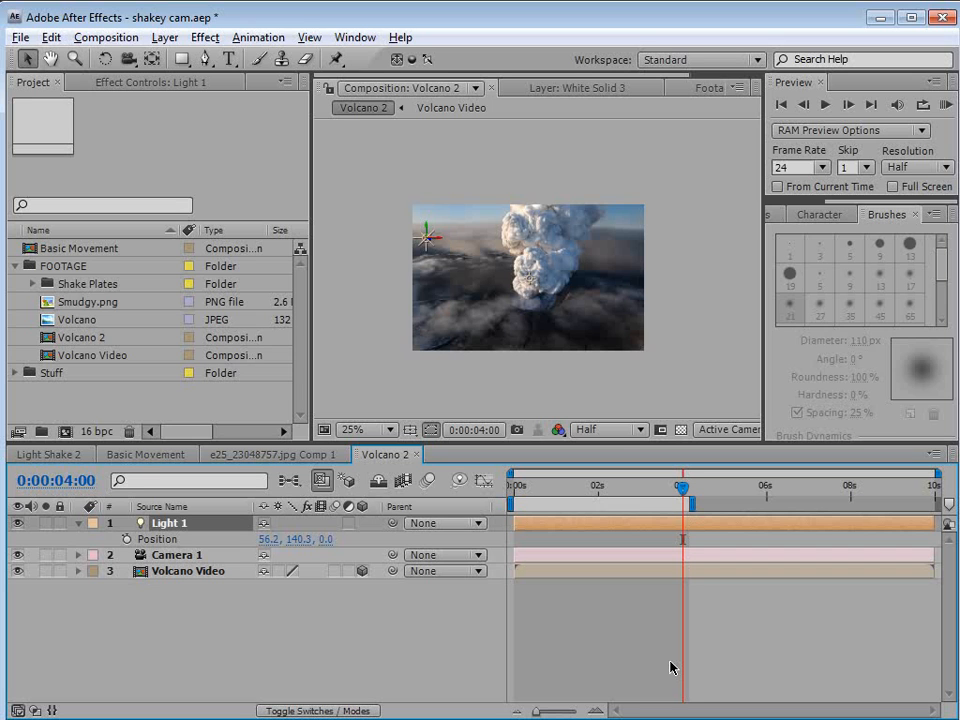
Switch to Firefox to view the Optical Flares product page, and return to After Effects
{"action": "key", "text": "alt+Tab"}
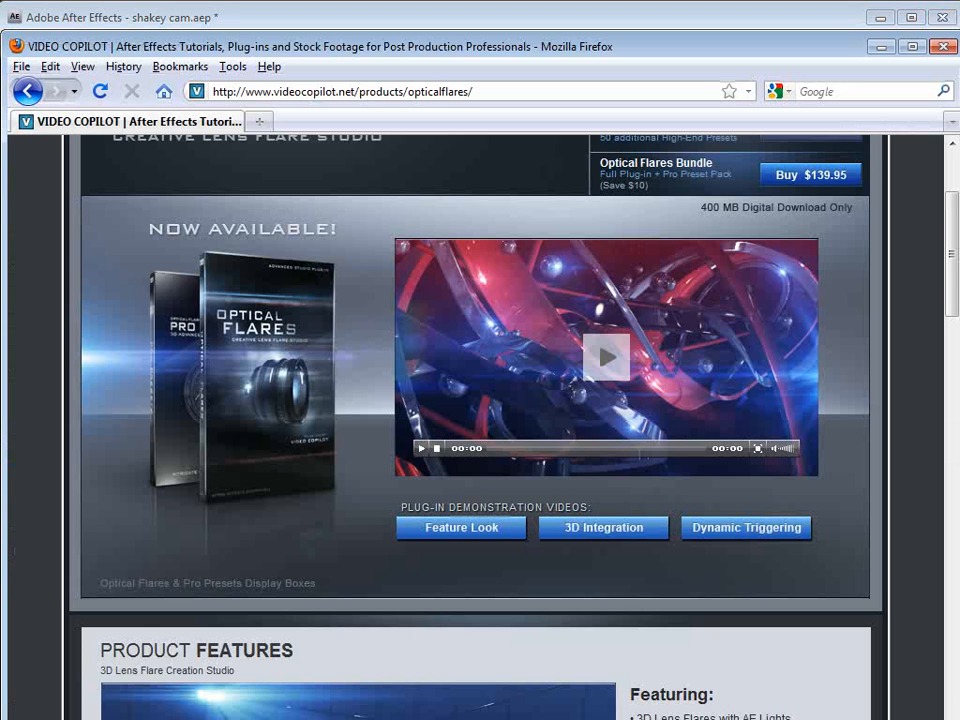
{"action": "scroll", "coordinate": [475, 430], "scroll_direction": "up", "scroll_amount": 4}
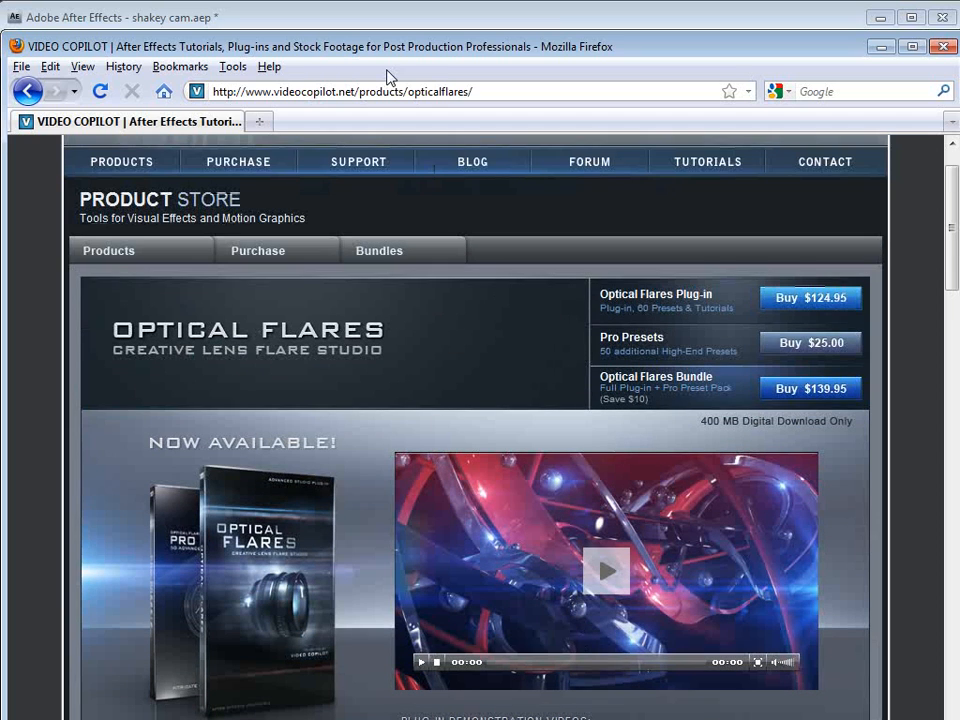
{"action": "left_click", "coordinate": [435, 17]}
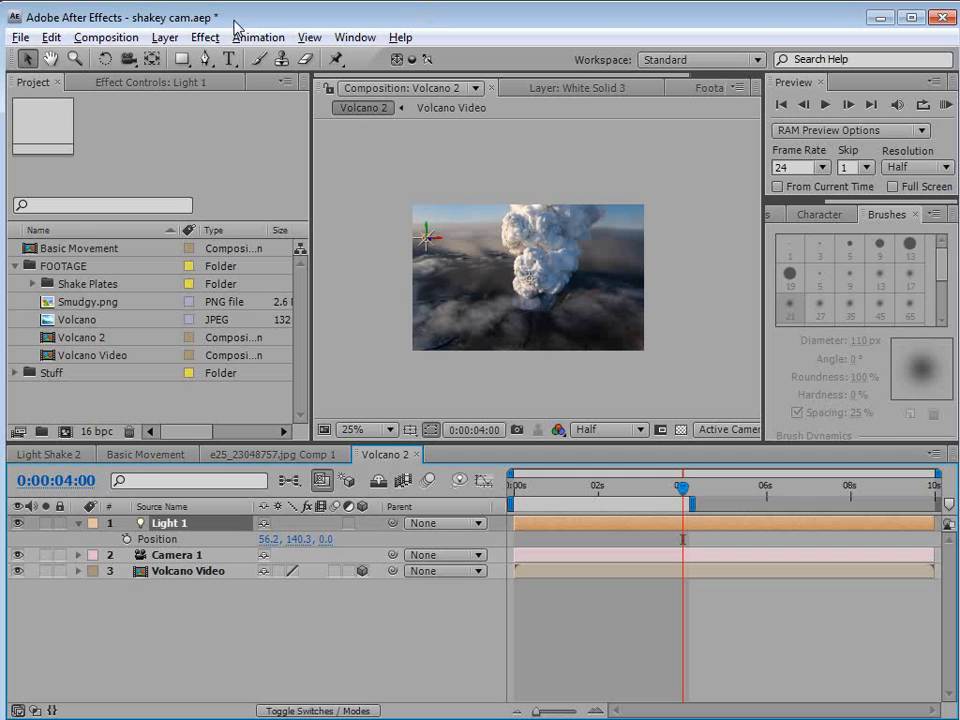
Create a white solid above the light and apply the Video Copilot Optical Flares effect to it
{"action": "left_click", "coordinate": [164, 37]}
{"action": "left_click", "coordinate": [460, 60]}
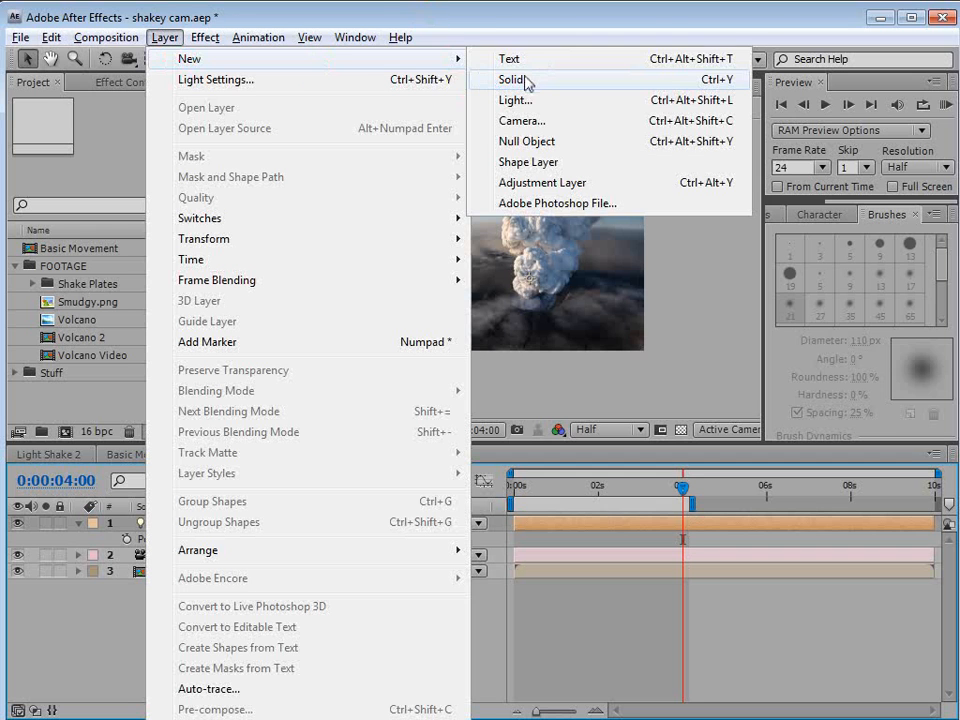
{"action": "left_click", "coordinate": [527, 83]}
{"action": "left_click", "coordinate": [249, 376]}
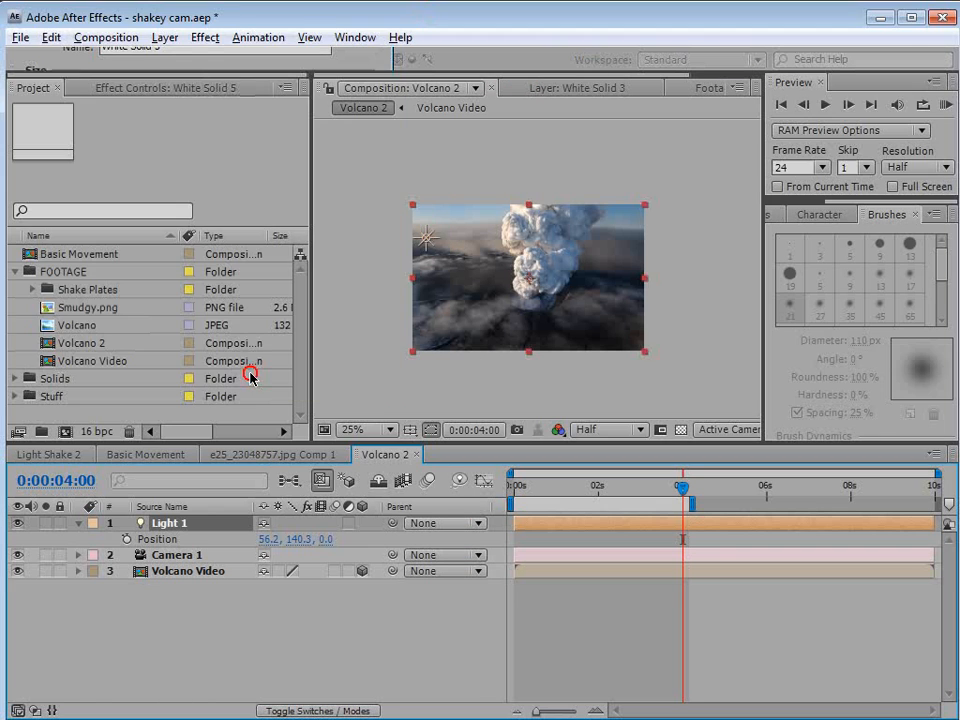
{"action": "left_click", "coordinate": [205, 37]}
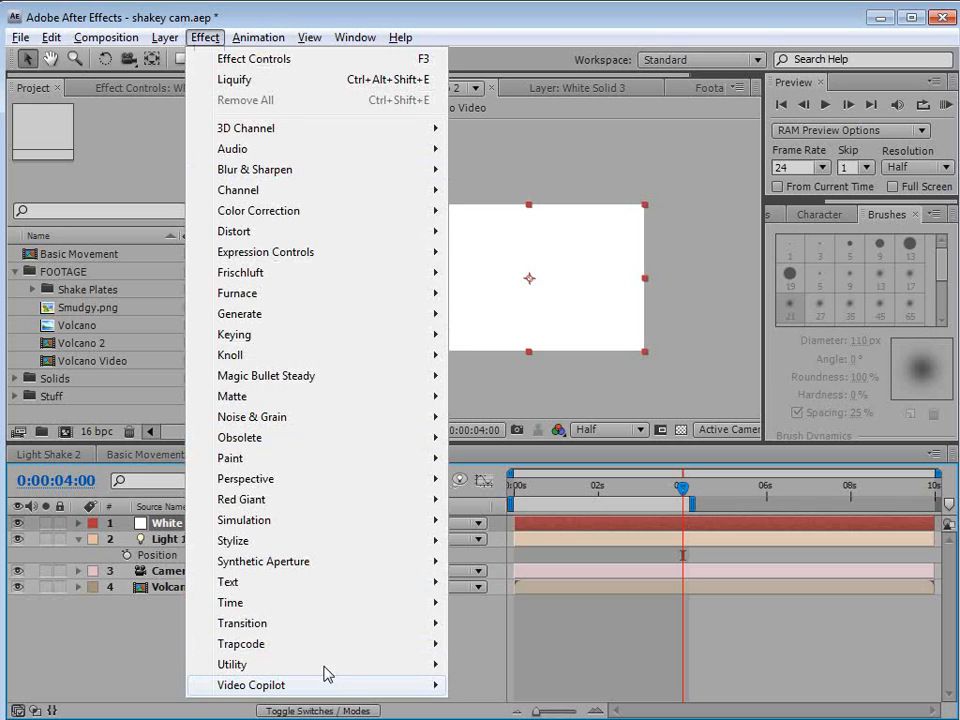
{"action": "left_click", "coordinate": [267, 687]}
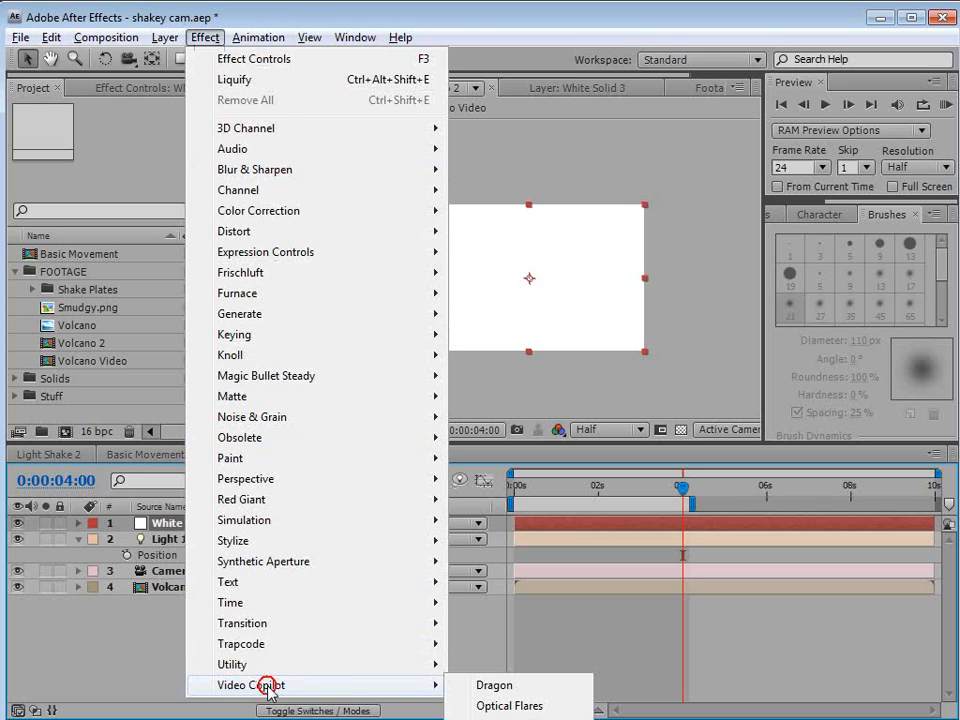
{"action": "left_click", "coordinate": [510, 706]}
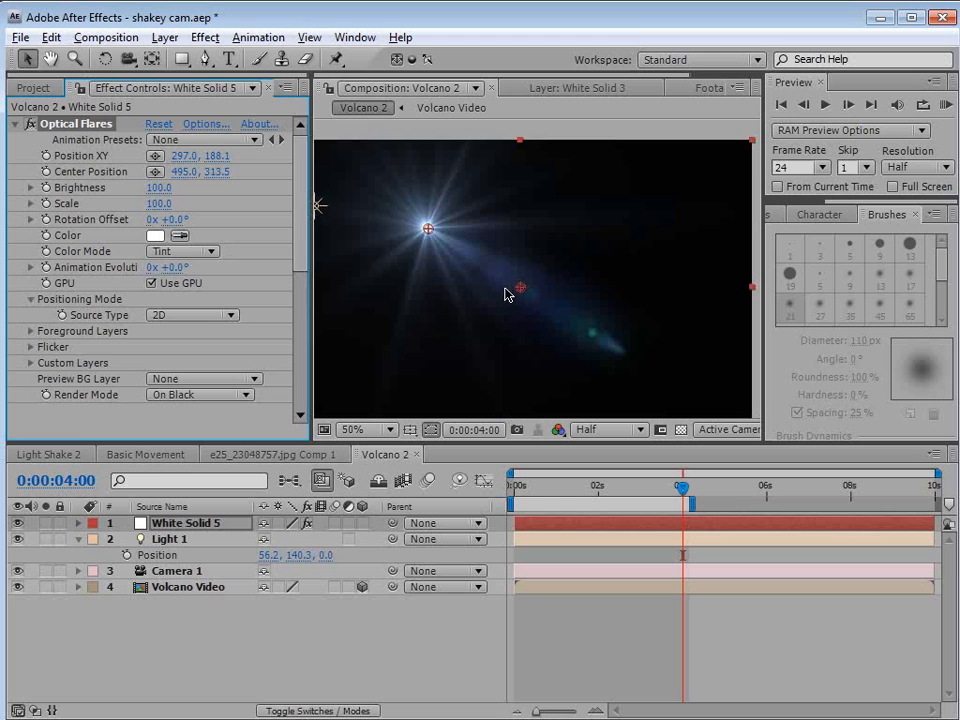
Open the Optical Flares options and rearrange the interface so the Editor panel sits below the Browser
{"action": "left_click", "coordinate": [198, 126]}
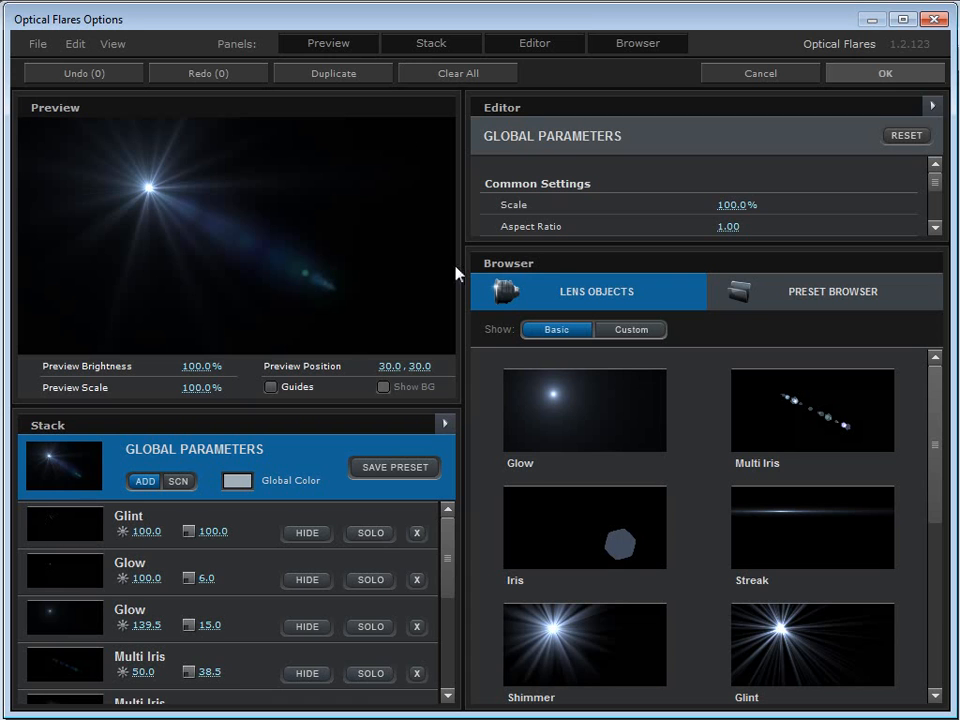
{"action": "mouse_move", "coordinate": [536, 243]}
{"action": "left_mouse_down"}
{"action": "mouse_move", "coordinate": [531, 309]}
{"action": "mouse_move", "coordinate": [539, 262]}
{"action": "left_mouse_up"}
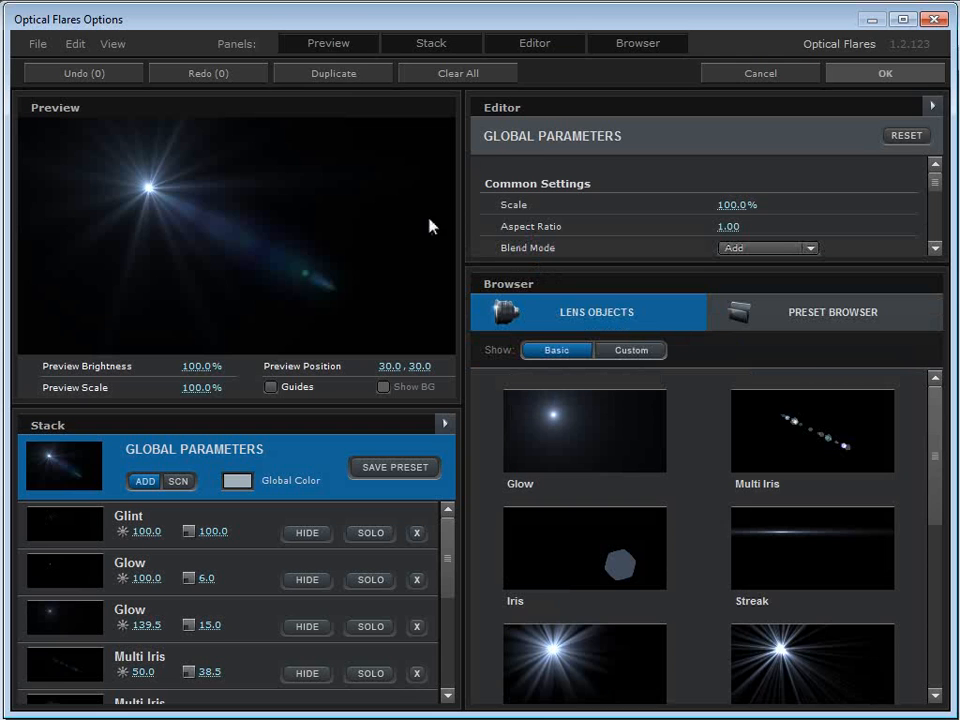
{"action": "left_click", "coordinate": [630, 45]}
{"action": "left_click", "coordinate": [638, 45]}
{"action": "left_click", "coordinate": [562, 44]}
{"action": "left_click", "coordinate": [565, 48]}
{"action": "left_click", "coordinate": [551, 50]}
{"action": "left_click", "coordinate": [551, 50]}
{"action": "left_click_drag", "start_coordinate": [502, 106], "coordinate": [636, 672]}
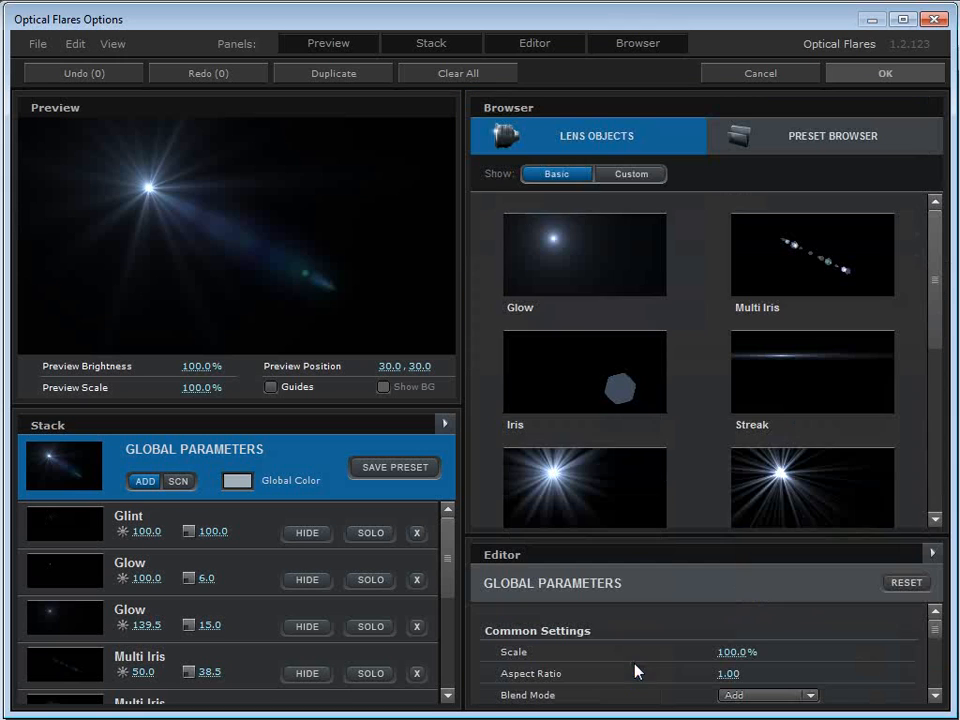
{"action": "left_click", "coordinate": [521, 537]}
Load the Sun Digital lens flare from the preset browser's Light folder
{"action": "left_click", "coordinate": [798, 146]}
{"action": "double_click", "coordinate": [755, 245]}
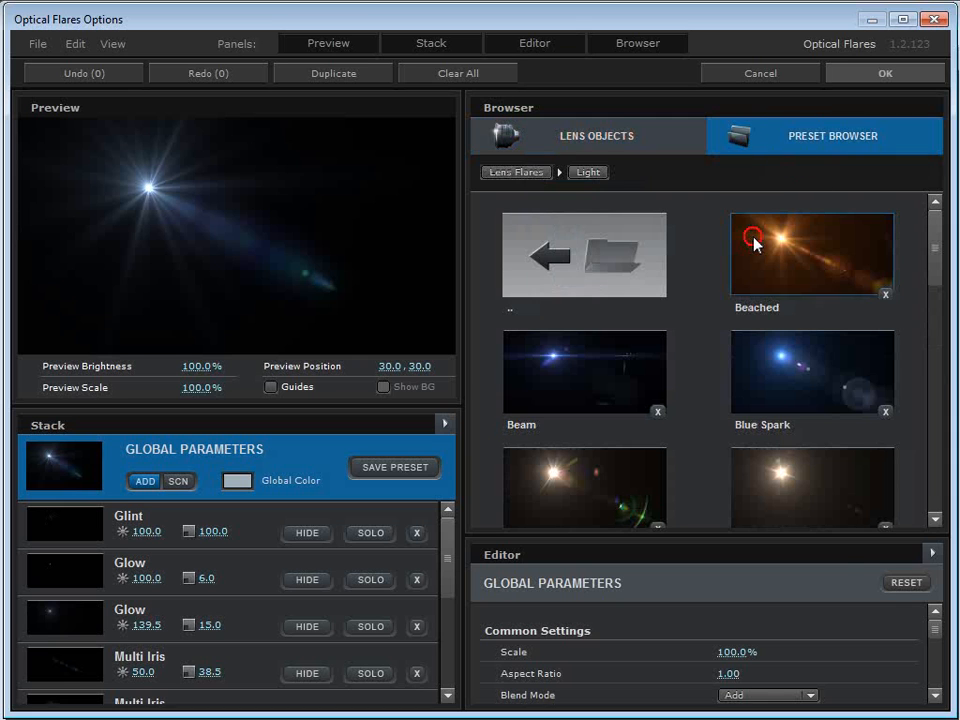
{"action": "left_click_drag", "start_coordinate": [932, 253], "coordinate": [917, 463]}
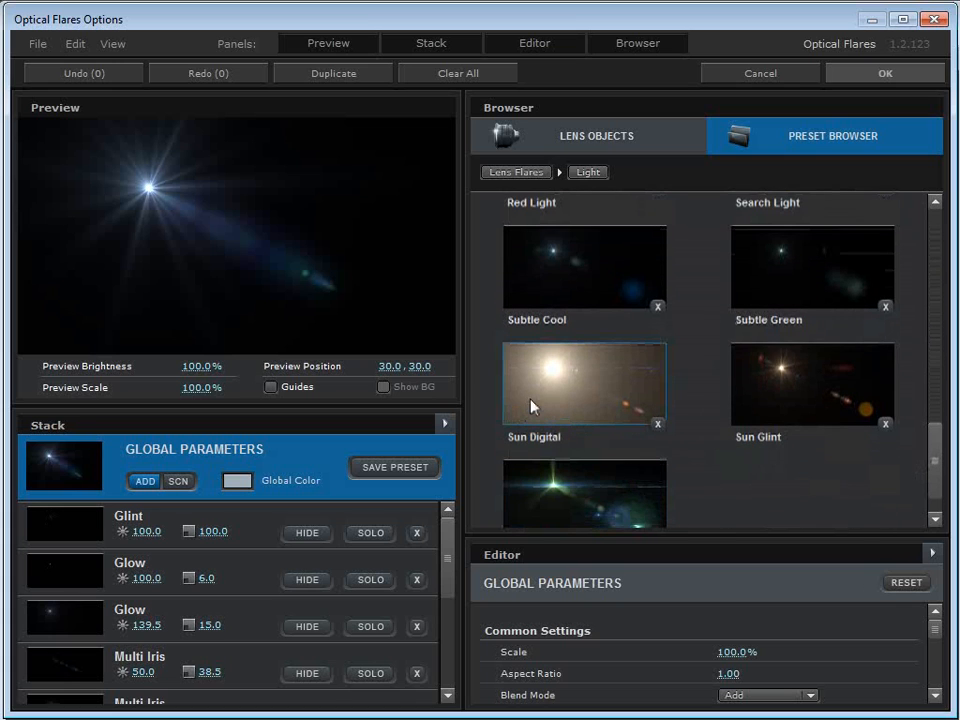
{"action": "left_click", "coordinate": [565, 385]}
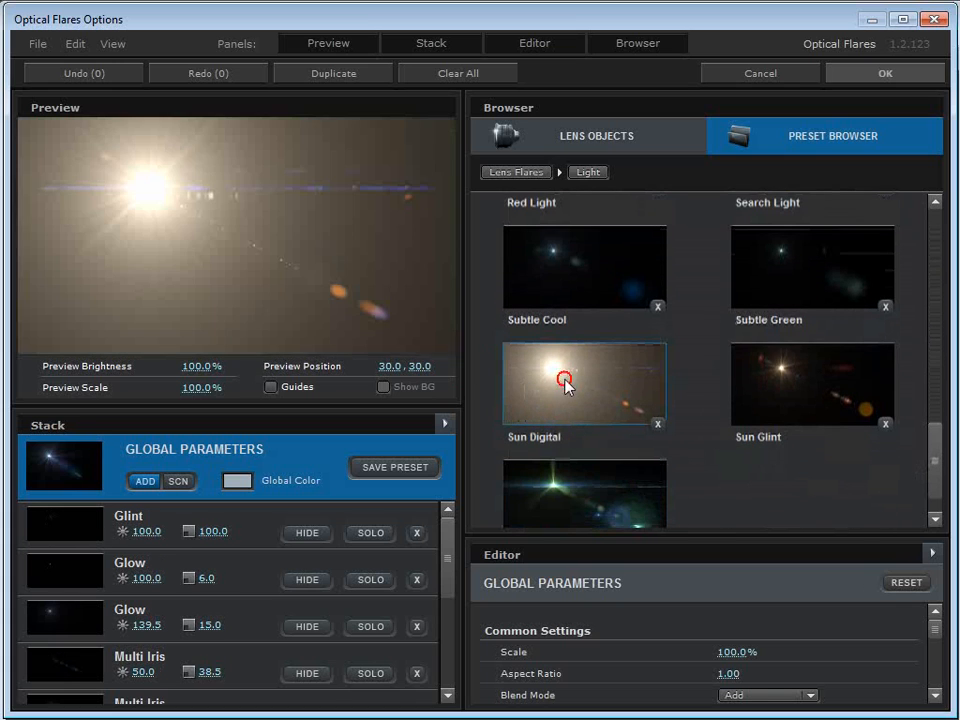
Examine the Sun Digital flare by moving its preview to the frame's left edge and back to about 22, 25
{"action": "left_click_drag", "start_coordinate": [152, 210], "coordinate": [27, 175]}
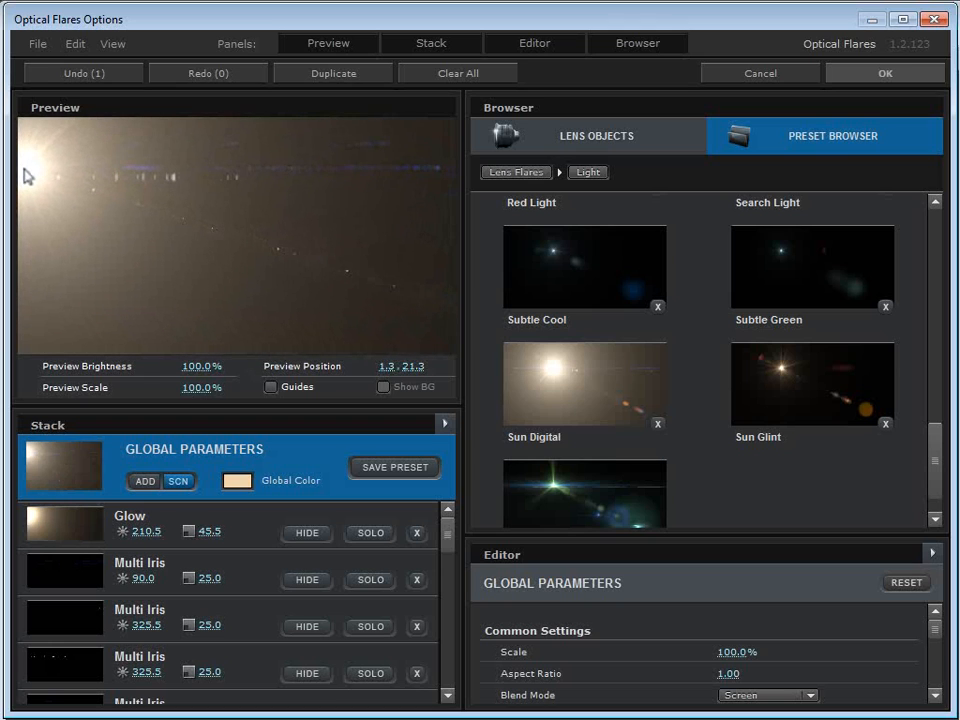
{"action": "left_click_drag", "start_coordinate": [27, 175], "coordinate": [15, 166]}
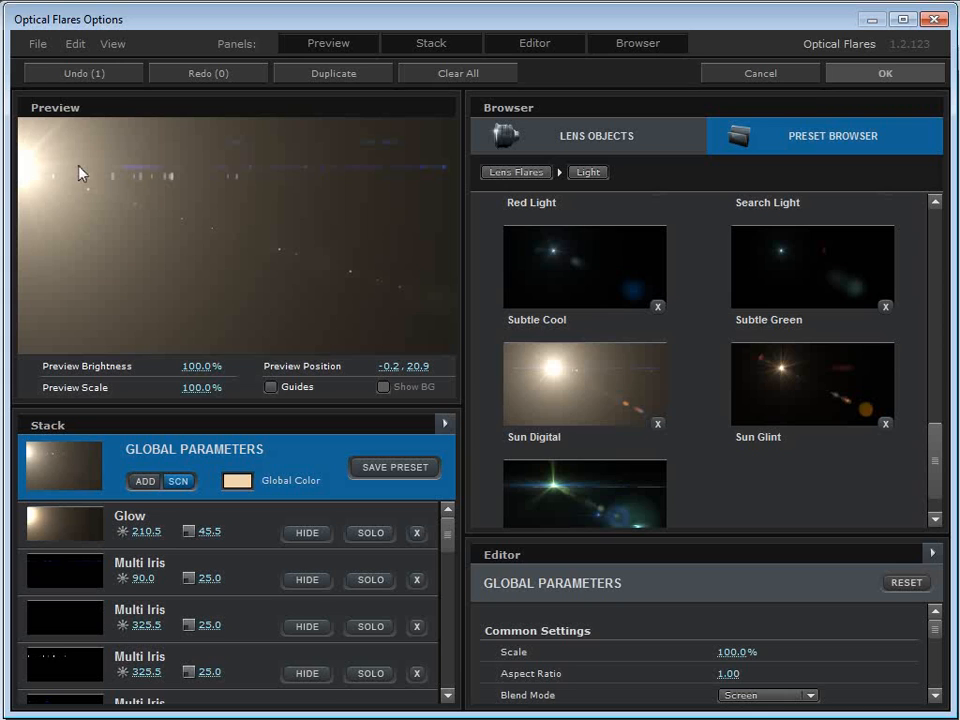
{"action": "left_click_drag", "start_coordinate": [60, 158], "coordinate": [117, 184]}
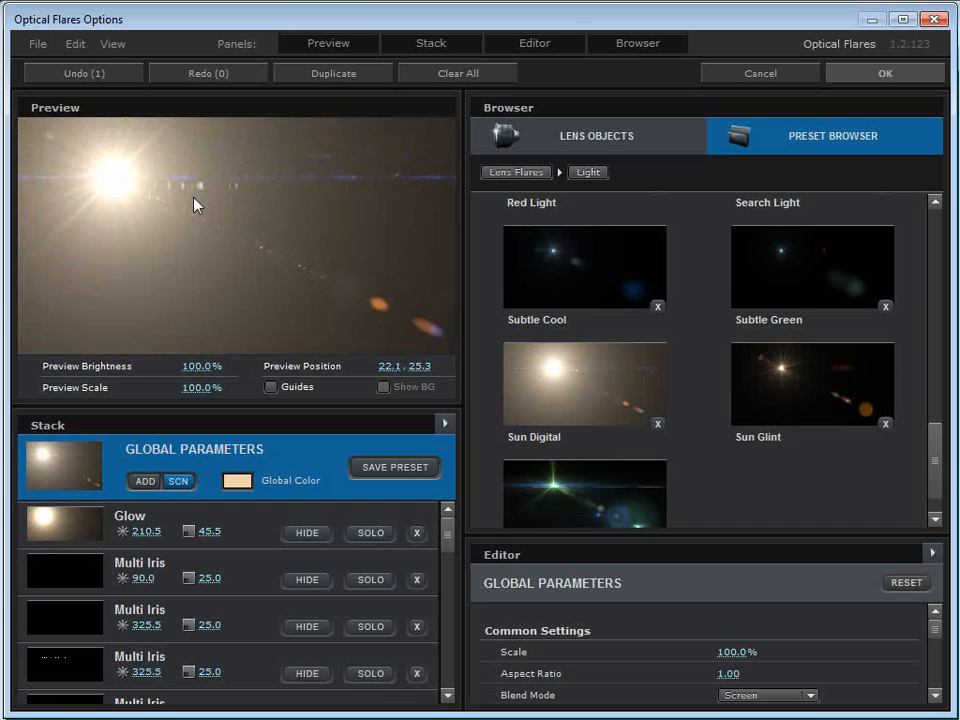
Add the Crazy Light preset to the current flare and shift the preview position to about 22, 30
{"action": "left_click_drag", "start_coordinate": [936, 452], "coordinate": [942, 298]}
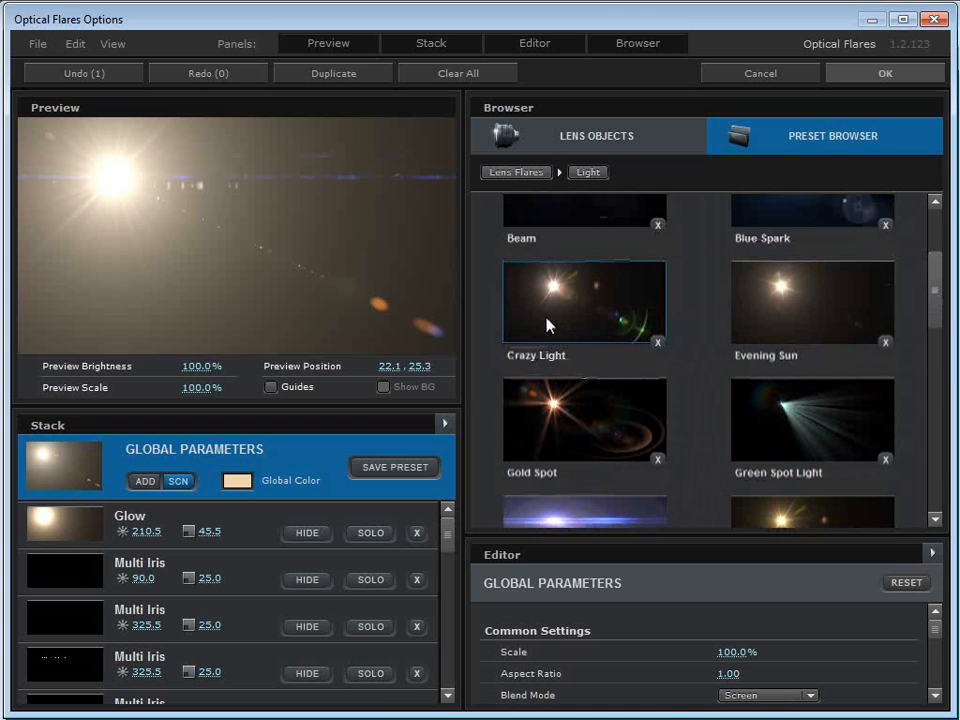
{"action": "right_click", "coordinate": [521, 280]}
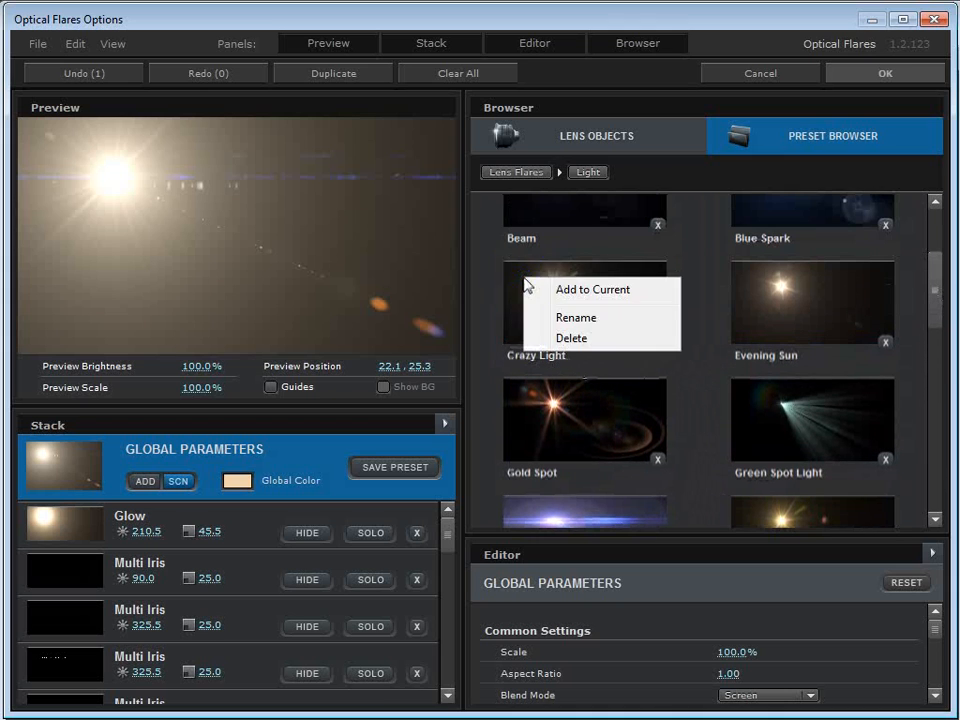
{"action": "left_click", "coordinate": [593, 291]}
{"action": "mouse_move", "coordinate": [118, 178]}
{"action": "left_mouse_down"}
{"action": "mouse_move", "coordinate": [141, 188]}
{"action": "mouse_move", "coordinate": [114, 180]}
{"action": "mouse_move", "coordinate": [115, 188]}
{"action": "left_mouse_up"}
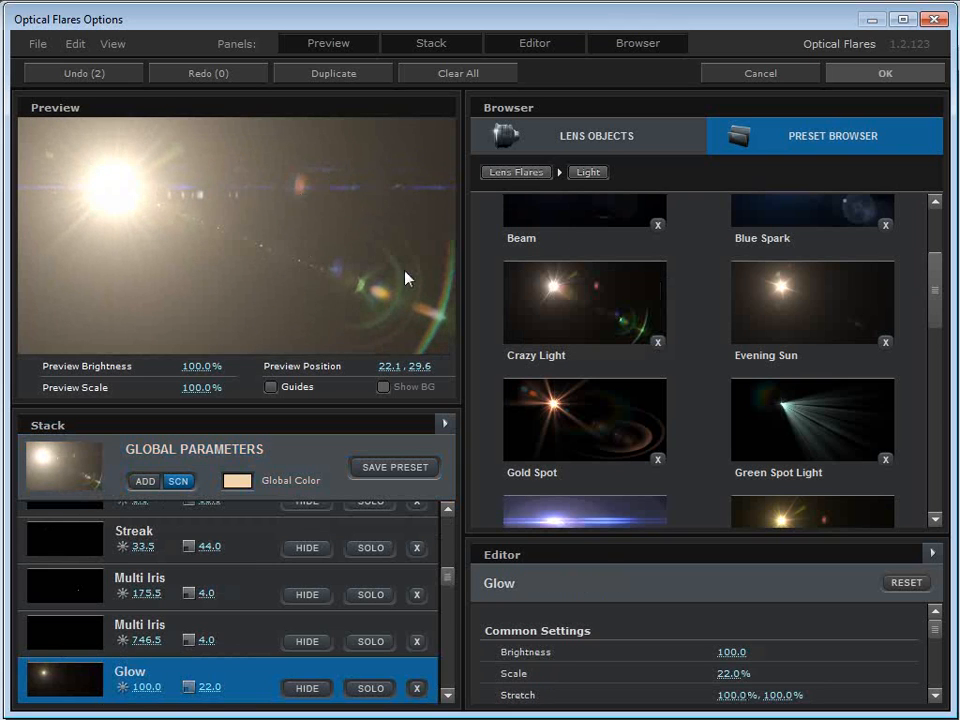
Delete the Glow object with scale 22.0 from the flare stack, shift the preview position to about 23, 25, and apply the flare
{"action": "scroll", "coordinate": [448, 574], "scroll_direction": "down", "scroll_amount": 1}
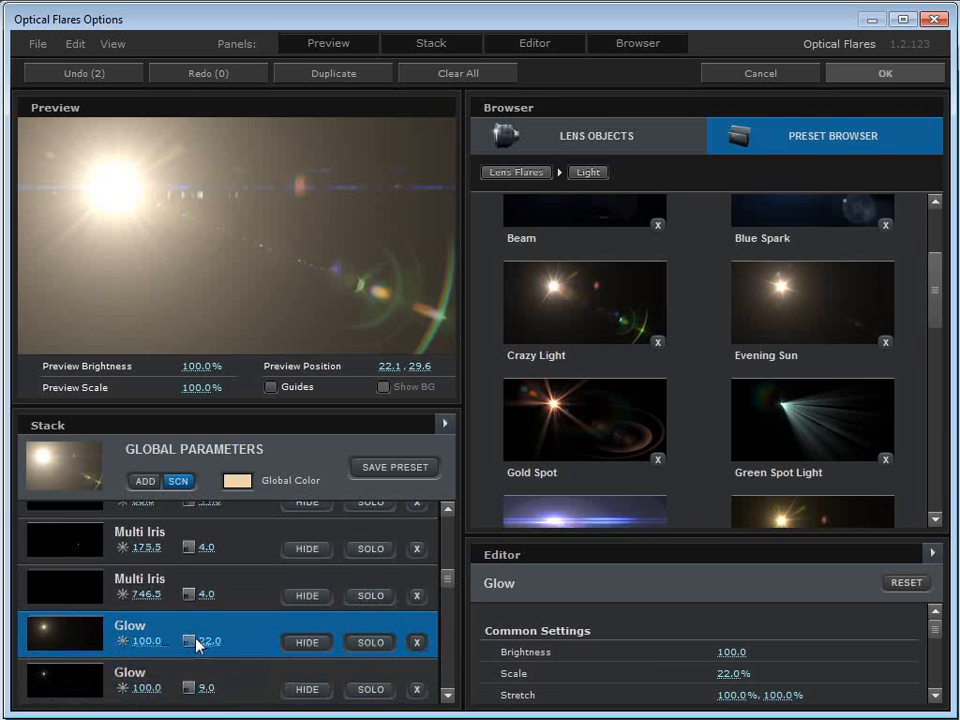
{"action": "left_click", "coordinate": [418, 643]}
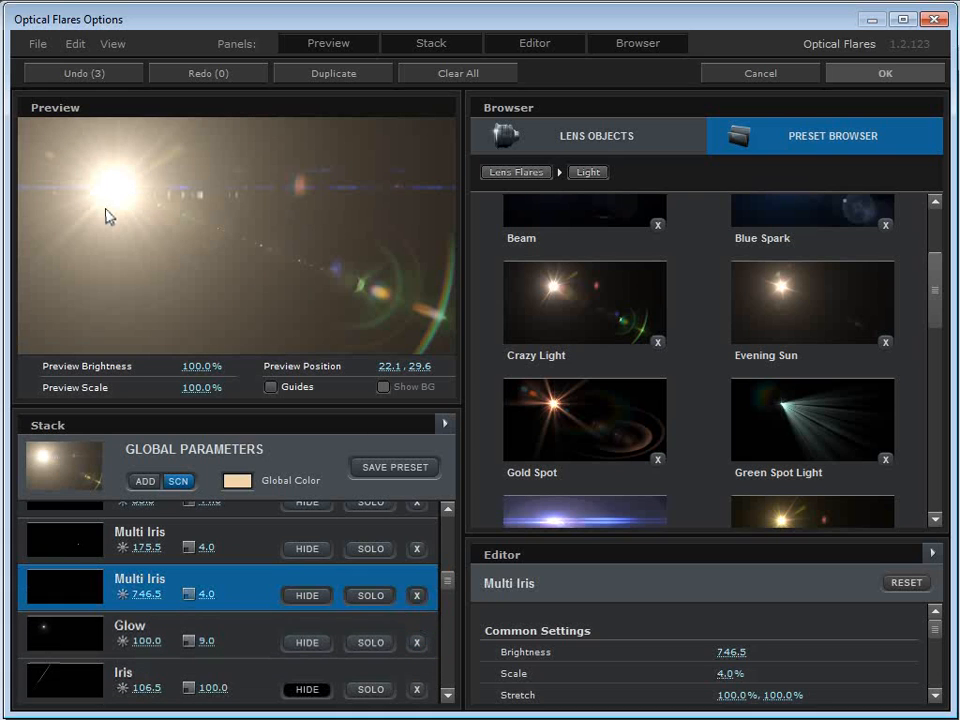
{"action": "left_click", "coordinate": [638, 43]}
{"action": "left_click_drag", "start_coordinate": [138, 172], "coordinate": [118, 179]}
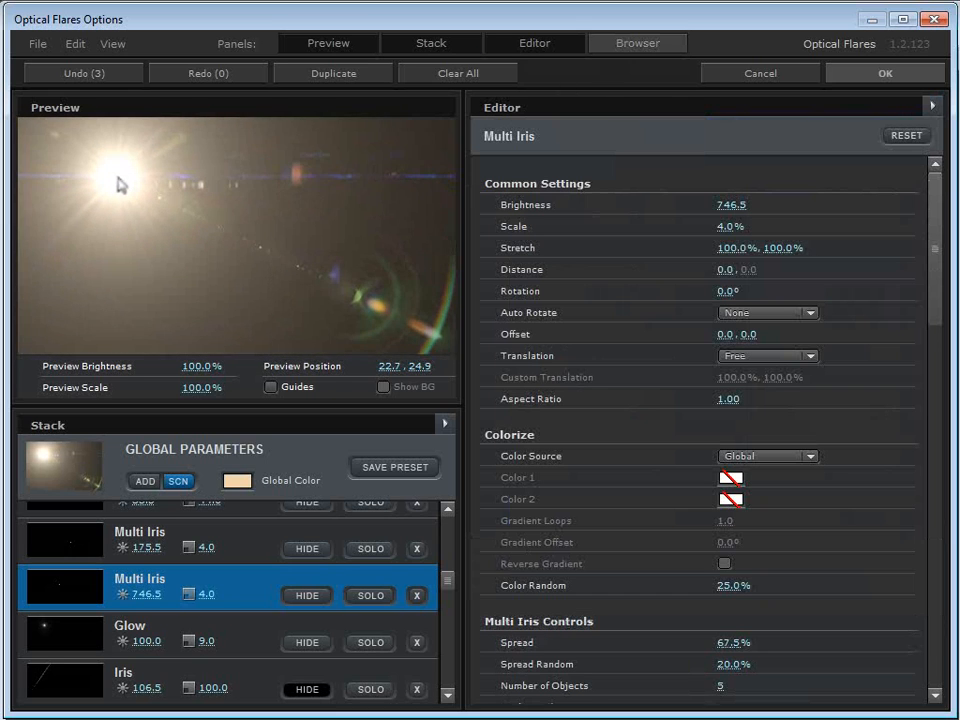
{"action": "left_click", "coordinate": [885, 73]}
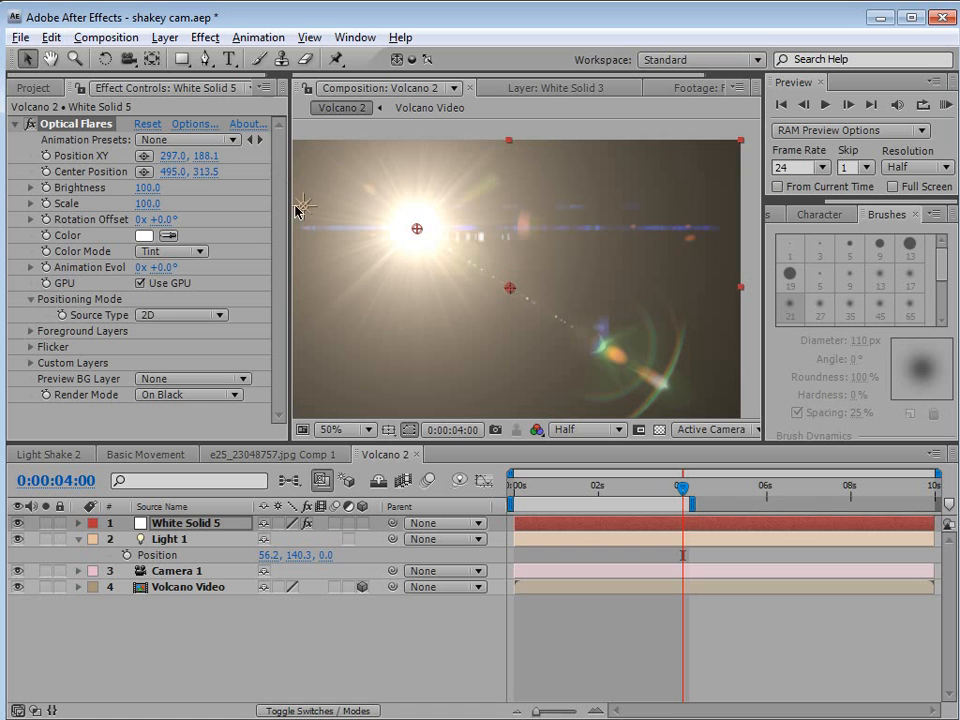
Set the Optical Flares source type to Track Lights and move Light 1 to about 198, 140
{"action": "left_click_drag", "start_coordinate": [418, 233], "coordinate": [624, 236]}
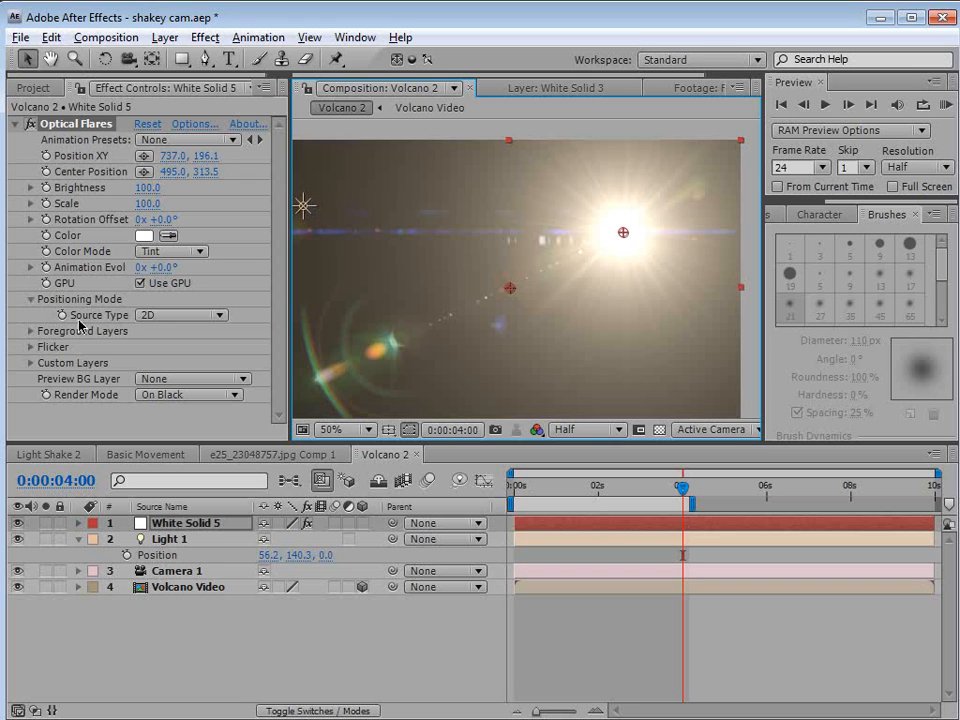
{"action": "left_click", "coordinate": [182, 318]}
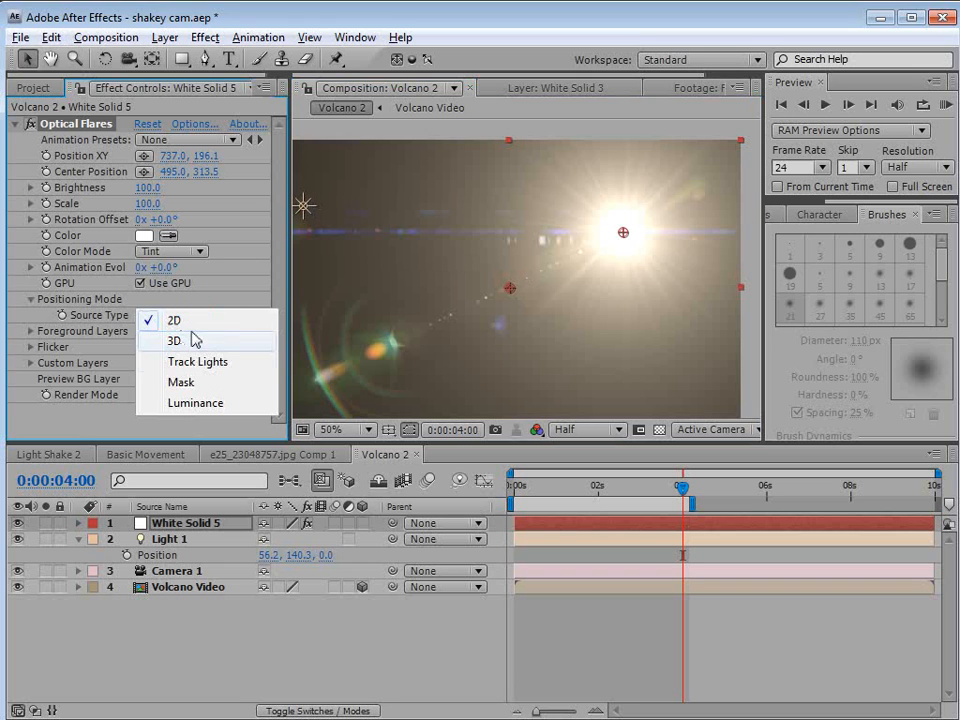
{"action": "left_click", "coordinate": [232, 363]}
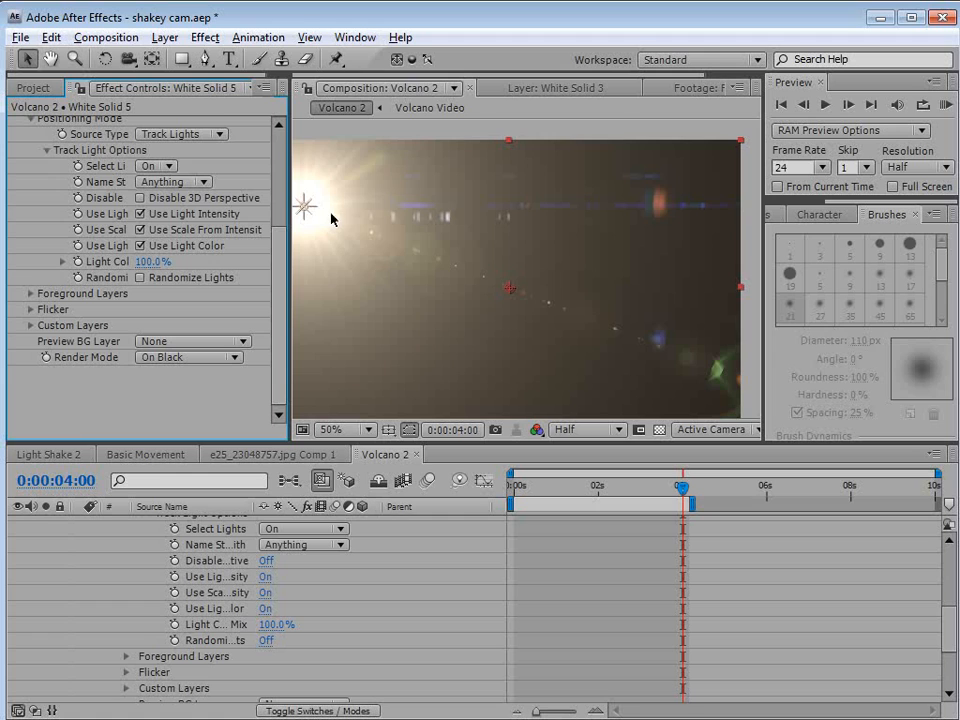
{"action": "left_click_drag", "start_coordinate": [305, 218], "coordinate": [370, 215]}
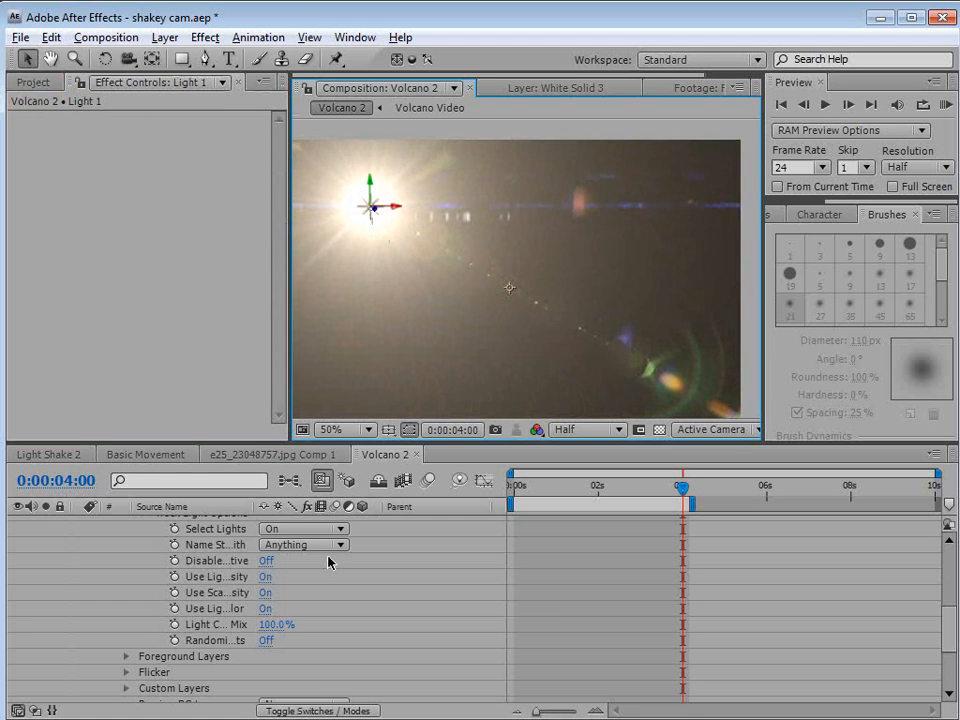
Collapse the White Solid 5 layer's properties and set its blending mode to Screen
{"action": "scroll", "coordinate": [450, 540], "scroll_direction": "up", "scroll_amount": 10}
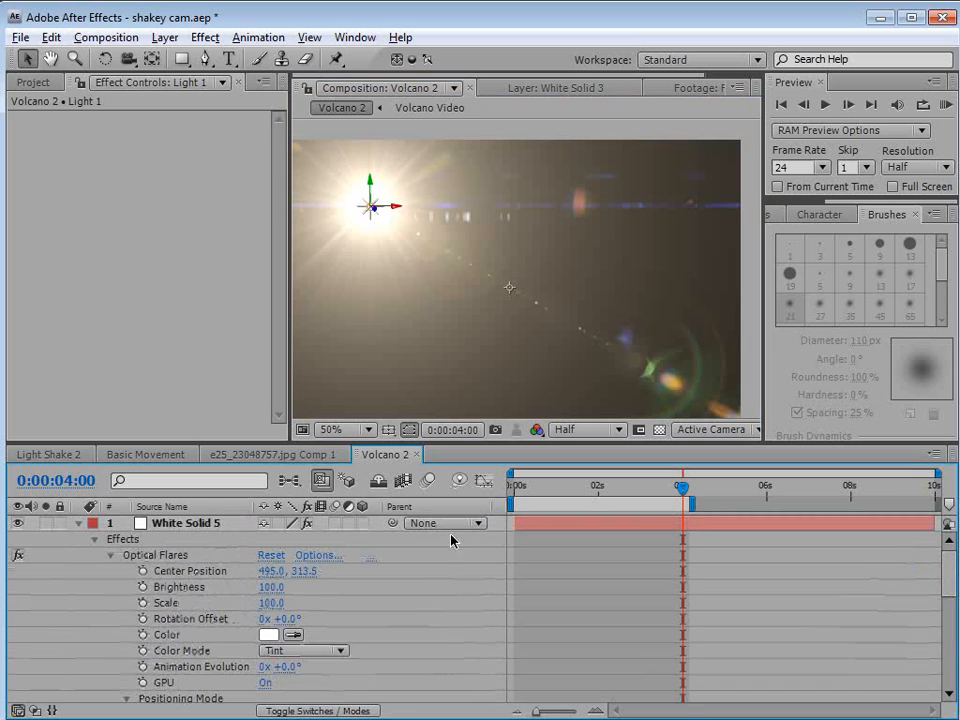
{"action": "left_click", "coordinate": [80, 523]}
{"action": "left_click", "coordinate": [185, 524]}
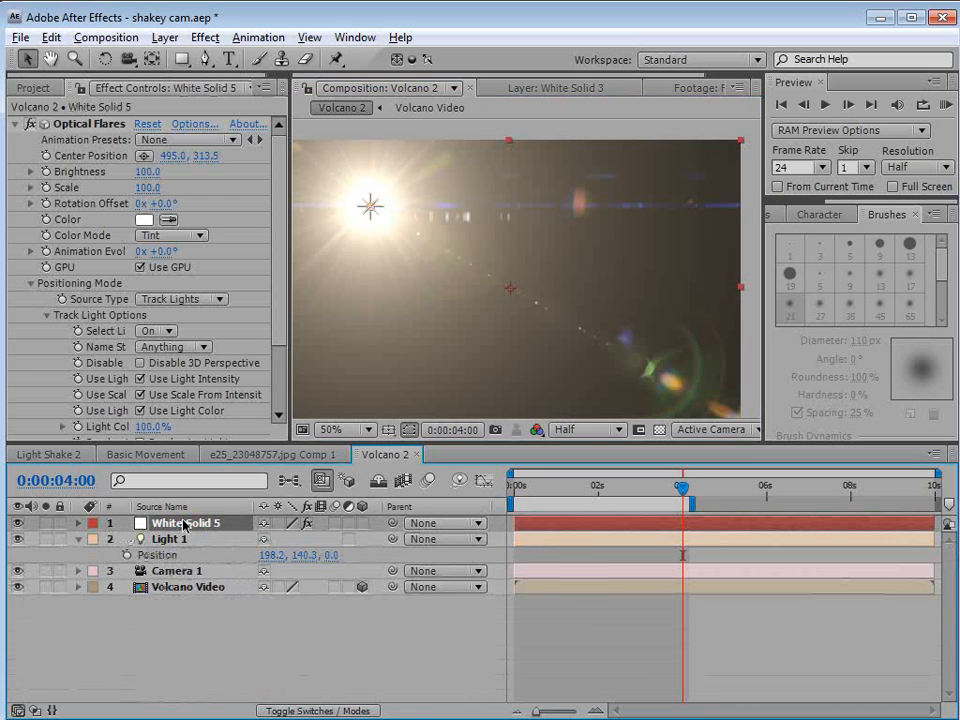
{"action": "key", "text": "F4"}
{"action": "left_click", "coordinate": [296, 524]}
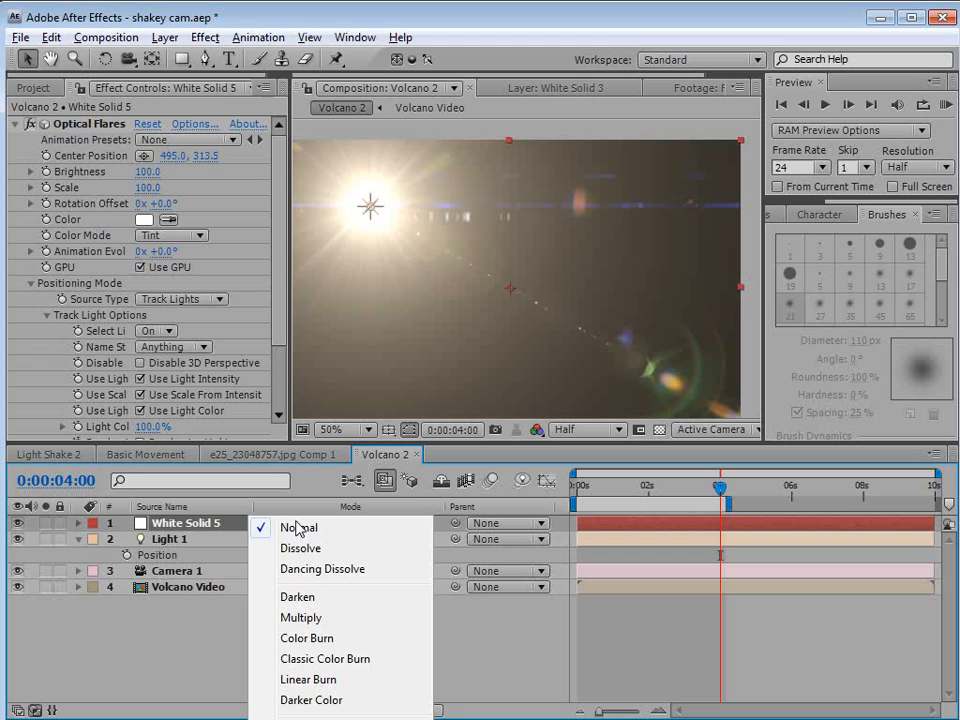
{"action": "left_click", "coordinate": [300, 719]}
{"action": "left_click", "coordinate": [296, 524]}
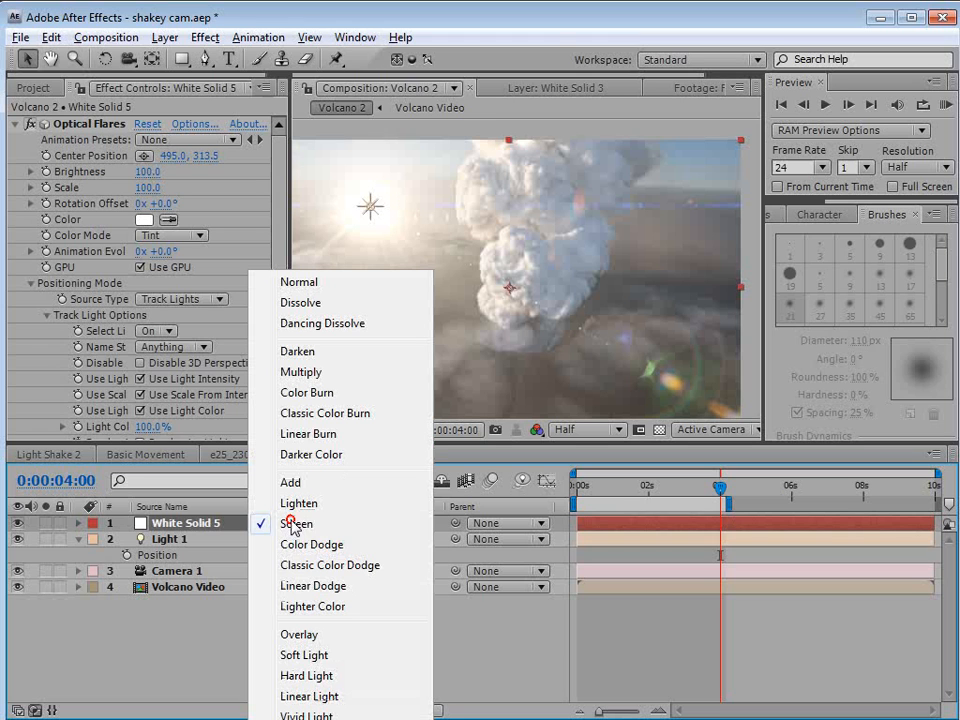
{"action": "left_click", "coordinate": [300, 524]}
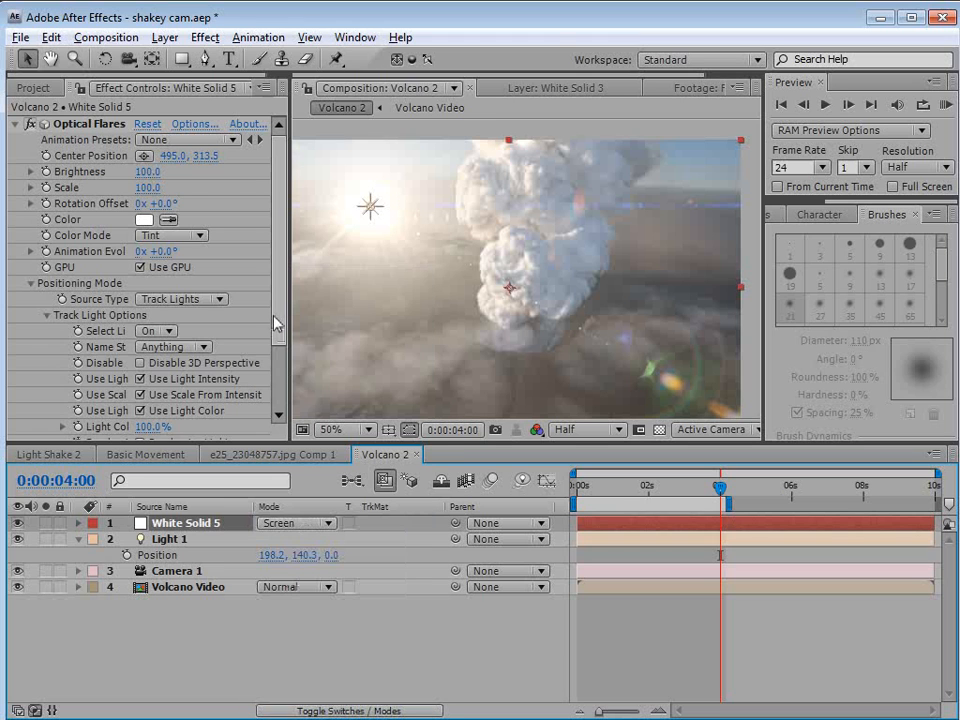
Check the flare's render mode options, keeping On Black, and move Light 1 to about 164, 286
{"action": "scroll", "coordinate": [120, 400], "scroll_direction": "down", "scroll_amount": 3}
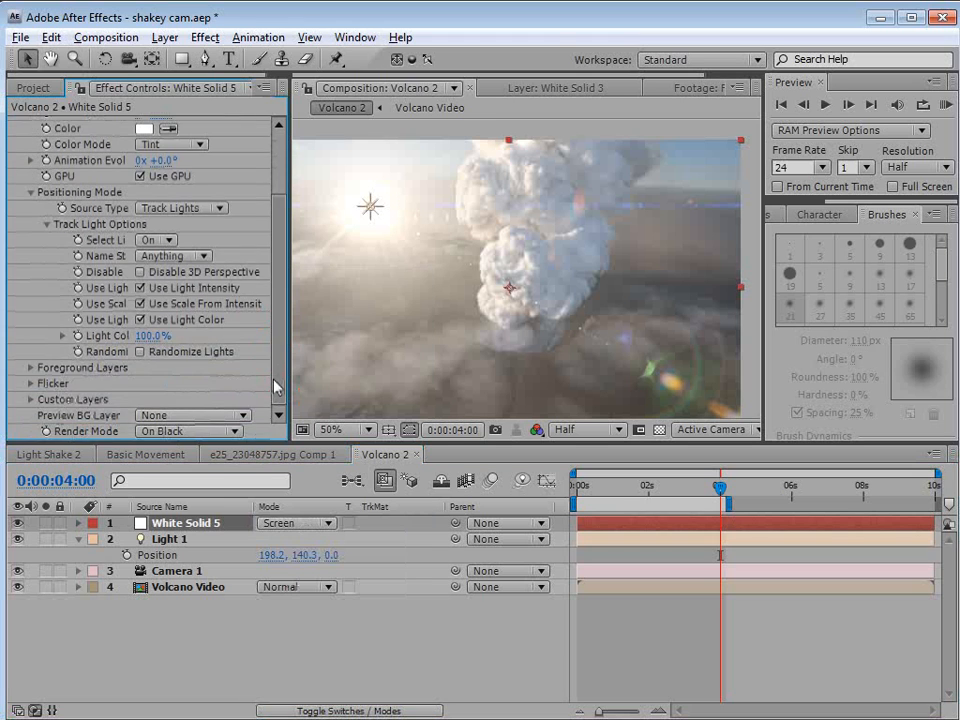
{"action": "left_click", "coordinate": [168, 432]}
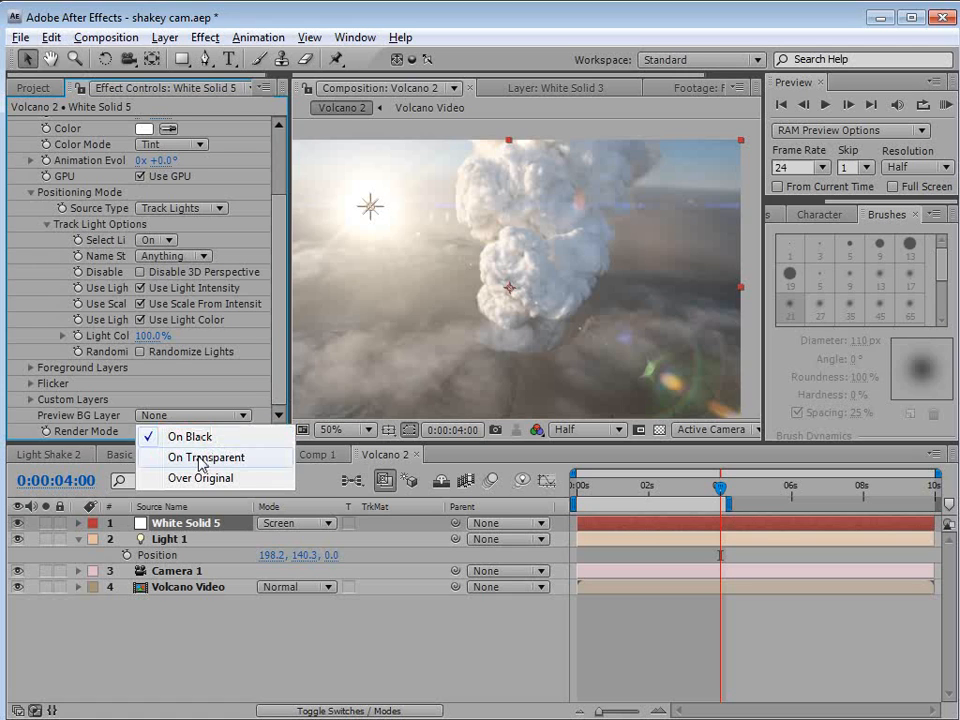
{"action": "left_click", "coordinate": [190, 437]}
{"action": "left_click_drag", "start_coordinate": [369, 215], "coordinate": [356, 284]}
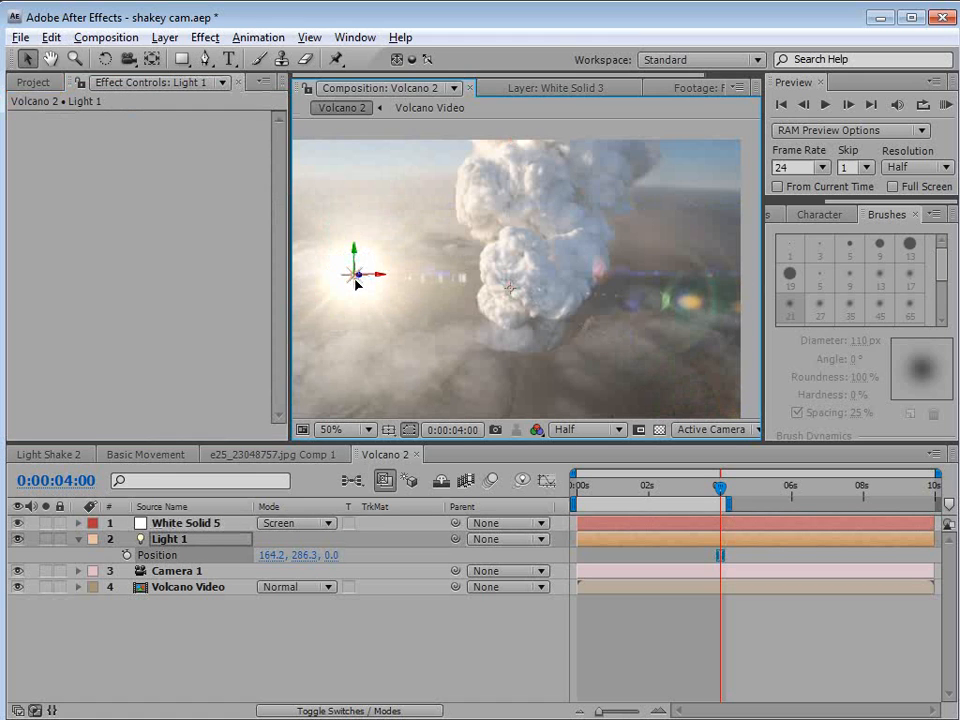
With the Volcano Video layer hidden, duplicate Light 1 into the frame's upper-right area and delete the copy
{"action": "left_click", "coordinate": [17, 587]}
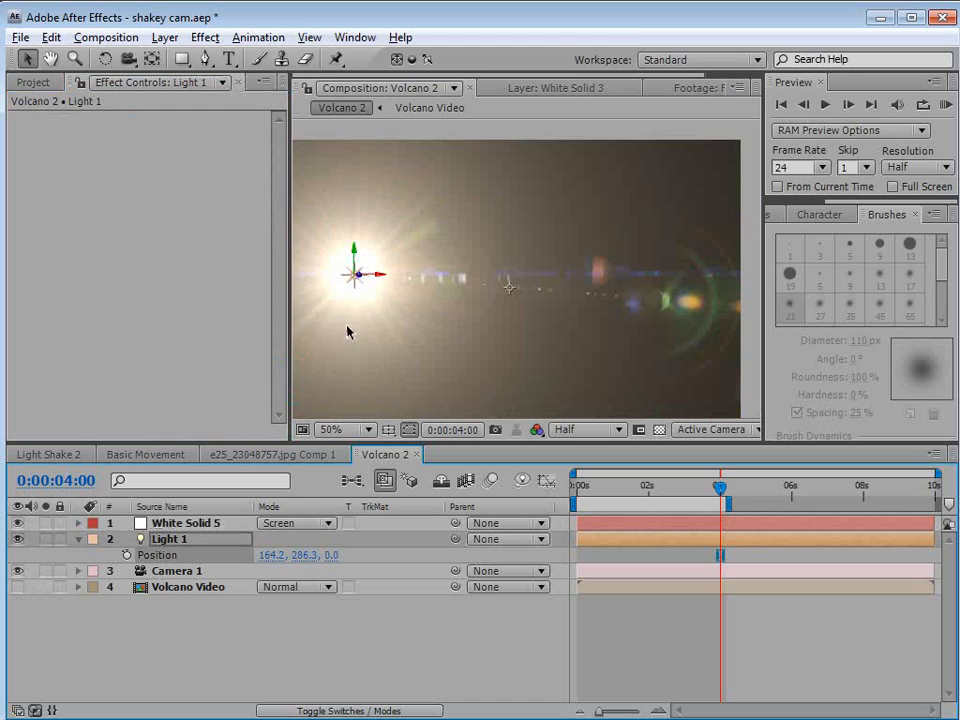
{"action": "key", "text": "ctrl+z"}
{"action": "key", "text": "ctrl+d"}
{"action": "left_click_drag", "start_coordinate": [360, 261], "coordinate": [665, 193]}
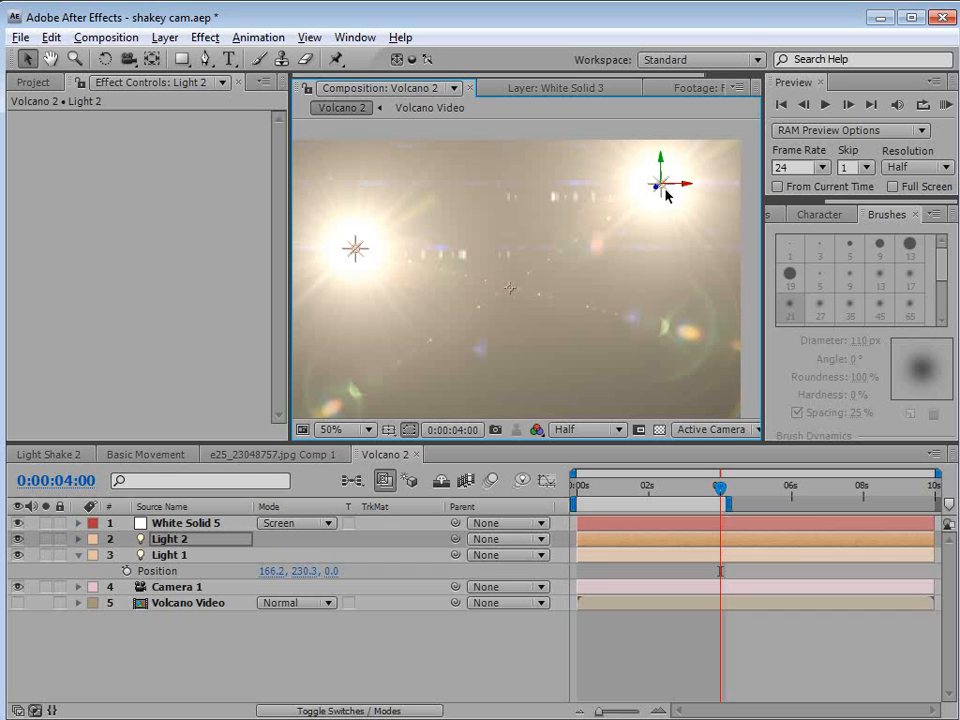
{"action": "left_click_drag", "start_coordinate": [666, 194], "coordinate": [638, 172]}
{"action": "left_click", "coordinate": [182, 539]}
{"action": "key", "text": "Delete"}
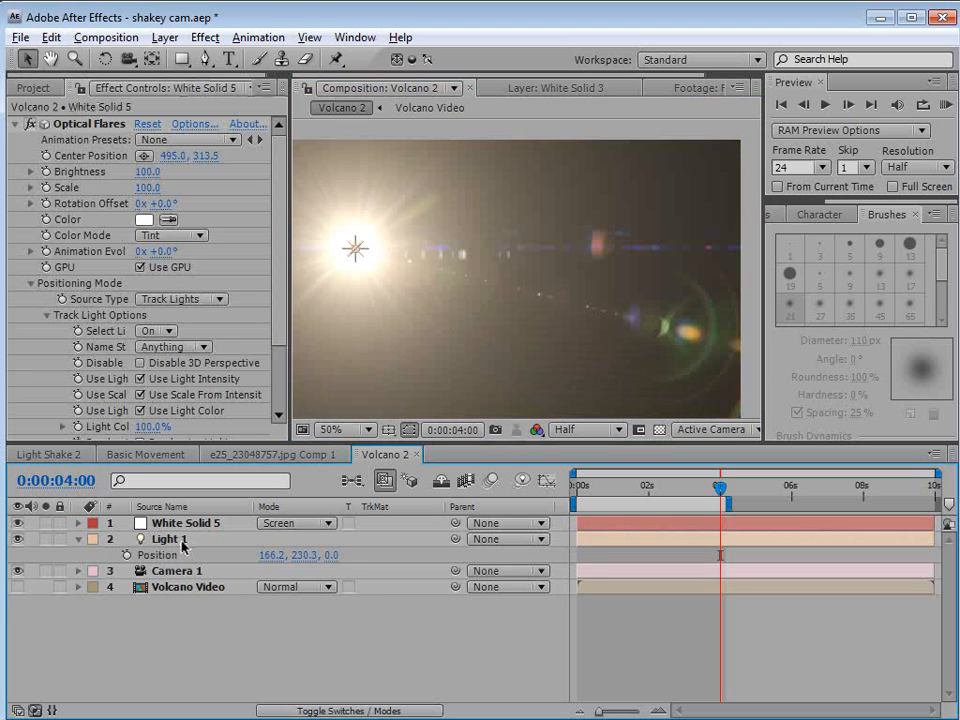
Show the Volcano Video layer again and move Light 1 just outside the frame's left edge, to about -36, 126
{"action": "left_click", "coordinate": [17, 587]}
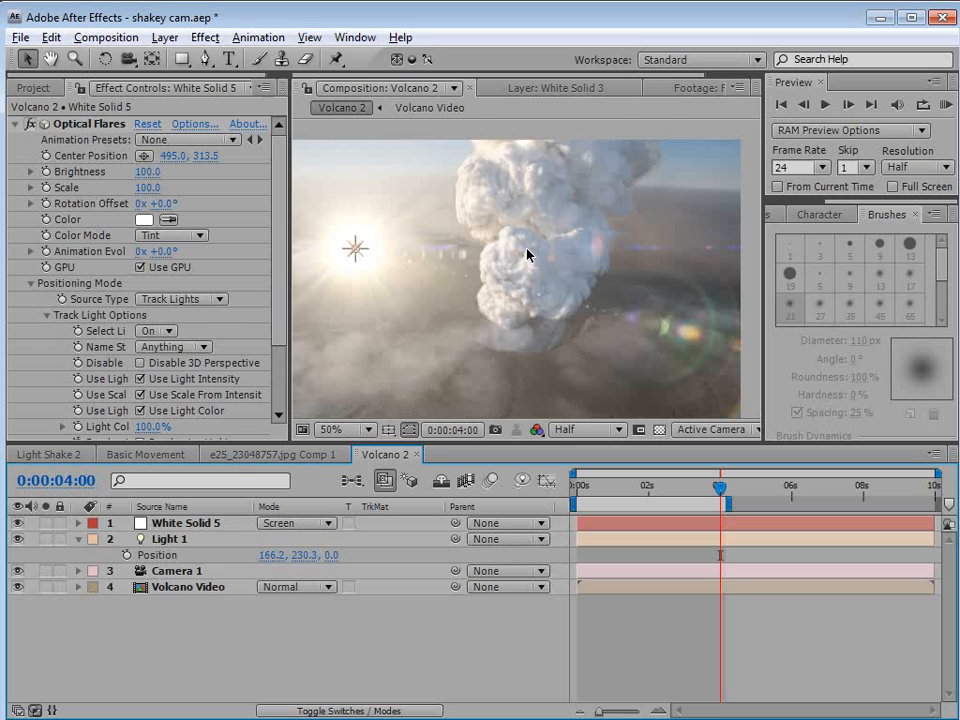
{"action": "key", "text": "space"}
{"action": "left_click_drag", "start_coordinate": [413, 248], "coordinate": [375, 237]}
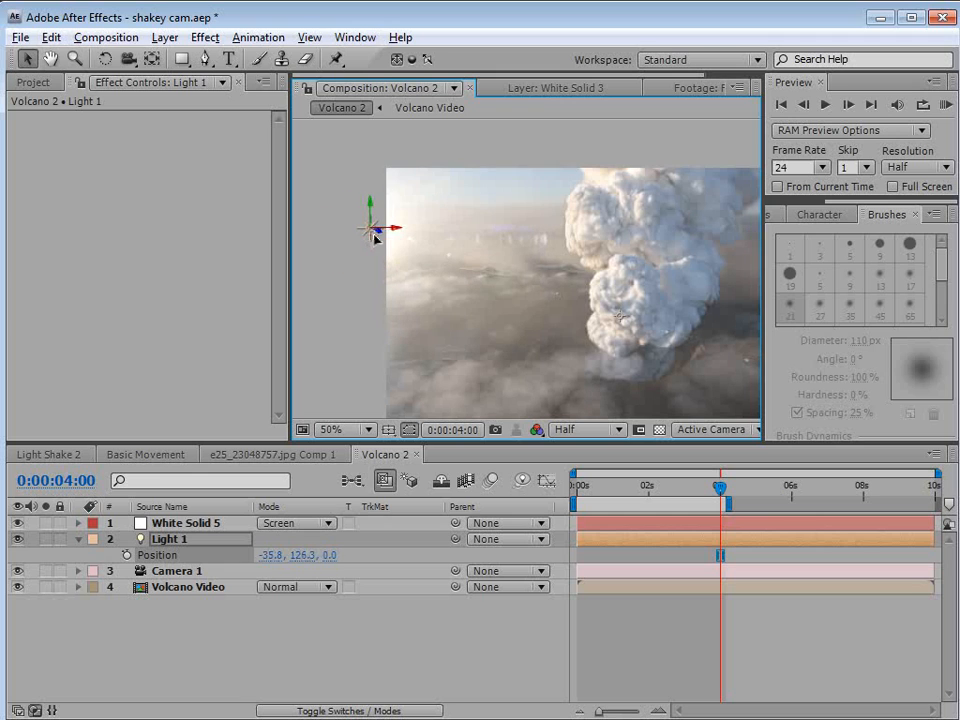
Rename the White Solid 5 layer to OF
{"action": "left_click", "coordinate": [172, 523]}
{"action": "key", "text": "Return"}
{"action": "type", "text": "OF"}
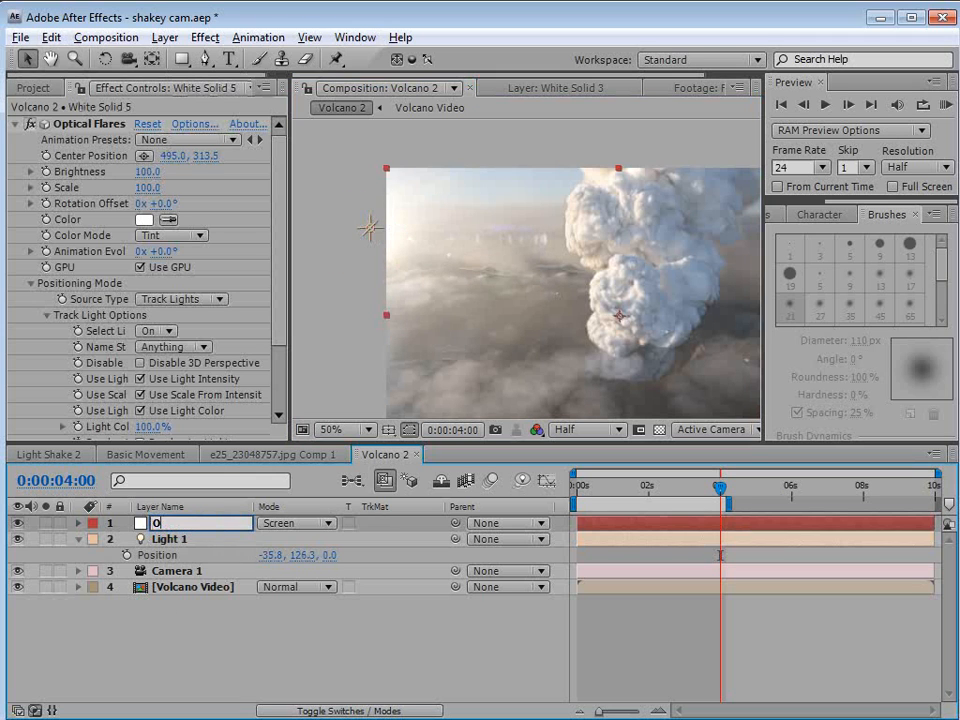
{"action": "key", "text": "Return"}
Apply a Curves effect to the OF layer and shape its RGB curve into a contrast S-curve
{"action": "left_click", "coordinate": [205, 37]}
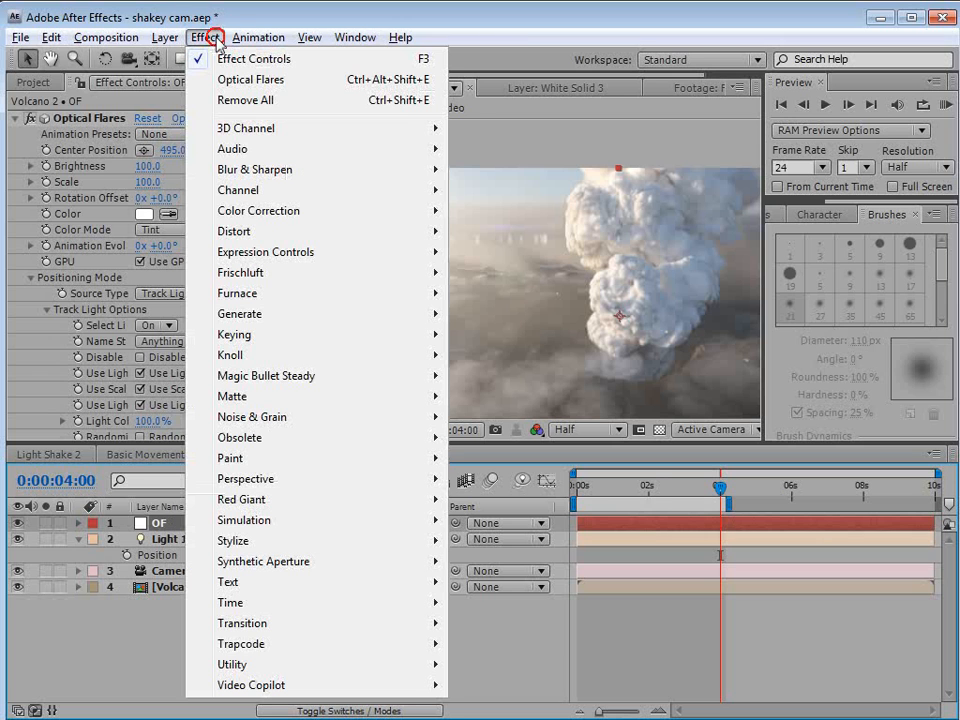
{"action": "mouse_move", "coordinate": [390, 210]}
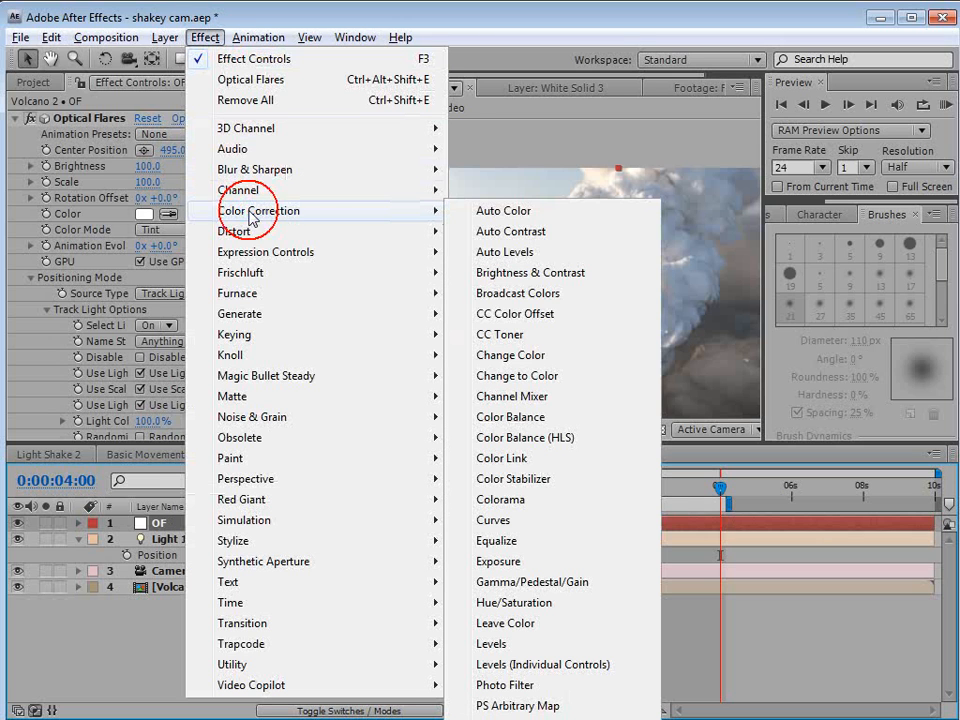
{"action": "left_click", "coordinate": [503, 521]}
{"action": "key", "text": "space"}
{"action": "left_click_drag", "start_coordinate": [568, 296], "coordinate": [523, 267]}
{"action": "key", "text": "space"}
{"action": "left_click_drag", "start_coordinate": [118, 368], "coordinate": [112, 387]}
{"action": "left_click_drag", "start_coordinate": [141, 339], "coordinate": [155, 318]}
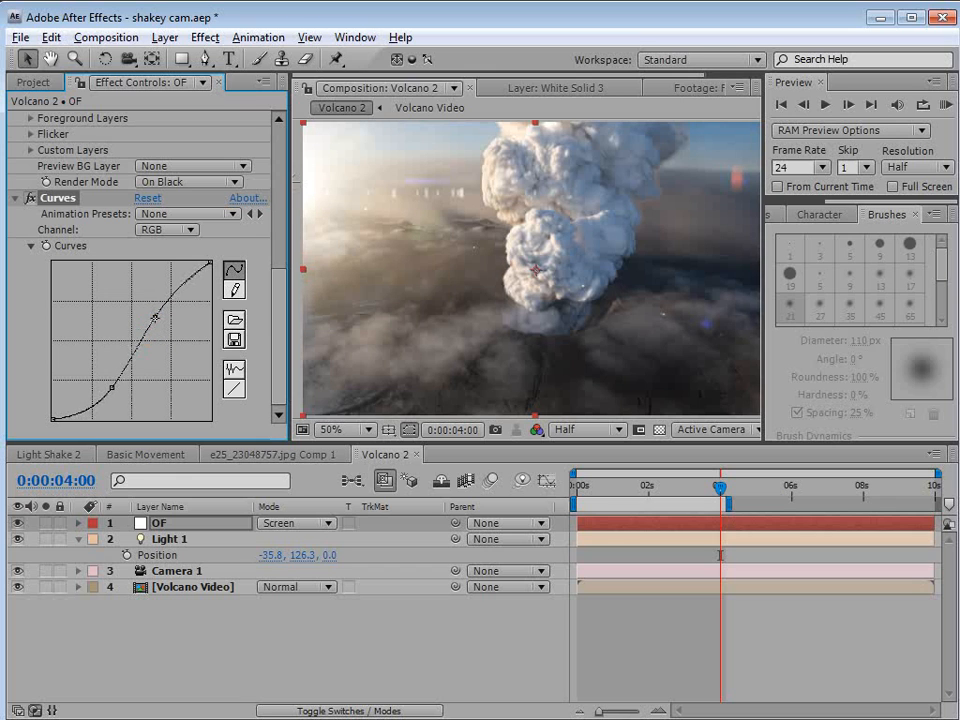
In the OF layer's Curves, raise the Red channel's midtones slightly and lower the Blue channel's midtones
{"action": "left_click", "coordinate": [186, 232]}
{"action": "left_click", "coordinate": [178, 254]}
{"action": "left_click", "coordinate": [129, 332]}
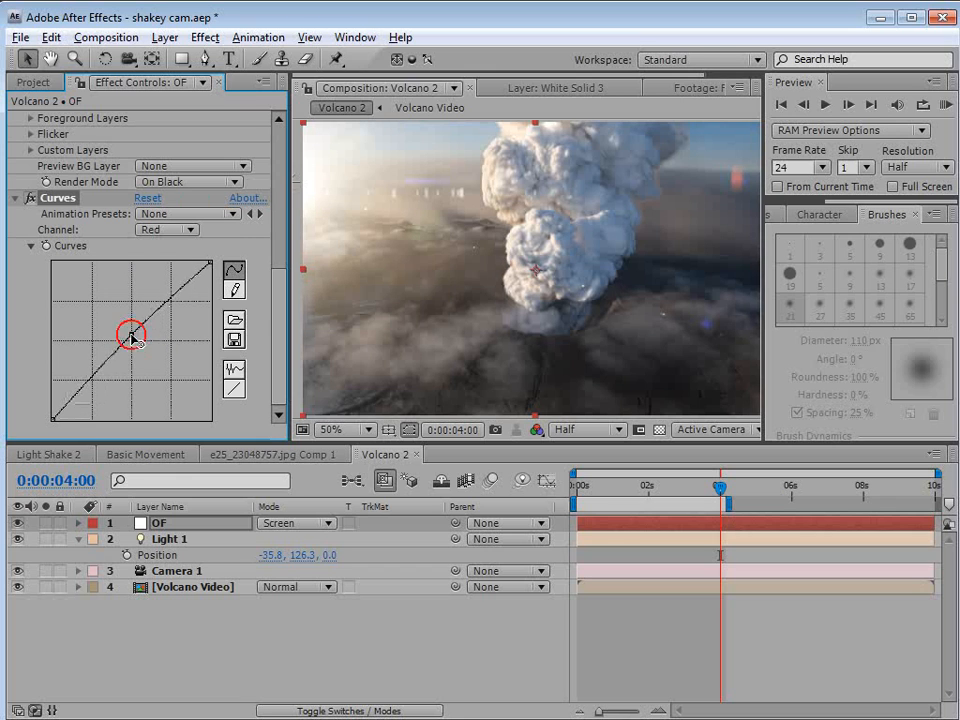
{"action": "left_click", "coordinate": [131, 332]}
{"action": "left_click", "coordinate": [150, 230]}
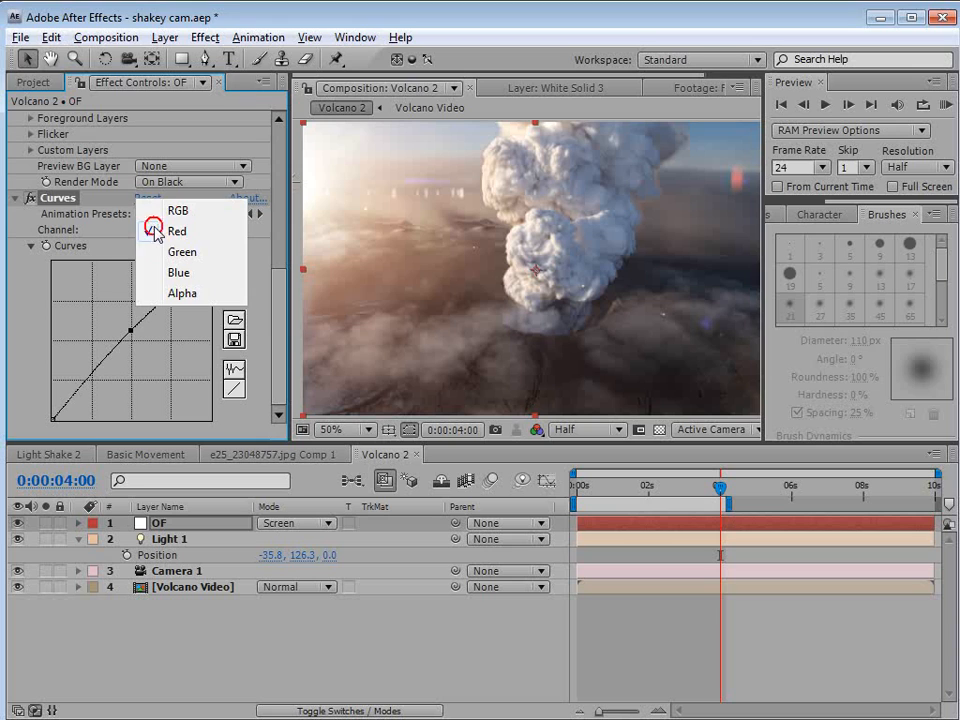
{"action": "left_click", "coordinate": [190, 273]}
{"action": "left_click", "coordinate": [139, 343]}
{"action": "left_click", "coordinate": [138, 343]}
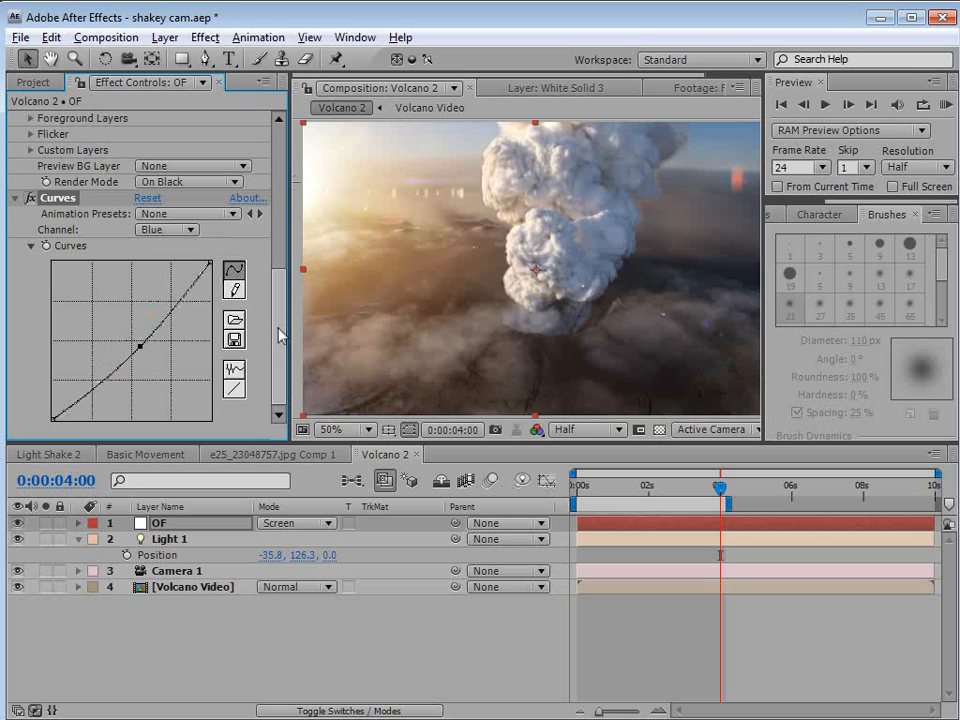
Return to the composition's first frame and move Light 1 farther outside the frame, to about -82, 102
{"action": "left_click_drag", "start_coordinate": [720, 487], "coordinate": [556, 517]}
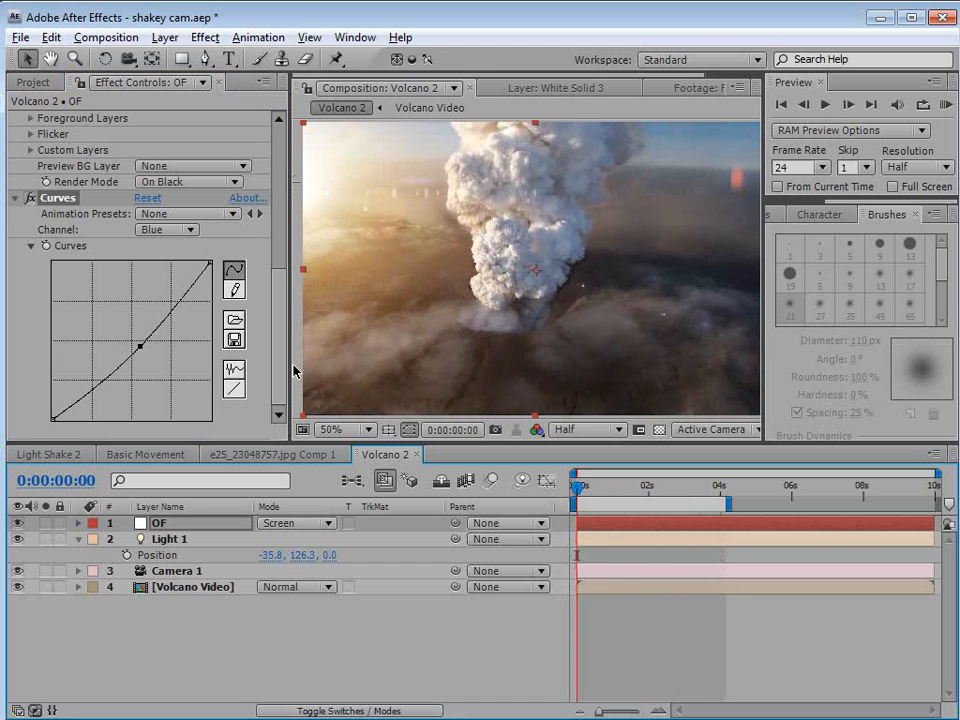
{"action": "key", "text": "space"}
{"action": "left_click_drag", "start_coordinate": [413, 189], "coordinate": [431, 223]}
{"action": "left_click_drag", "start_coordinate": [303, 226], "coordinate": [276, 212]}
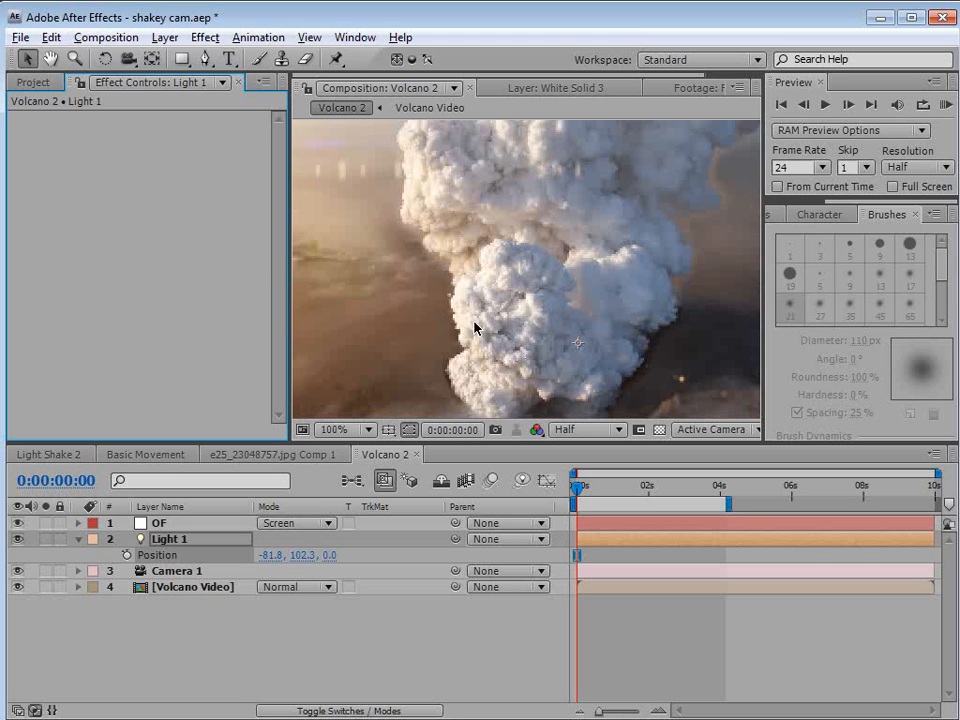
{"action": "scroll", "coordinate": [475, 328], "scroll_direction": "down", "scroll_amount": 1}
In the OF layer's Optical Flares effect, set the Flicker Speed to 20 and the Flicker Amount to 25
{"action": "double_click", "coordinate": [168, 522]}
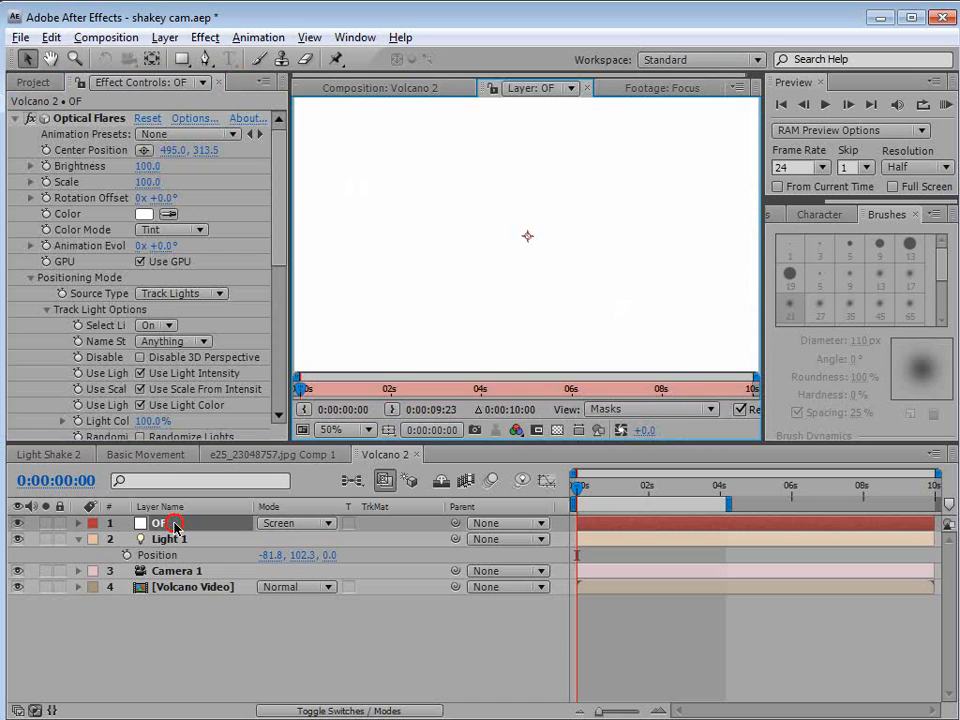
{"action": "left_click", "coordinate": [350, 88]}
{"action": "left_click", "coordinate": [284, 192]}
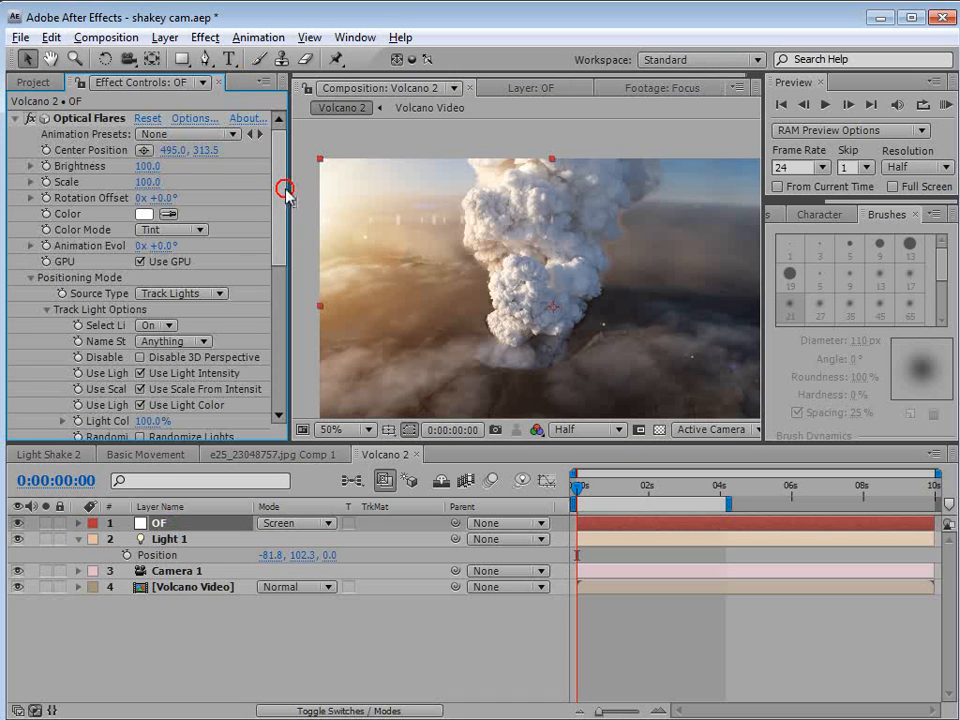
{"action": "left_click", "coordinate": [31, 279]}
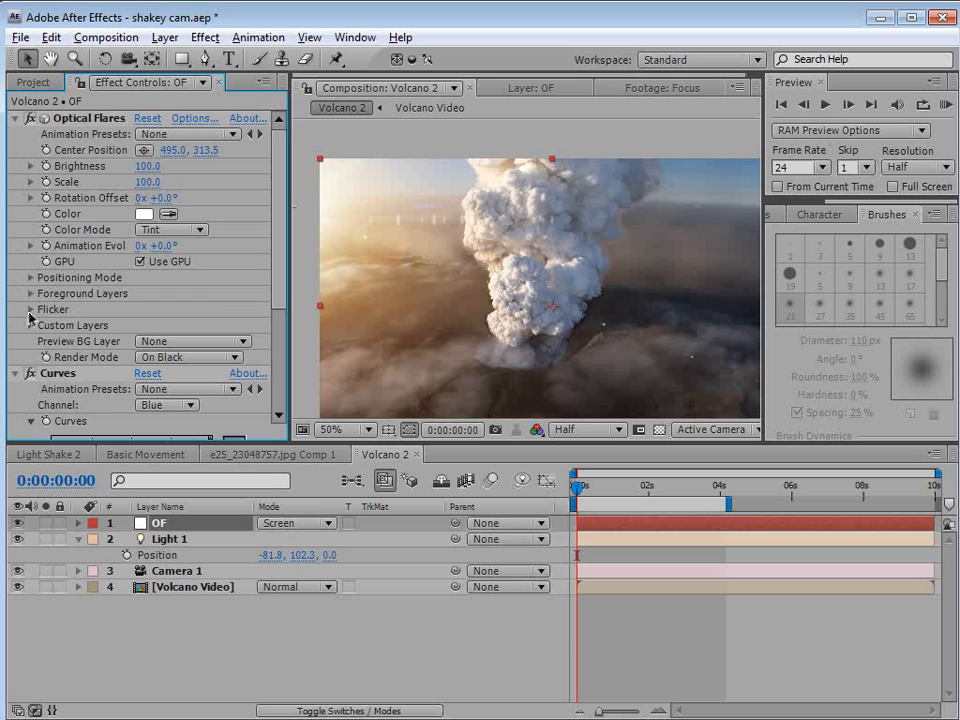
{"action": "left_click", "coordinate": [31, 311]}
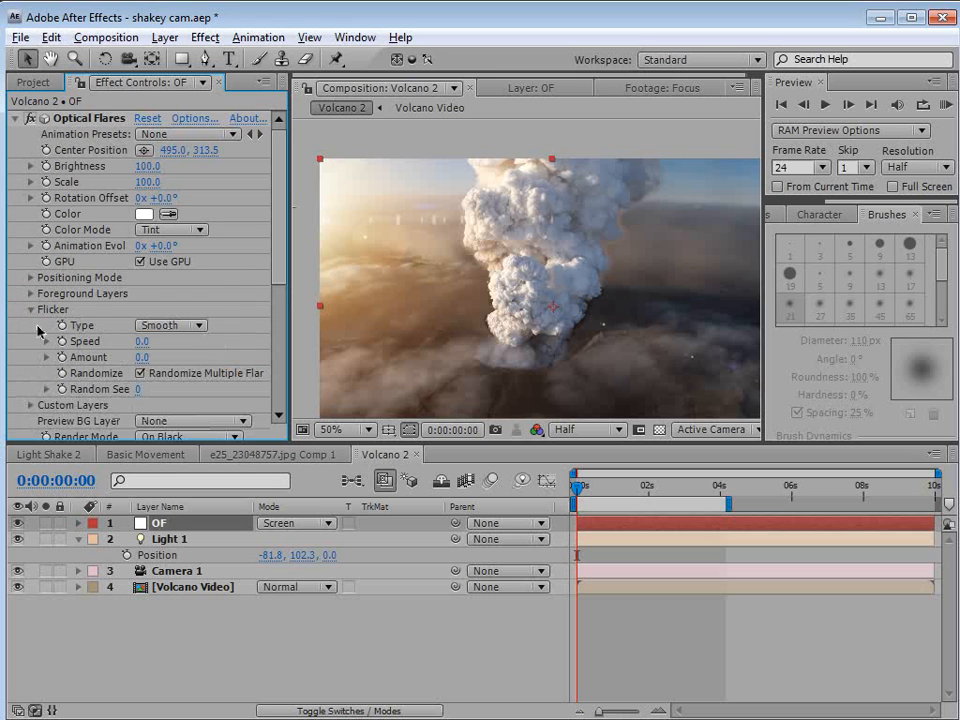
{"action": "left_click", "coordinate": [139, 342]}
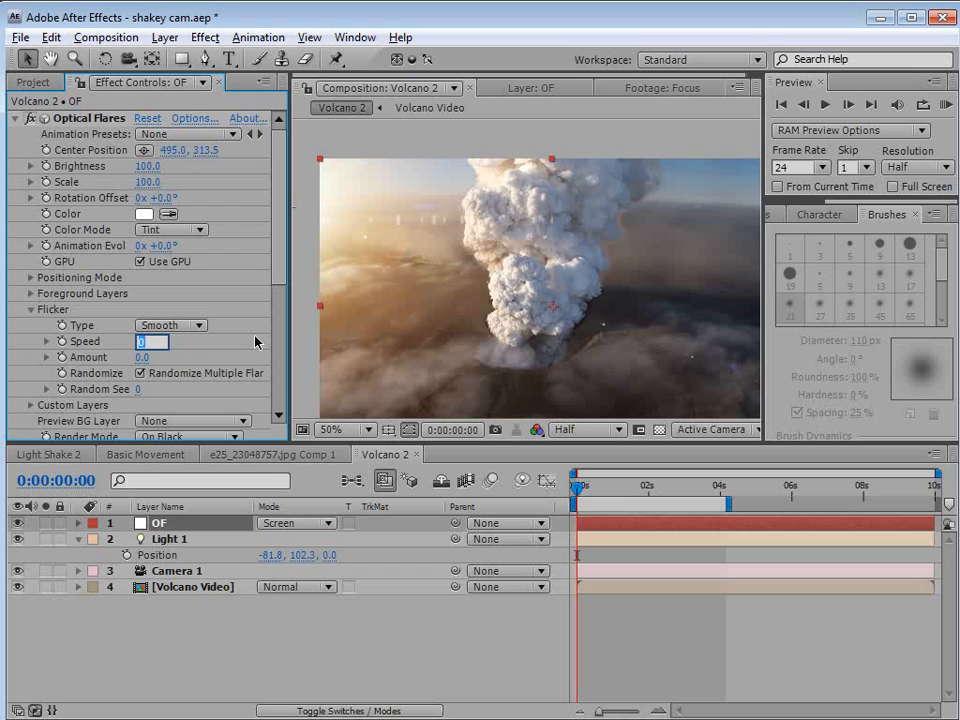
{"action": "type", "text": "20"}
{"action": "key", "text": "Return"}
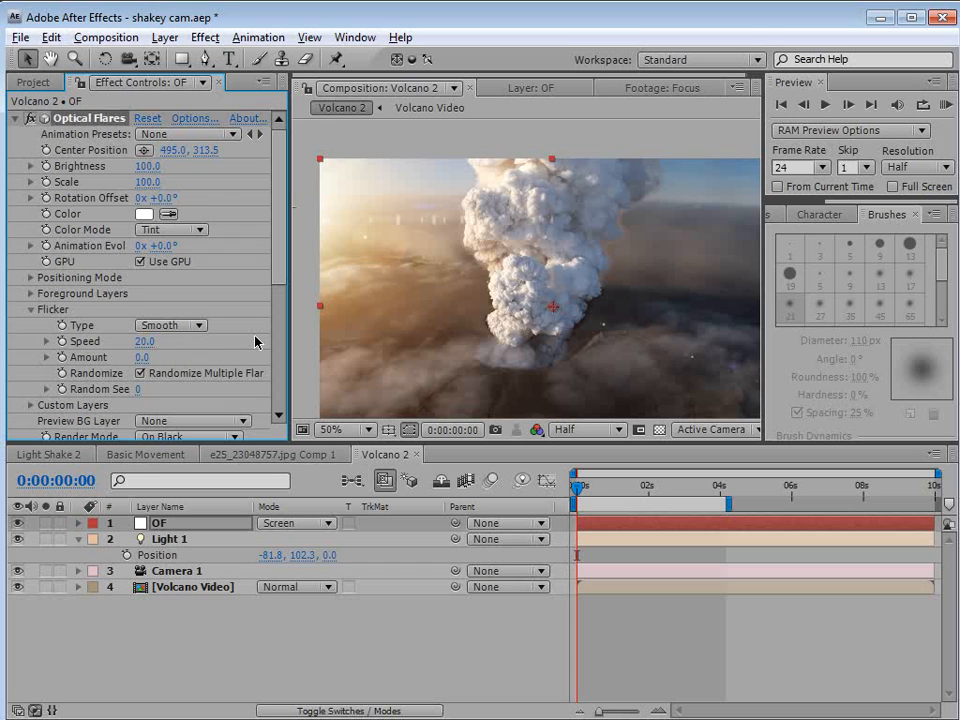
{"action": "left_click", "coordinate": [142, 357]}
{"action": "type", "text": "25"}
{"action": "key", "text": "Return"}
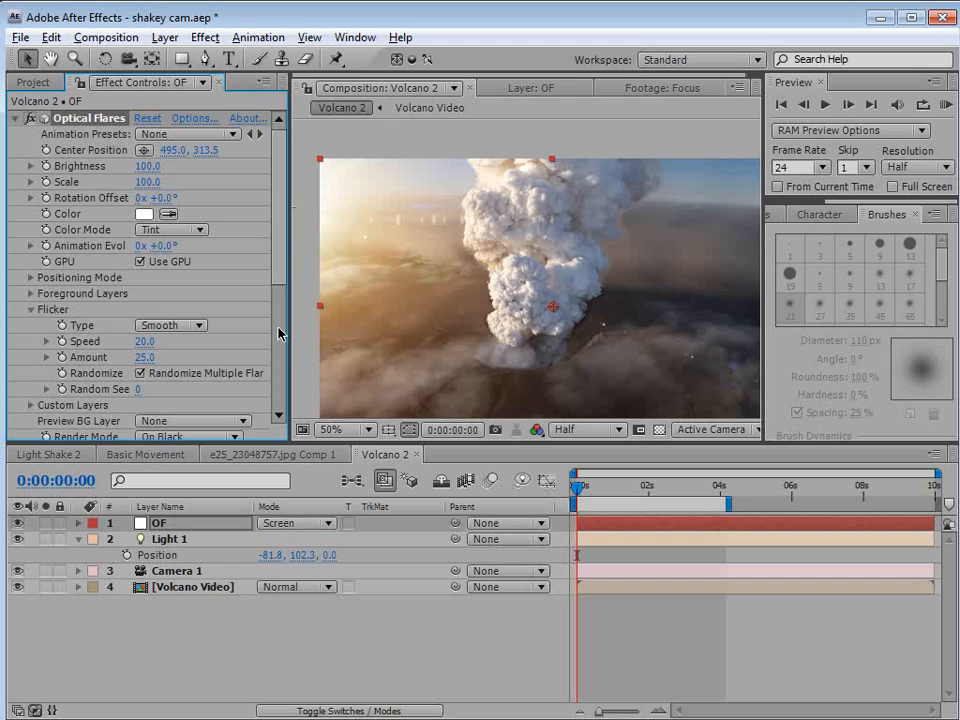
Solo the OF layer, scrub to about 0:00:01:18 to check the flare's flicker, and turn solo off again
{"action": "left_click", "coordinate": [46, 523]}
{"action": "left_click_drag", "start_coordinate": [580, 486], "coordinate": [644, 499]}
{"action": "left_click", "coordinate": [46, 523]}
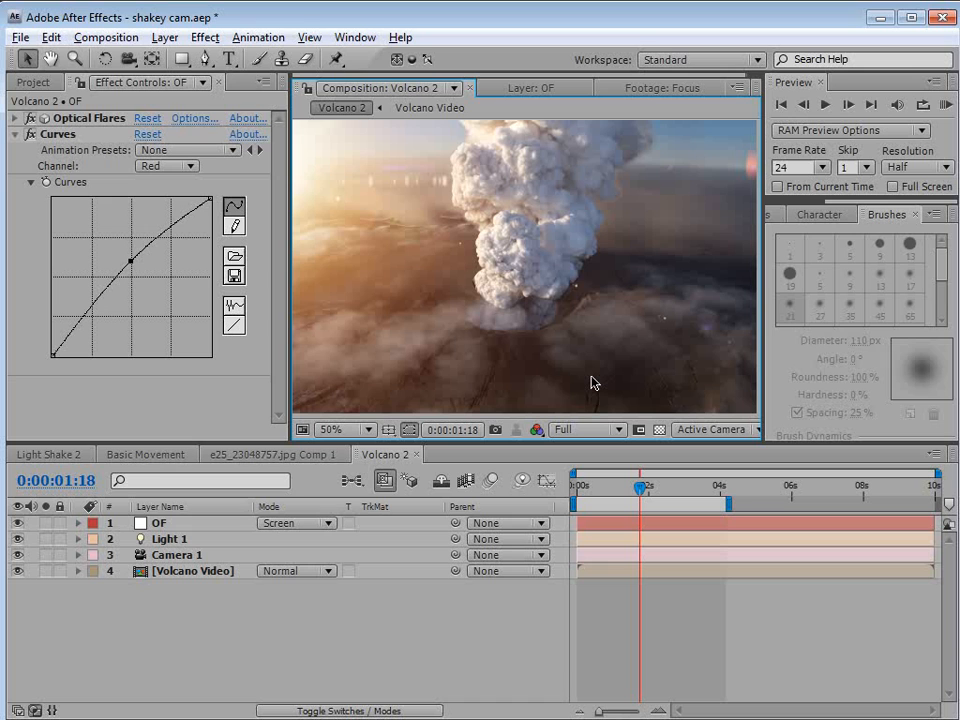
Create a white solid layer of 990 x 627 px in the Volcano 2 composition
{"action": "left_click", "coordinate": [165, 37]}
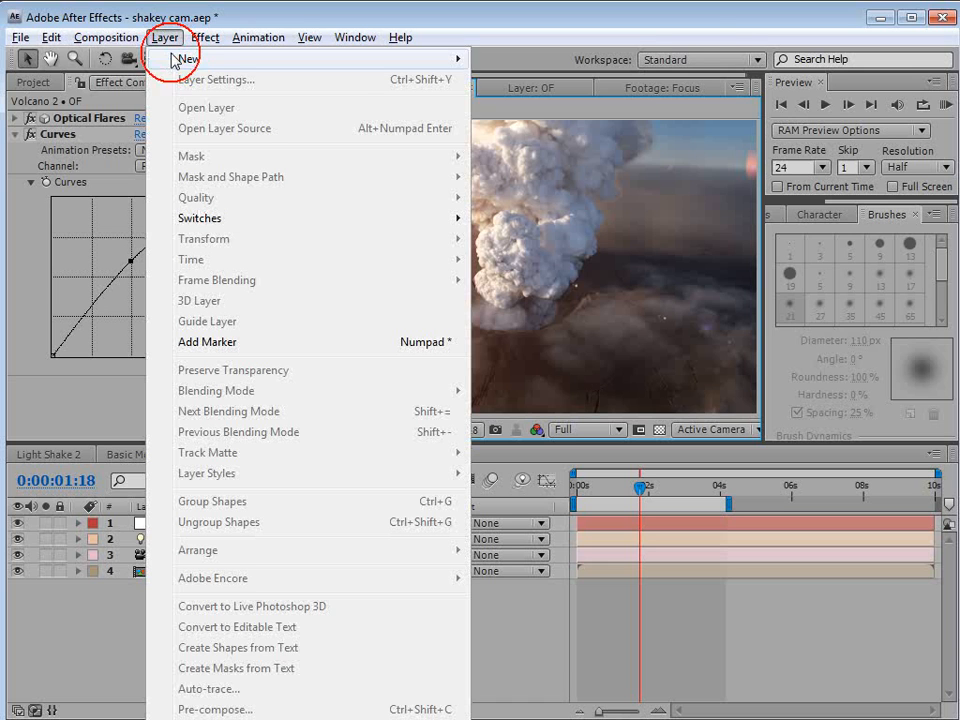
{"action": "mouse_move", "coordinate": [170, 58]}
{"action": "left_click", "coordinate": [516, 80]}
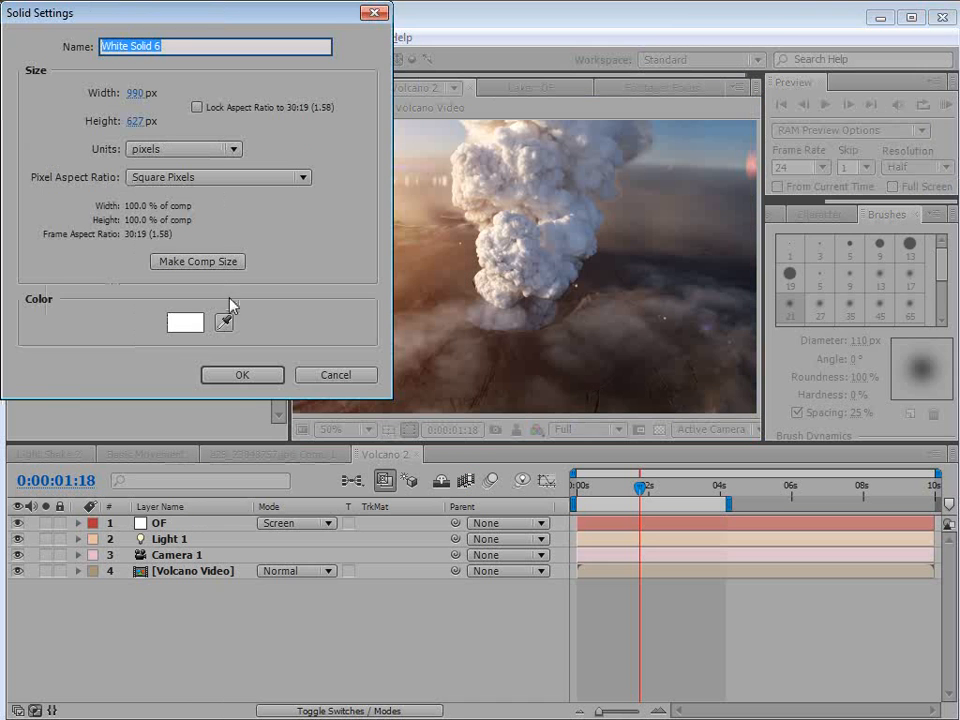
{"action": "left_click", "coordinate": [242, 375]}
Apply the CC Particle World effect to the White Solid 6 layer and set its Grid to Off
{"action": "left_click", "coordinate": [204, 37]}
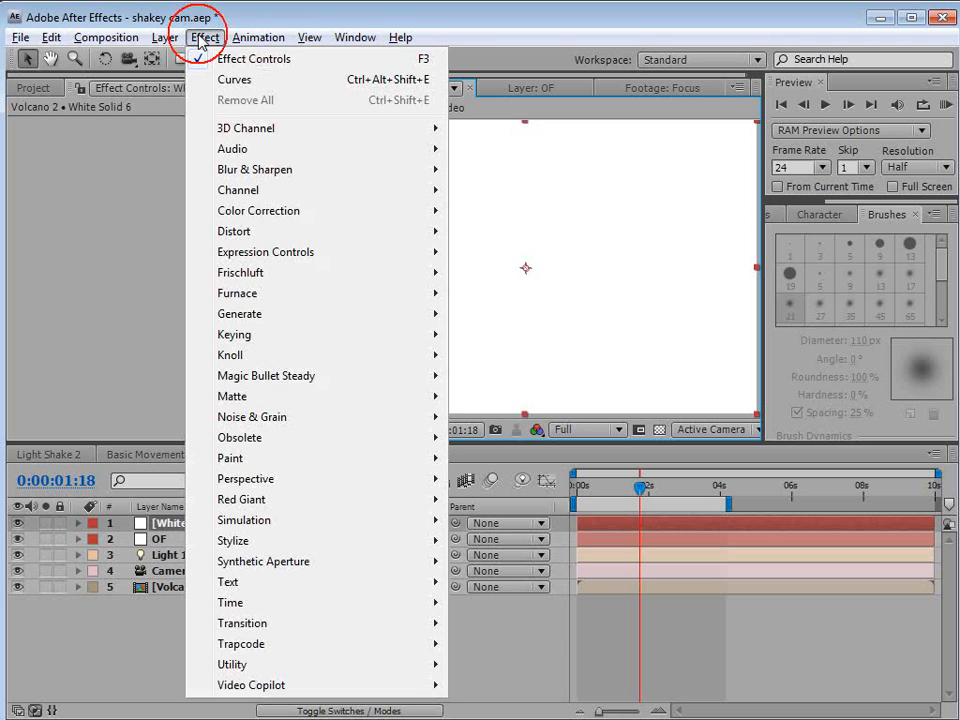
{"action": "mouse_move", "coordinate": [257, 520]}
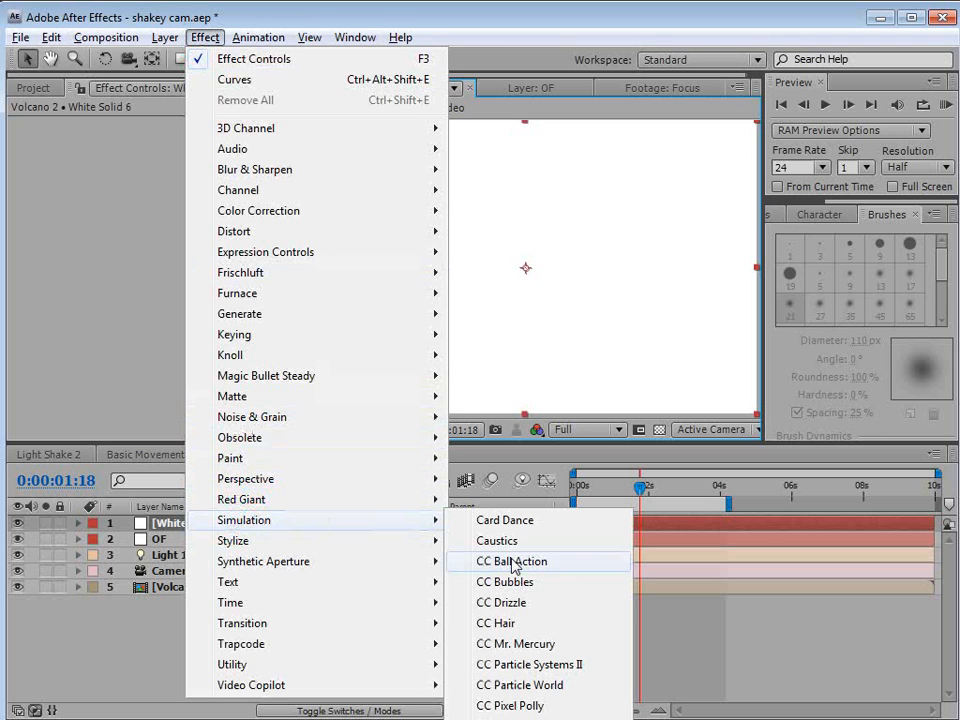
{"action": "left_click", "coordinate": [547, 688]}
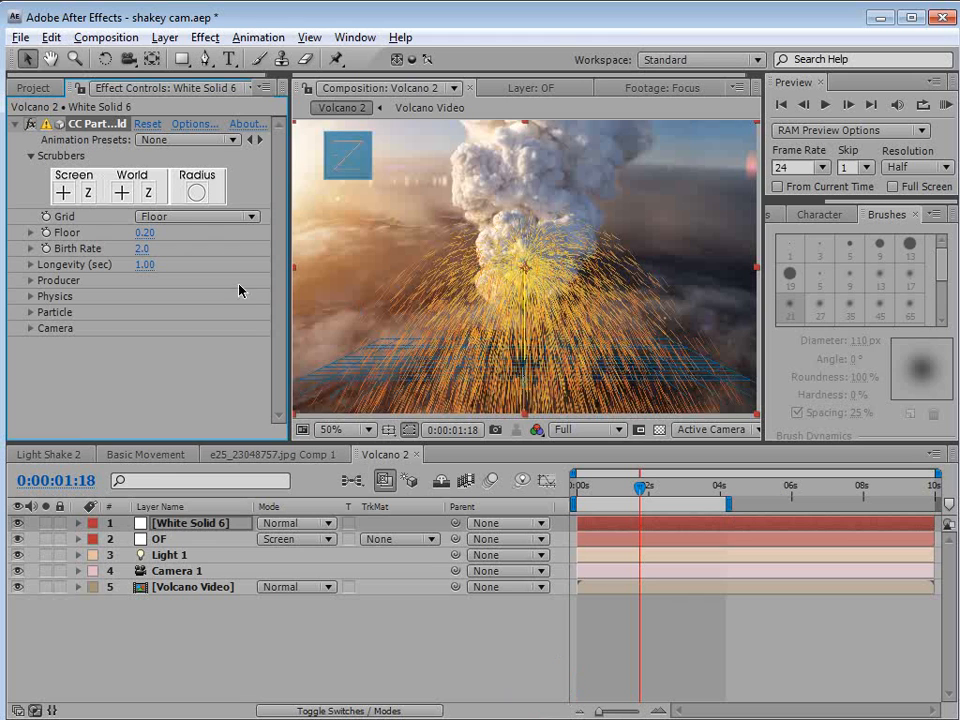
{"action": "left_click", "coordinate": [174, 219]}
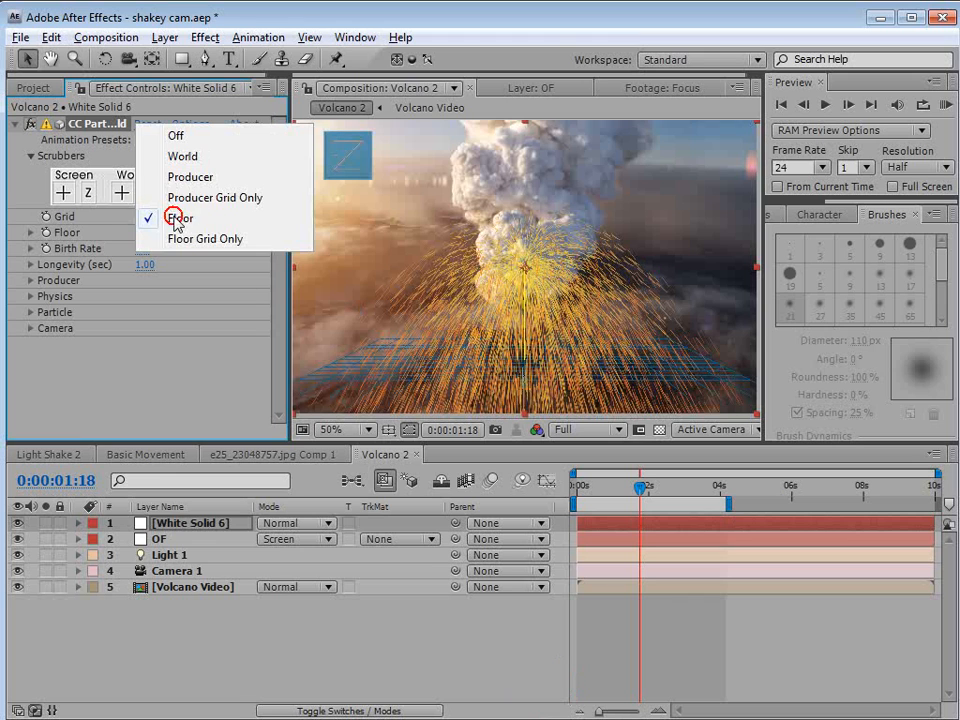
{"action": "left_click", "coordinate": [187, 143]}
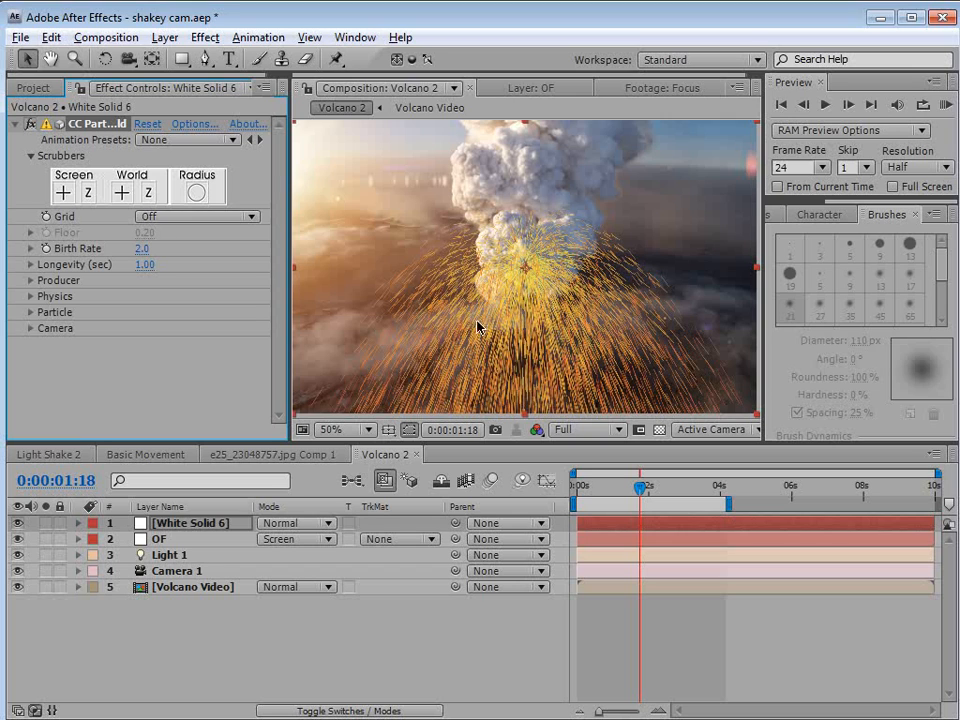
Spread the particle Producer across the scene with Radius X 1.4, Radius Y 0.7 and Radius Z 1.0
{"action": "left_click", "coordinate": [31, 281]}
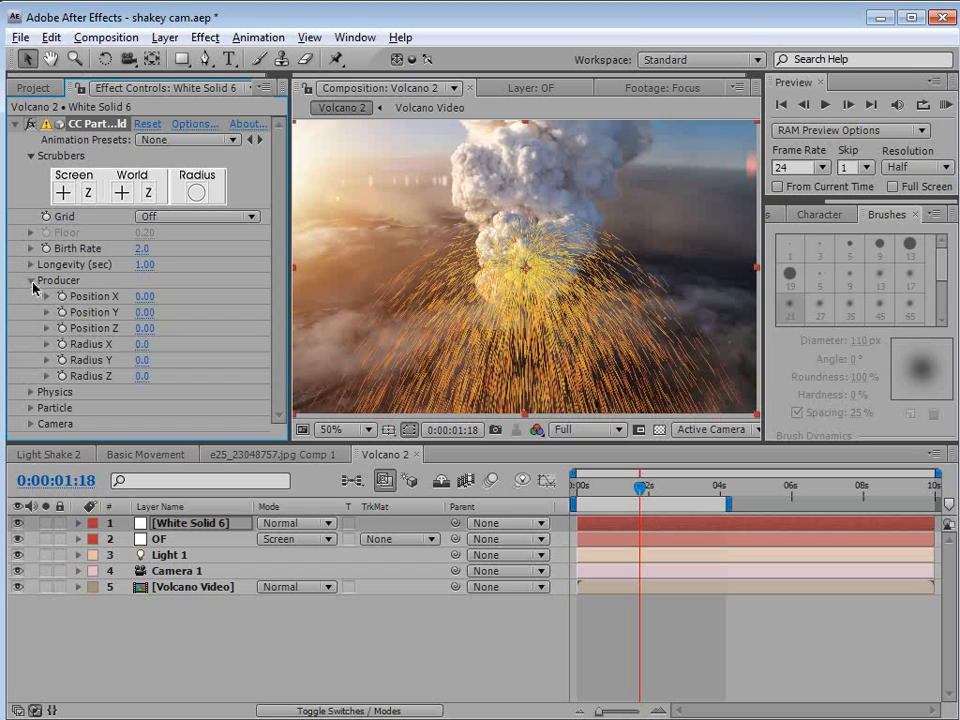
{"action": "mouse_move", "coordinate": [146, 362]}
{"action": "left_mouse_down"}
{"action": "mouse_move", "coordinate": [210, 375]}
{"action": "mouse_move", "coordinate": [250, 366]}
{"action": "mouse_move", "coordinate": [161, 345]}
{"action": "mouse_move", "coordinate": [210, 349]}
{"action": "left_mouse_up"}
{"action": "mouse_move", "coordinate": [145, 343]}
{"action": "left_mouse_down"}
{"action": "mouse_move", "coordinate": [193, 340]}
{"action": "mouse_move", "coordinate": [158, 367]}
{"action": "left_mouse_up"}
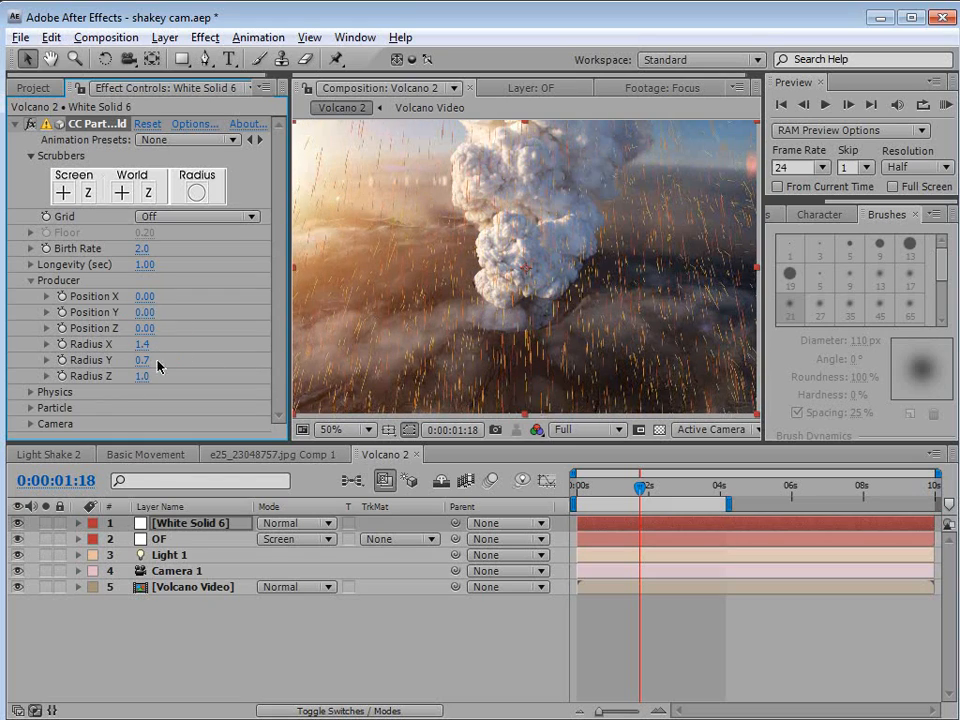
Set the White Solid 6 particle effect's velocity to 0.10 and its gravity to 0.050
{"action": "left_click", "coordinate": [32, 392]}
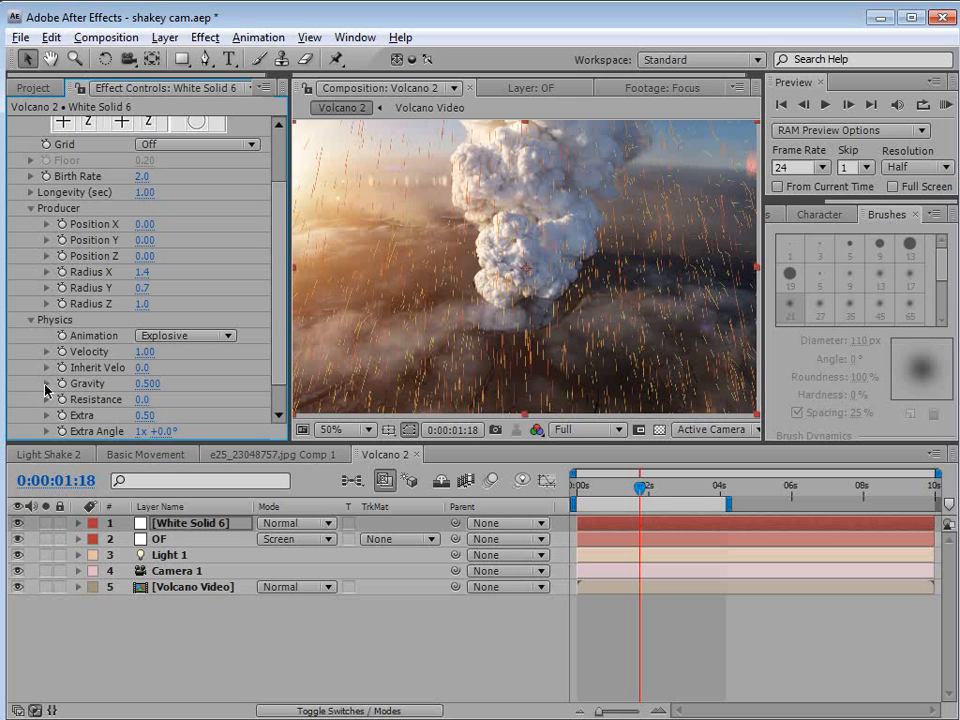
{"action": "left_click_drag", "start_coordinate": [143, 353], "coordinate": [140, 367]}
{"action": "left_click", "coordinate": [160, 352]}
{"action": "type", "text": "0.1"}
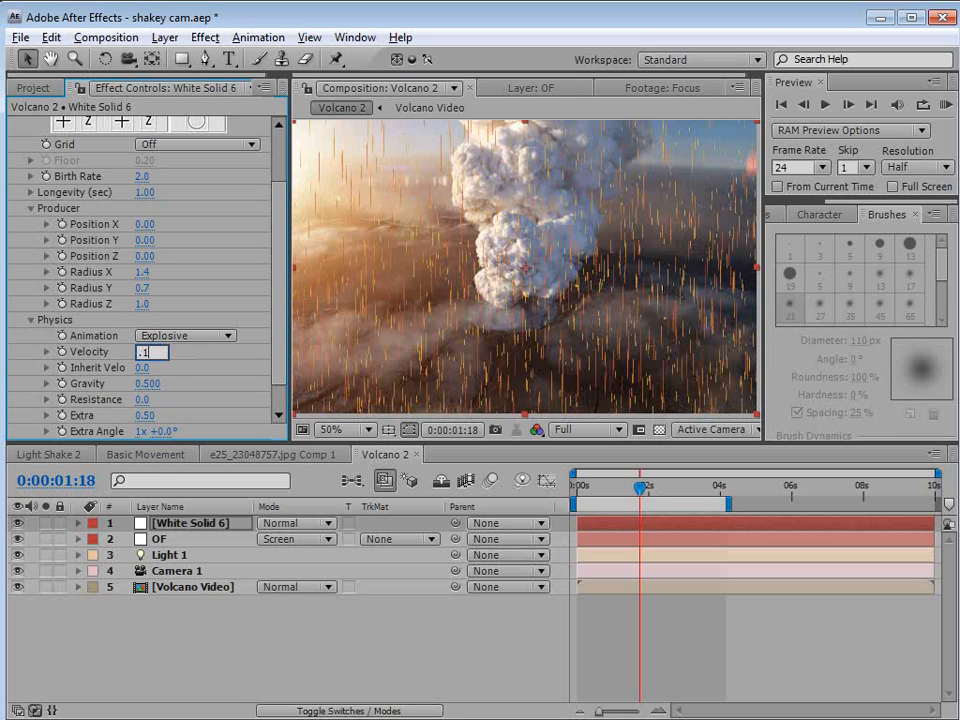
{"action": "key", "text": "Return"}
{"action": "left_click", "coordinate": [140, 383]}
{"action": "type", "text": ".05"}
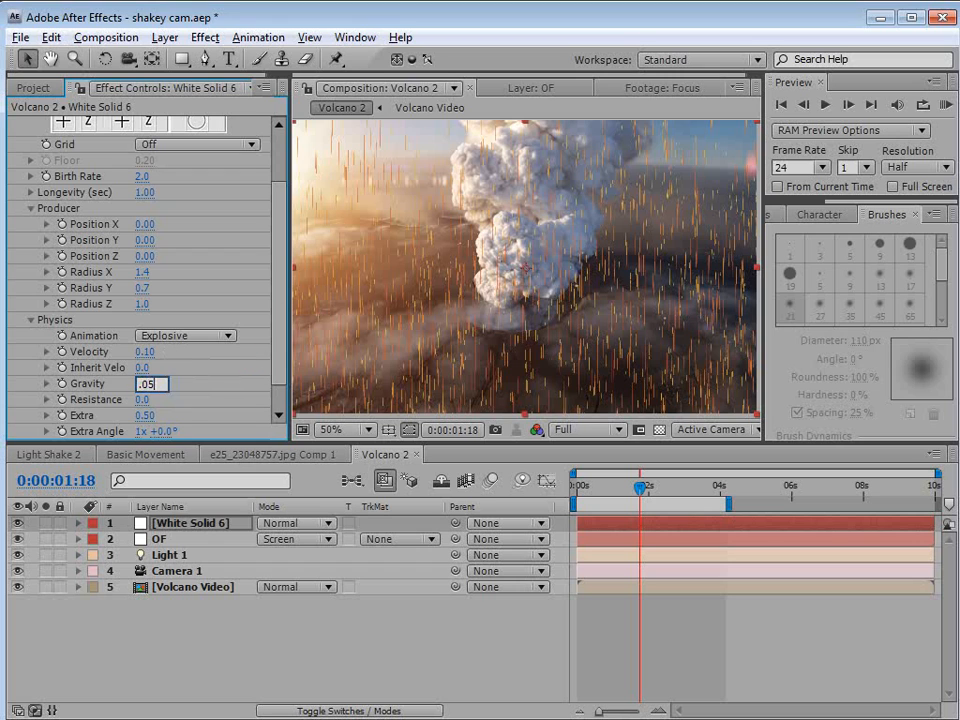
{"action": "key", "text": "Return"}
{"action": "left_click", "coordinate": [618, 489]}
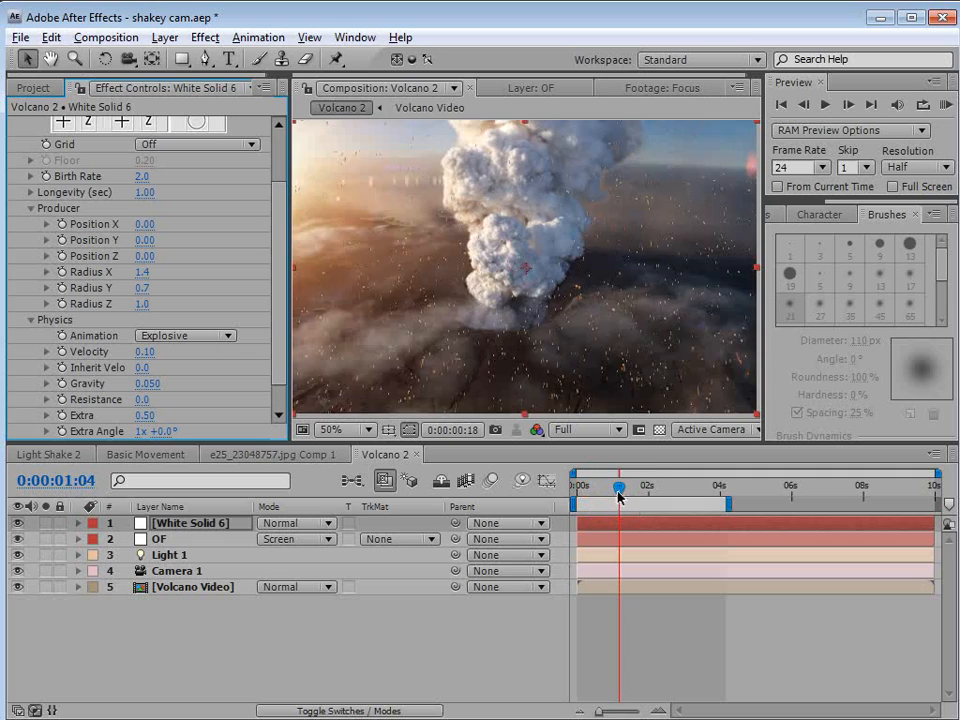
Solo the White Solid 6 layer and change its particle type to Faded Sphere
{"action": "left_click", "coordinate": [45, 523]}
{"action": "mouse_move", "coordinate": [618, 487]}
{"action": "left_mouse_down"}
{"action": "mouse_move", "coordinate": [645, 487]}
{"action": "mouse_move", "coordinate": [635, 487]}
{"action": "left_mouse_up"}
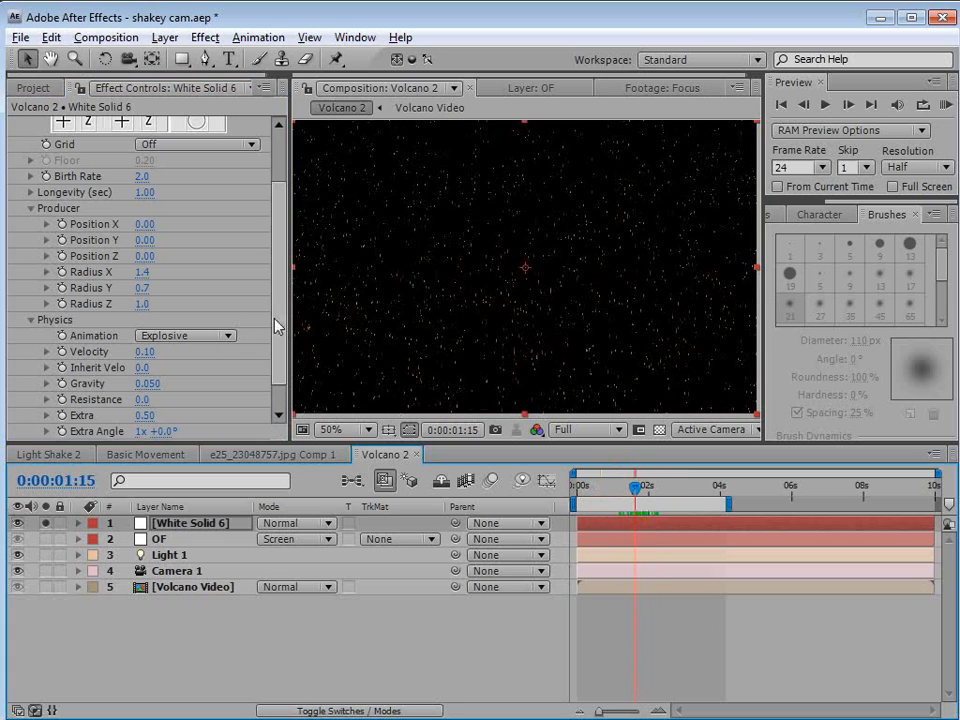
{"action": "left_click_drag", "start_coordinate": [277, 326], "coordinate": [281, 354]}
{"action": "left_click", "coordinate": [30, 415]}
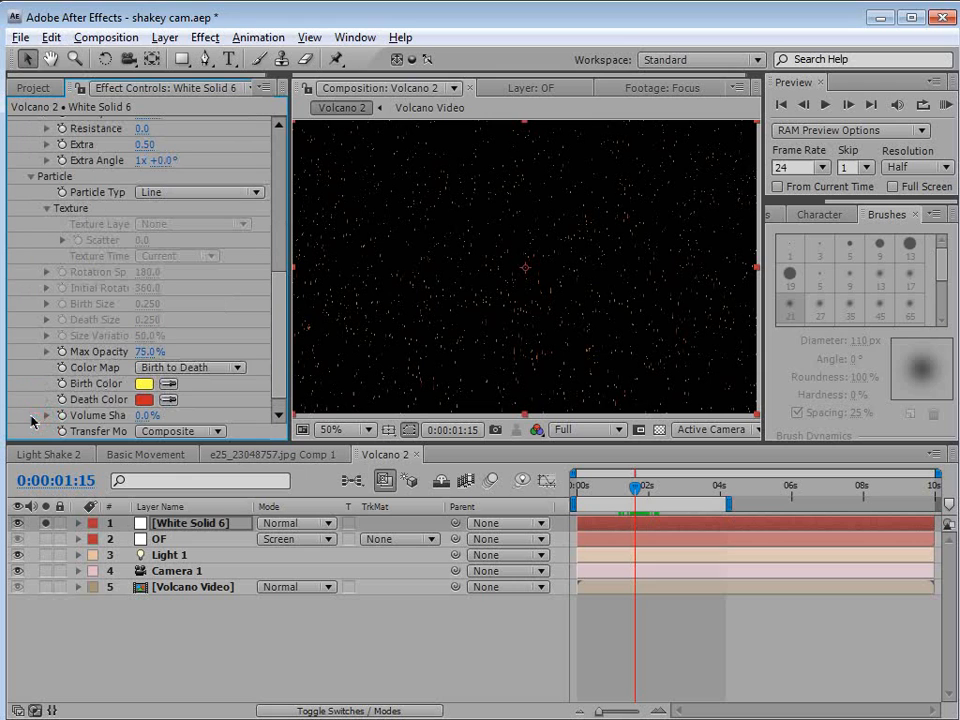
{"action": "left_click", "coordinate": [148, 191]}
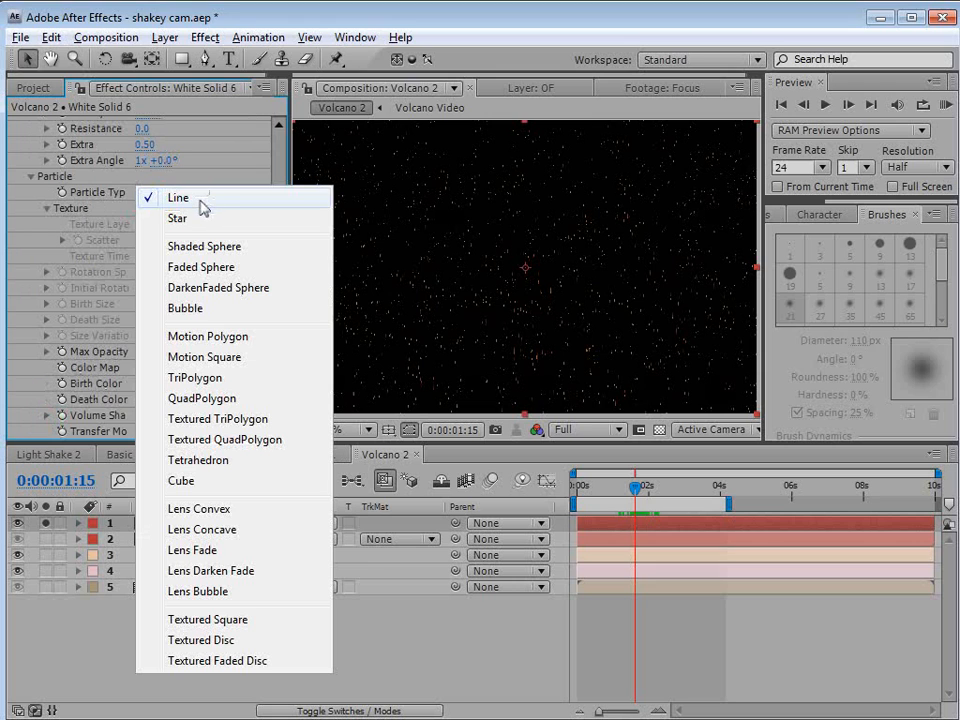
{"action": "left_click", "coordinate": [237, 270]}
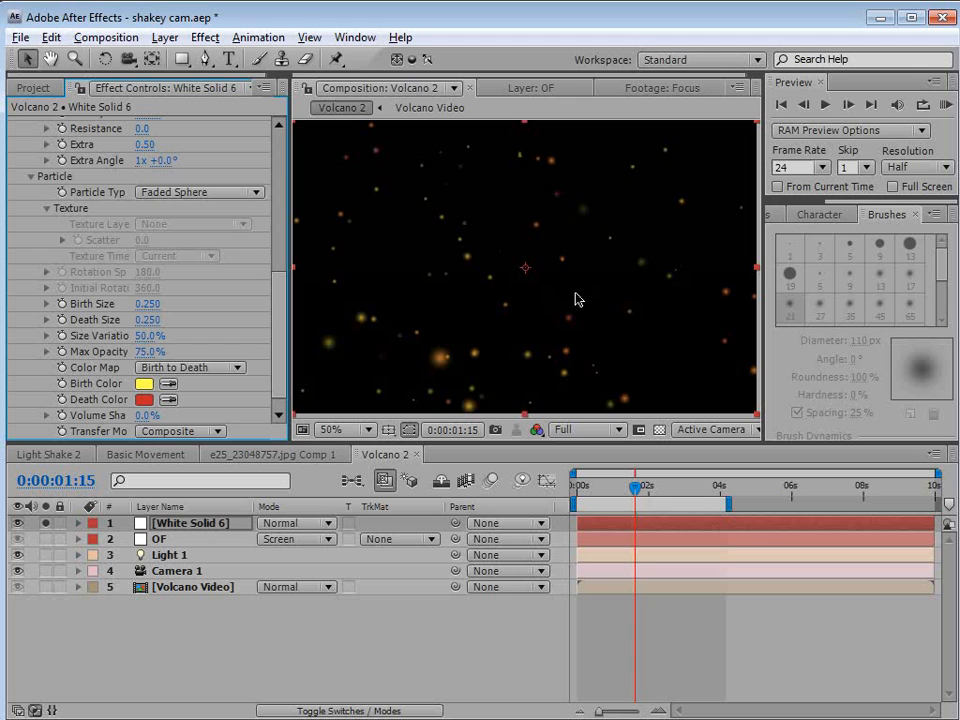
Set the particles' longevity to 3 seconds
{"action": "left_click_drag", "start_coordinate": [280, 333], "coordinate": [280, 198]}
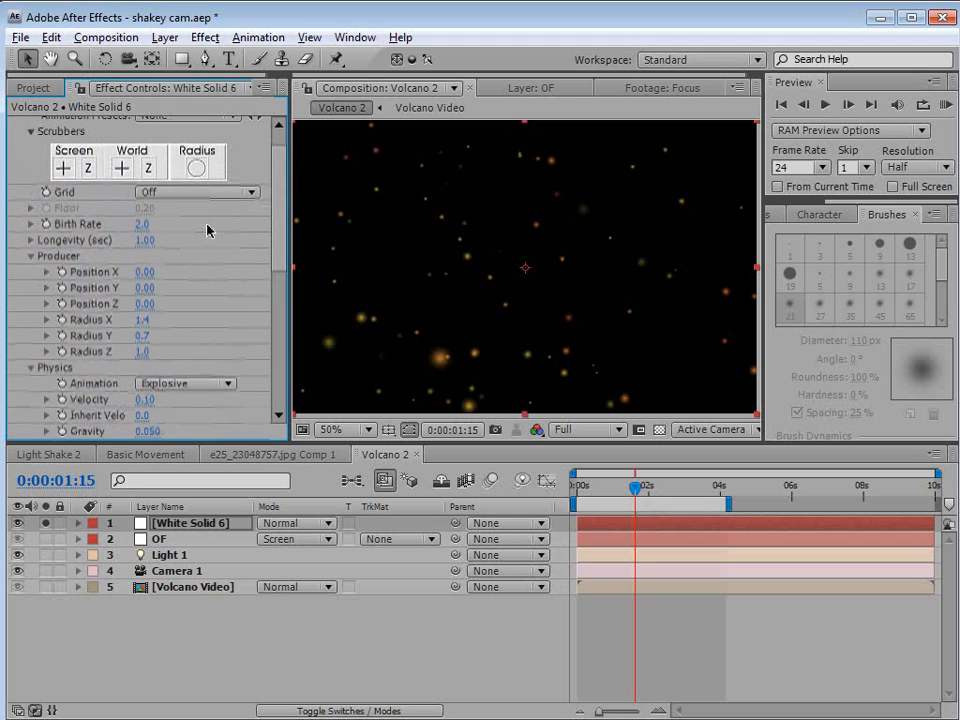
{"action": "left_click", "coordinate": [143, 240]}
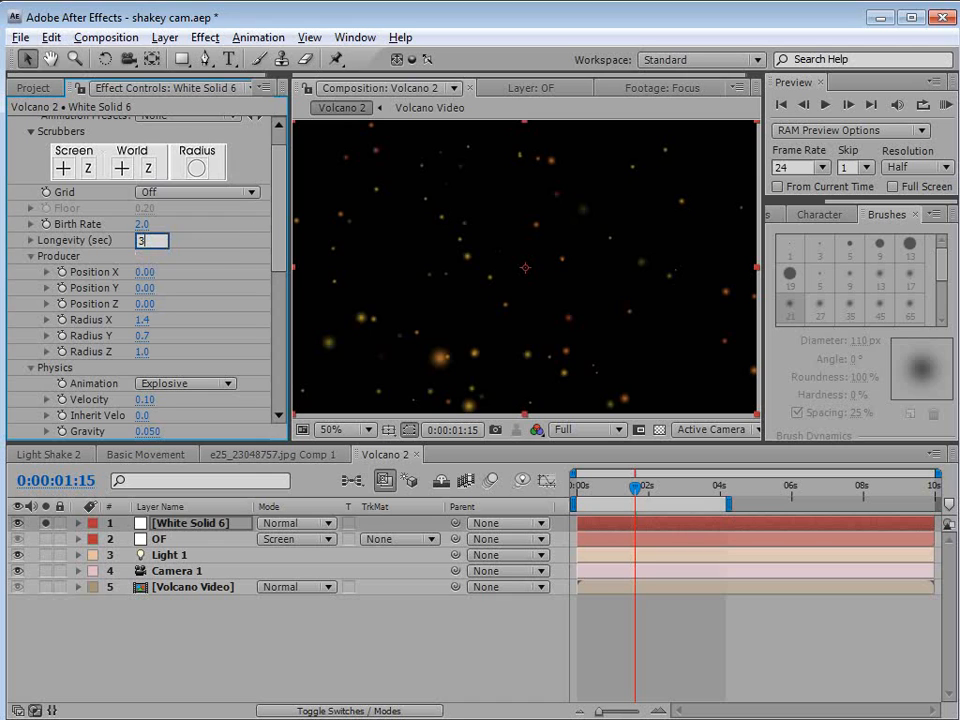
{"action": "type", "text": "3"}
{"action": "key", "text": "Return"}
Enable Force Motionblur in the particle effect's rendering options and accept the settings
{"action": "scroll", "coordinate": [279, 236], "scroll_direction": "up", "scroll_amount": 2}
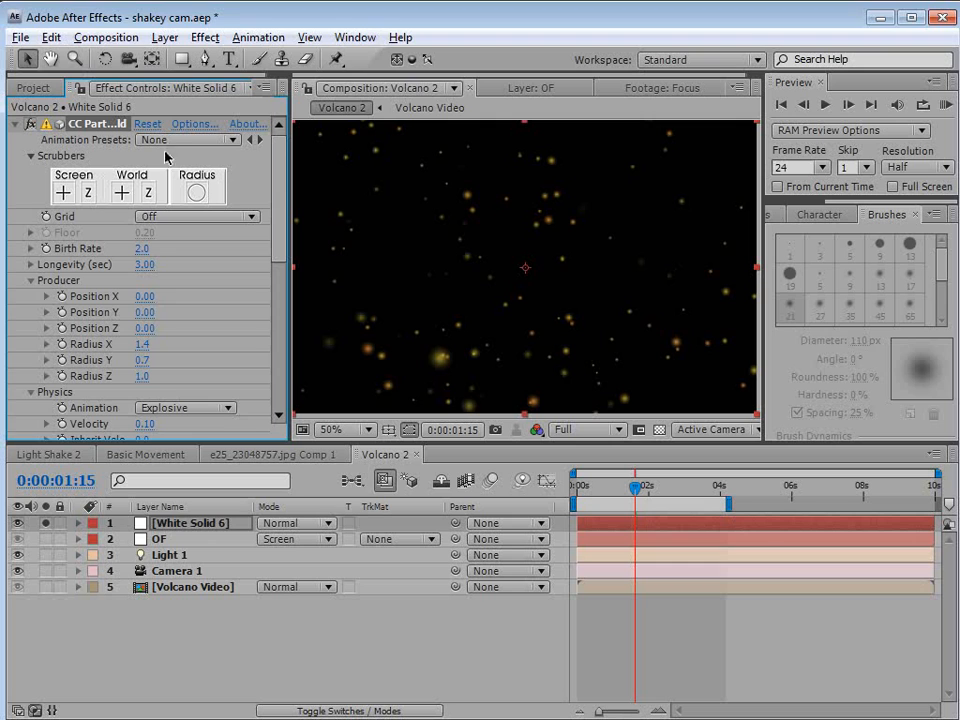
{"action": "left_click", "coordinate": [194, 124]}
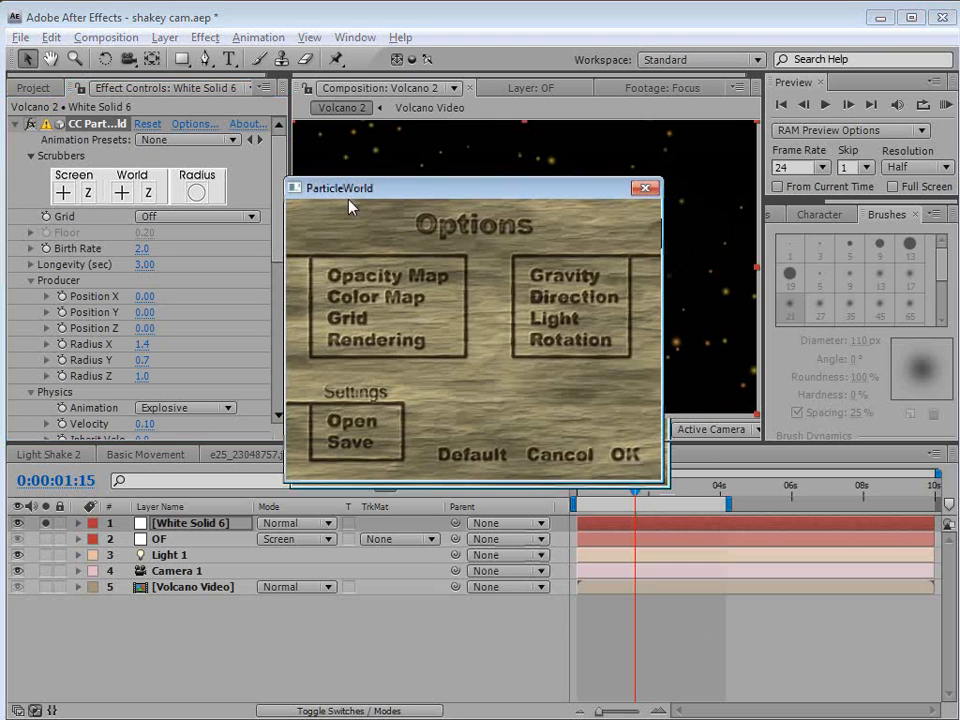
{"action": "left_click", "coordinate": [355, 333]}
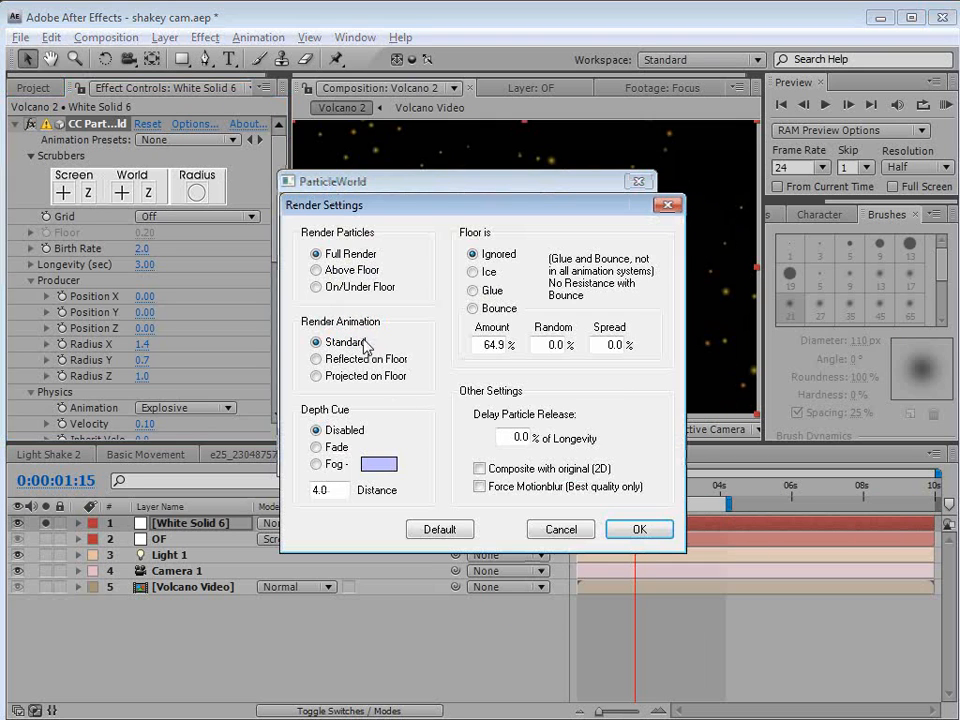
{"action": "left_click", "coordinate": [481, 486]}
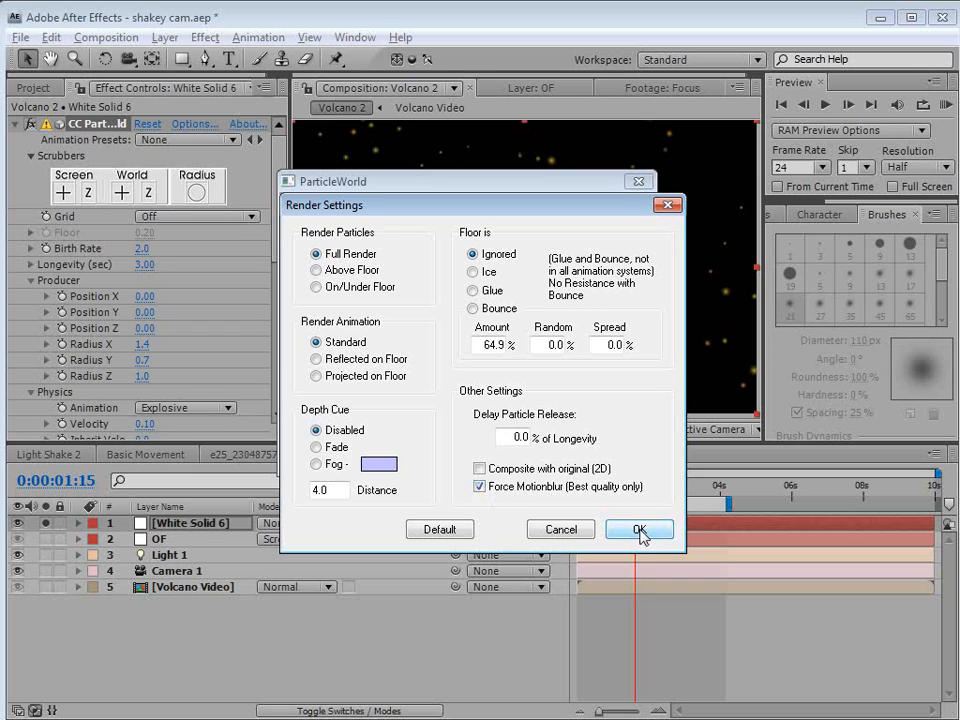
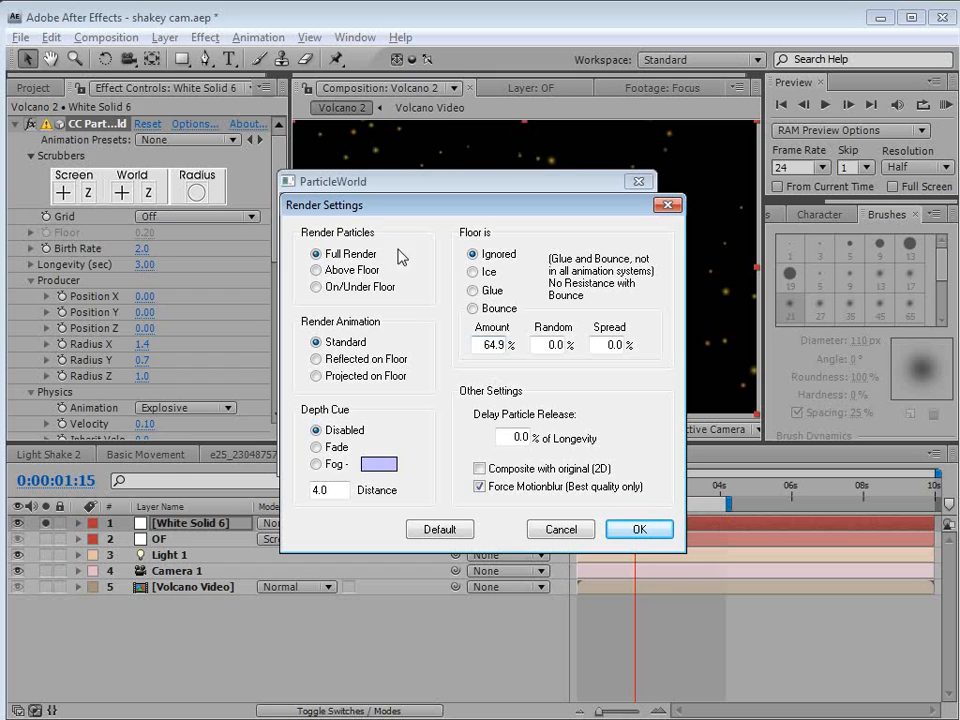
{"action": "left_click_drag", "start_coordinate": [347, 205], "coordinate": [316, 150]}
{"action": "left_click", "coordinate": [607, 473]}
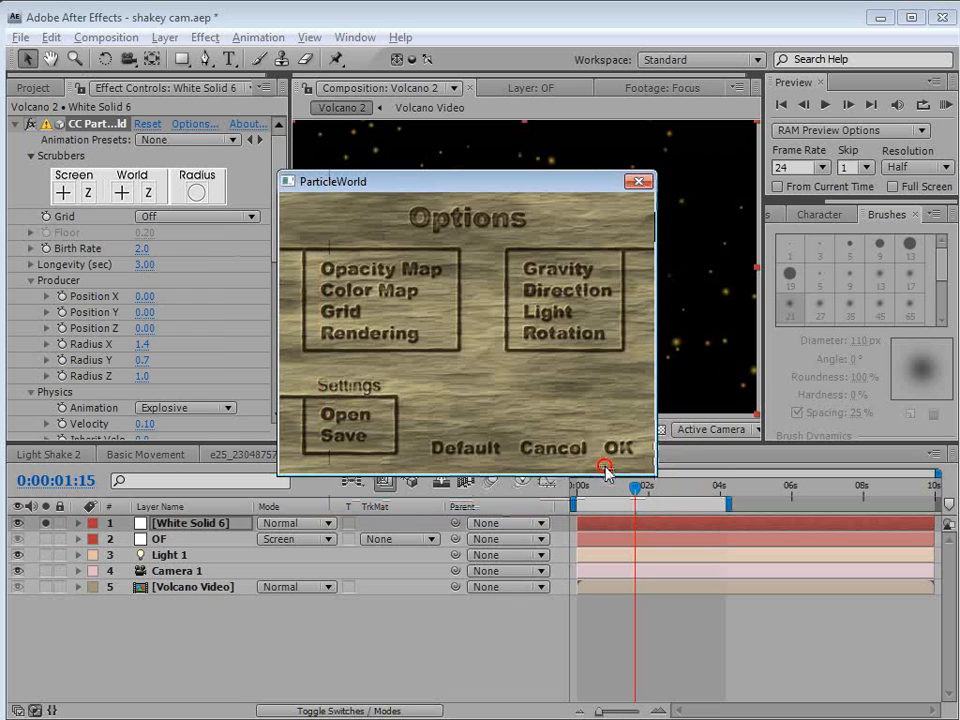
{"action": "left_click", "coordinate": [617, 452]}
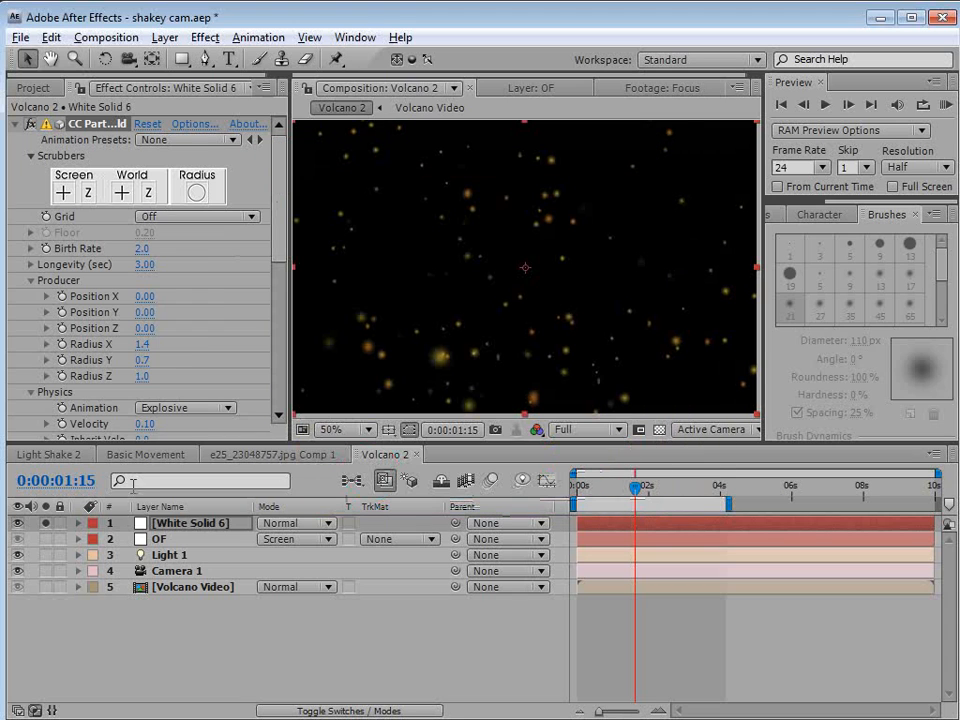
Try the timeline's motion blur switches on the White Solid 6 layer
{"action": "key", "text": "F4"}
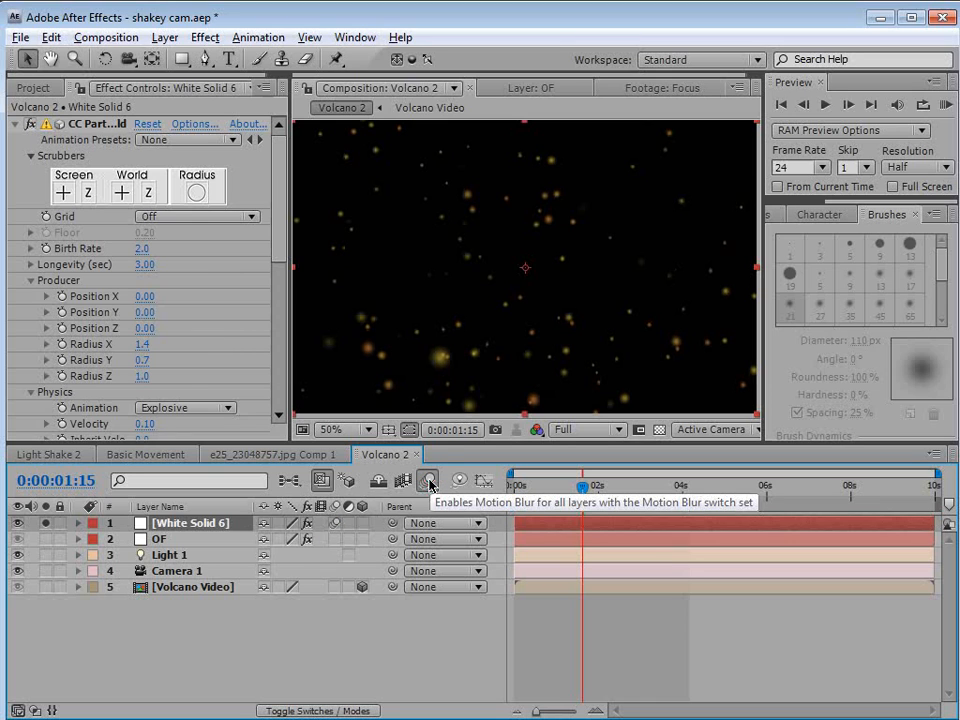
{"action": "left_click", "coordinate": [430, 485]}
{"action": "left_click", "coordinate": [429, 483]}
Inspect the opacity map in the particle effect's options and close it without changes
{"action": "left_click", "coordinate": [202, 124]}
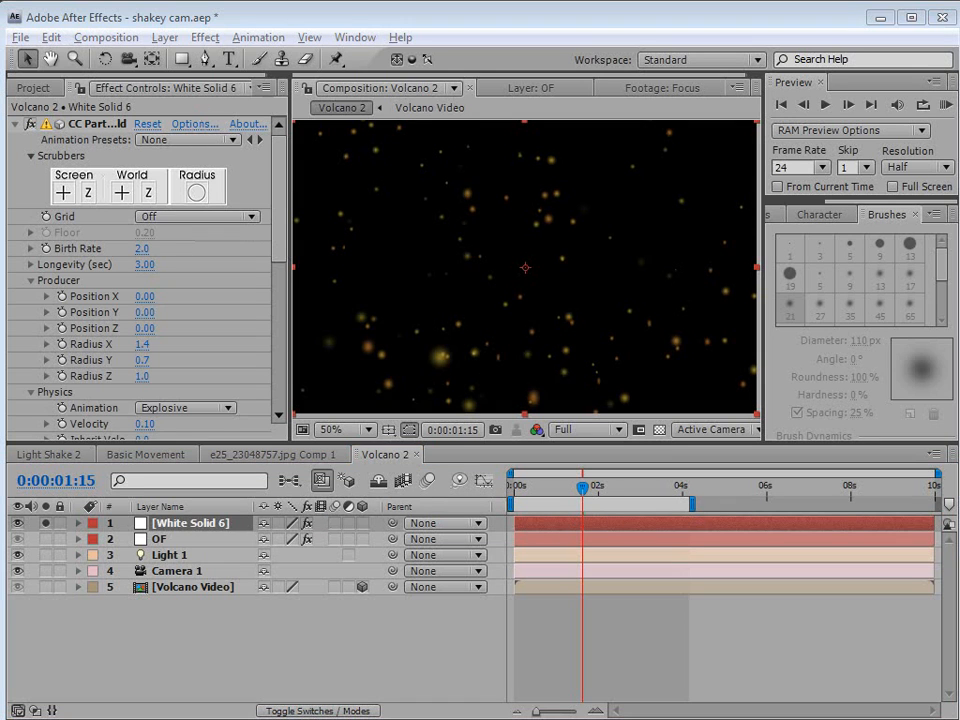
{"action": "left_click", "coordinate": [402, 326]}
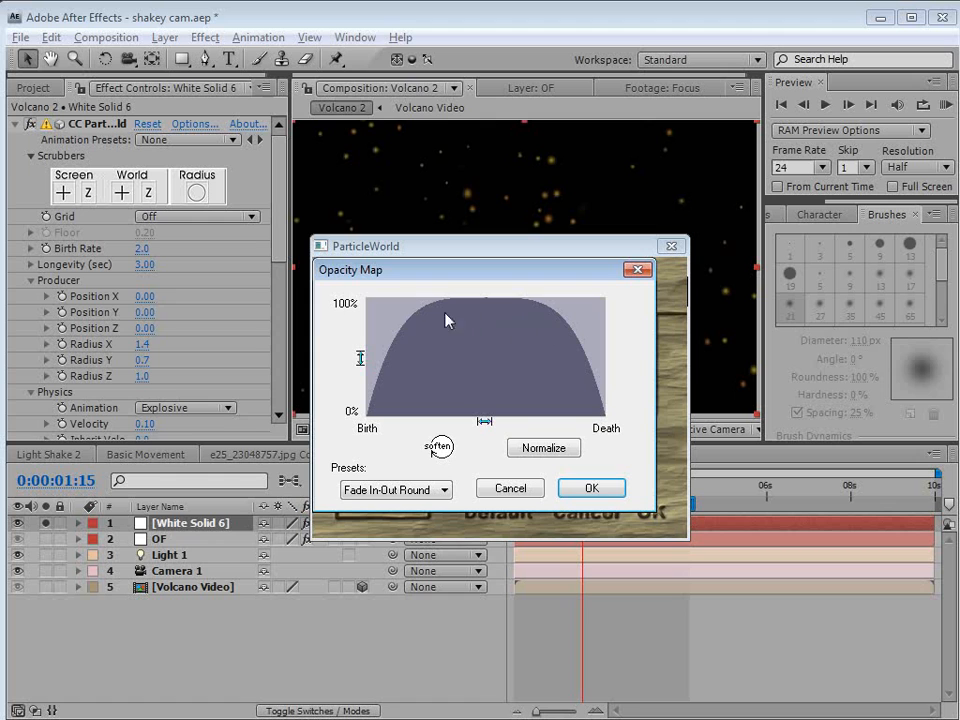
{"action": "left_click", "coordinate": [510, 488]}
{"action": "left_click", "coordinate": [577, 522]}
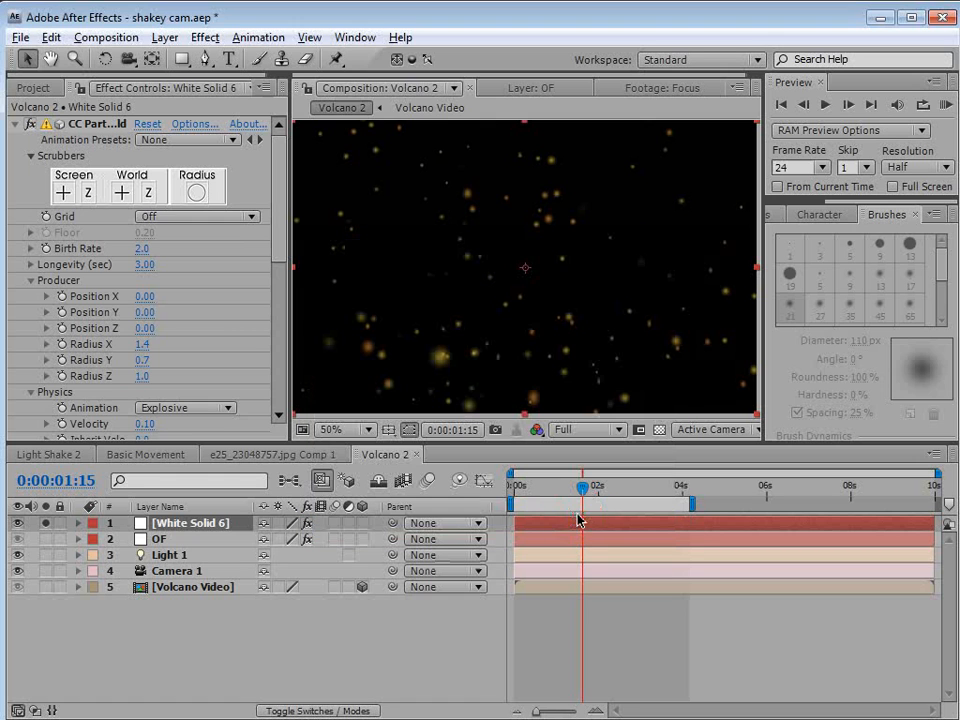
Review the particles' start and shift the White Solid 6 layer about two seconds earlier in time
{"action": "left_click_drag", "start_coordinate": [586, 487], "coordinate": [540, 517]}
{"action": "key", "text": "space"}
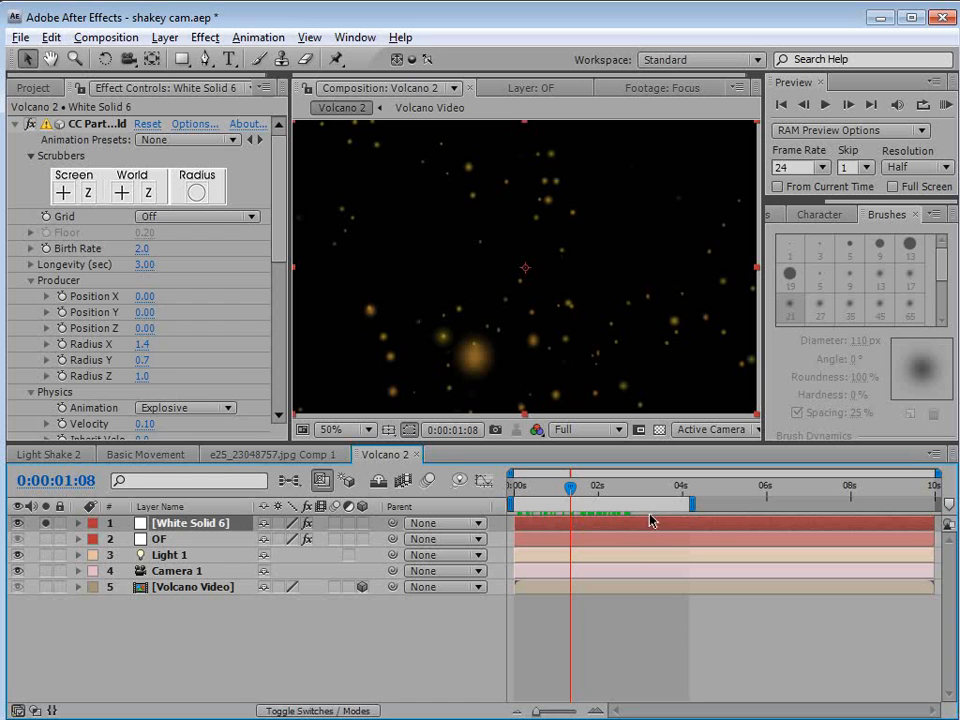
Set the White Solid 6 layer's blending mode to Screen and turn off its solo
{"action": "key", "text": "F4"}
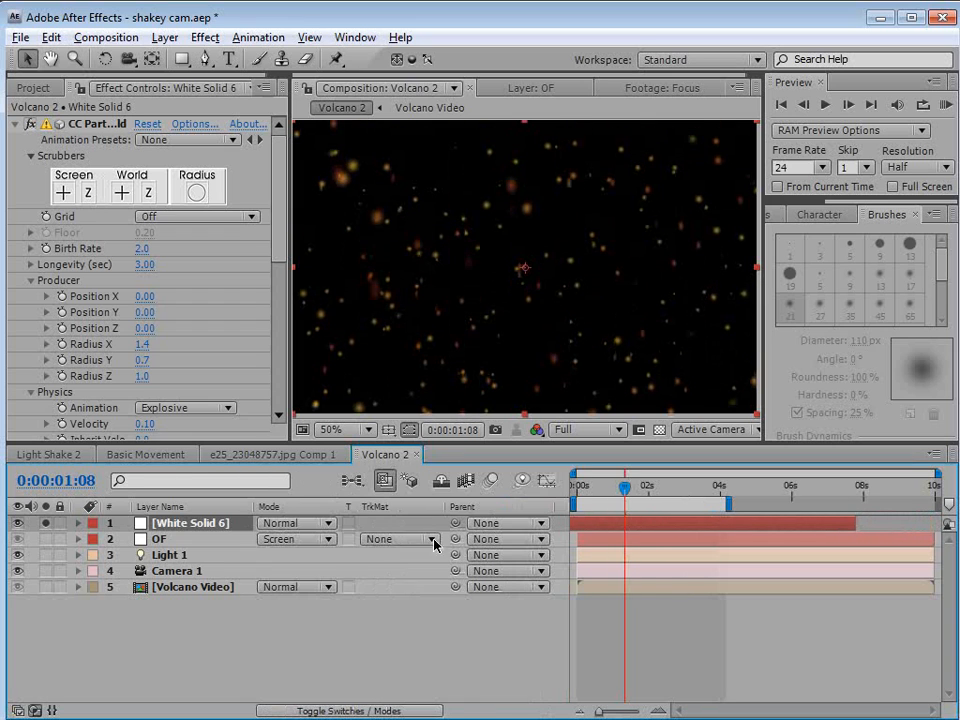
{"action": "left_click", "coordinate": [292, 524]}
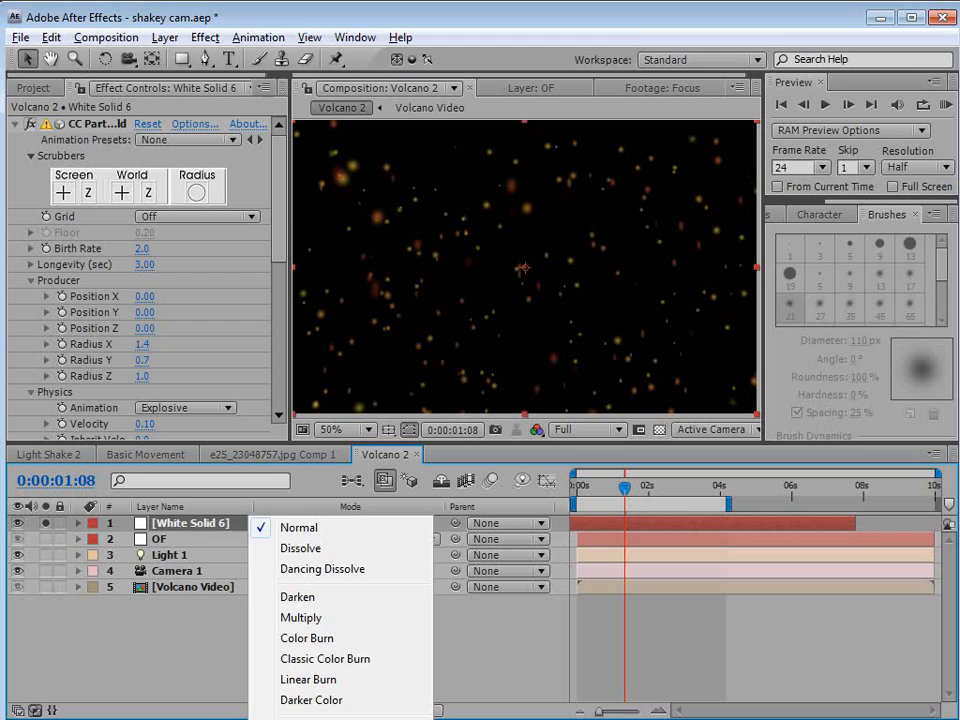
{"action": "left_click", "coordinate": [299, 719]}
{"action": "left_click", "coordinate": [44, 524]}
Reduce the particles' birth size to 0.120 and death size to 0.050
{"action": "left_click_drag", "start_coordinate": [283, 216], "coordinate": [266, 343]}
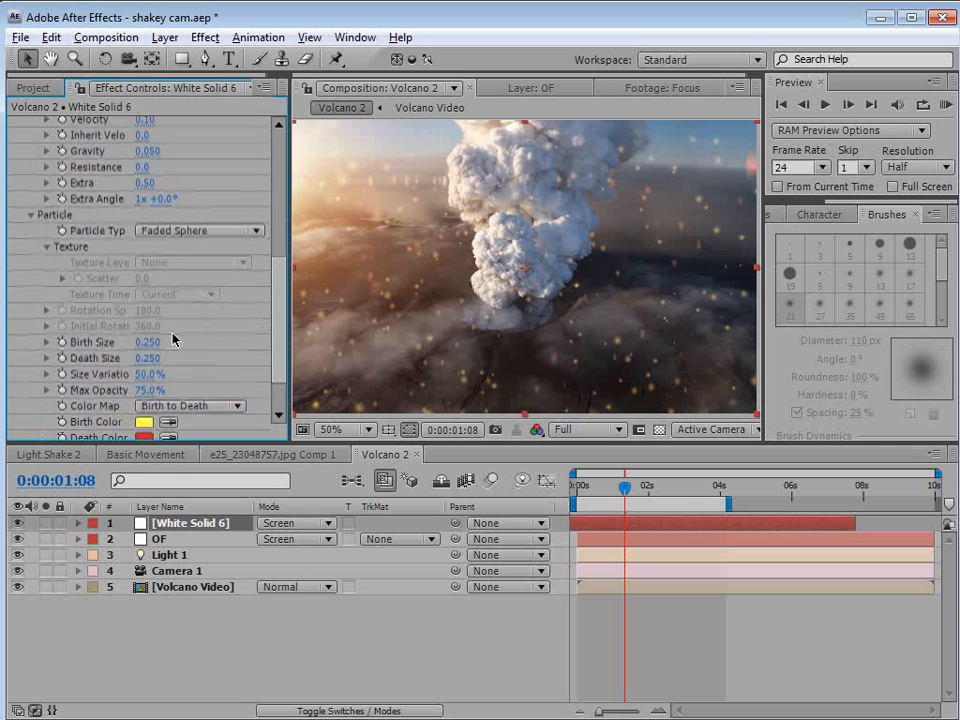
{"action": "mouse_move", "coordinate": [149, 358]}
{"action": "left_mouse_down"}
{"action": "mouse_move", "coordinate": [134, 358]}
{"action": "mouse_move", "coordinate": [147, 343]}
{"action": "mouse_move", "coordinate": [129, 344]}
{"action": "mouse_move", "coordinate": [139, 342]}
{"action": "left_mouse_up"}
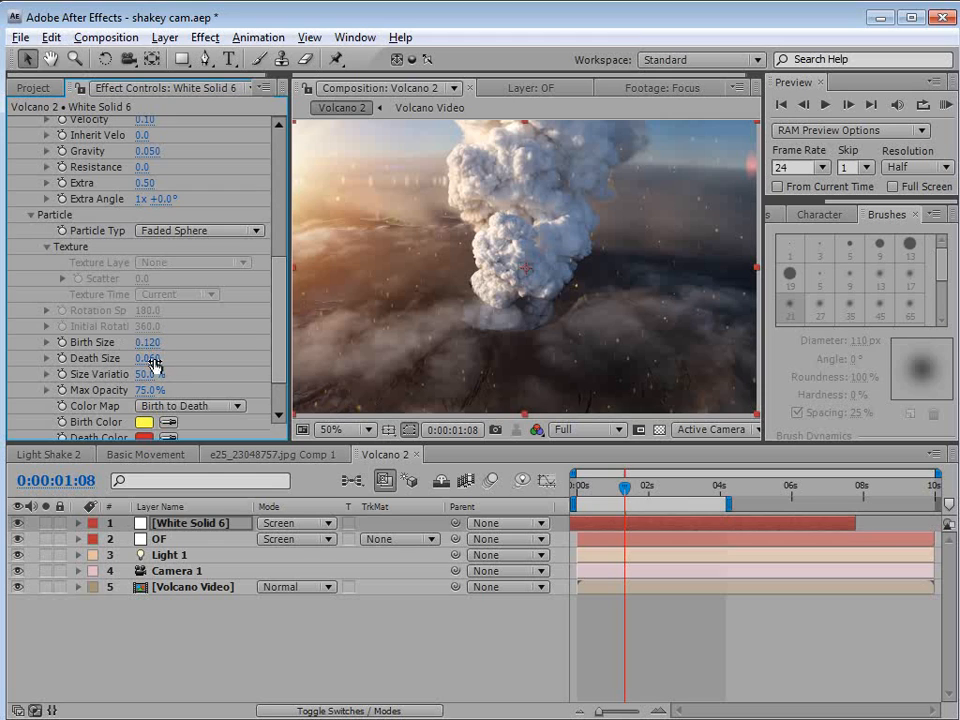
{"action": "left_click_drag", "start_coordinate": [627, 489], "coordinate": [645, 485]}
Lower the White Solid 6 layer's opacity to 62% and check the particles further along the timeline
{"action": "key", "text": "t"}
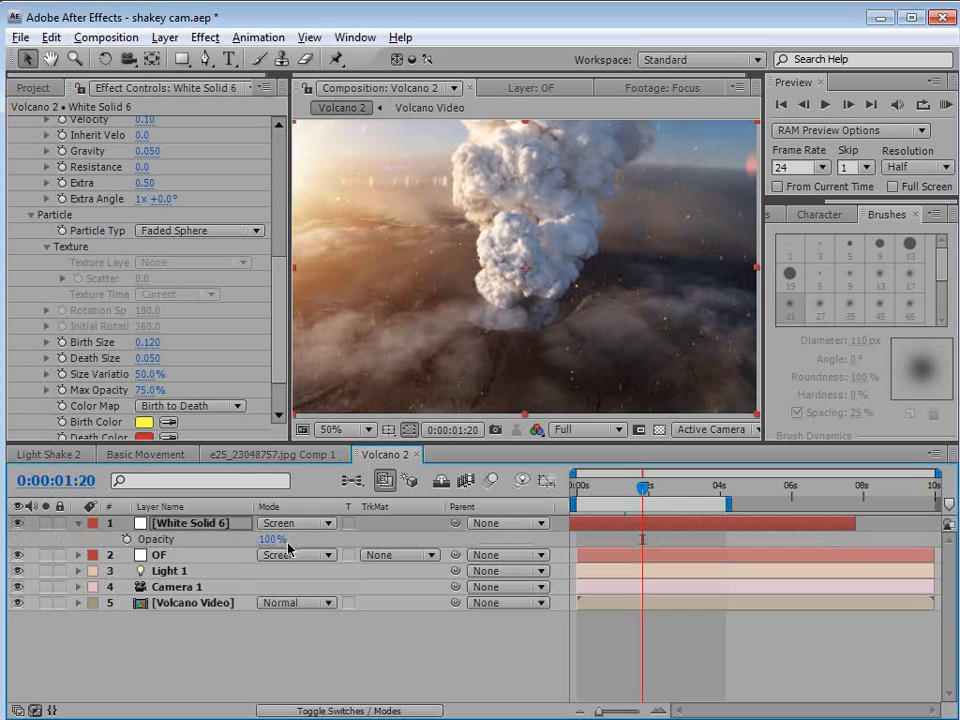
{"action": "left_click_drag", "start_coordinate": [270, 540], "coordinate": [237, 546]}
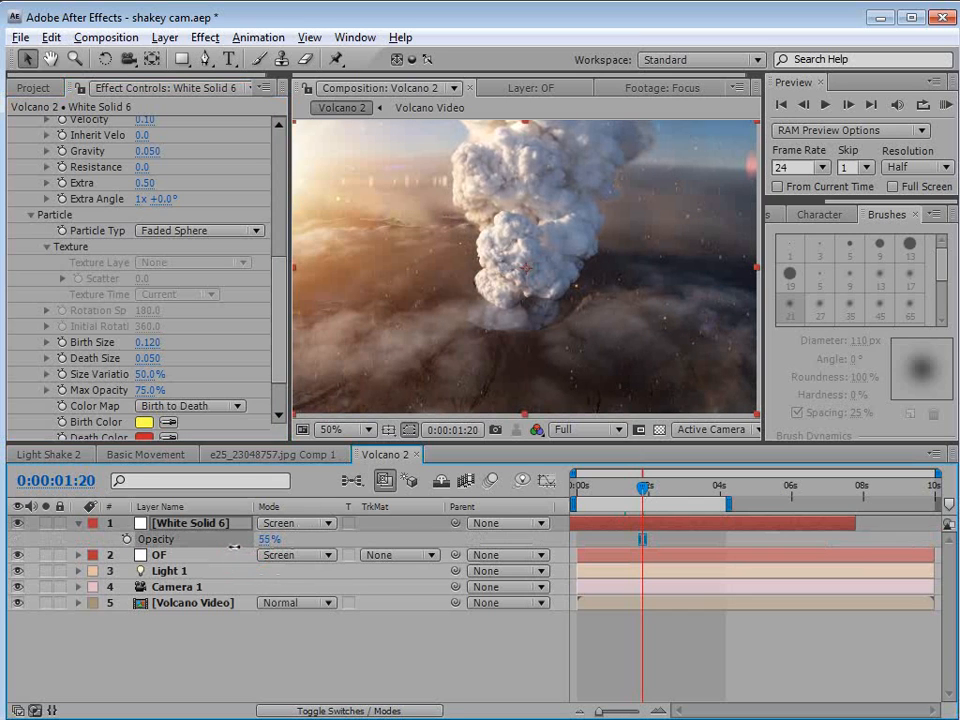
{"action": "left_click_drag", "start_coordinate": [642, 487], "coordinate": [676, 490]}
Set the particle velocity to 0.20 and the gravity to 0.010
{"action": "scroll", "coordinate": [200, 250], "scroll_direction": "up", "scroll_amount": 5}
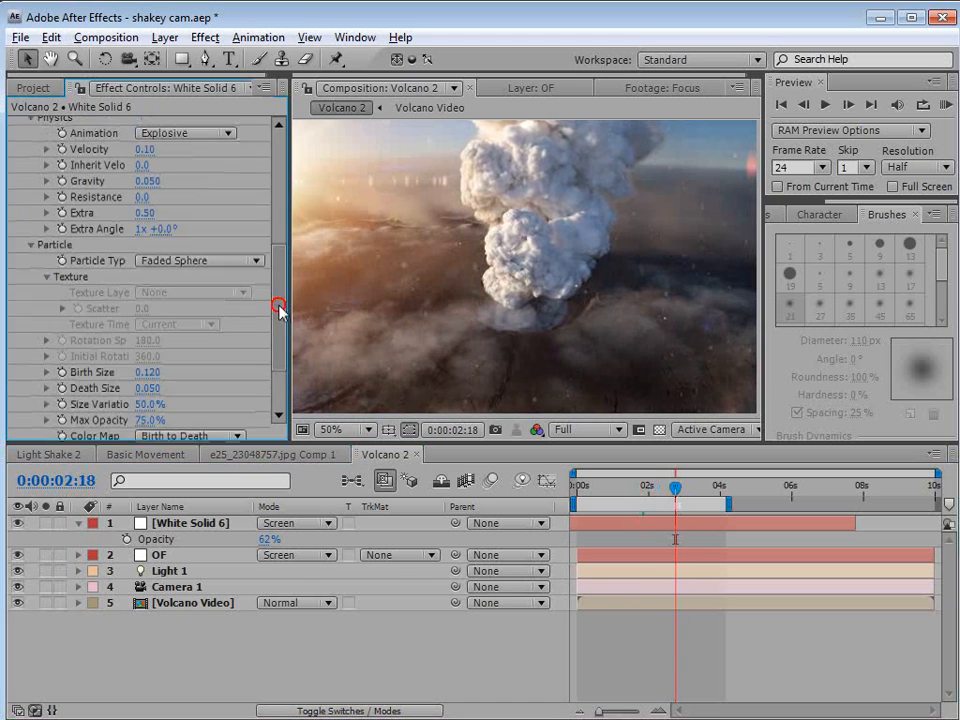
{"action": "left_click", "coordinate": [149, 224]}
{"action": "type", "text": ".010"}
{"action": "key", "text": "Return"}
{"action": "left_click_drag", "start_coordinate": [675, 487], "coordinate": [637, 492]}
Adjust the particle producer's radius to 1.6 in X, 0.6 in Y and 1.5 in Z
{"action": "left_click_drag", "start_coordinate": [281, 305], "coordinate": [280, 252]}
{"action": "left_click", "coordinate": [146, 285]}
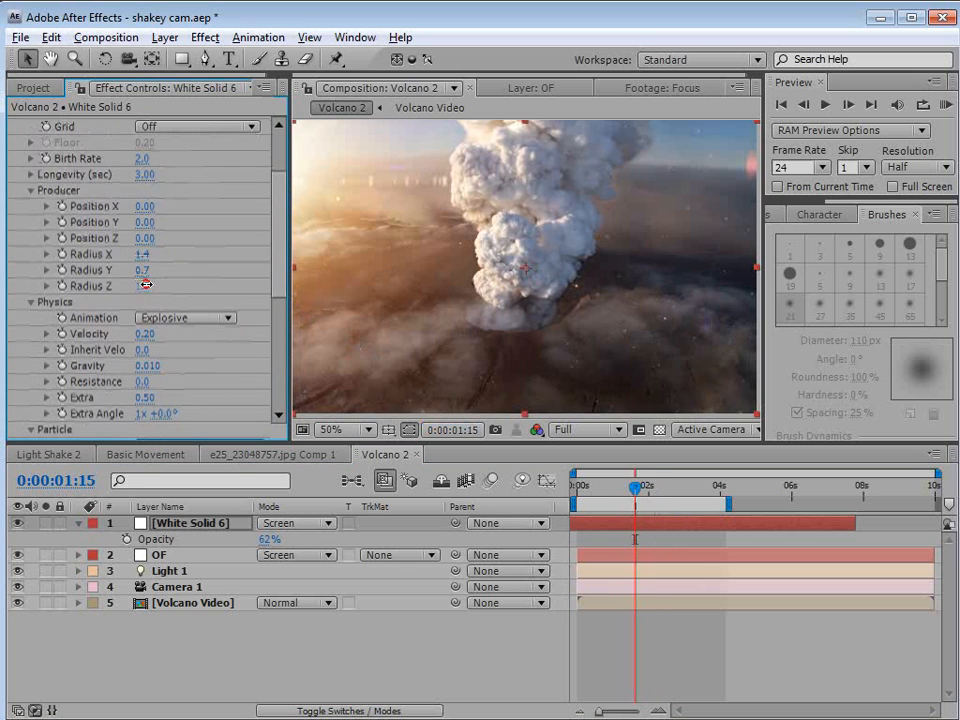
{"action": "left_click_drag", "start_coordinate": [162, 285], "coordinate": [236, 273]}
{"action": "mouse_move", "coordinate": [154, 268]}
{"action": "left_mouse_down"}
{"action": "mouse_move", "coordinate": [146, 268]}
{"action": "mouse_move", "coordinate": [157, 252]}
{"action": "left_mouse_up"}
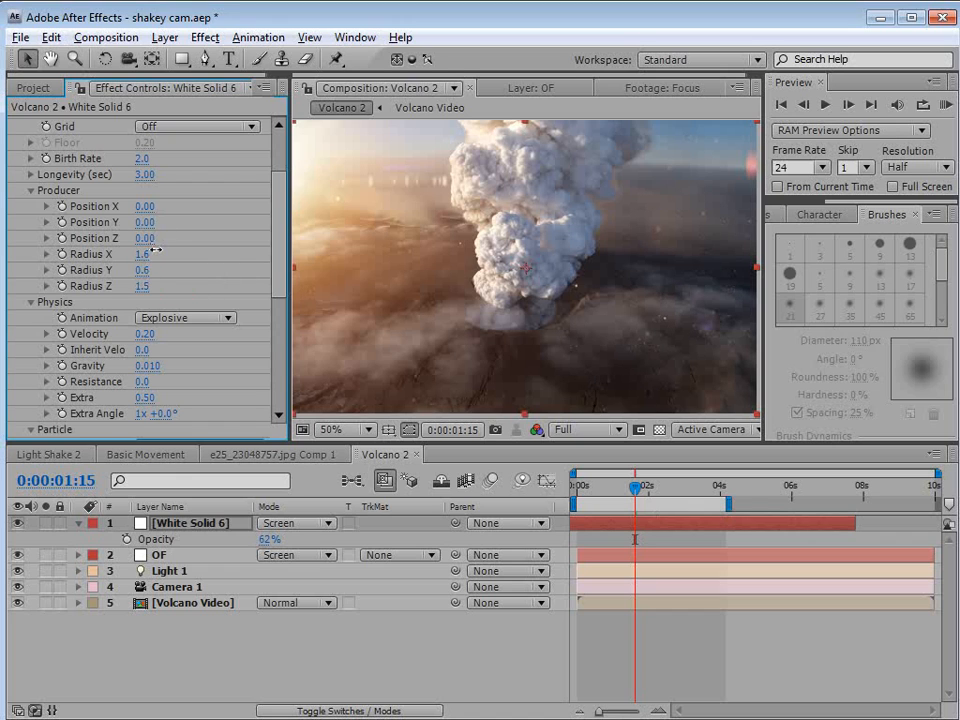
Increase the particles' birth rate and check the result over the volcano footage
{"action": "left_click_drag", "start_coordinate": [279, 262], "coordinate": [279, 225]}
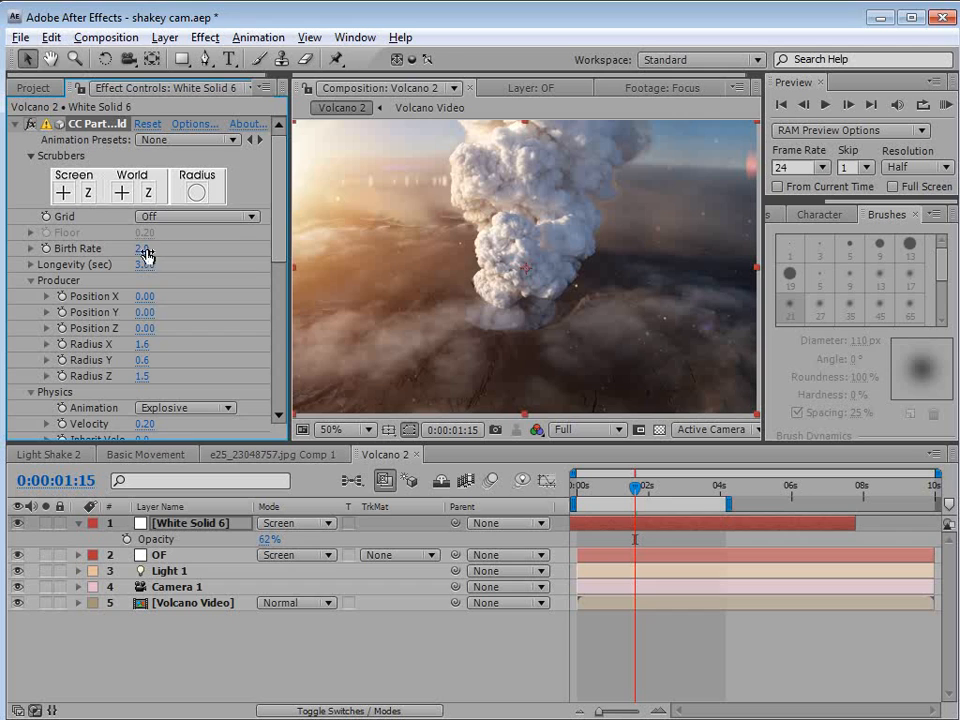
{"action": "left_click_drag", "start_coordinate": [147, 248], "coordinate": [167, 251]}
{"action": "mouse_move", "coordinate": [637, 488]}
{"action": "left_mouse_down"}
{"action": "mouse_move", "coordinate": [697, 495]}
{"action": "mouse_move", "coordinate": [604, 506]}
{"action": "mouse_move", "coordinate": [637, 511]}
{"action": "left_mouse_up"}
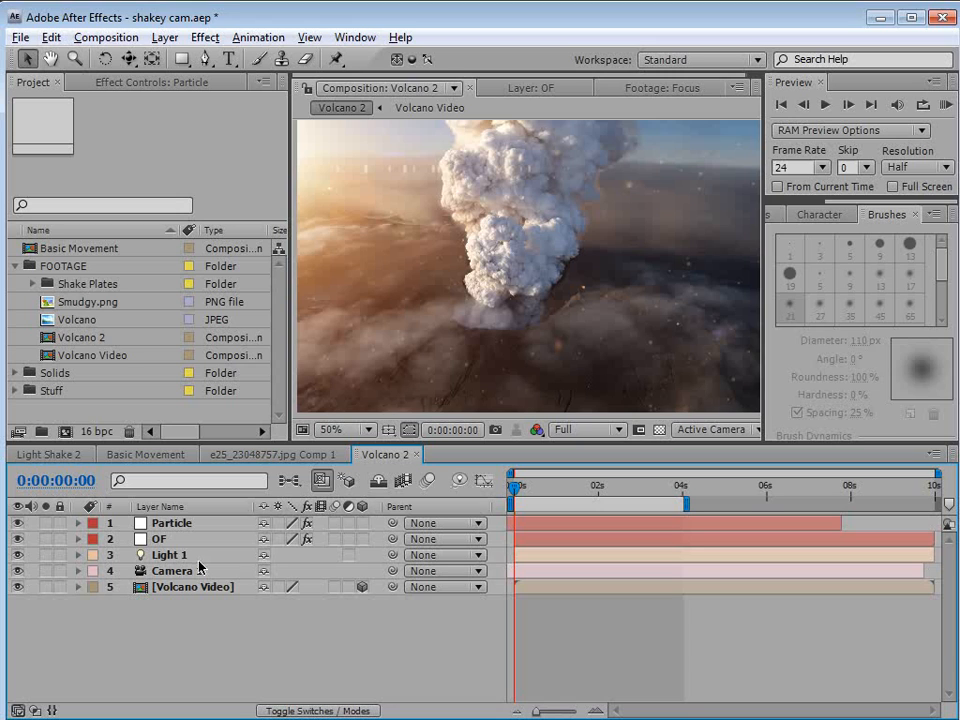
Review the Volcano 2 layers and scrub through the Volcano Video layer in solo
{"action": "left_click", "coordinate": [180, 525]}
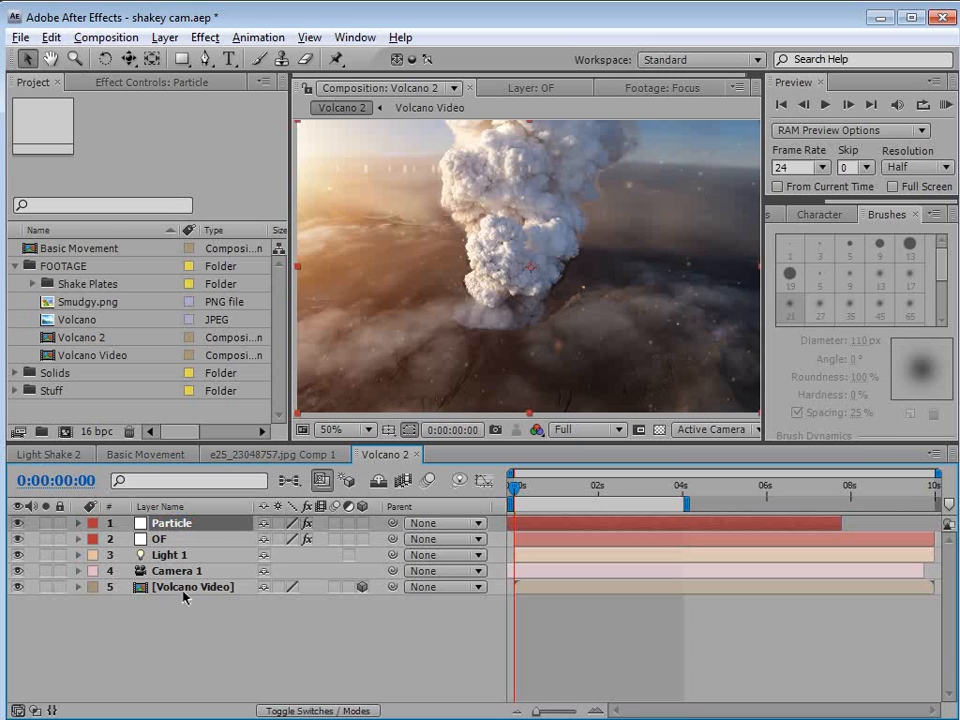
{"action": "left_click", "coordinate": [177, 571]}
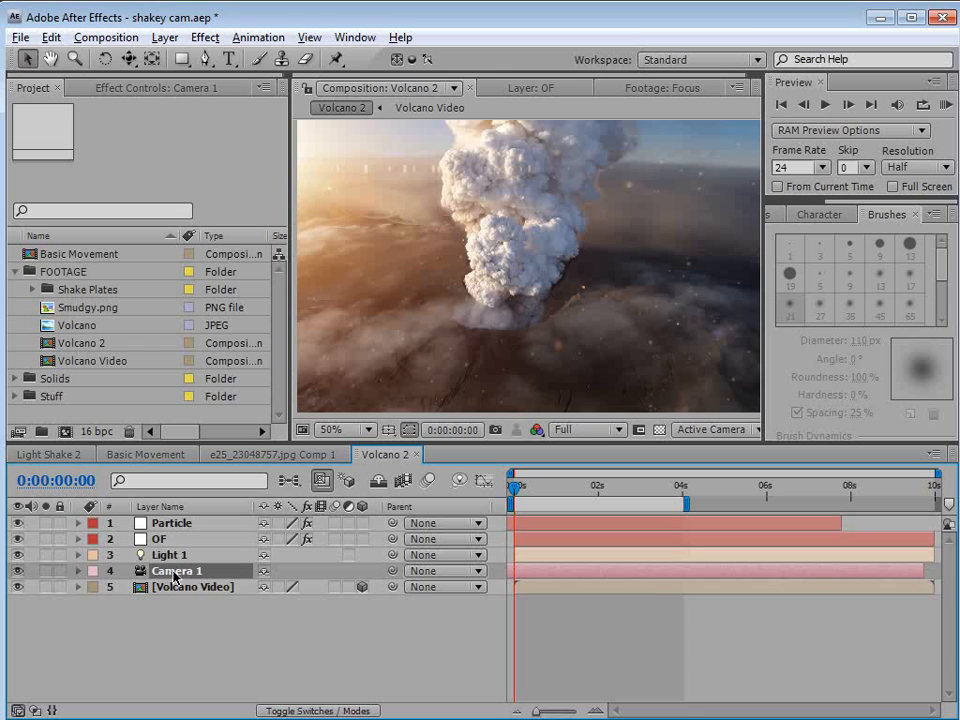
{"action": "left_click", "coordinate": [163, 540]}
{"action": "left_click", "coordinate": [169, 588]}
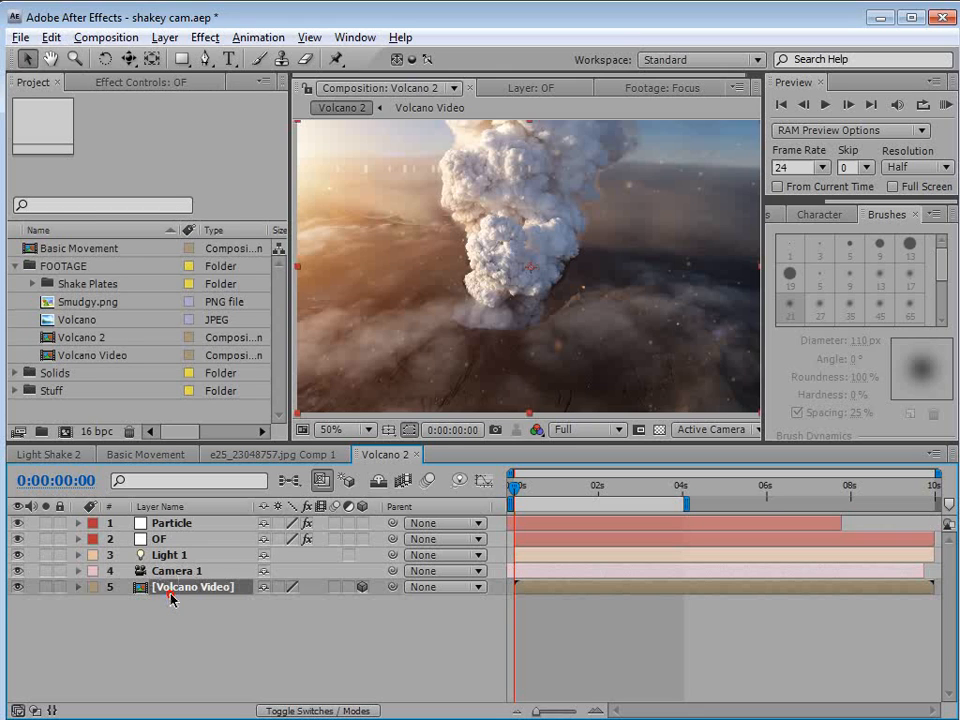
{"action": "left_click", "coordinate": [47, 588]}
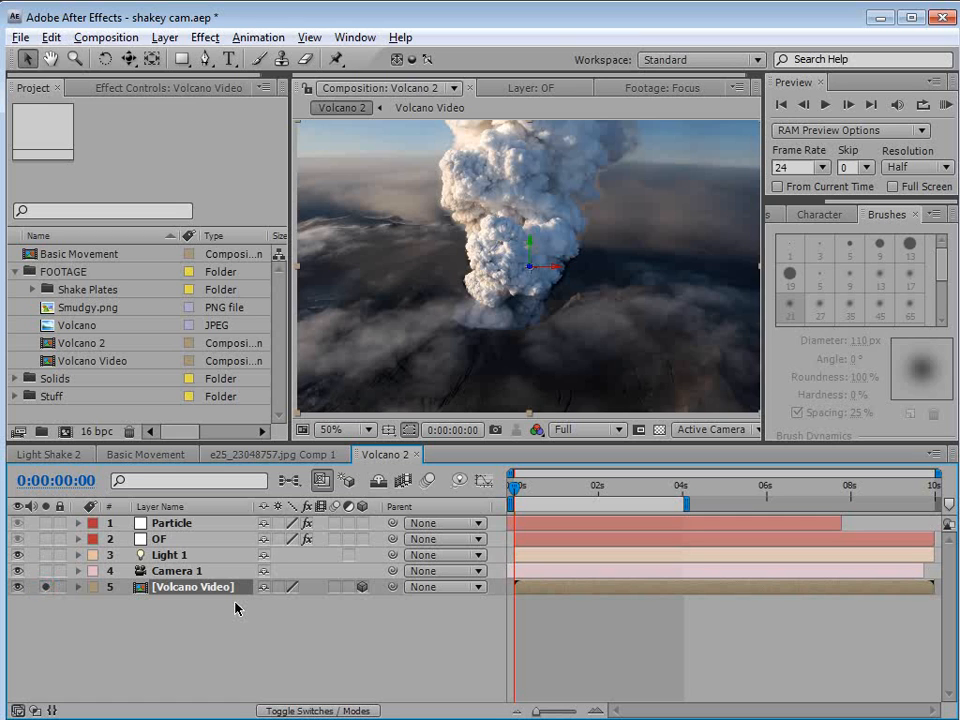
{"action": "left_click_drag", "start_coordinate": [522, 489], "coordinate": [625, 500]}
{"action": "key", "text": "Home"}
{"action": "left_click", "coordinate": [45, 587]}
Add a null object to the Volcano 2 composition and rename it Cam Control
{"action": "left_click", "coordinate": [183, 571]}
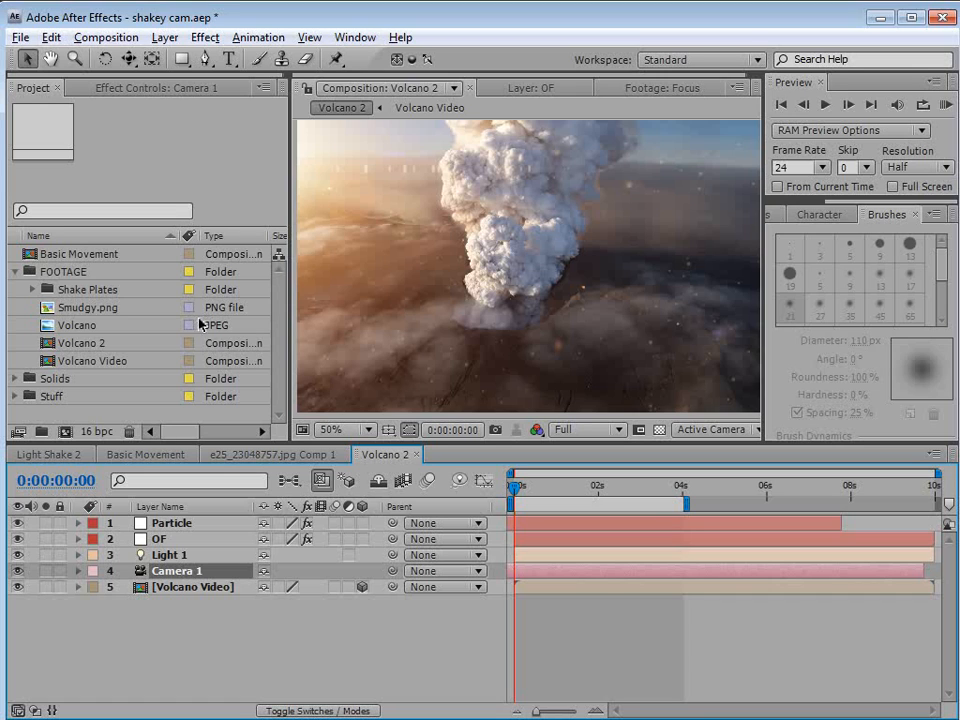
{"action": "left_click", "coordinate": [165, 37]}
{"action": "left_click", "coordinate": [182, 60]}
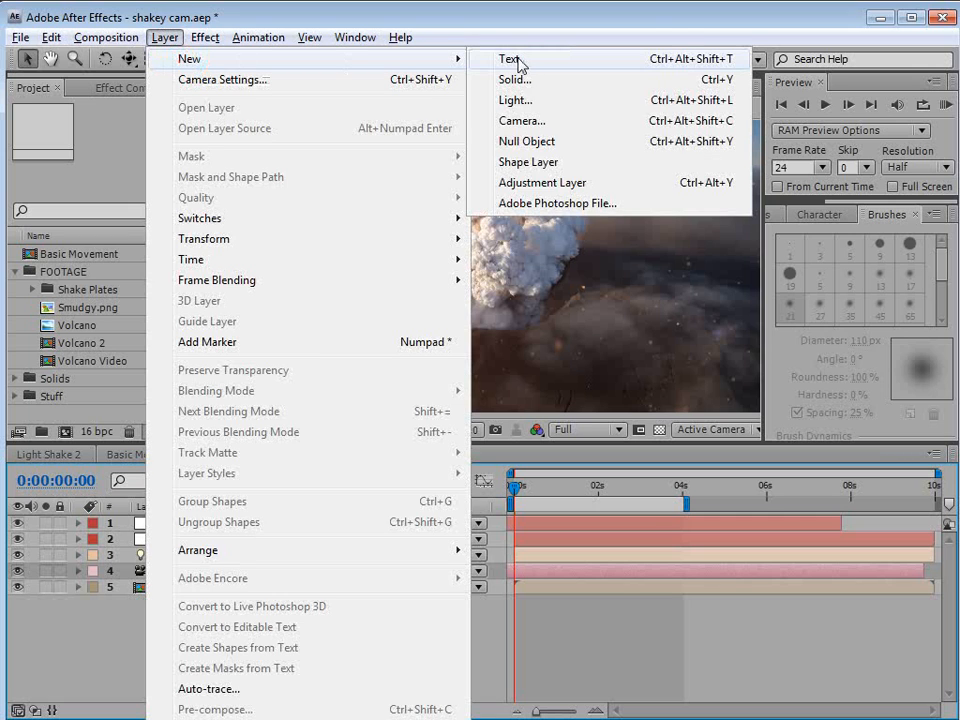
{"action": "left_click", "coordinate": [527, 141]}
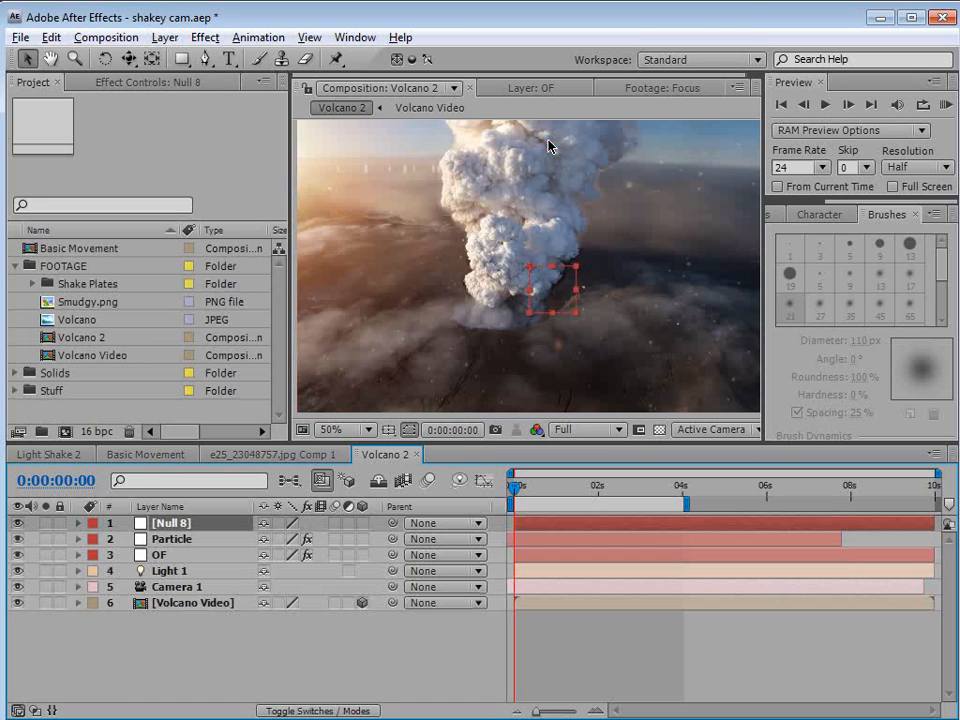
{"action": "key", "text": "Return"}
{"action": "type", "text": "Cam Control"}
{"action": "key", "text": "Return"}
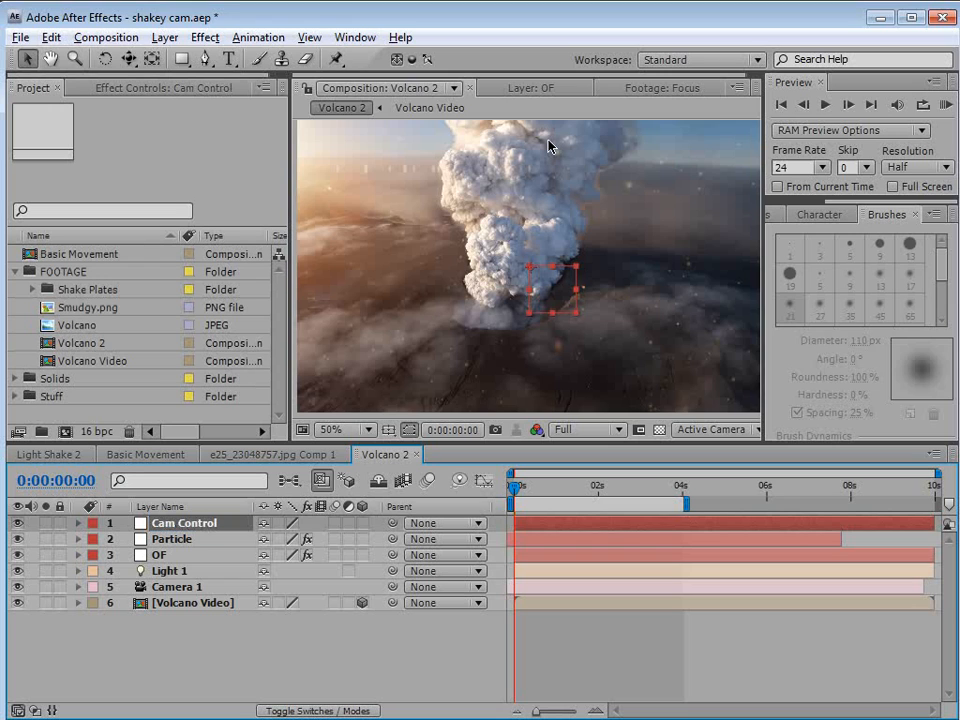
Make Cam Control a 3D layer, place it directly above Camera 1 and parent Camera 1 to it
{"action": "left_click", "coordinate": [362, 522]}
{"action": "left_click_drag", "start_coordinate": [189, 531], "coordinate": [193, 582]}
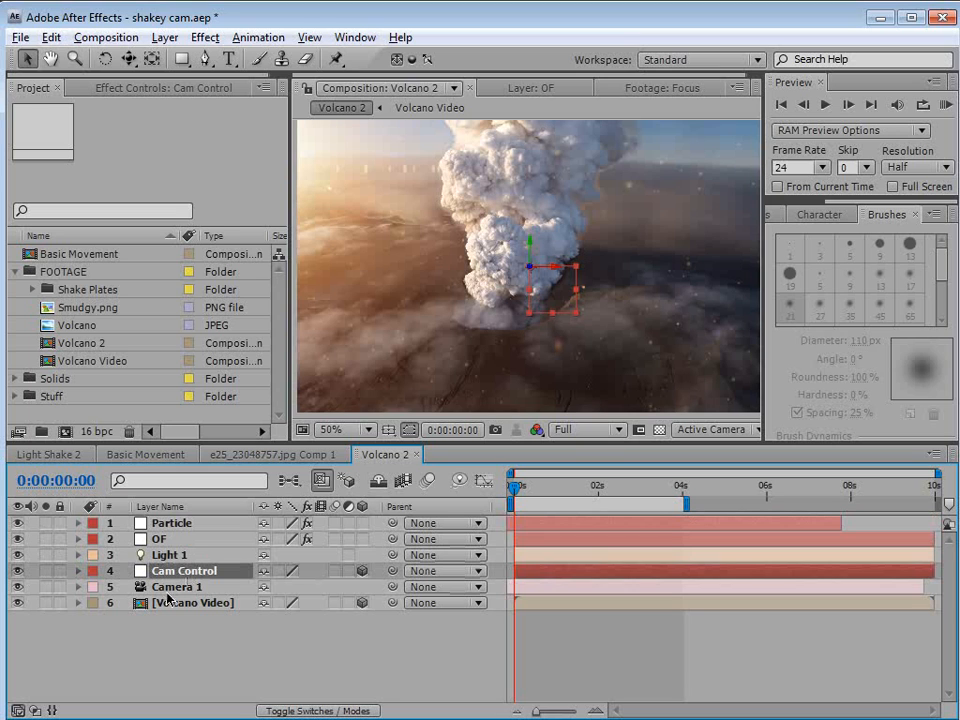
{"action": "left_click", "coordinate": [167, 590]}
{"action": "left_click_drag", "start_coordinate": [392, 586], "coordinate": [212, 578]}
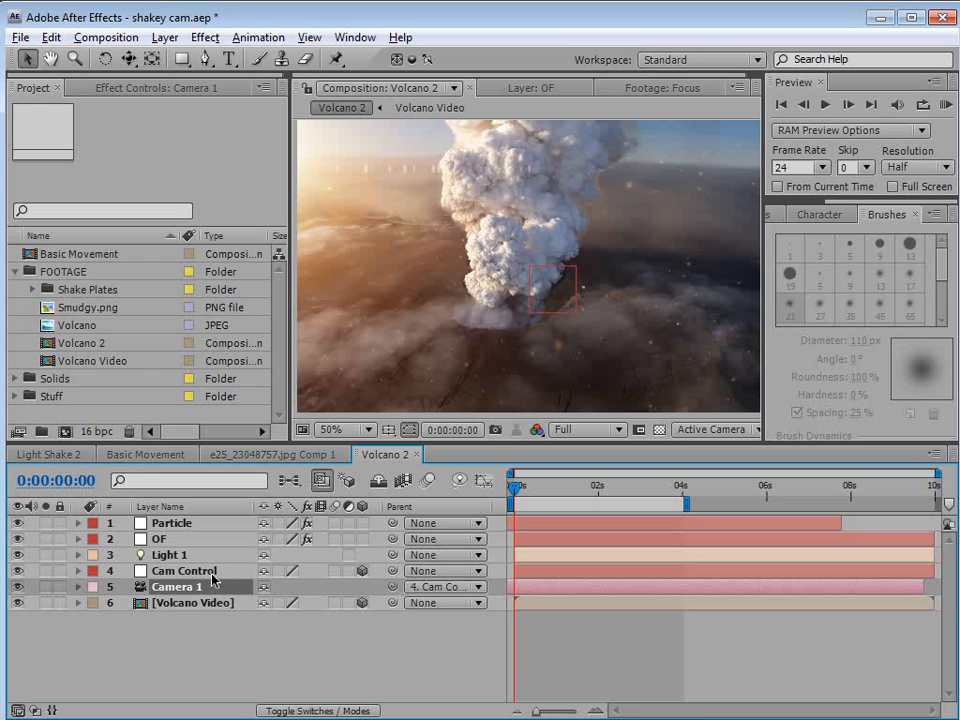
Keyframe Cam Control's position at 0 seconds and move it to 397.0, 313.5, 0.0 at 4 seconds
{"action": "left_click", "coordinate": [212, 578]}
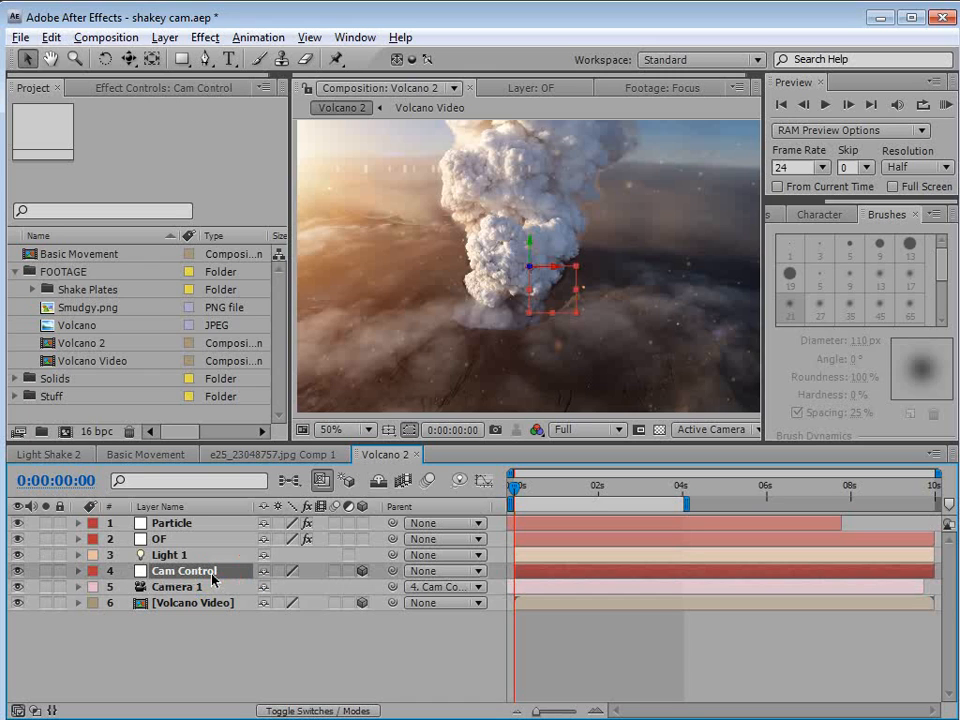
{"action": "key", "text": "p"}
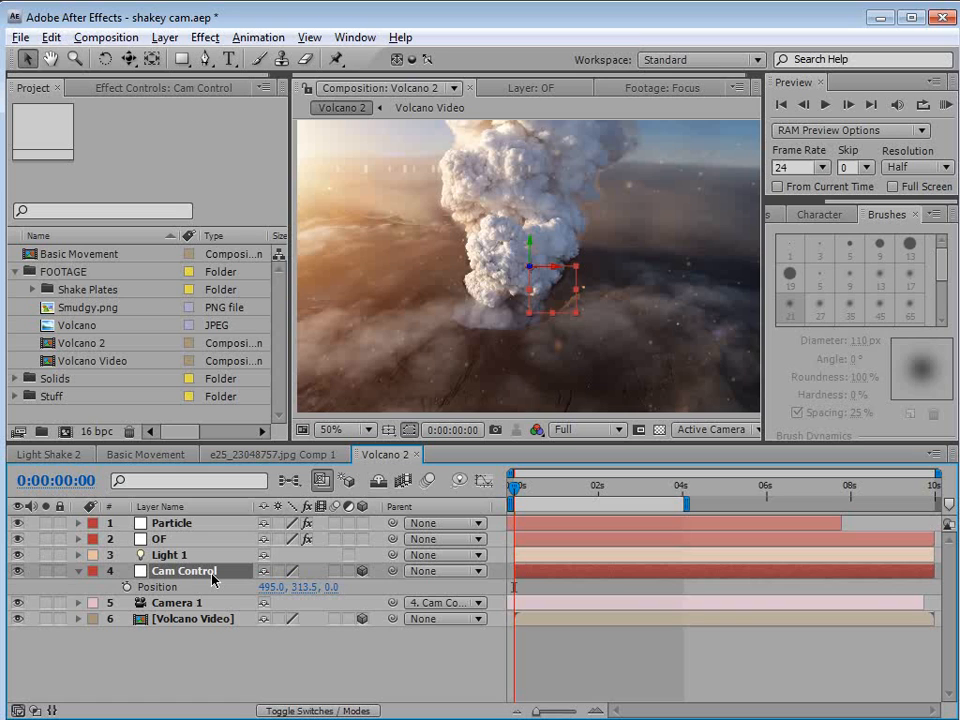
{"action": "left_click", "coordinate": [126, 587]}
{"action": "left_click", "coordinate": [680, 488]}
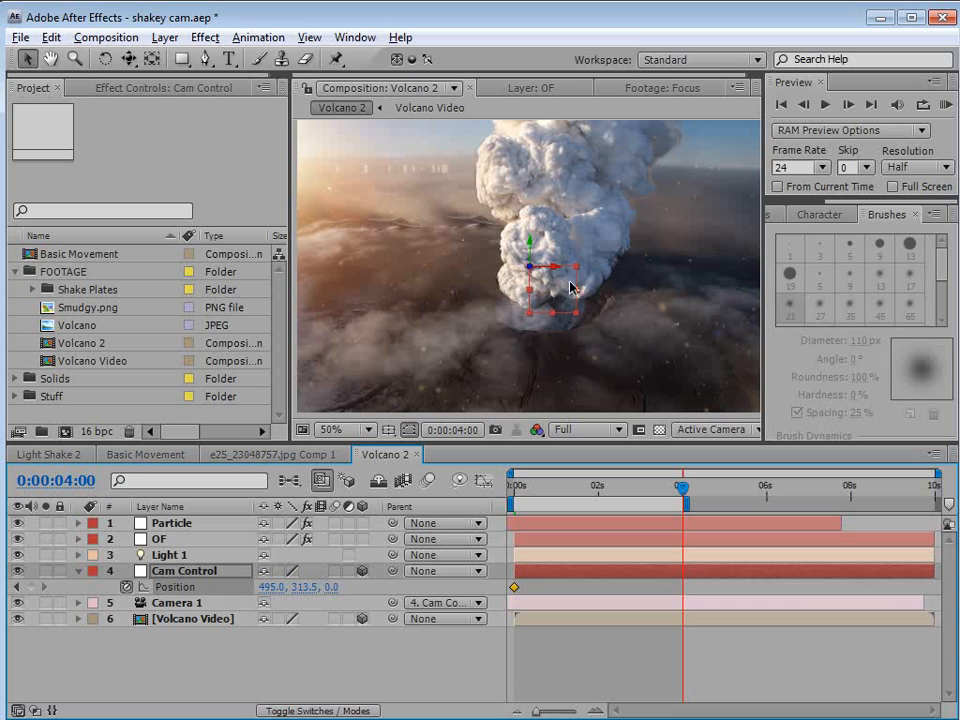
{"action": "left_click_drag", "start_coordinate": [555, 299], "coordinate": [508, 307]}
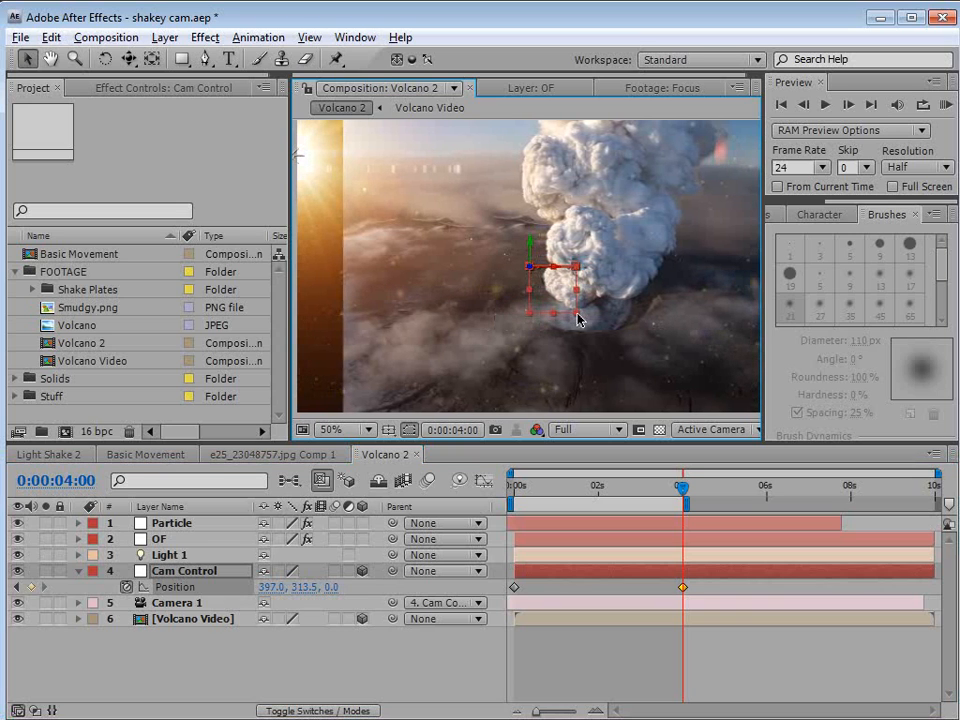
Keyframe the Volcano Video layer's position at 0 seconds and move it to 397.0, 313.5, 0.0 at 4 seconds to match the null
{"action": "scroll", "coordinate": [523, 322], "scroll_direction": "down", "scroll_amount": 2}
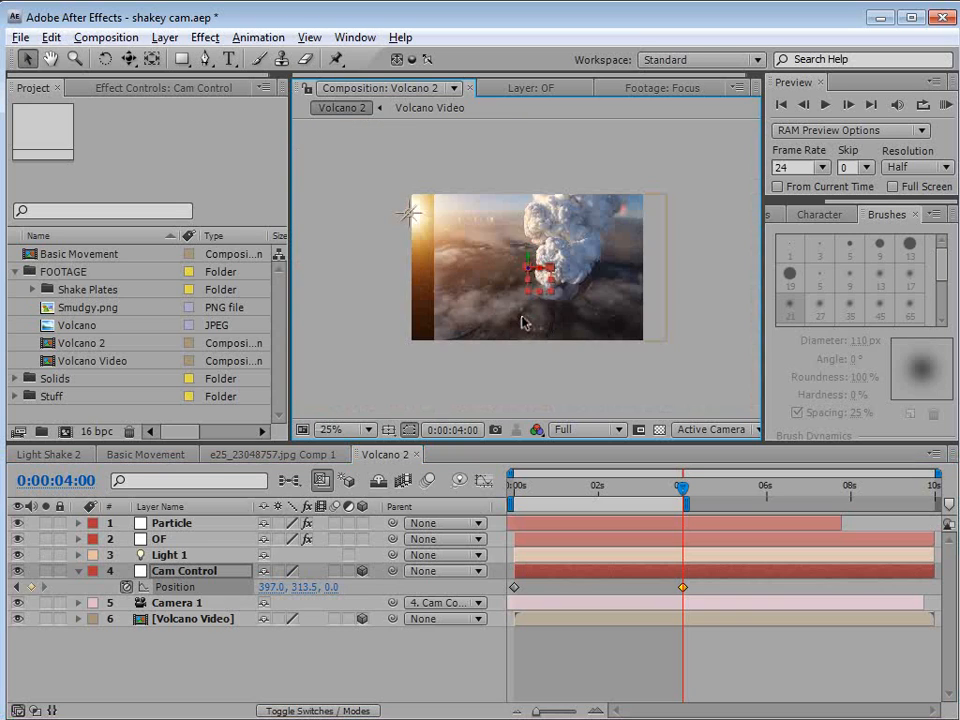
{"action": "left_click", "coordinate": [666, 264]}
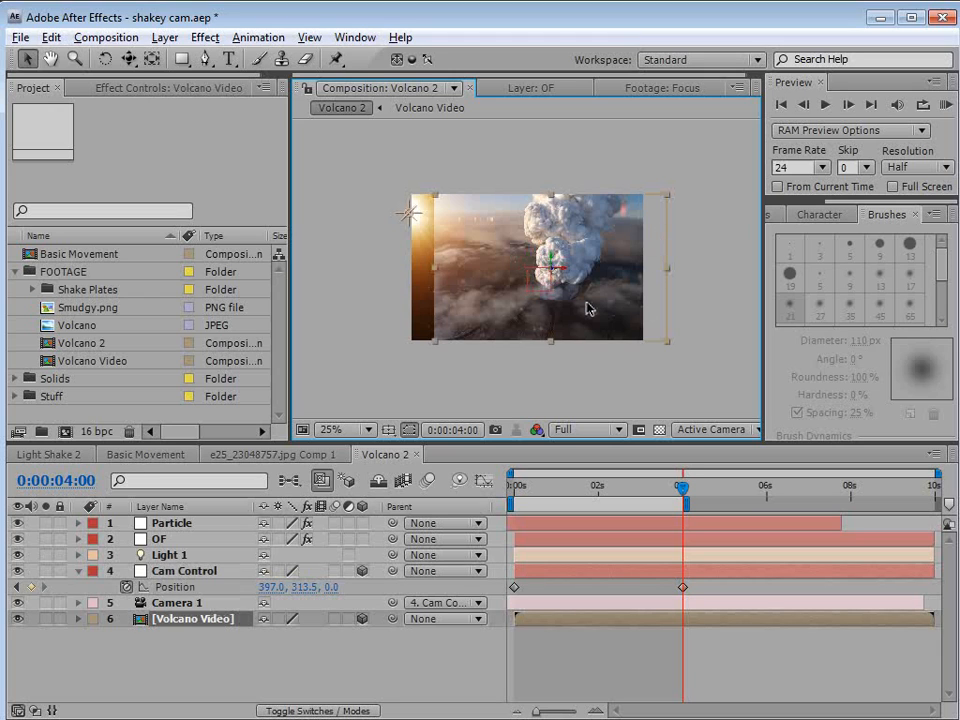
{"action": "key", "text": "p"}
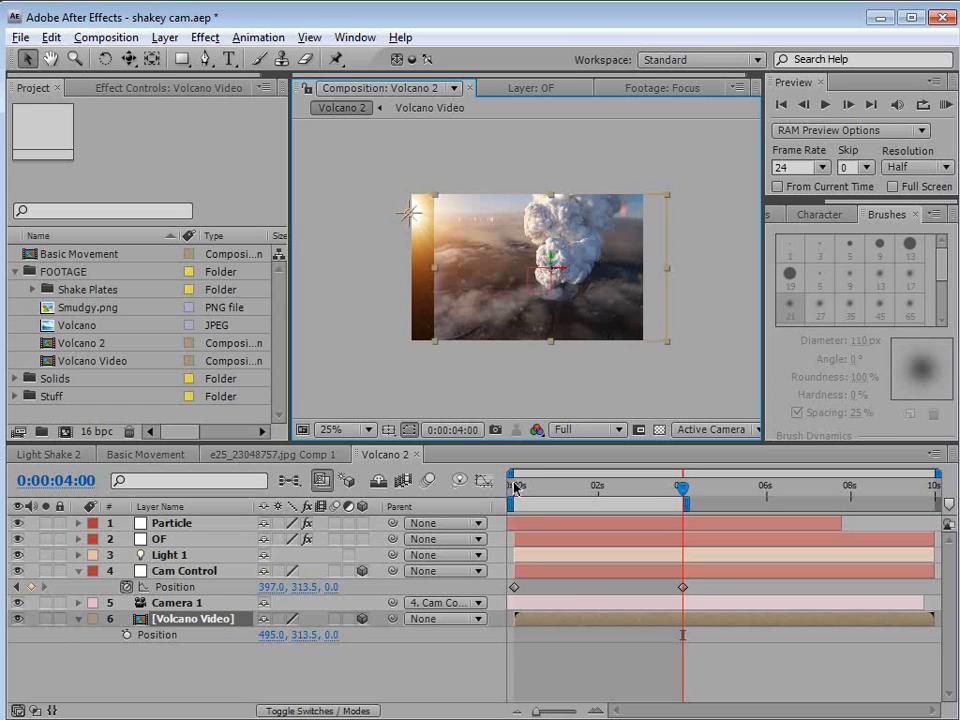
{"action": "key", "text": "Home"}
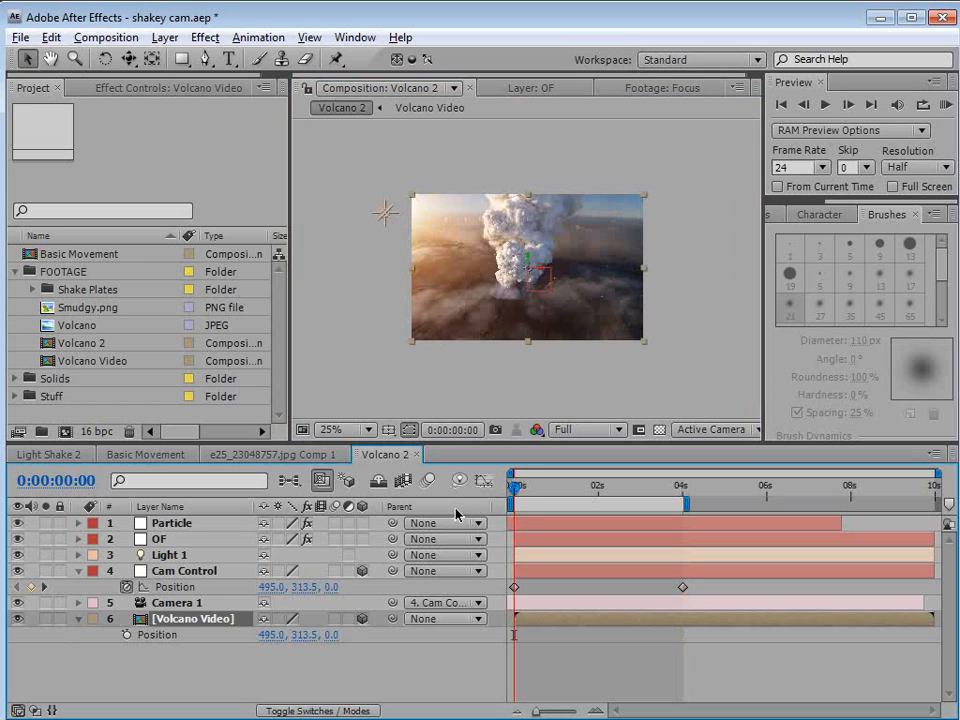
{"action": "left_click", "coordinate": [126, 636]}
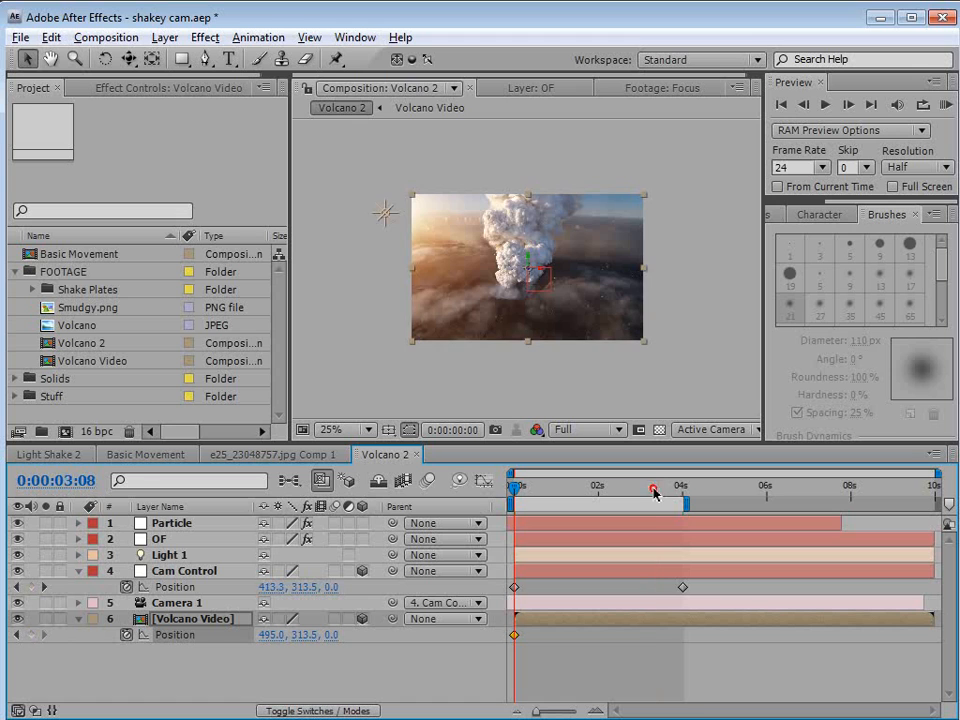
{"action": "key", "text": "k"}
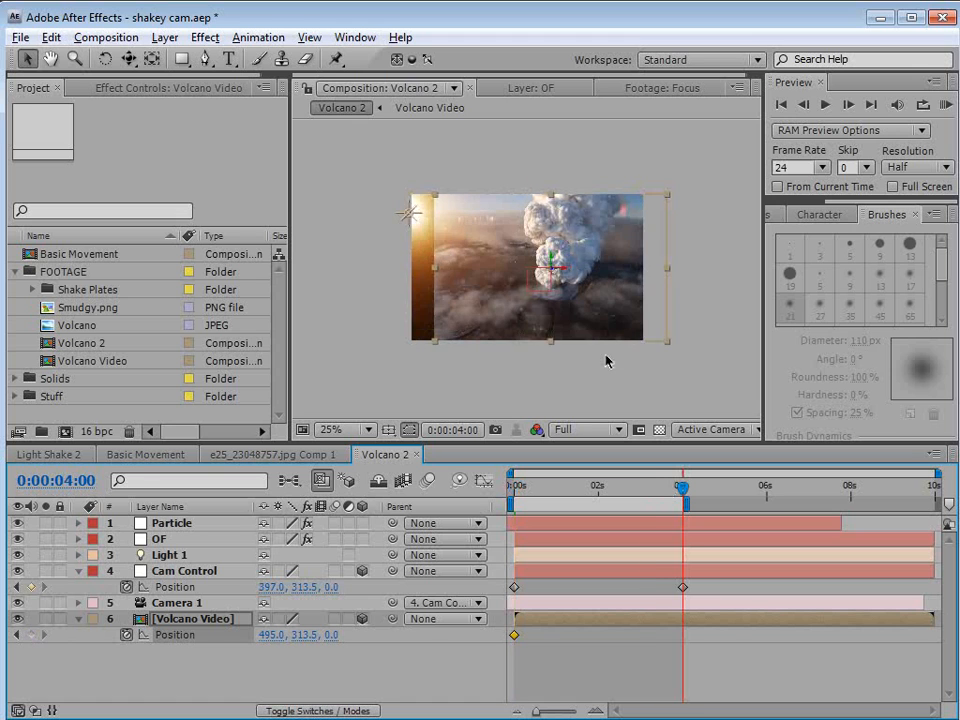
{"action": "scroll", "coordinate": [605, 361], "scroll_direction": "up", "scroll_amount": 1}
{"action": "key", "text": "grave"}
{"action": "left_click_drag", "start_coordinate": [554, 403], "coordinate": [510, 403]}
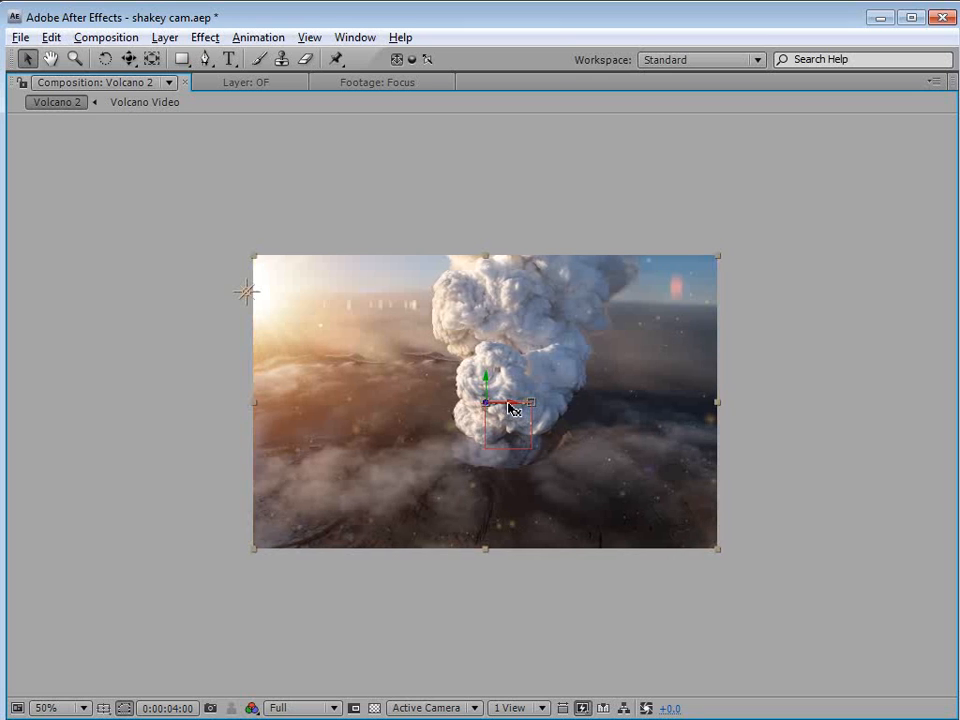
{"action": "key", "text": "grave"}
{"action": "left_click", "coordinate": [692, 670]}
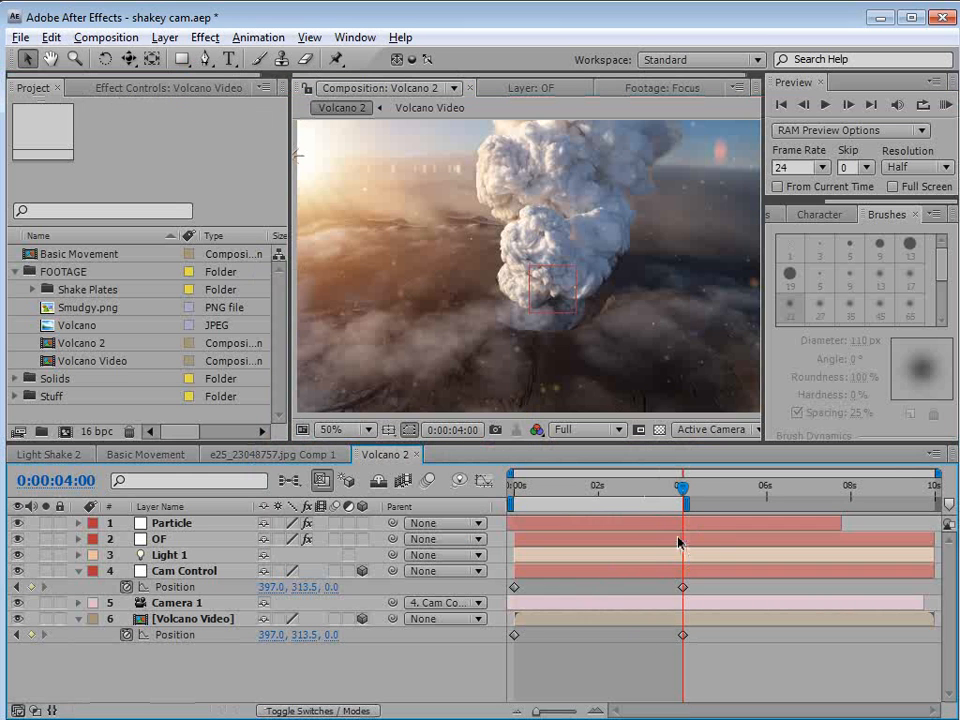
{"action": "mouse_move", "coordinate": [675, 484]}
{"action": "left_mouse_down"}
{"action": "mouse_move", "coordinate": [521, 495]}
{"action": "mouse_move", "coordinate": [592, 495]}
{"action": "mouse_move", "coordinate": [514, 516]}
{"action": "mouse_move", "coordinate": [614, 521]}
{"action": "mouse_move", "coordinate": [645, 489]}
{"action": "mouse_move", "coordinate": [683, 489]}
{"action": "left_mouse_up"}
Move Light 1 farther outside the frame beyond its upper-left corner and check the flare along the timeline
{"action": "left_click", "coordinate": [178, 554]}
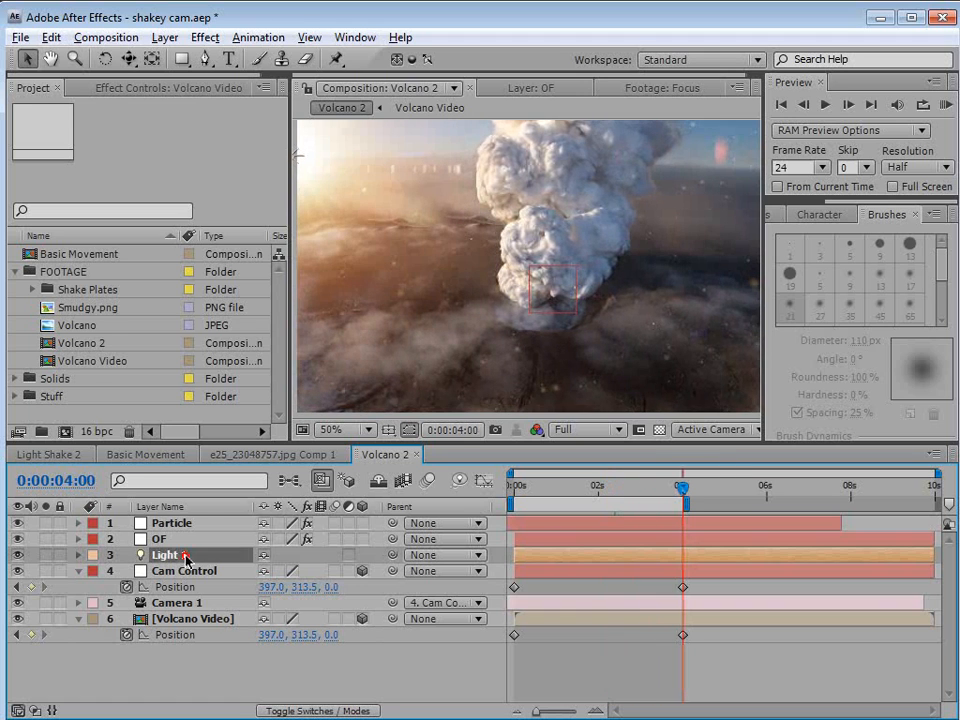
{"action": "key", "text": "comma"}
{"action": "mouse_move", "coordinate": [403, 224]}
{"action": "left_mouse_down"}
{"action": "mouse_move", "coordinate": [388, 210]}
{"action": "mouse_move", "coordinate": [408, 210]}
{"action": "left_mouse_up"}
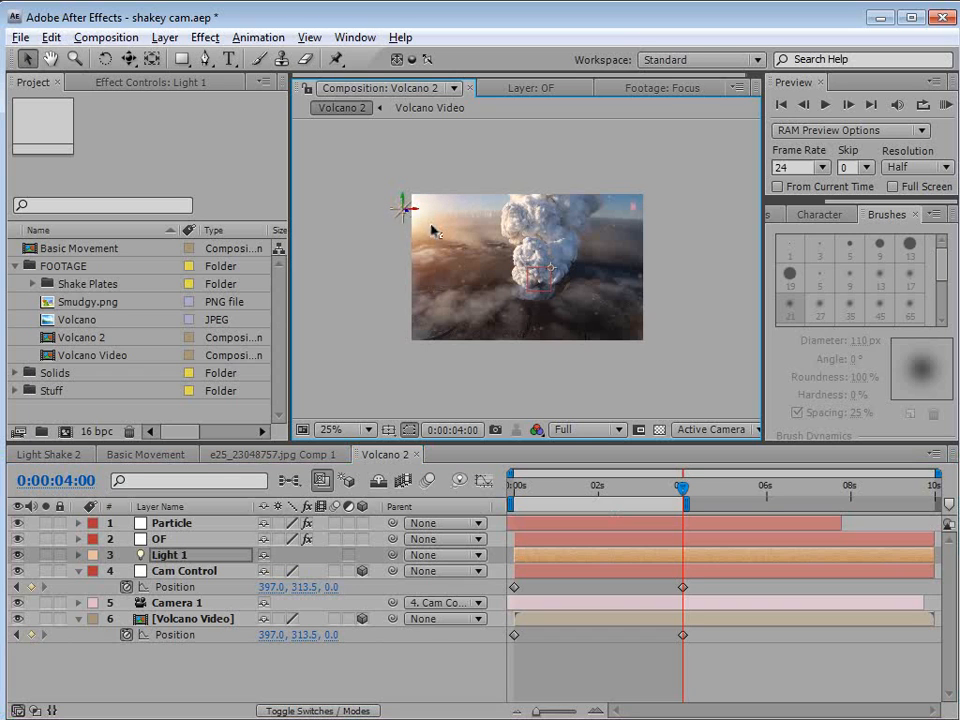
{"action": "key", "text": "period"}
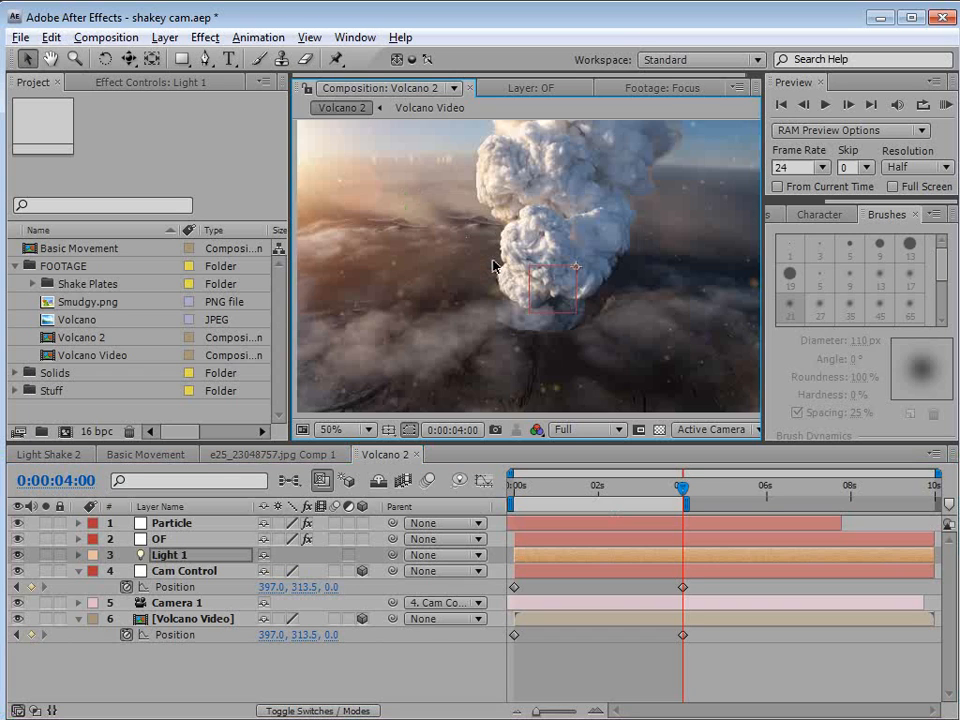
{"action": "key", "text": "grave"}
{"action": "left_click", "coordinate": [214, 288]}
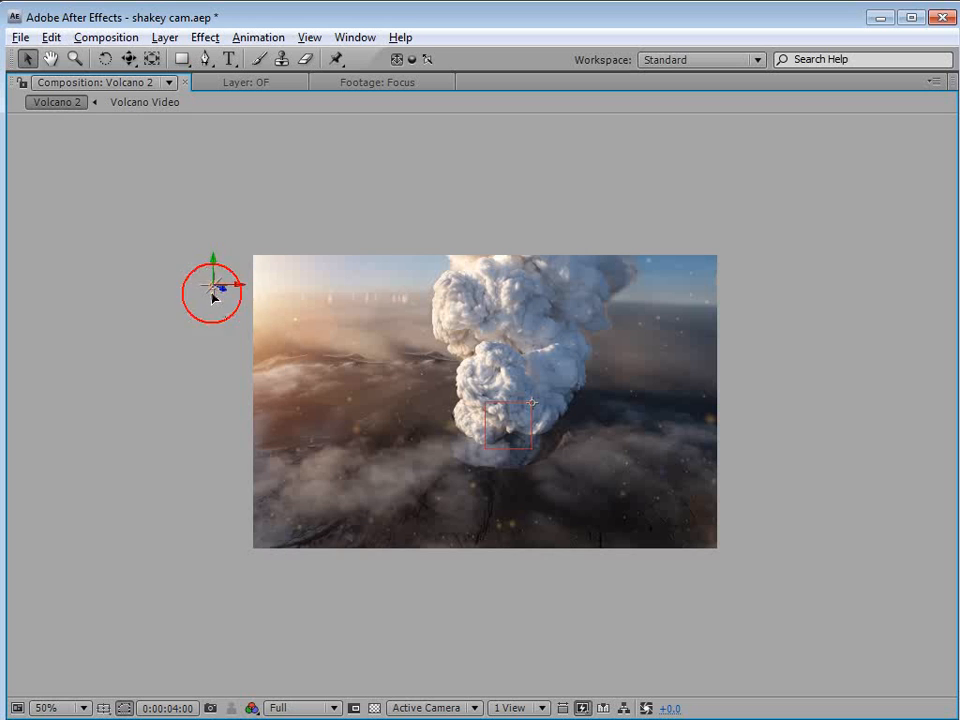
{"action": "key", "text": "grave"}
{"action": "left_click_drag", "start_coordinate": [552, 486], "coordinate": [529, 506]}
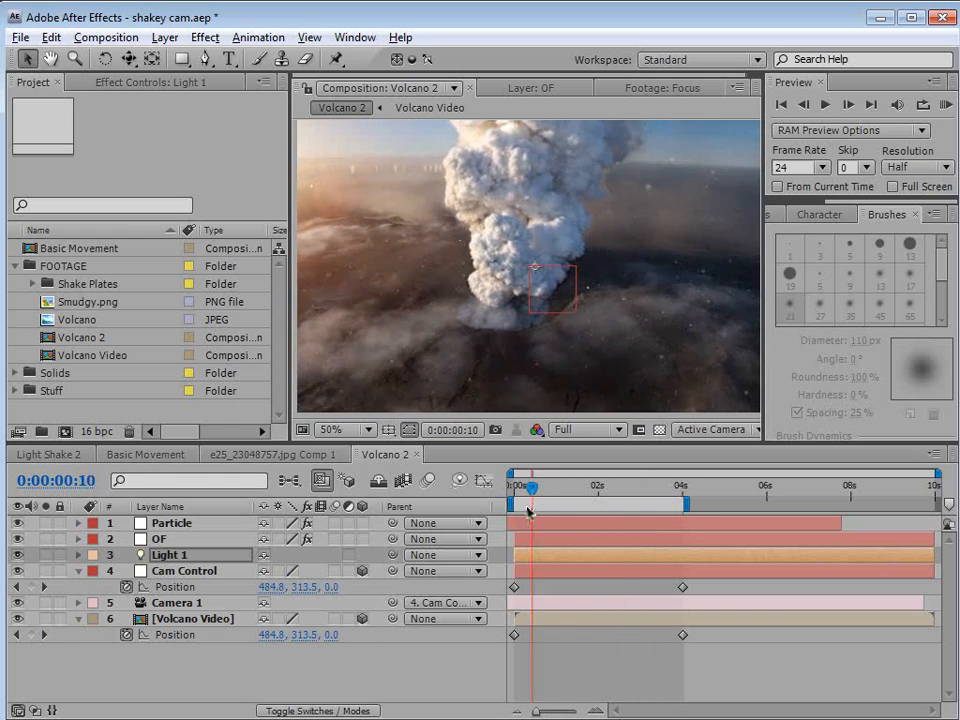
Scale the Volcano Video layer up to 117.8% at the start of the composition
{"action": "scroll", "coordinate": [537, 284], "scroll_direction": "down", "scroll_amount": 2}
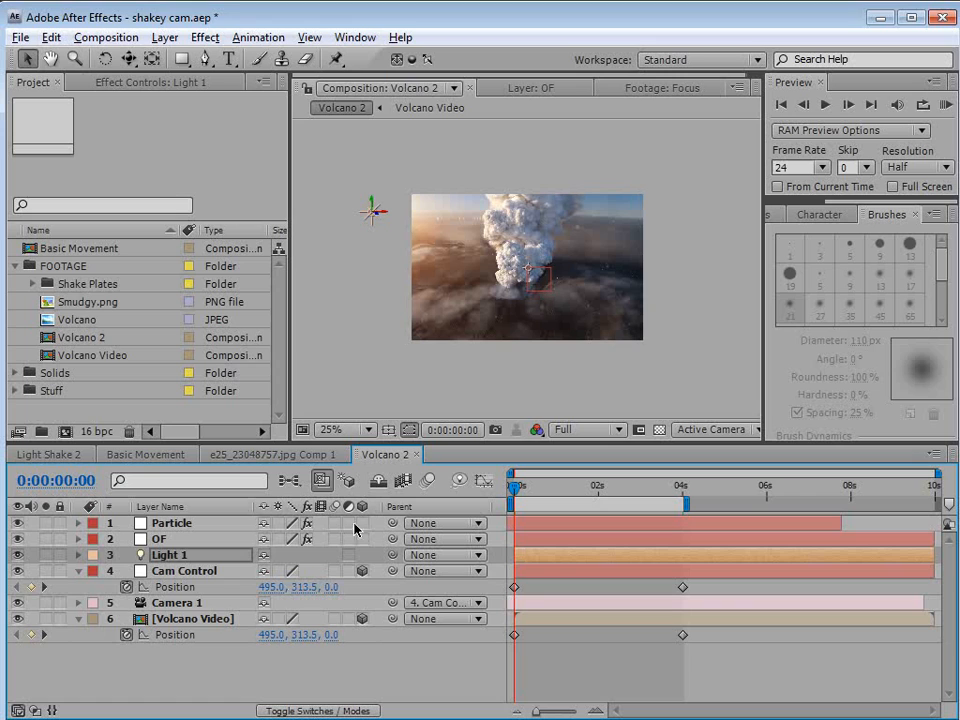
{"action": "left_click", "coordinate": [212, 620]}
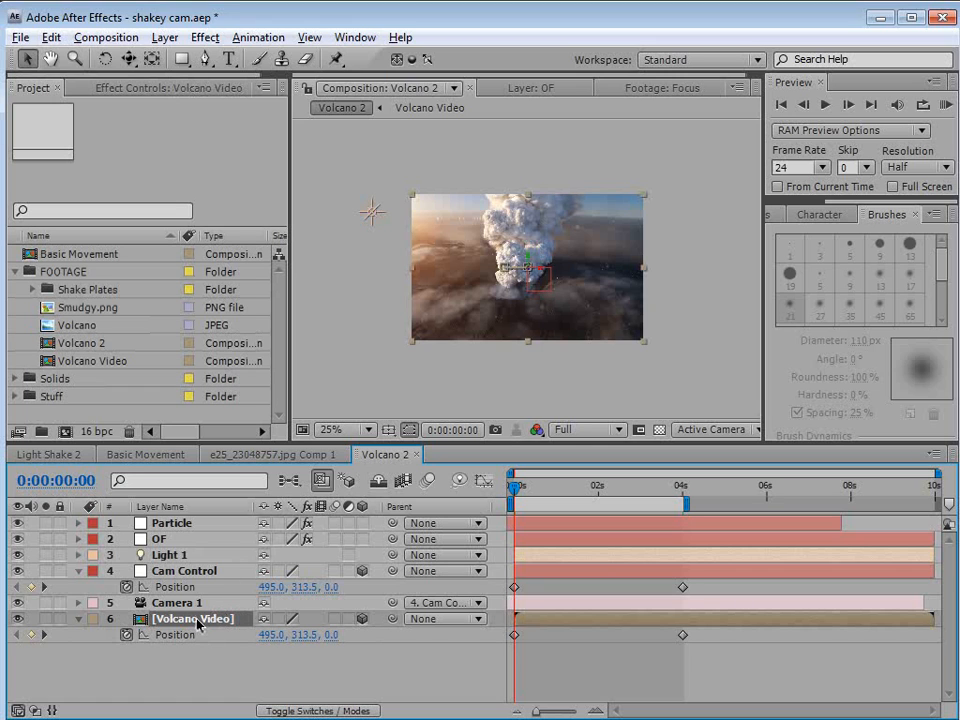
{"action": "key", "text": "s"}
{"action": "left_click_drag", "start_coordinate": [644, 343], "coordinate": [664, 374]}
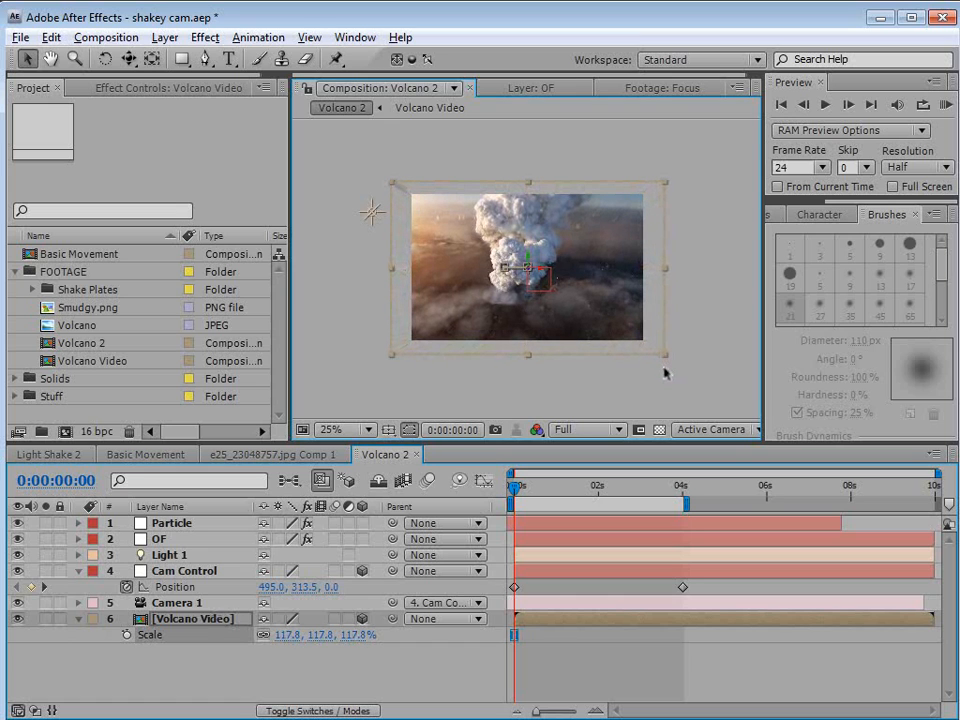
{"action": "key", "text": "period"}
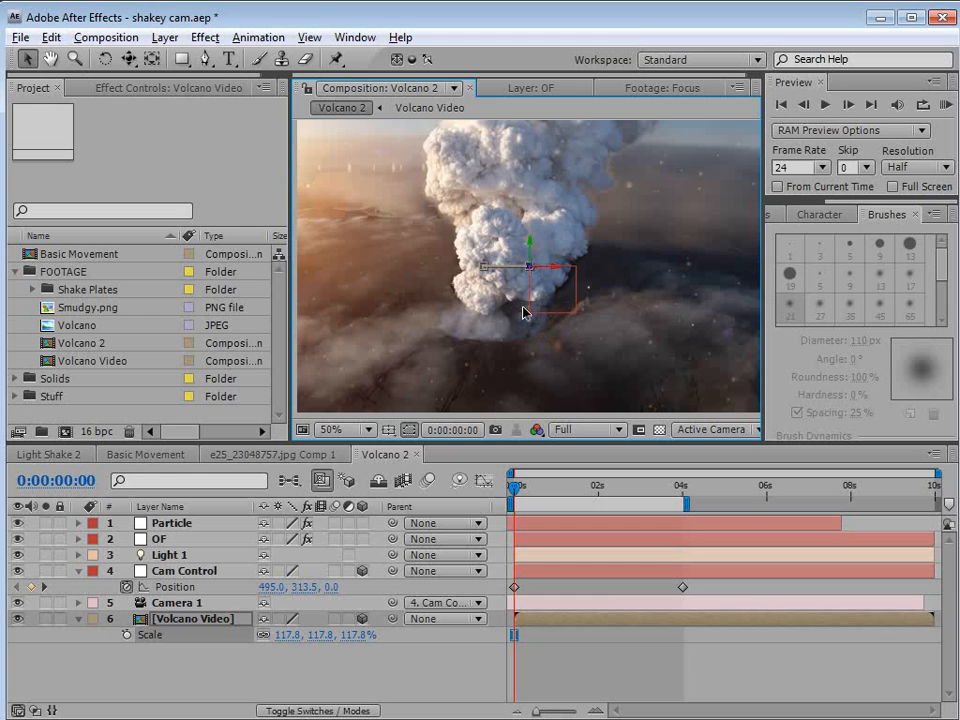
Show the title/action safe guides and shift the Volcano Video layer rightward at 0 seconds and leftward at 4 seconds
{"action": "key", "text": "apostrophe"}
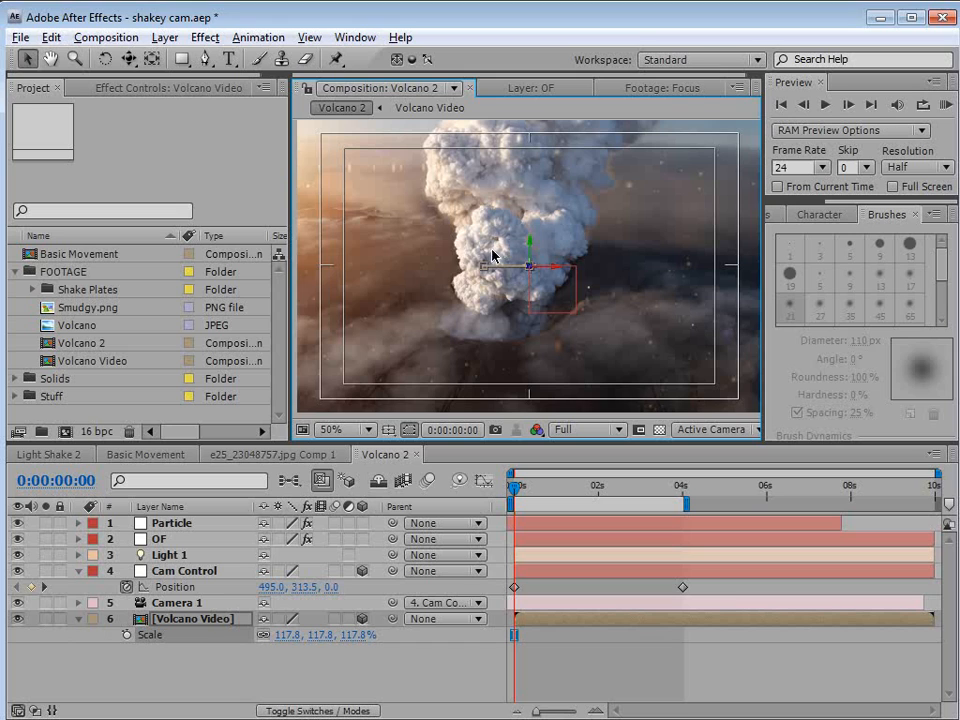
{"action": "left_click_drag", "start_coordinate": [477, 300], "coordinate": [506, 300]}
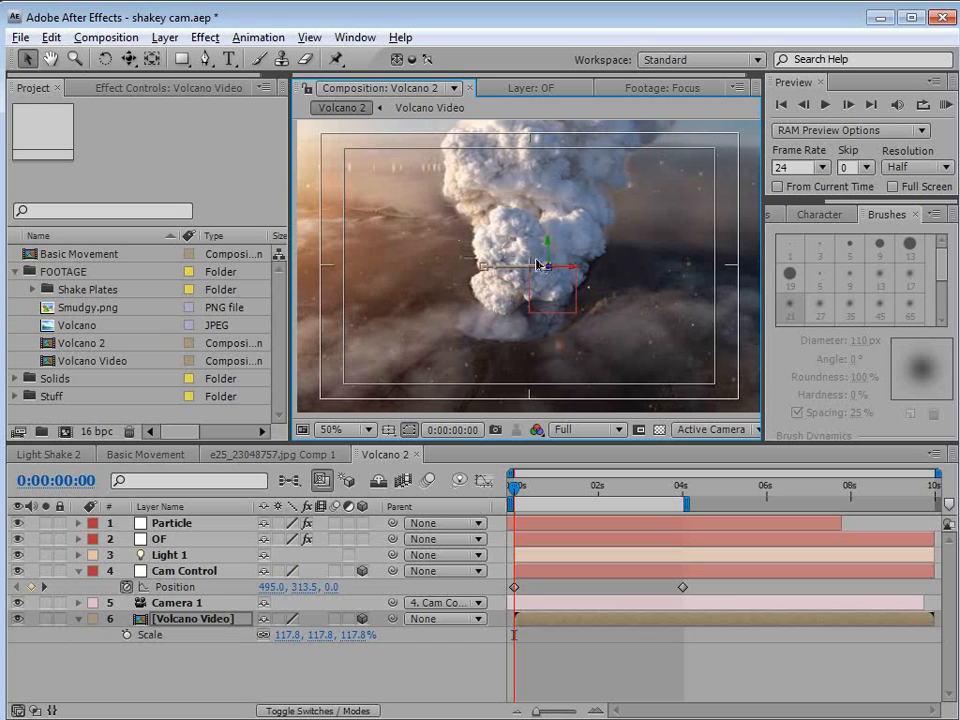
{"action": "left_click_drag", "start_coordinate": [515, 488], "coordinate": [682, 490]}
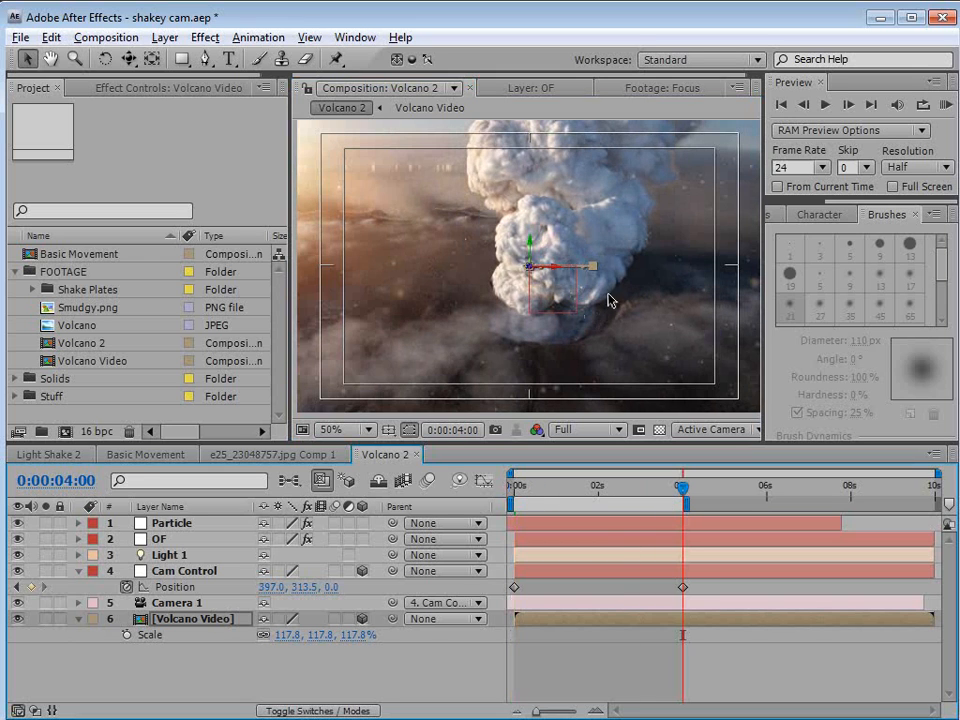
{"action": "left_click_drag", "start_coordinate": [608, 332], "coordinate": [582, 334]}
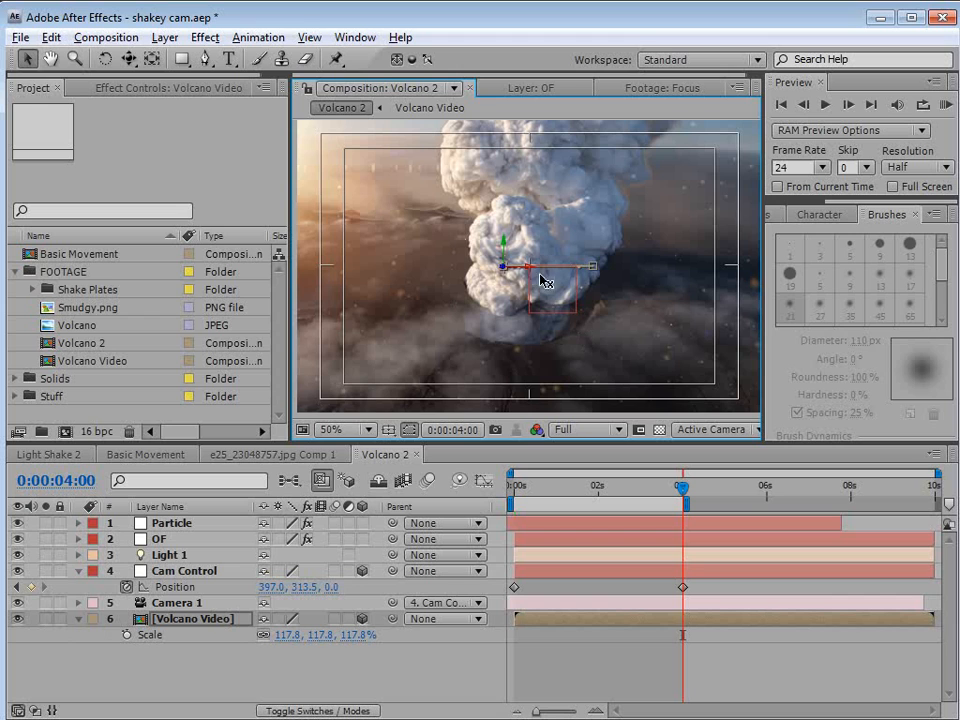
Hide the title/action safe guides in the Volcano 2 composition view and deselect the Volcano Video layer
{"action": "key", "text": "grave"}
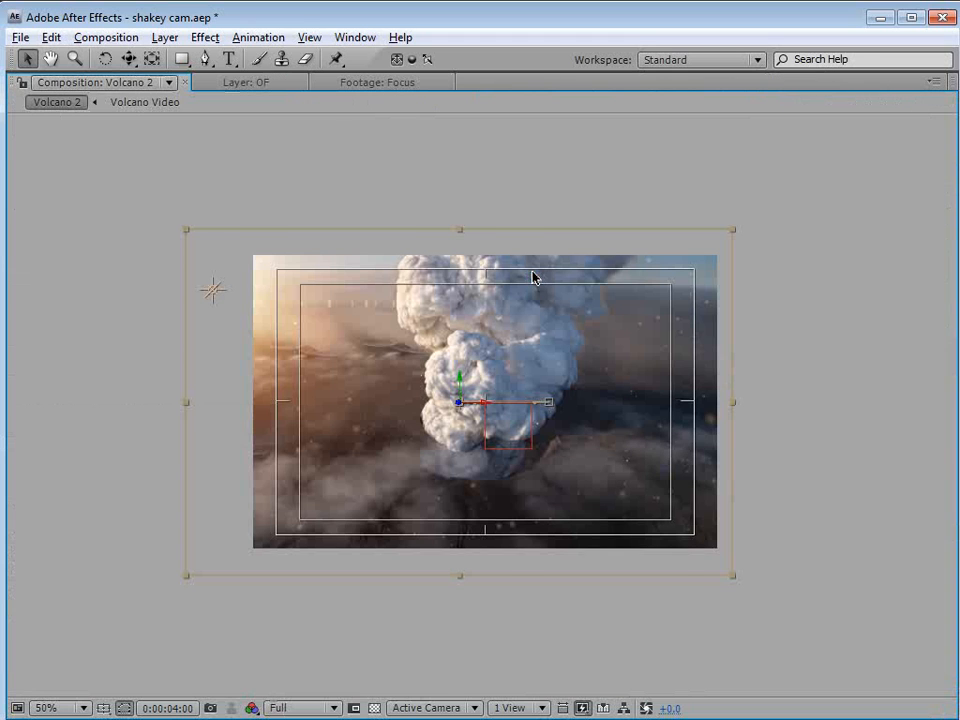
{"action": "key", "text": "grave"}
{"action": "key", "text": "apostrophe"}
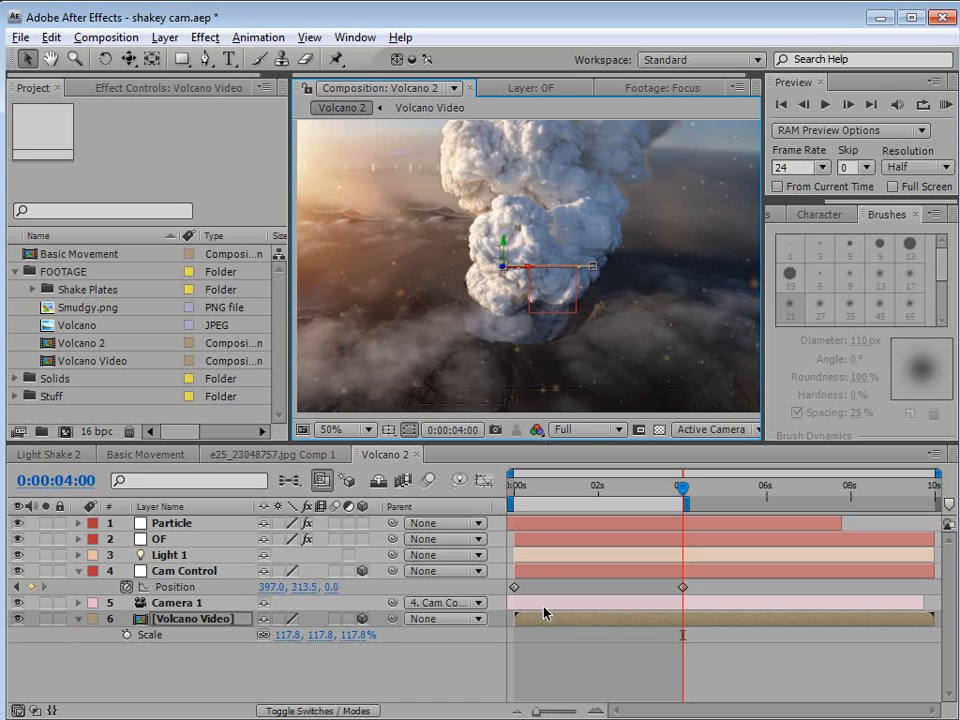
{"action": "left_click", "coordinate": [546, 647]}
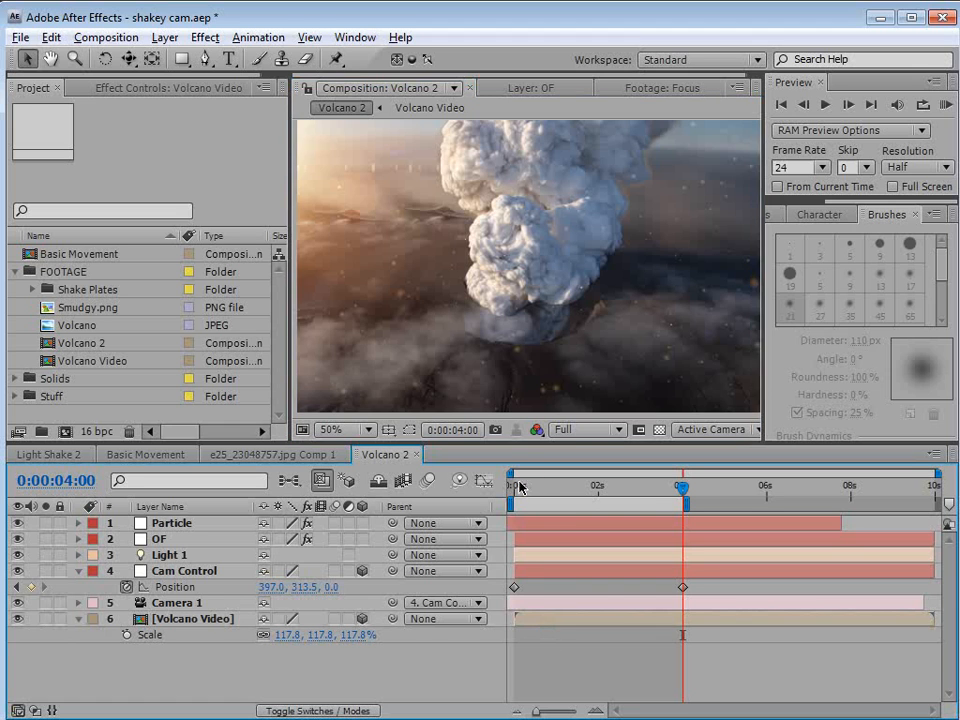
Examine the camera drift and the Volcano Video layer's framing between the start of the composition and 4 seconds
{"action": "left_click", "coordinate": [519, 493]}
{"action": "left_click_drag", "start_coordinate": [519, 493], "coordinate": [674, 556]}
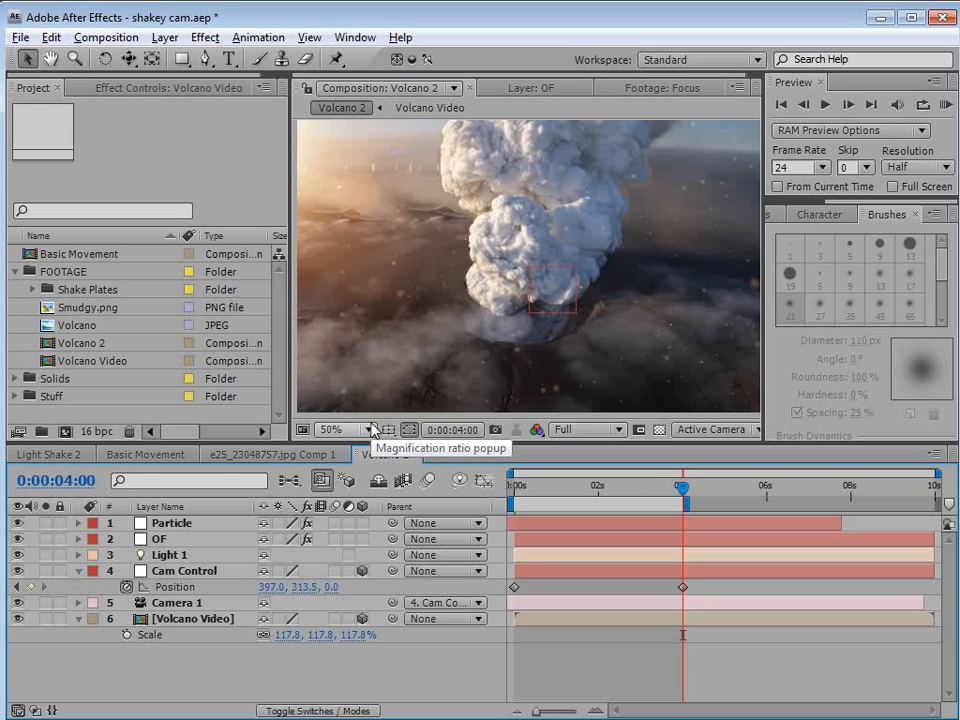
{"action": "left_click", "coordinate": [605, 621]}
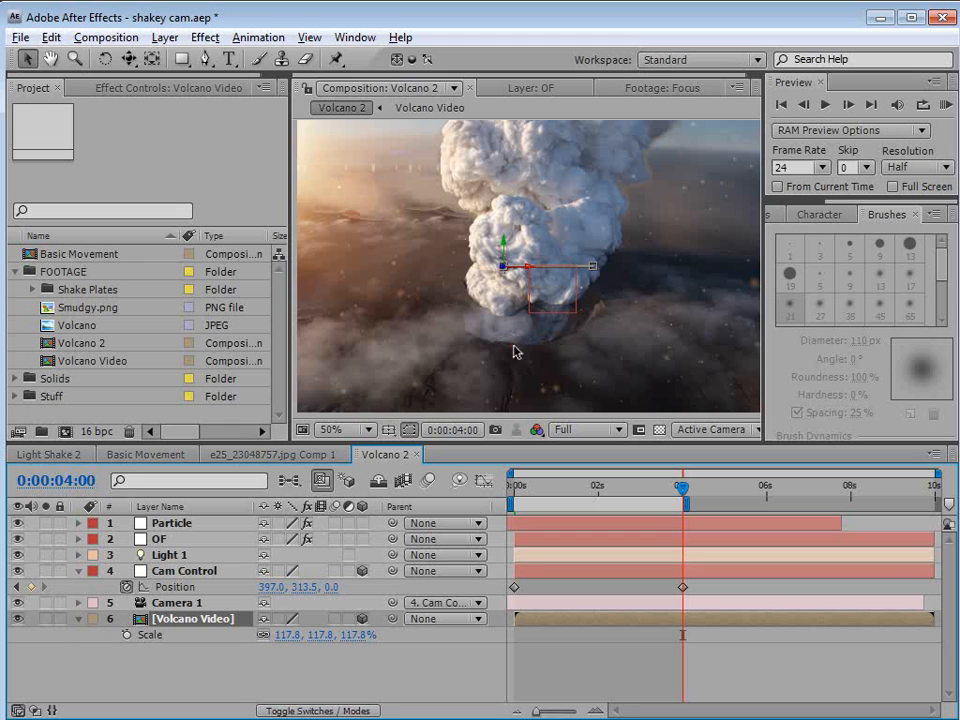
{"action": "left_click_drag", "start_coordinate": [514, 348], "coordinate": [525, 348]}
{"action": "left_click", "coordinate": [512, 488]}
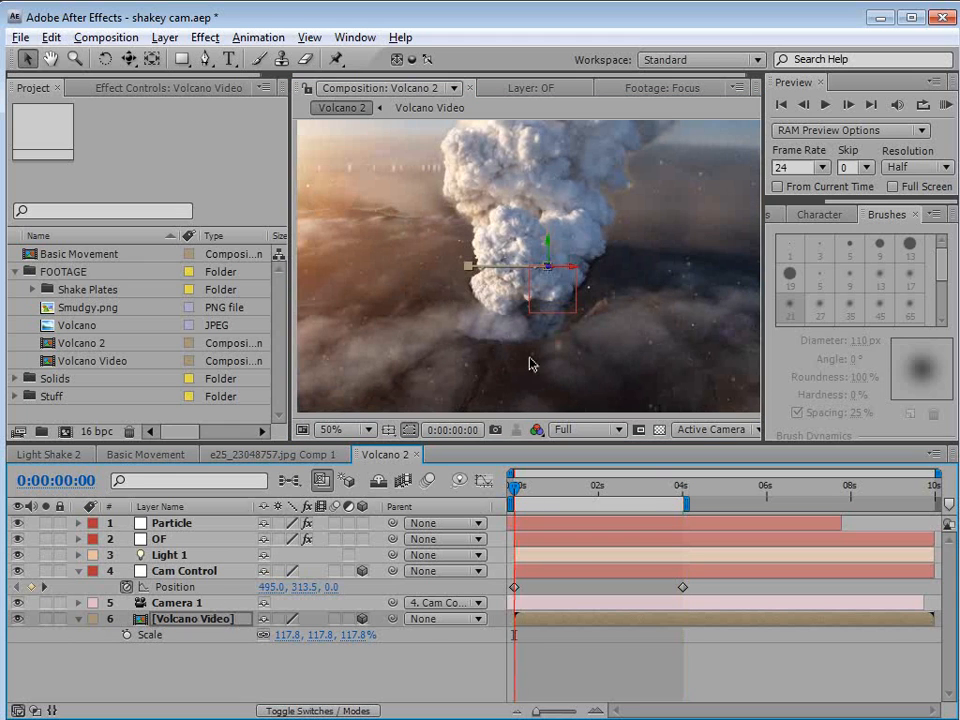
{"action": "left_click_drag", "start_coordinate": [514, 488], "coordinate": [516, 581]}
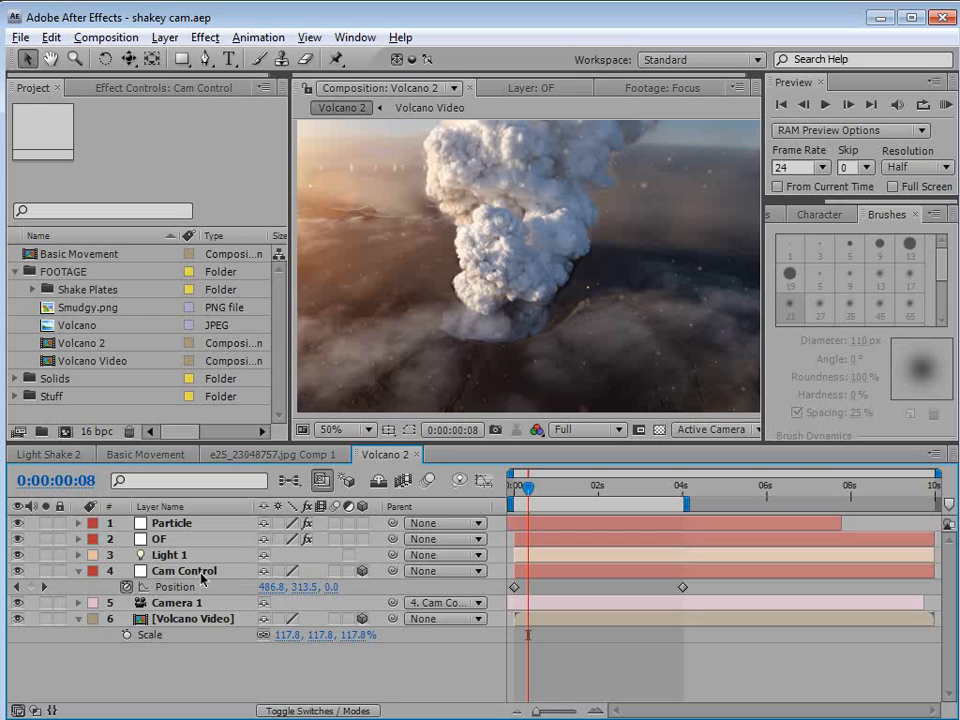
Add the expression wiggle(1,15) to the Cam Control null's Position
{"action": "left_click", "coordinate": [126, 587], "text": "alt"}
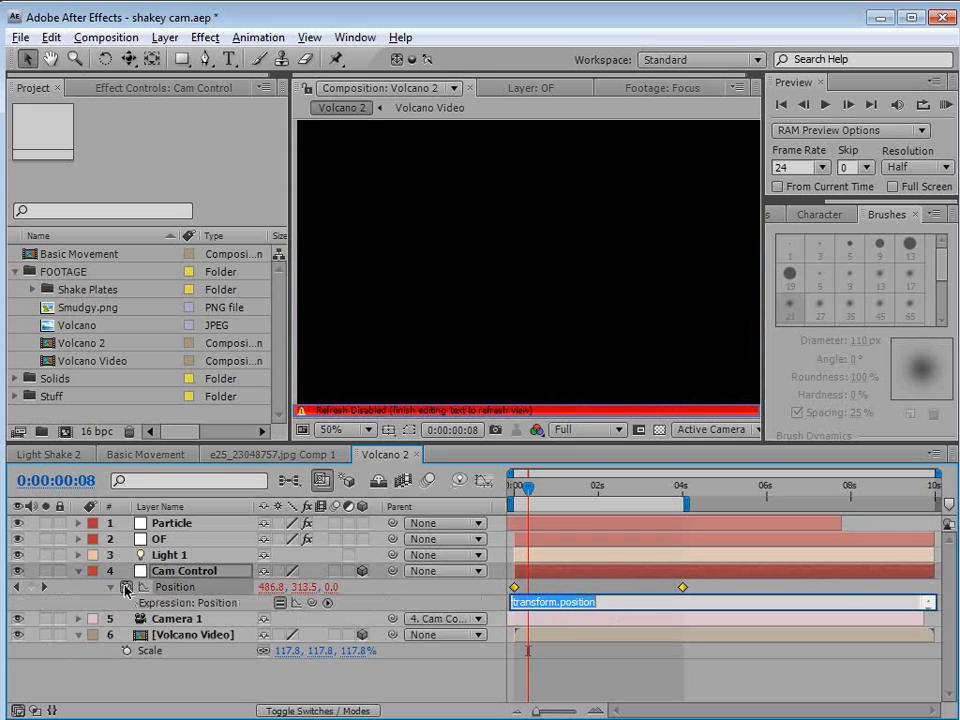
{"action": "type", "text": "wiggle(1,15"}
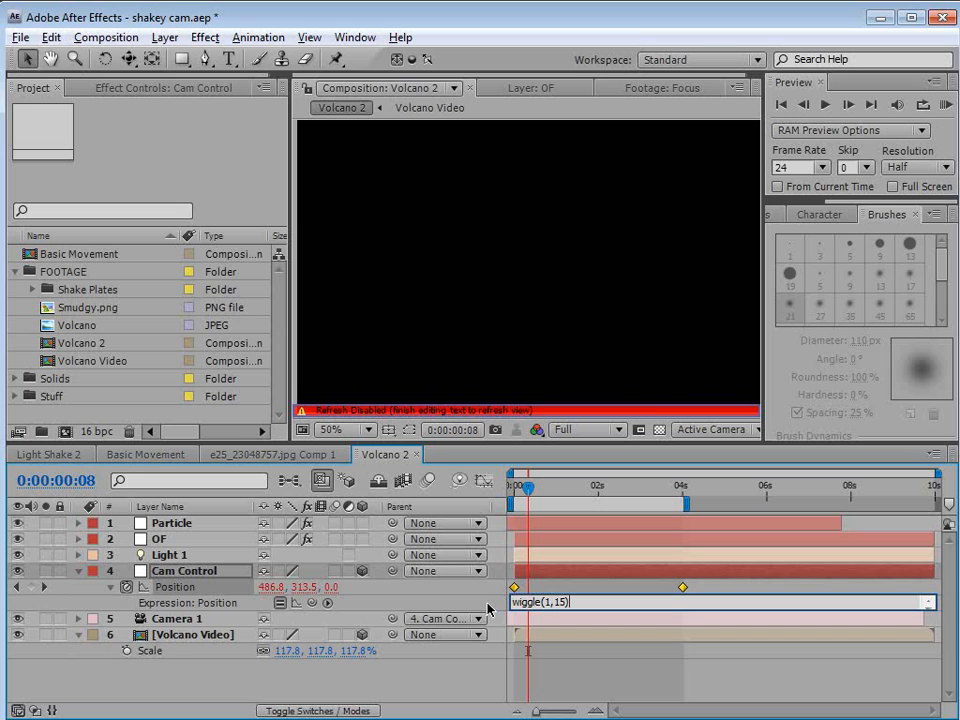
{"action": "left_click", "coordinate": [590, 672]}
Add the expression wiggle(.5,5) to Camera 1's Z Rotation and check the tilt up to 0:00:01:12
{"action": "left_click", "coordinate": [185, 619]}
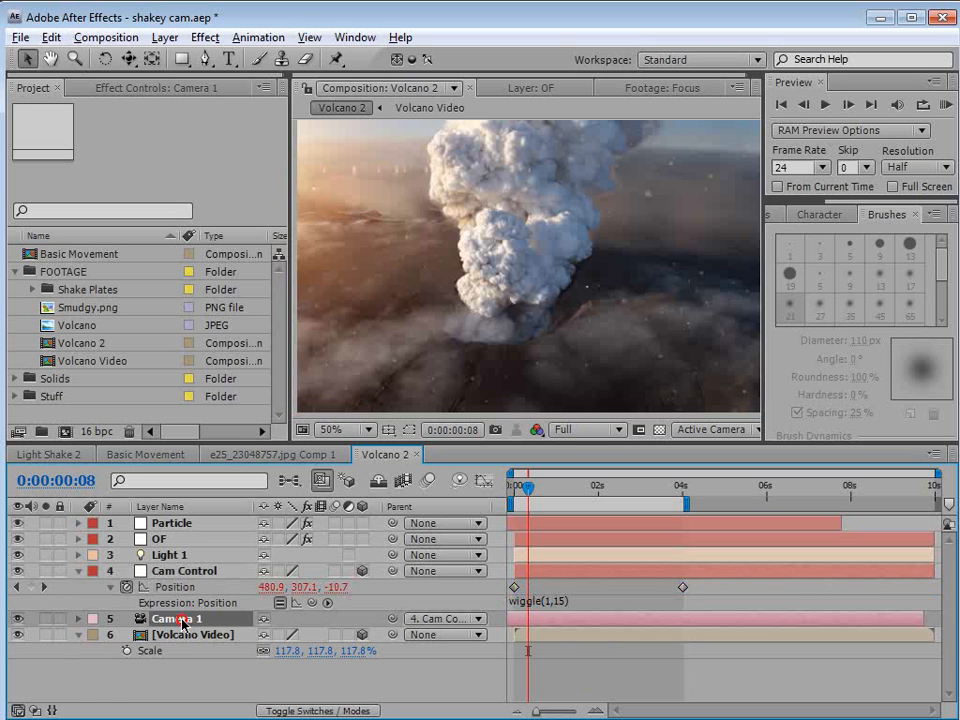
{"action": "key", "text": "r"}
{"action": "mouse_move", "coordinate": [288, 667]}
{"action": "left_mouse_down"}
{"action": "mouse_move", "coordinate": [297, 667]}
{"action": "mouse_move", "coordinate": [288, 683]}
{"action": "left_mouse_up"}
{"action": "key", "text": "ctrl+z"}
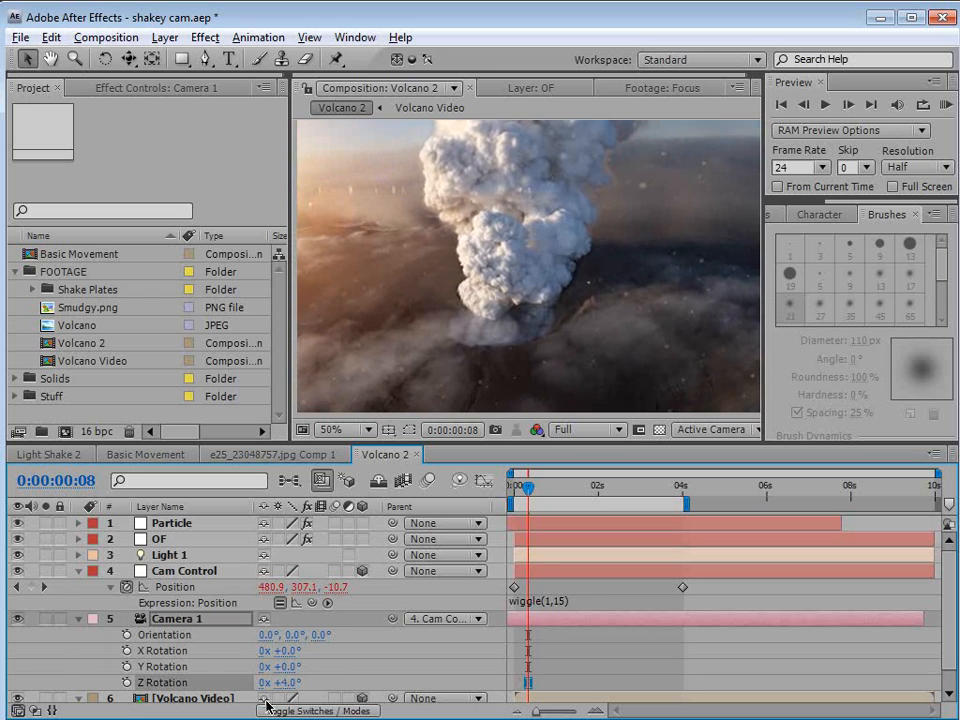
{"action": "key", "text": "ctrl+z"}
{"action": "left_click", "coordinate": [127, 682], "text": "alt"}
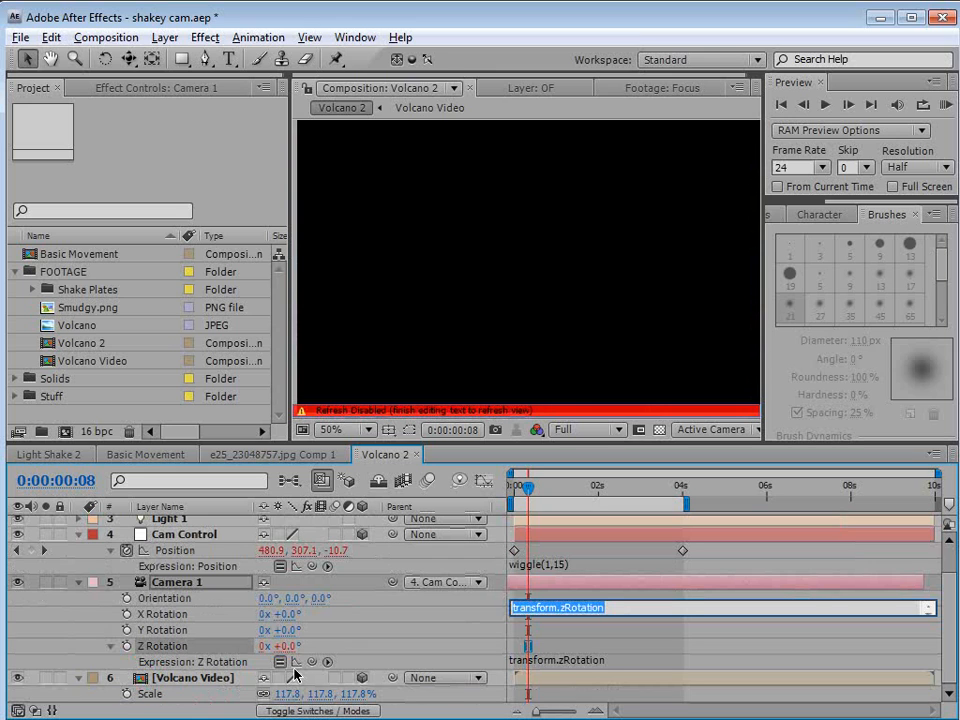
{"action": "type", "text": "wigl"}
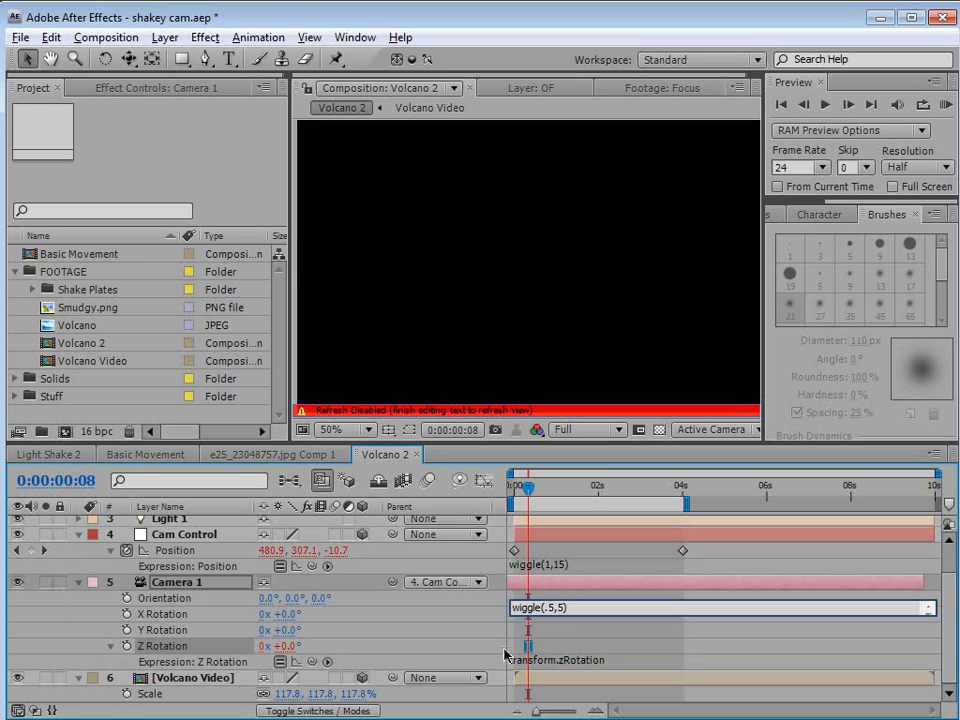
{"action": "left_click", "coordinate": [542, 628]}
{"action": "left_click_drag", "start_coordinate": [529, 487], "coordinate": [578, 528]}
Add the expression wiggle(9,2) to Camera 1's Position for a fast, subtle vibration
{"action": "left_click", "coordinate": [172, 588]}
{"action": "key", "text": "p"}
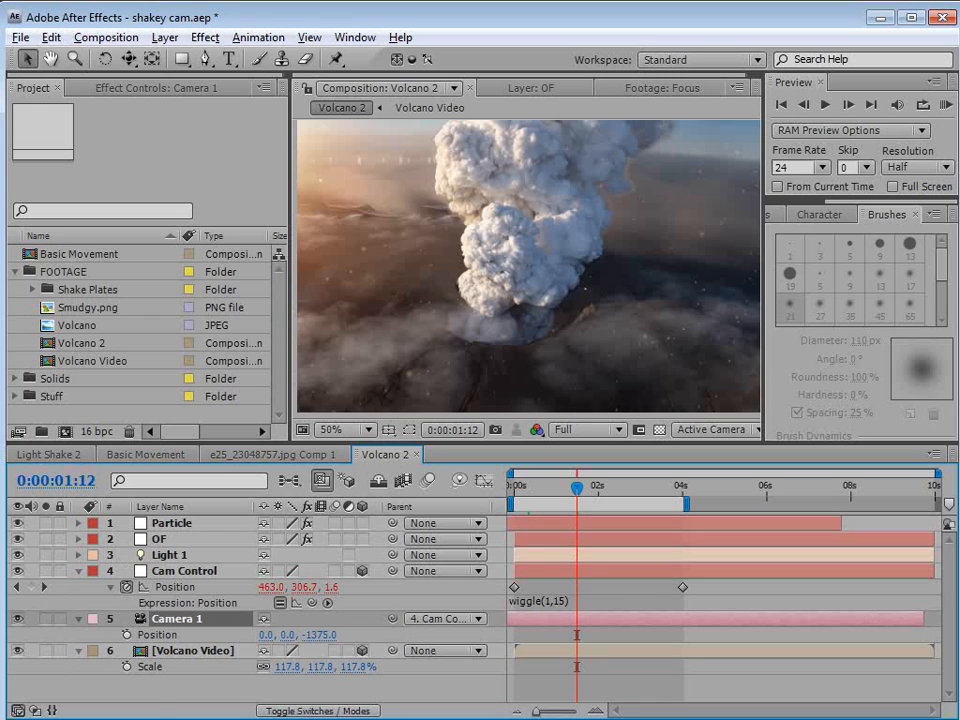
{"action": "left_click", "coordinate": [127, 635], "text": "alt"}
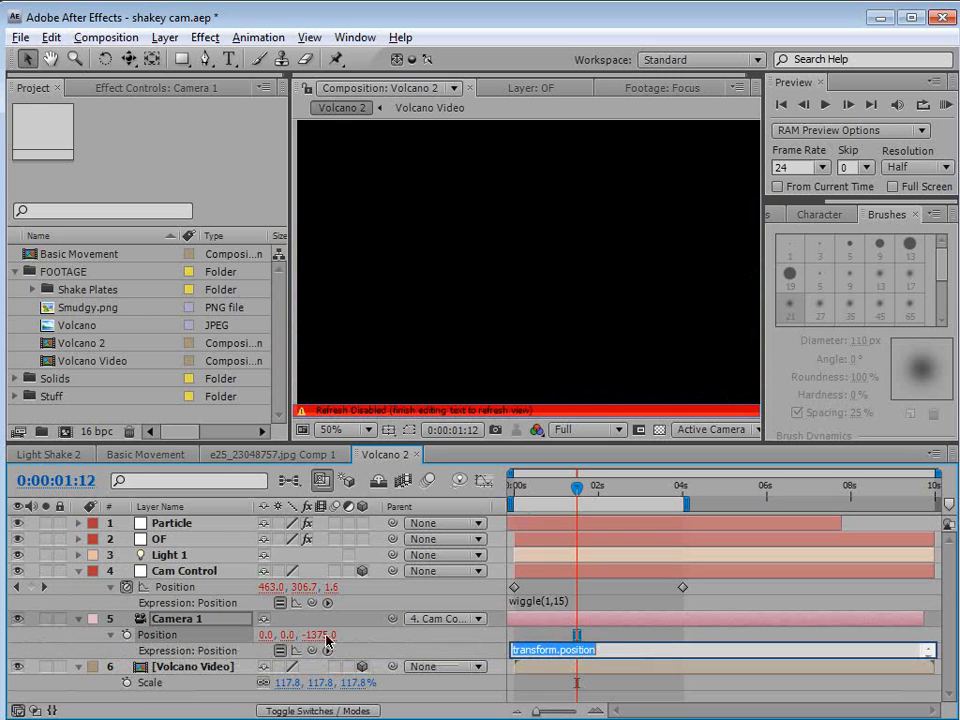
{"action": "type", "text": "wiggle"}
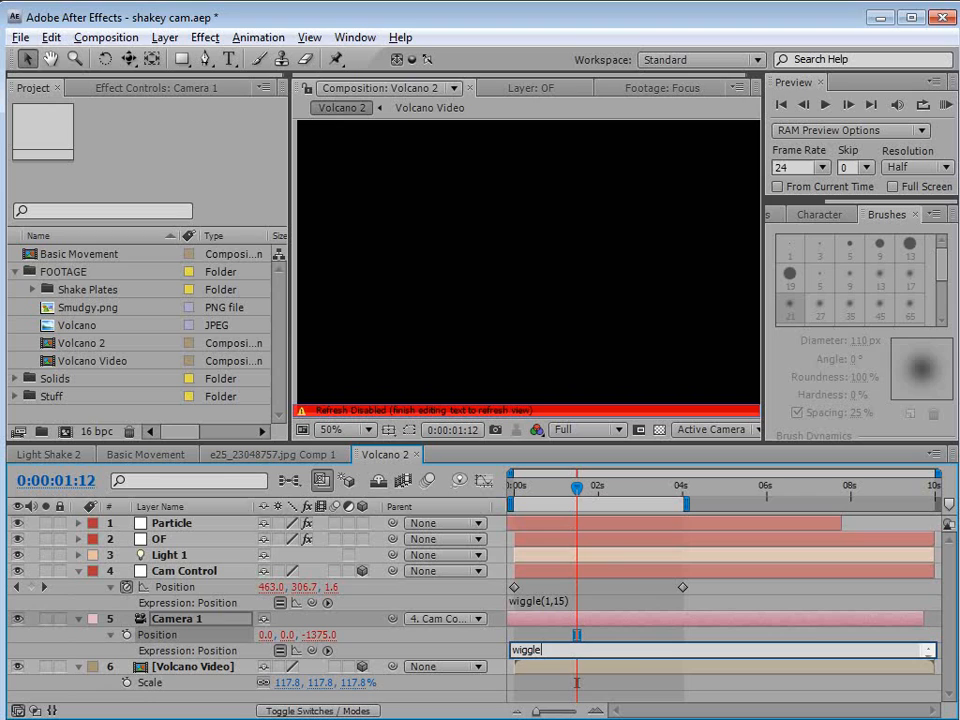
{"action": "type", "text": "(9,2"}
{"action": "left_click", "coordinate": [618, 552]}
Review the combined camera shake along the timeline from the start to 0:00:03:21
{"action": "left_click", "coordinate": [517, 630]}
{"action": "left_click_drag", "start_coordinate": [516, 489], "coordinate": [521, 544]}
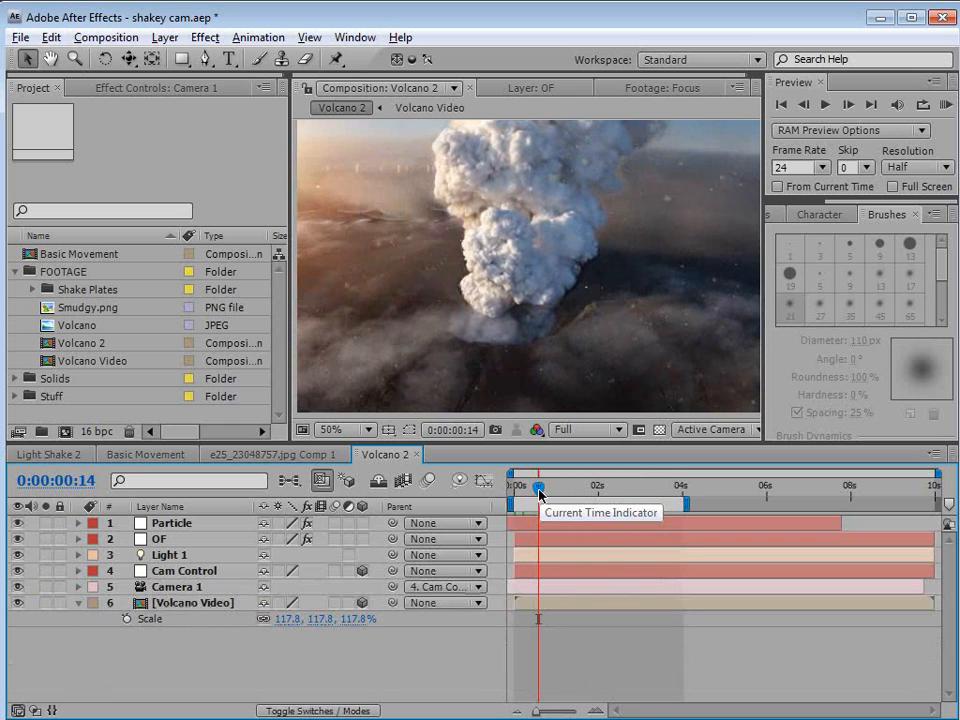
{"action": "left_click_drag", "start_coordinate": [538, 491], "coordinate": [678, 598]}
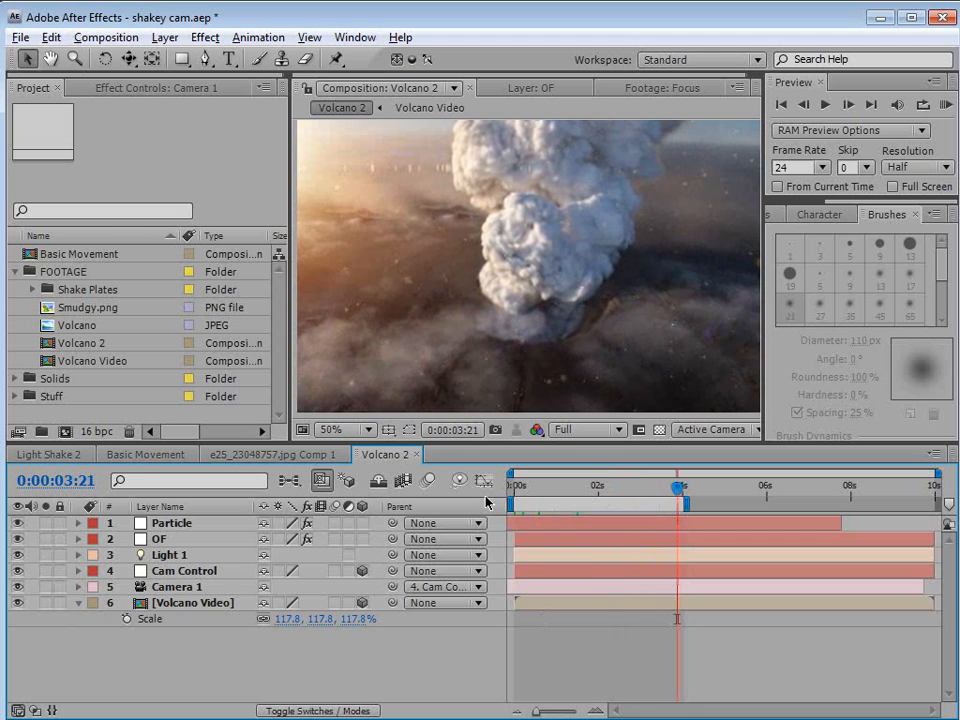
Open the Light Shake clip from the Shake Plates folder and look through its footage for a usable section
{"action": "left_click", "coordinate": [34, 289]}
{"action": "double_click", "coordinate": [90, 307]}
{"action": "left_click_drag", "start_coordinate": [345, 392], "coordinate": [618, 395]}
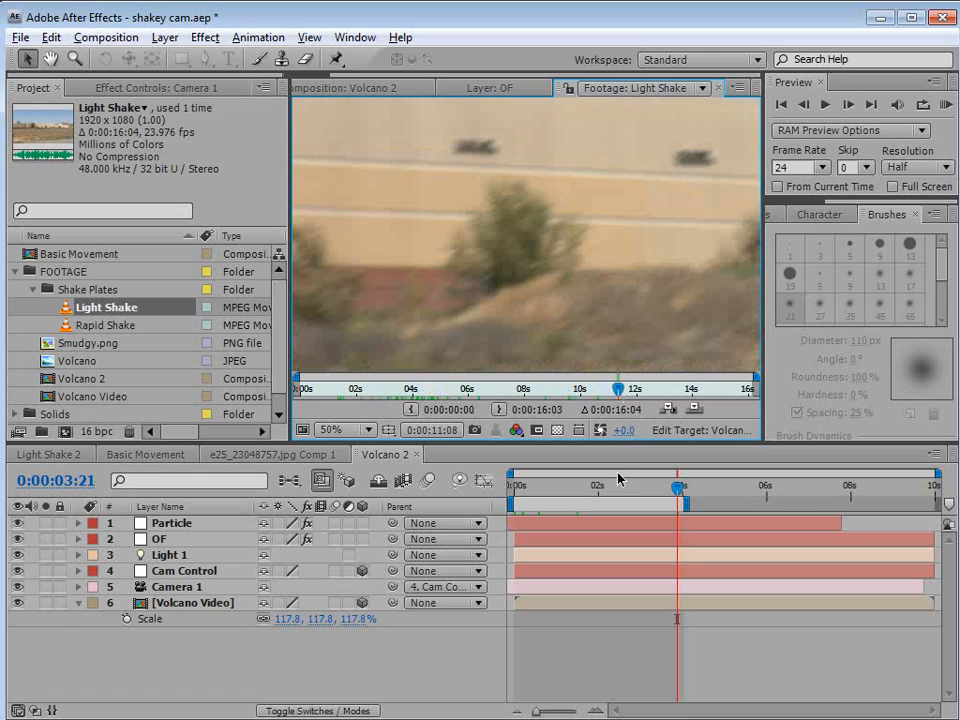
{"action": "left_click_drag", "start_coordinate": [553, 400], "coordinate": [435, 397]}
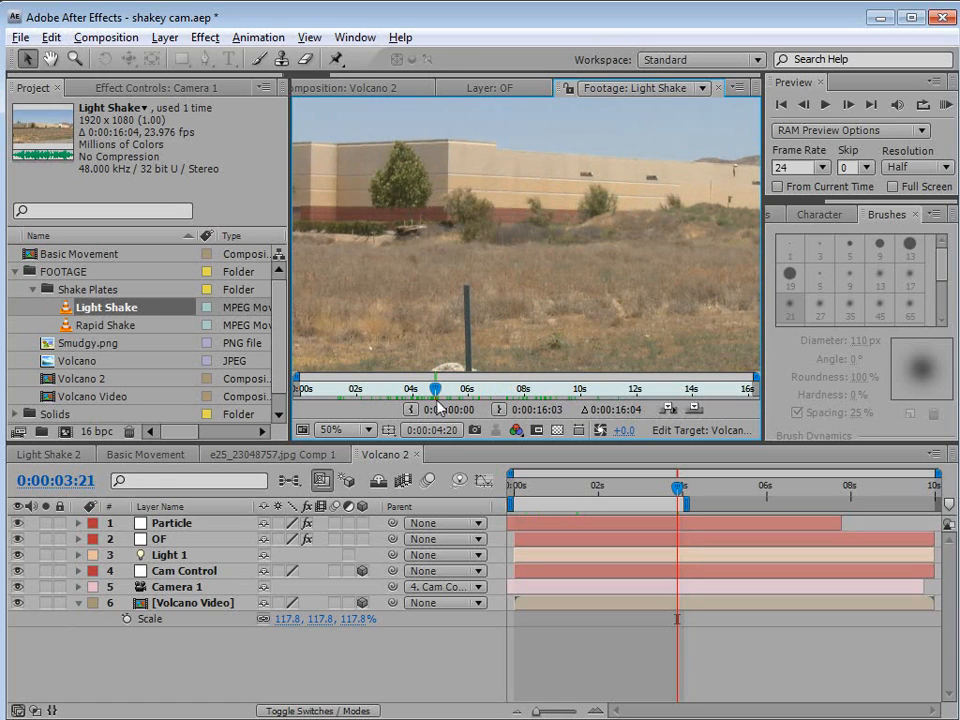
Create a new composition from the Light Shake clip and fit its whole frame in view
{"action": "left_click", "coordinate": [104, 324]}
{"action": "left_click", "coordinate": [66, 307]}
{"action": "left_click_drag", "start_coordinate": [65, 309], "coordinate": [65, 431]}
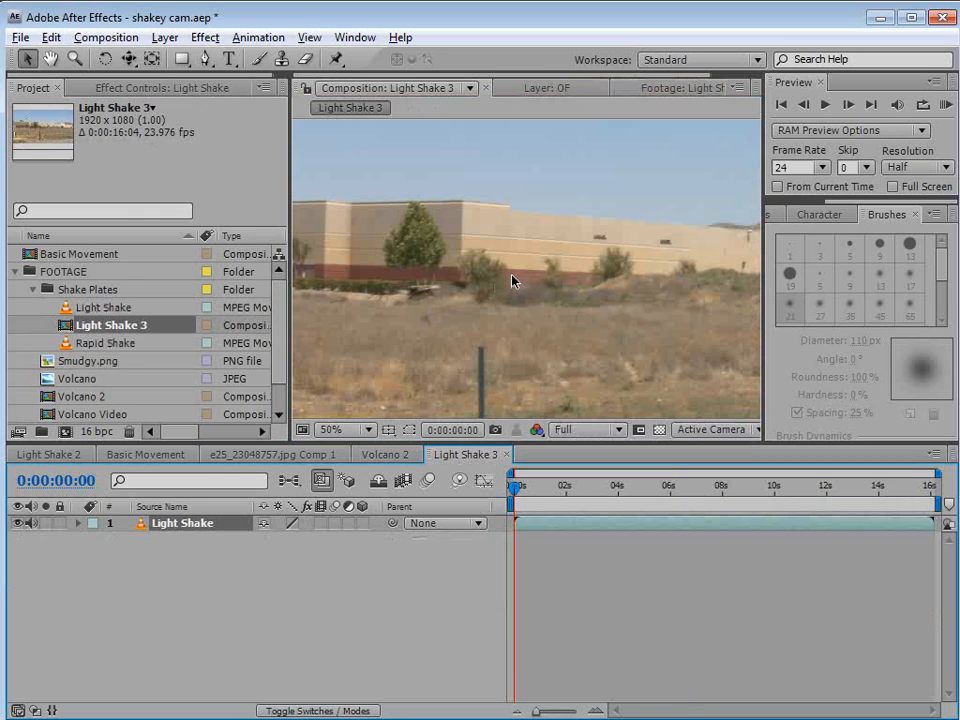
{"action": "scroll", "coordinate": [510, 279], "scroll_direction": "down", "scroll_amount": 2}
Set the work area from 0:00:02:00 to 0:00:06:03 and return to its start
{"action": "left_click_drag", "start_coordinate": [548, 488], "coordinate": [673, 509]}
{"action": "key", "text": "b"}
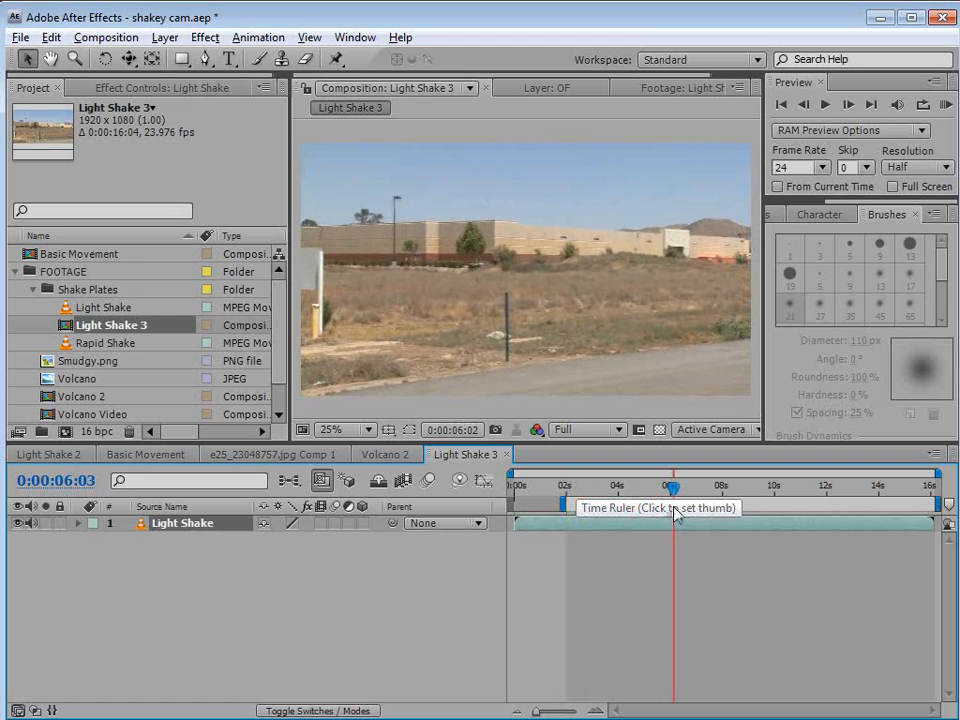
{"action": "key", "text": "n"}
{"action": "left_click", "coordinate": [568, 491]}
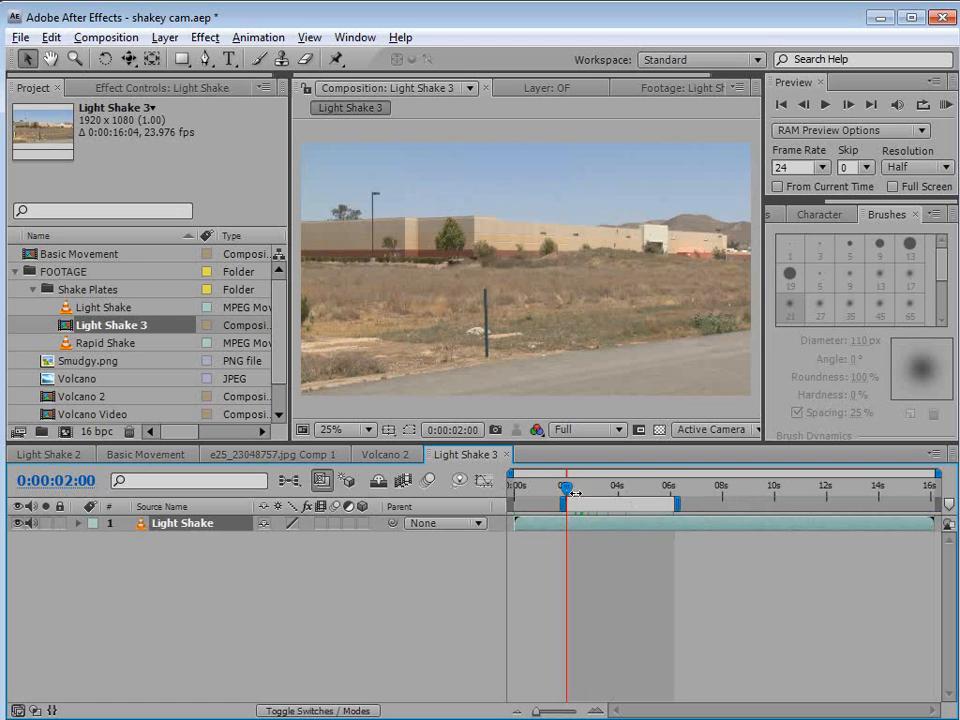
Start a motion track on the Light Shake layer with both Position and Rotation tracked
{"action": "left_click", "coordinate": [358, 37]}
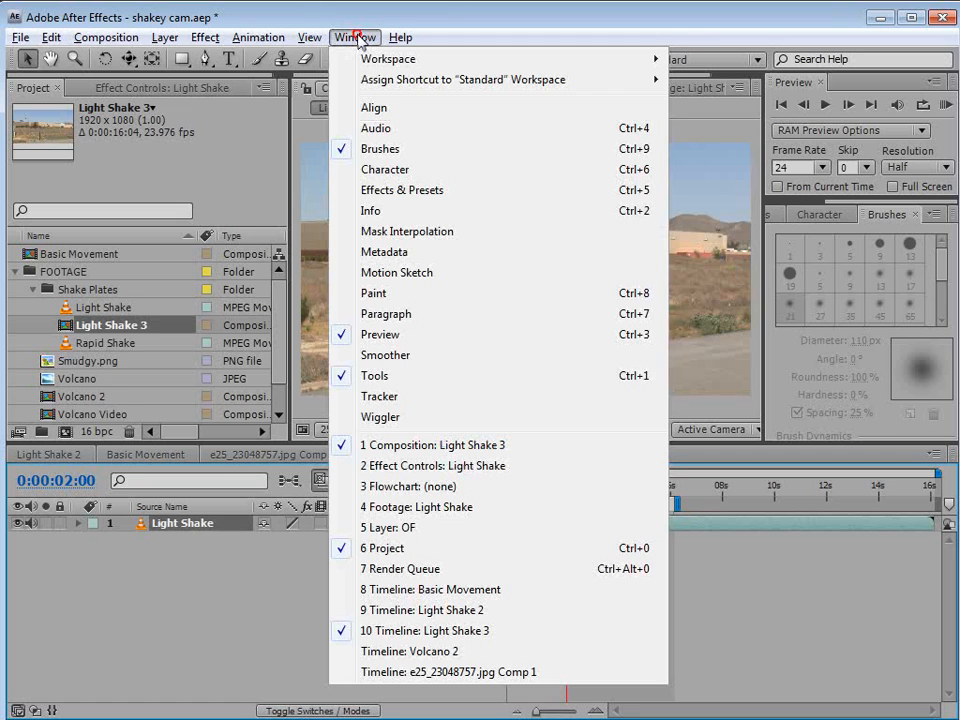
{"action": "left_click", "coordinate": [390, 396]}
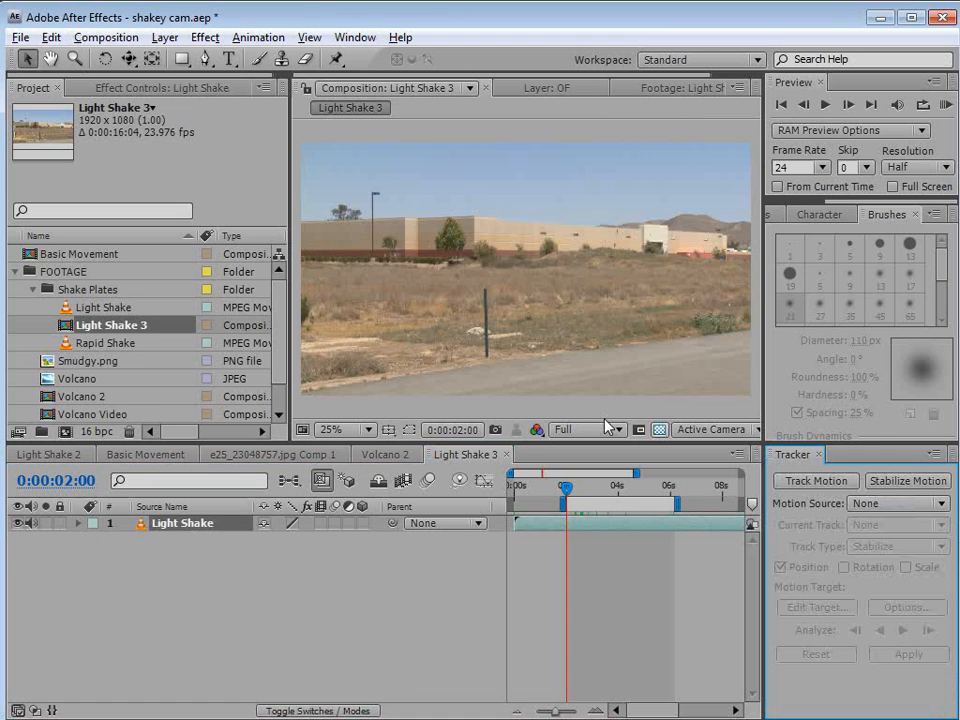
{"action": "left_click", "coordinate": [812, 484]}
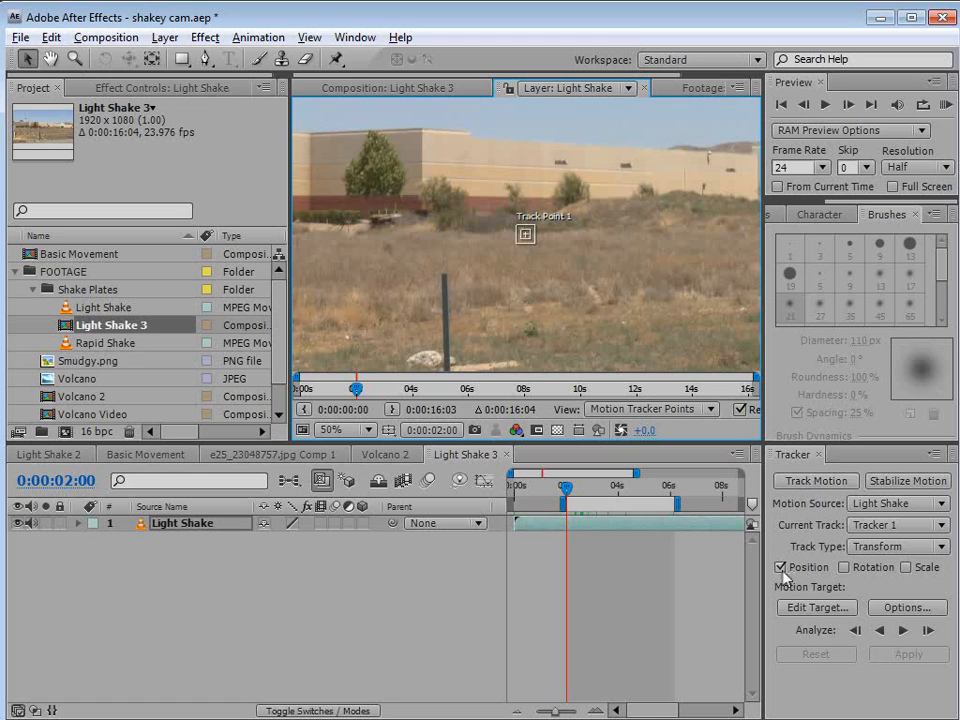
{"action": "left_click", "coordinate": [845, 568]}
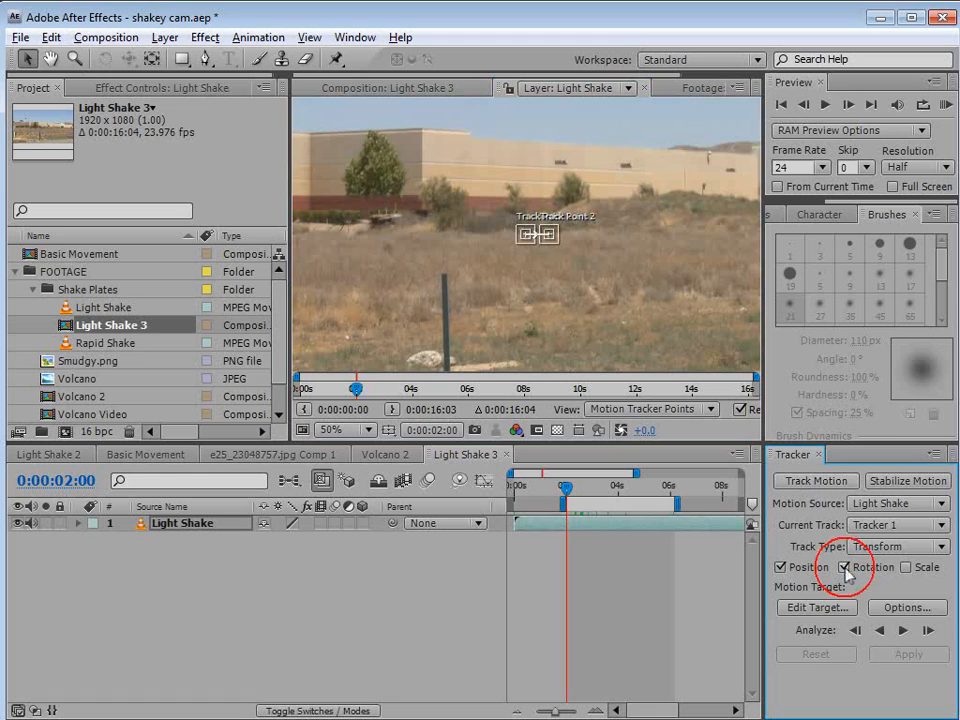
Place Track Point 1 on the lamp post's head and Track Point 2 on the edge of the white building section
{"action": "key", "text": "grave"}
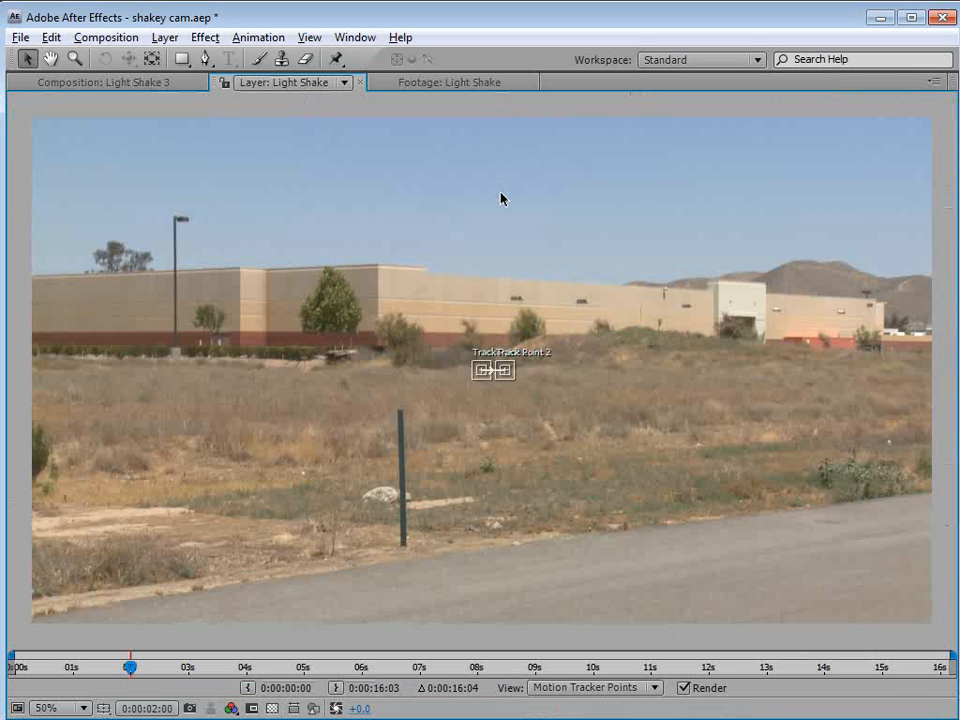
{"action": "key", "text": "space"}
{"action": "left_click_drag", "start_coordinate": [476, 308], "coordinate": [547, 318]}
{"action": "left_click", "coordinate": [558, 388]}
{"action": "left_click_drag", "start_coordinate": [557, 386], "coordinate": [275, 251]}
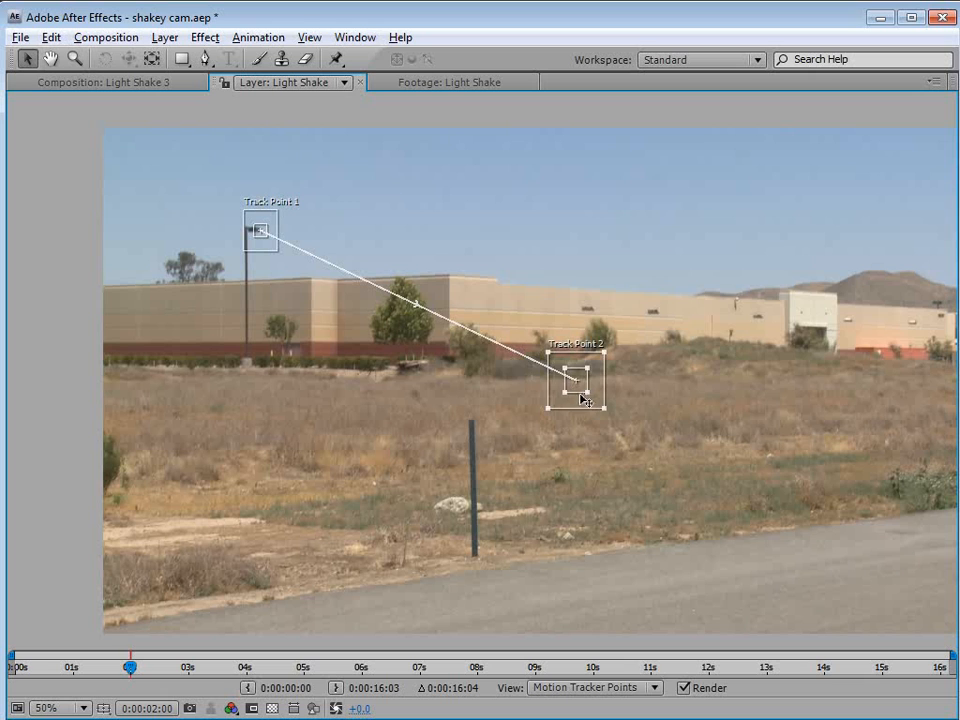
{"action": "left_click_drag", "start_coordinate": [576, 388], "coordinate": [864, 349]}
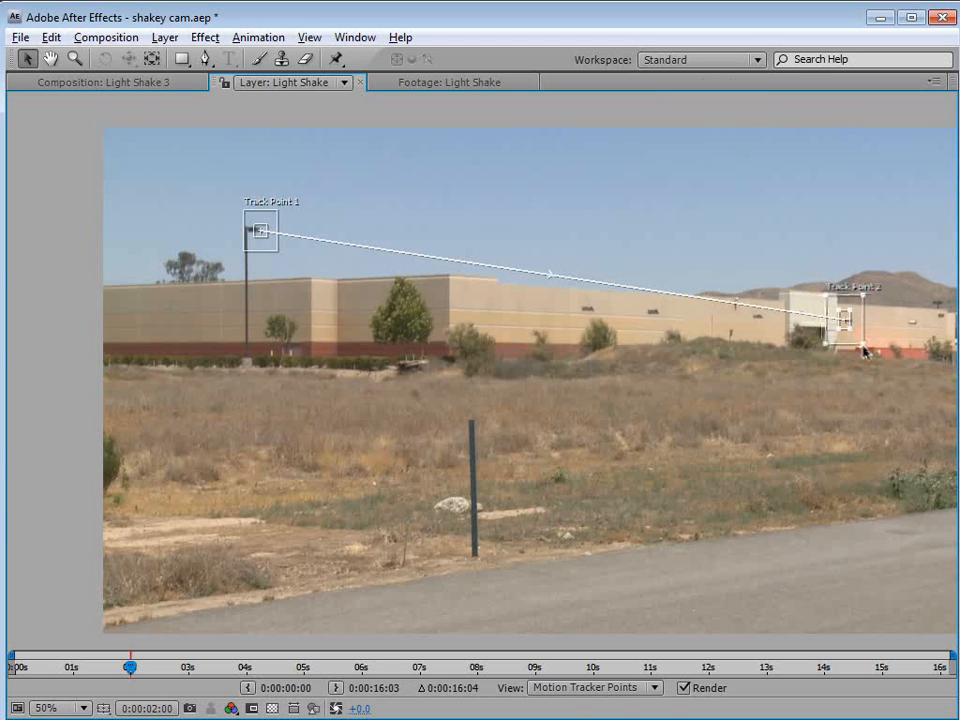
Analyze the two track points forward from 0:00:02:00 past the end of the work area and deselect the layer
{"action": "key", "text": "grave"}
{"action": "key", "text": "h"}
{"action": "scroll", "coordinate": [590, 263], "scroll_direction": "down", "scroll_amount": 2}
{"action": "left_click_drag", "start_coordinate": [646, 245], "coordinate": [598, 242]}
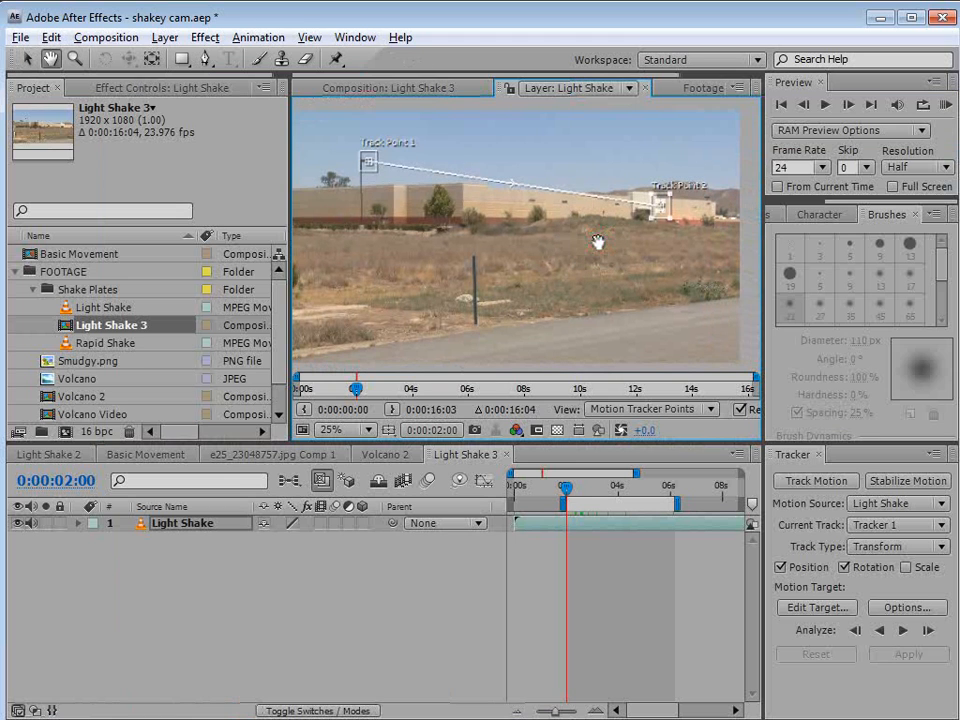
{"action": "key", "text": "v"}
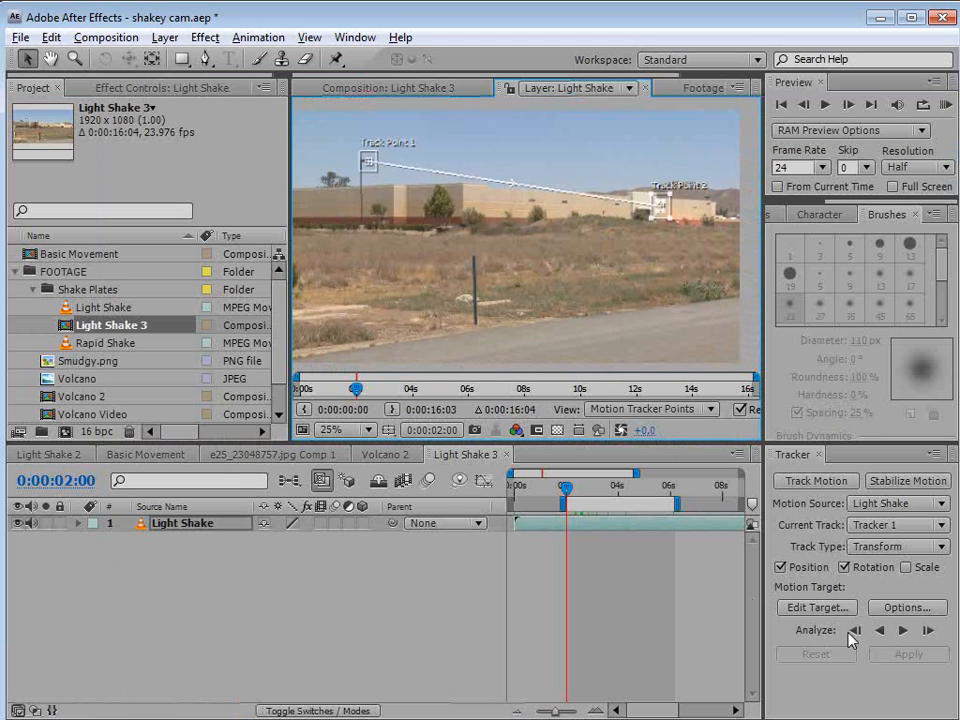
{"action": "left_click", "coordinate": [903, 631]}
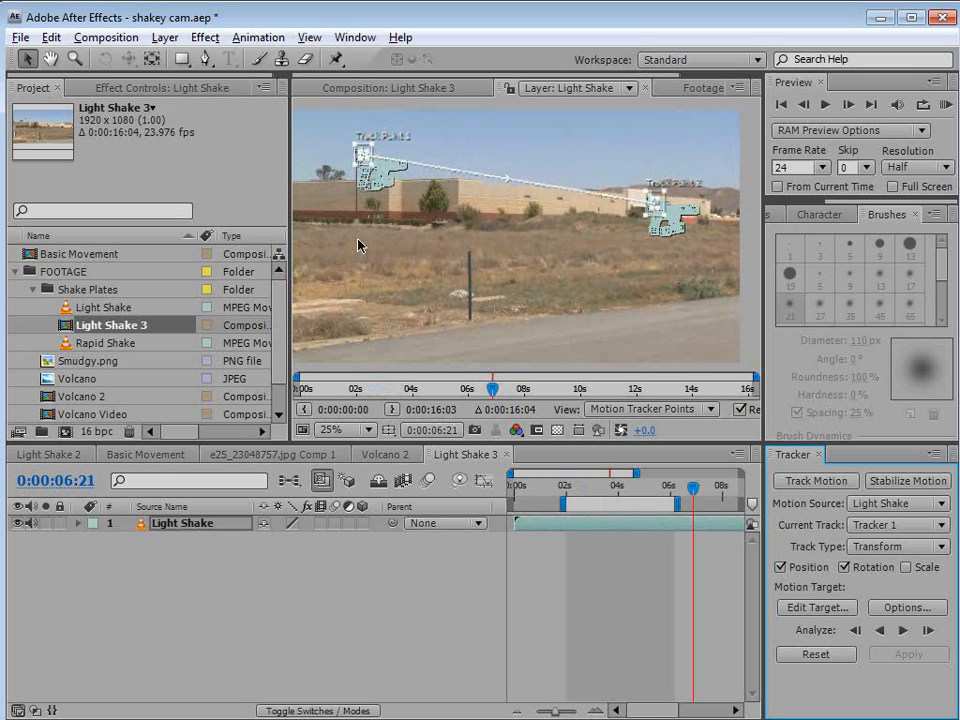
{"action": "left_click", "coordinate": [600, 658]}
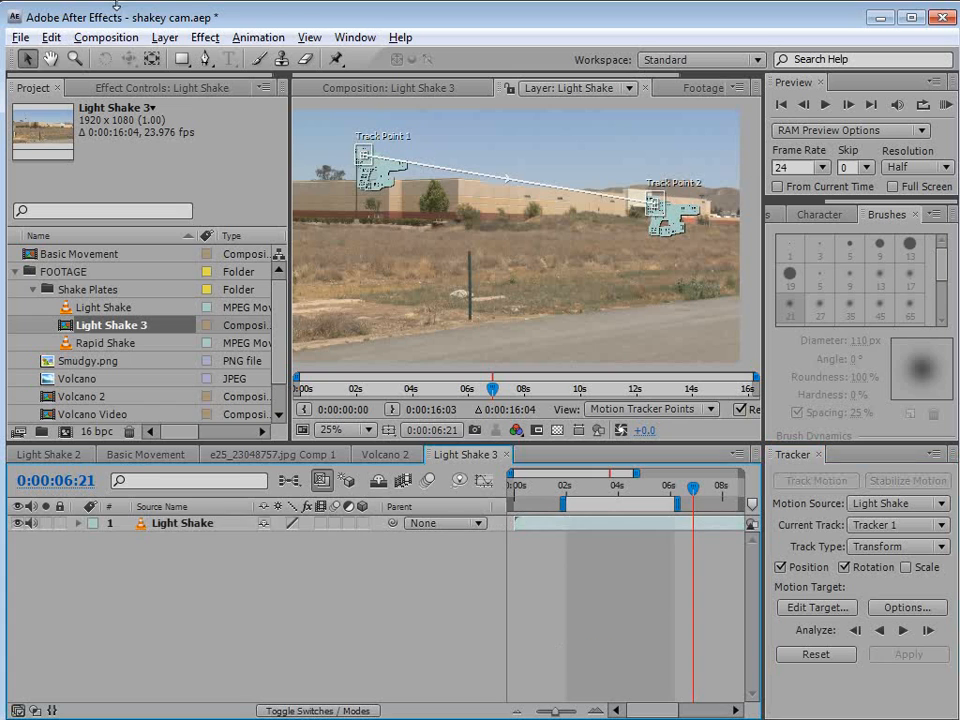
Add a null object to the Light Shake 3 composition to receive the tracking data
{"action": "left_click", "coordinate": [165, 37]}
{"action": "mouse_move", "coordinate": [175, 60]}
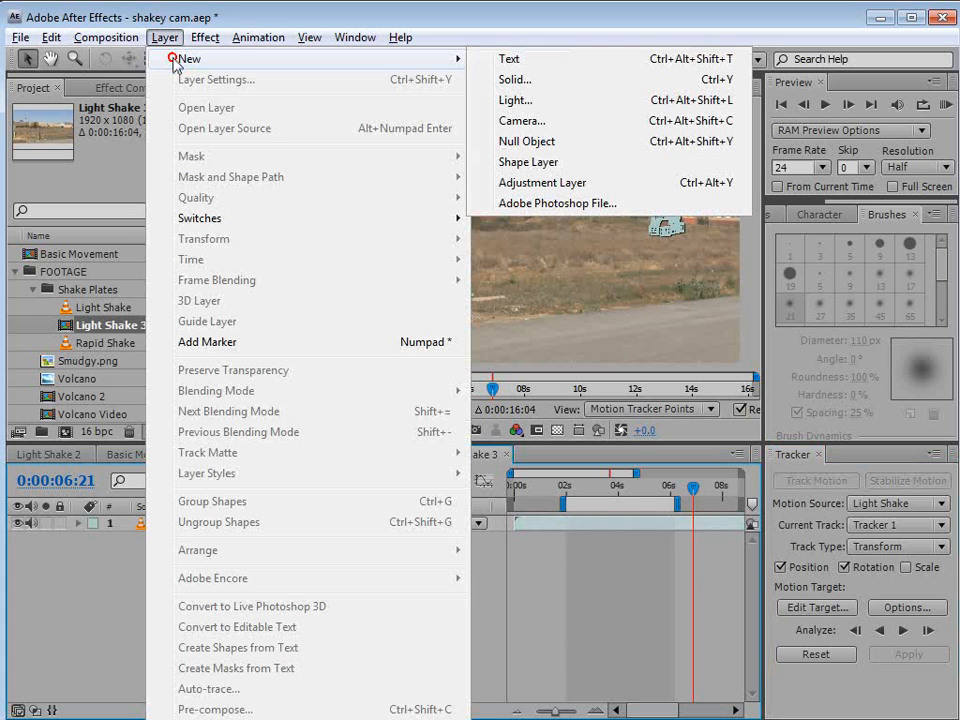
{"action": "left_click", "coordinate": [540, 142]}
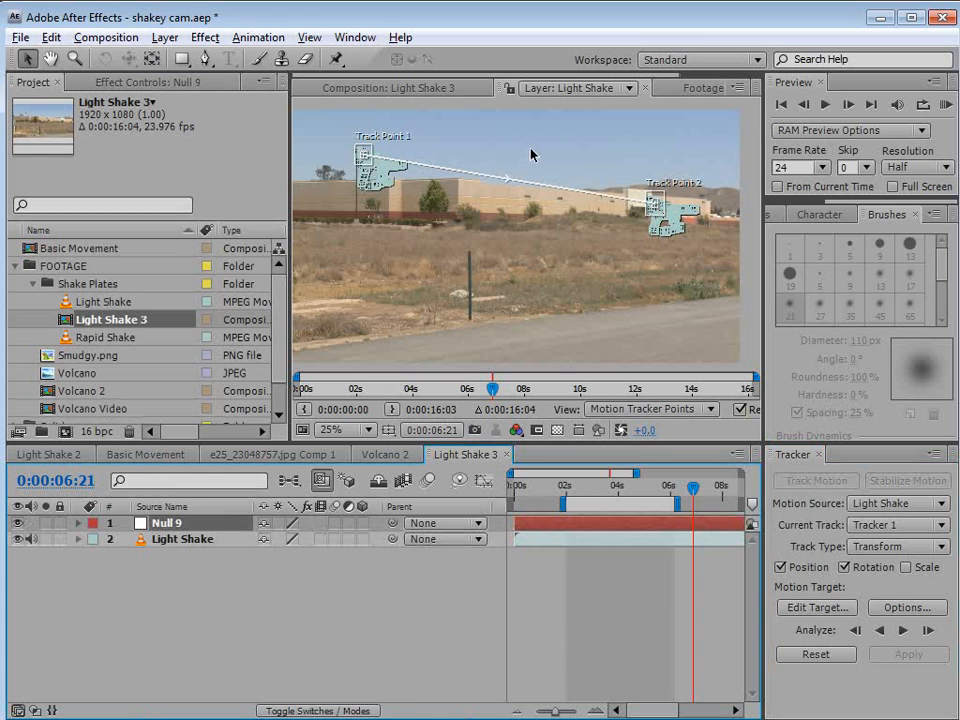
Set the new null as the tracker's motion target and apply the track in the X and Y dimensions
{"action": "left_click", "coordinate": [812, 607]}
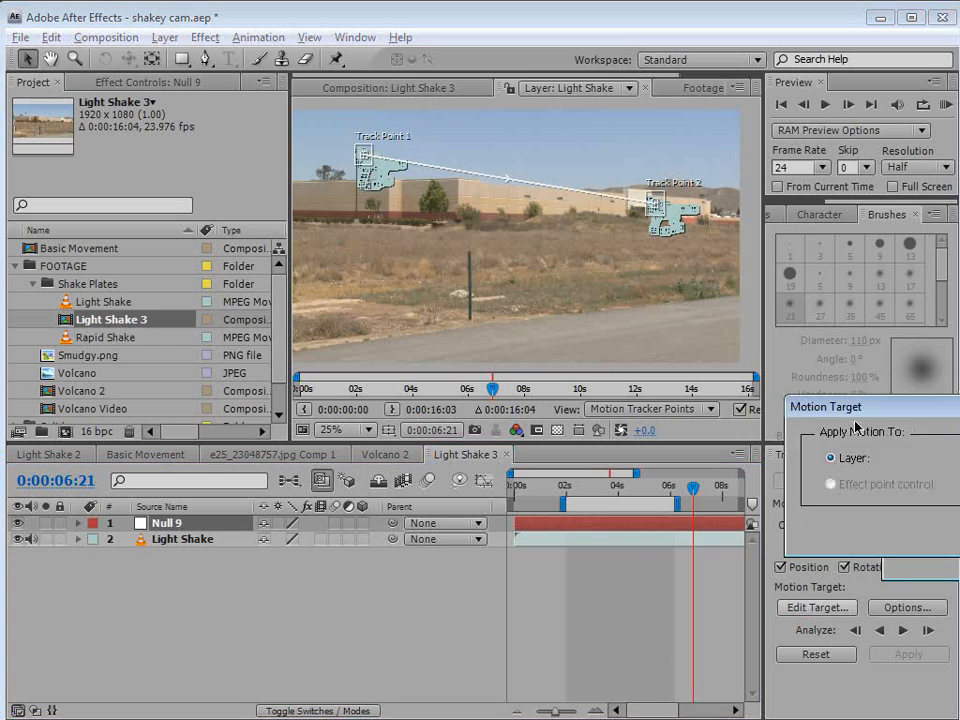
{"action": "left_click", "coordinate": [485, 345]}
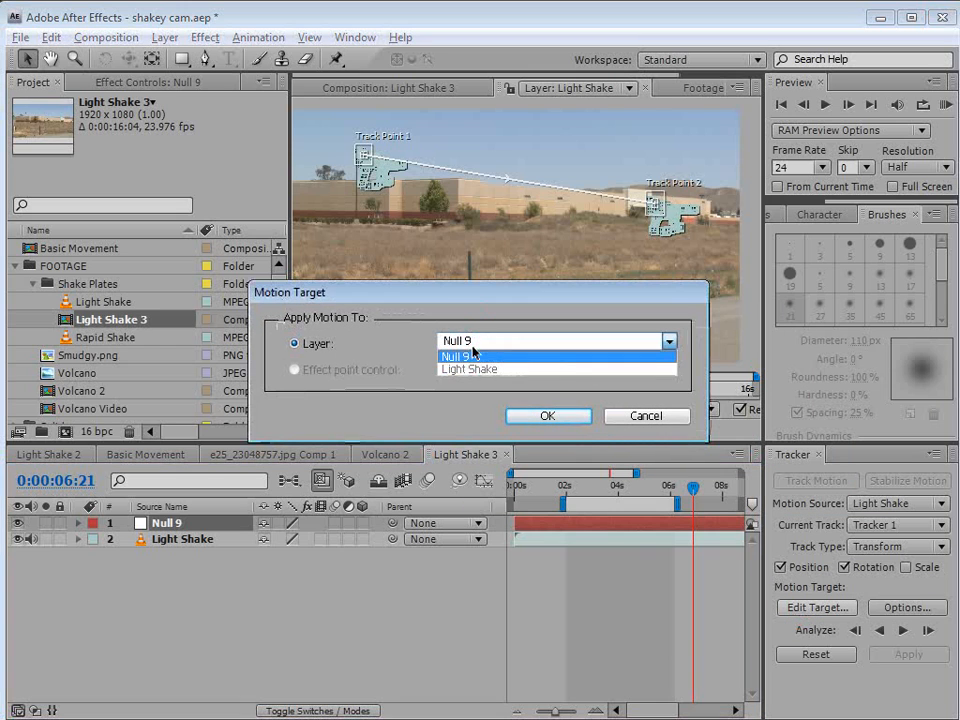
{"action": "left_click", "coordinate": [461, 357]}
{"action": "left_click", "coordinate": [548, 416]}
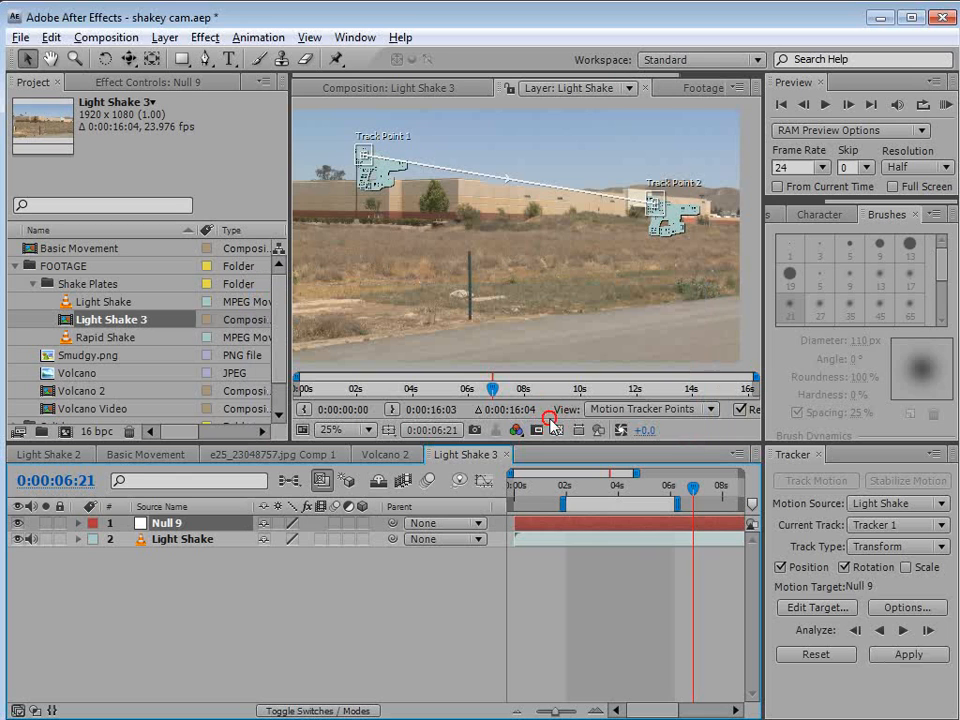
{"action": "left_click", "coordinate": [909, 654]}
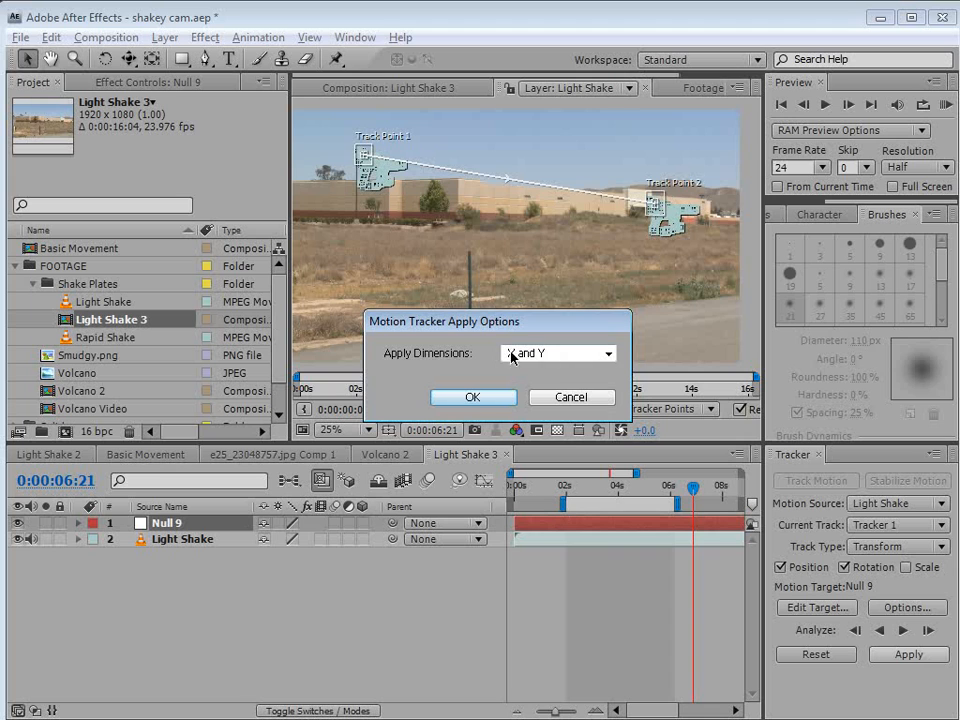
{"action": "left_click", "coordinate": [475, 399]}
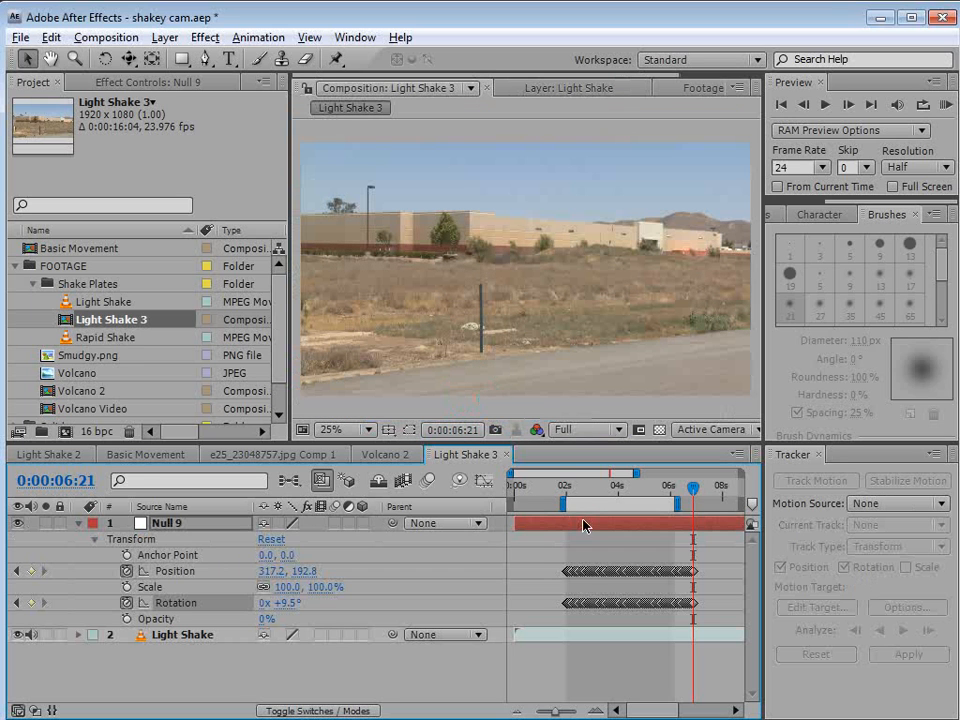
Copy the tracked null into the Volcano 2 composition at 0:00:00:00 and place it directly above Cam Control
{"action": "left_click_drag", "start_coordinate": [572, 486], "coordinate": [593, 486]}
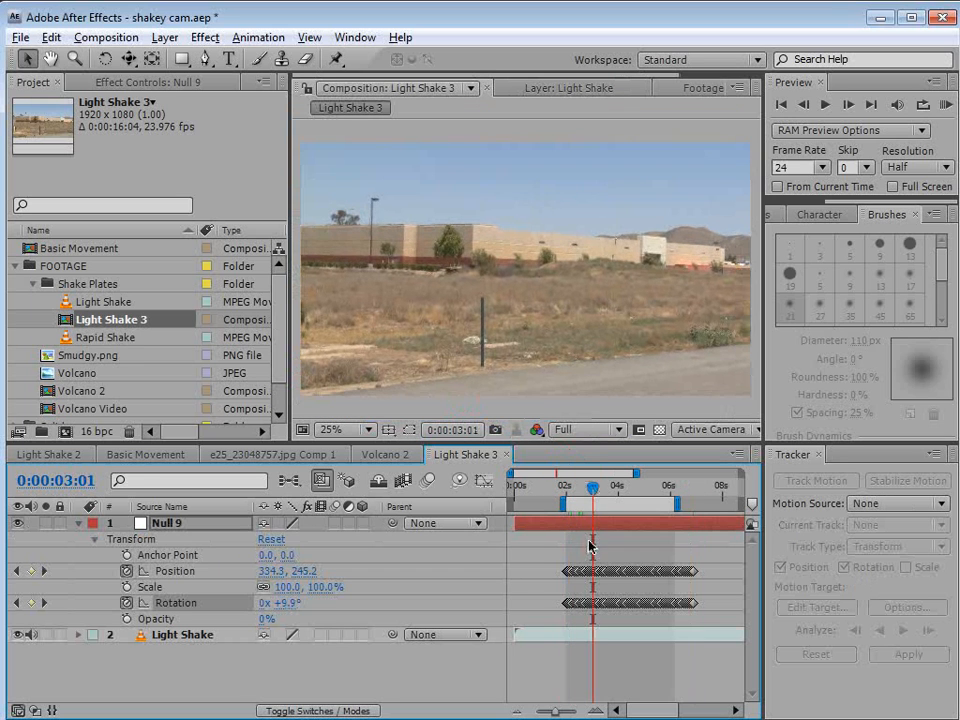
{"action": "left_click", "coordinate": [570, 525]}
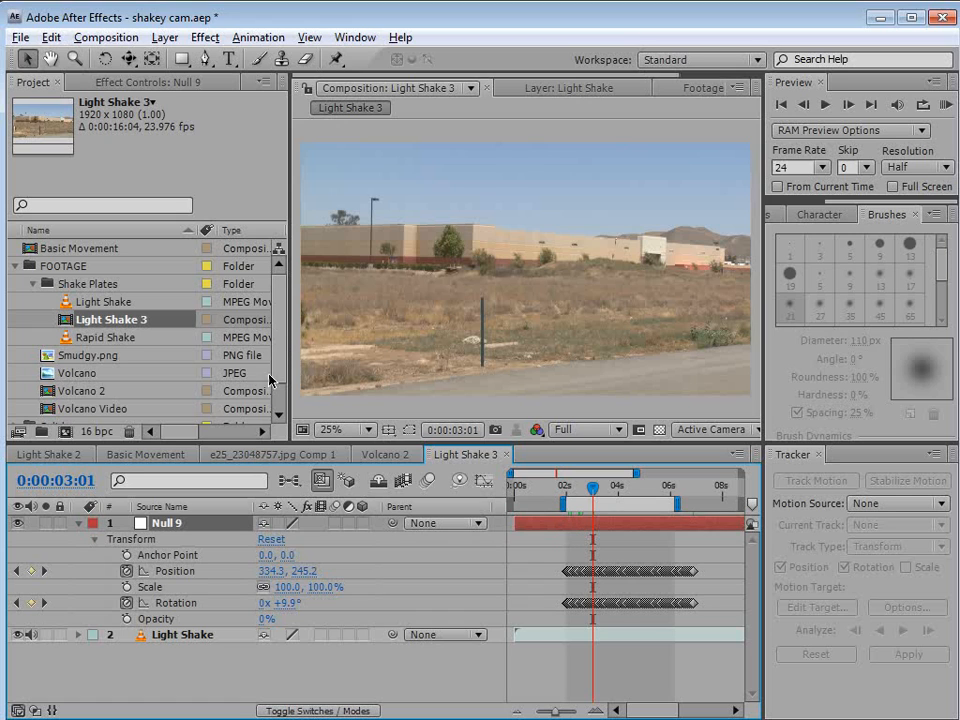
{"action": "left_click", "coordinate": [51, 37]}
{"action": "left_click", "coordinate": [81, 149]}
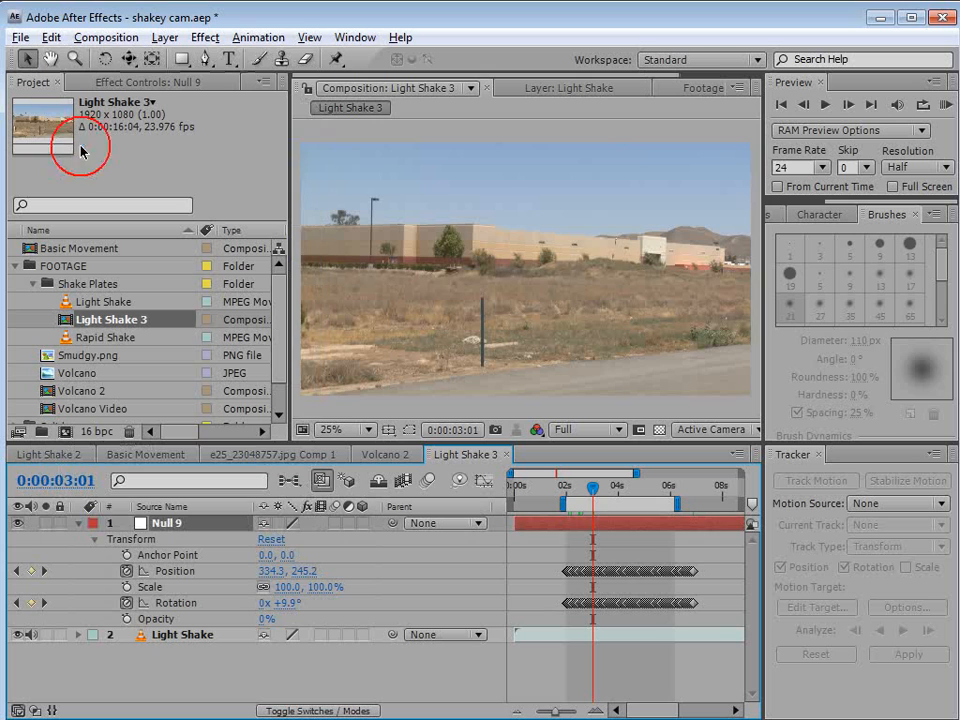
{"action": "left_click", "coordinate": [390, 455]}
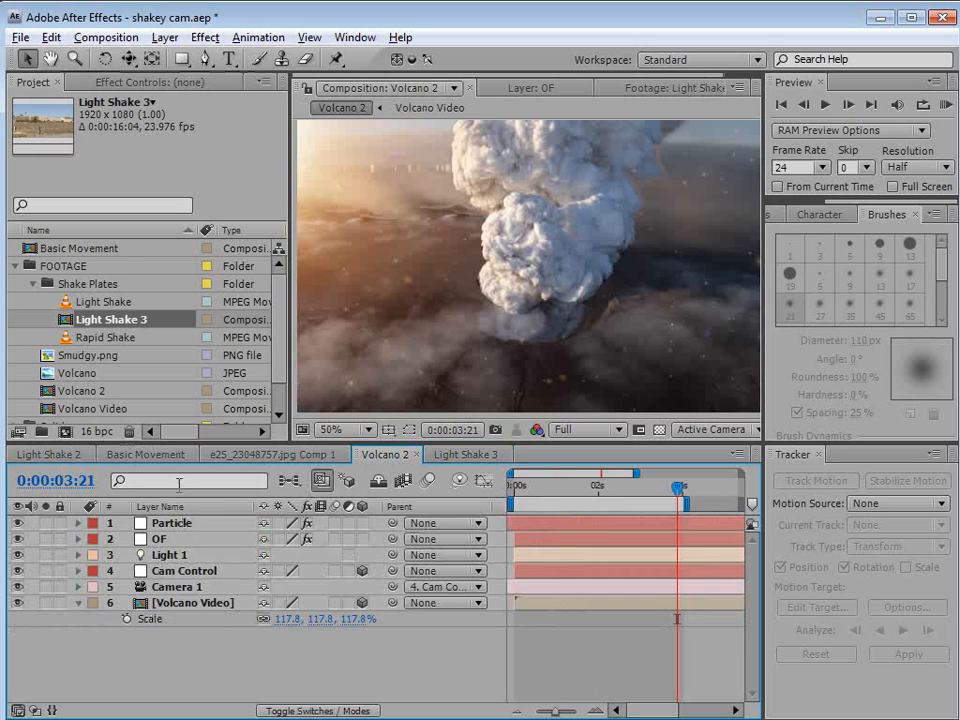
{"action": "left_click_drag", "start_coordinate": [590, 496], "coordinate": [514, 490]}
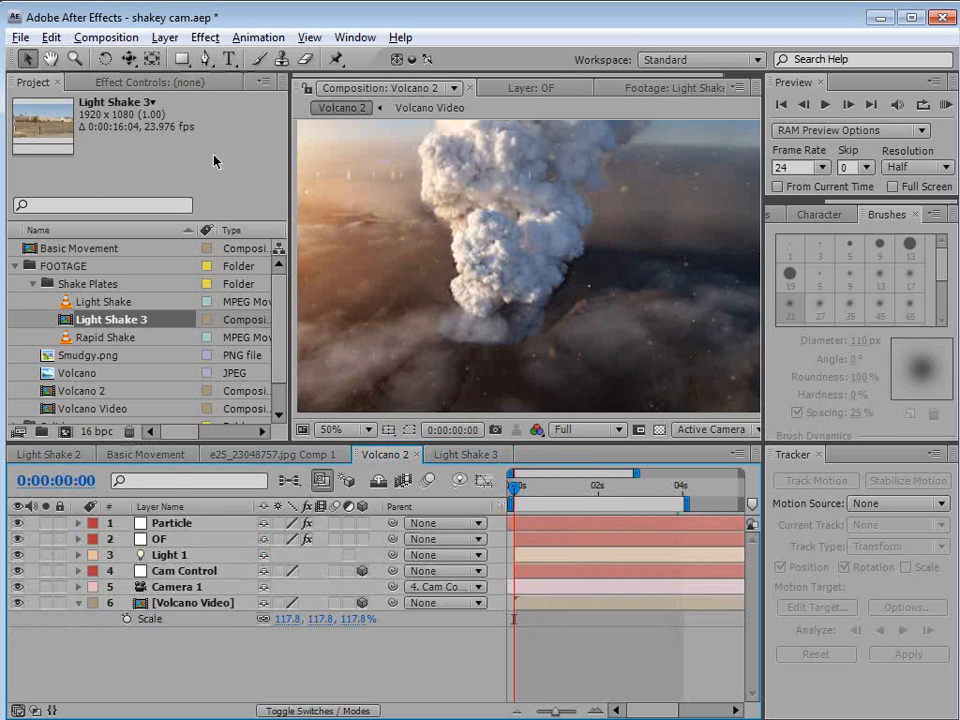
{"action": "left_click", "coordinate": [51, 37]}
{"action": "left_click", "coordinate": [74, 190]}
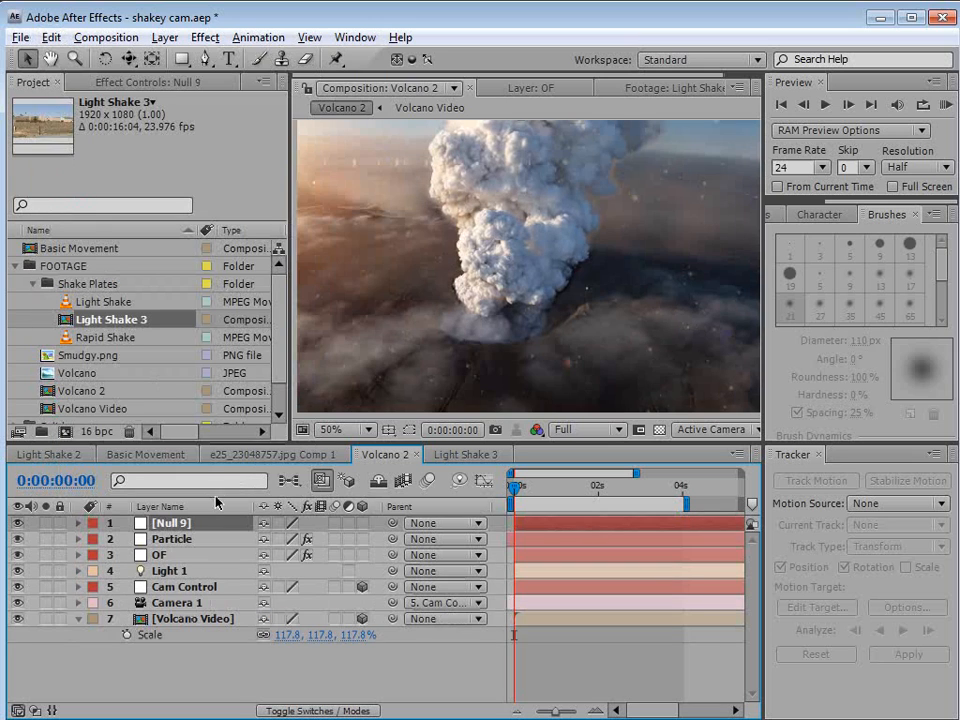
{"action": "left_click_drag", "start_coordinate": [172, 527], "coordinate": [175, 595]}
Disable the wiggle expressions on Cam Control's Position and on Camera 1's Position and Z Rotation
{"action": "left_click", "coordinate": [177, 588]}
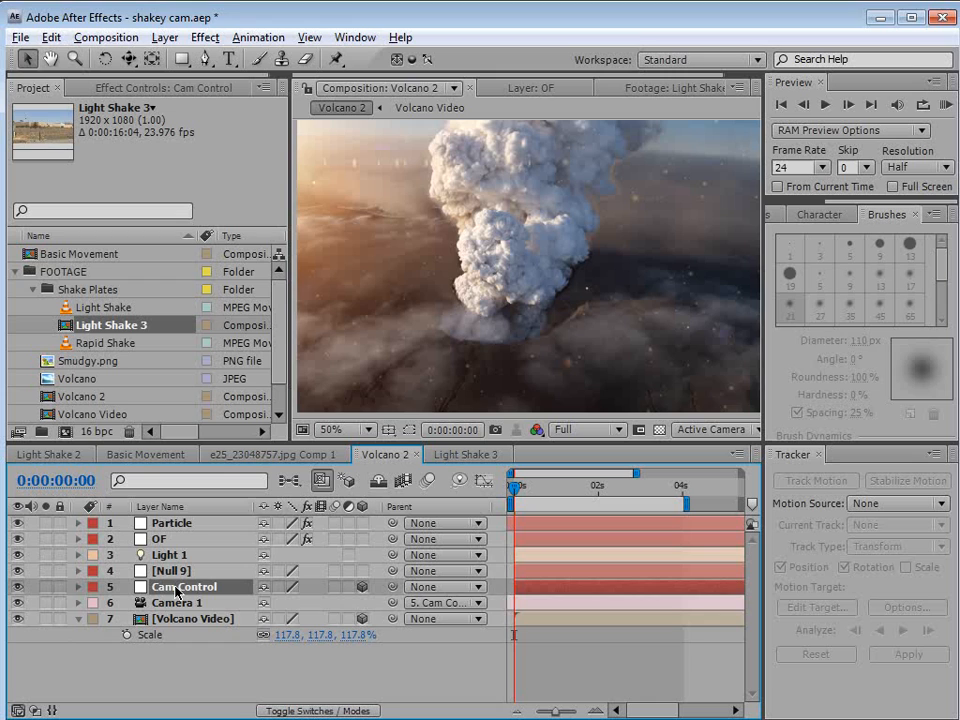
{"action": "key", "text": "e"}
{"action": "key", "text": "e"}
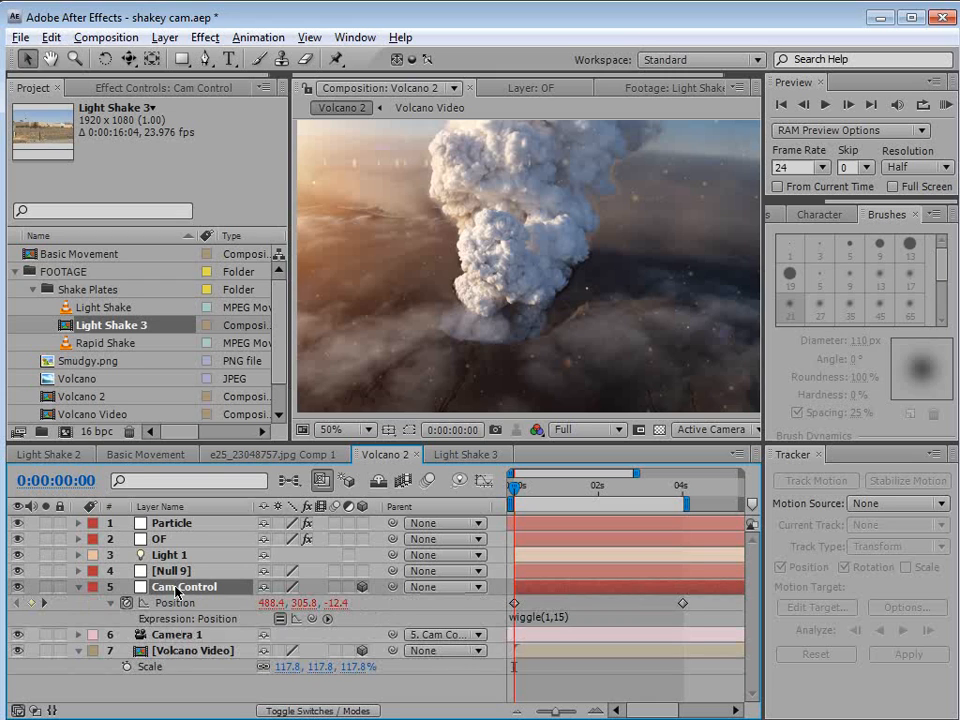
{"action": "left_click", "coordinate": [280, 619]}
{"action": "left_click", "coordinate": [181, 640]}
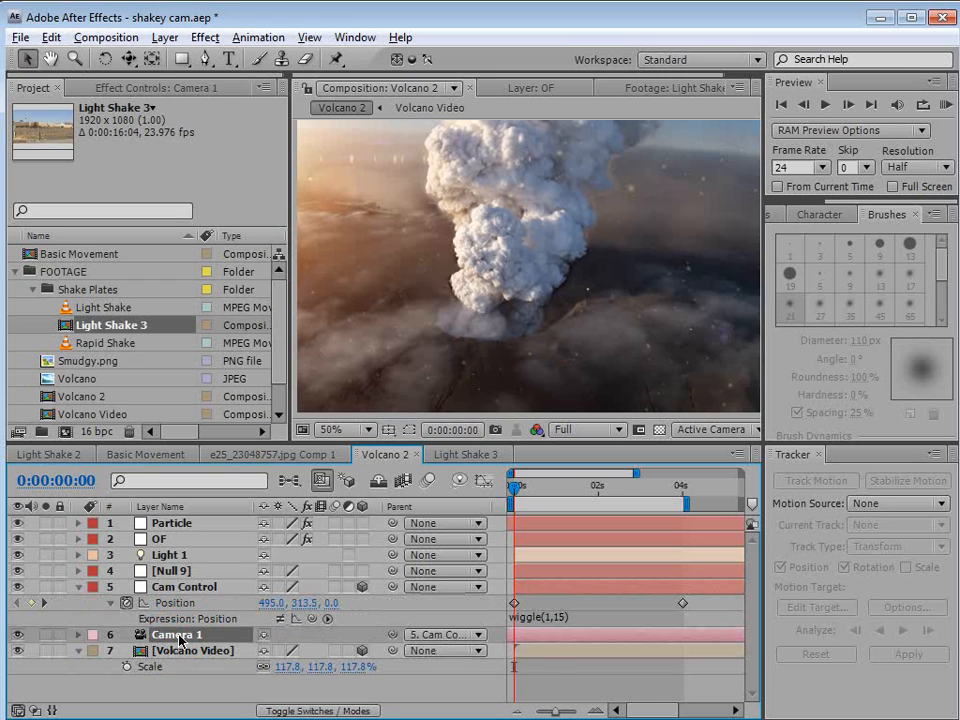
{"action": "key", "text": "e"}
{"action": "key", "text": "e"}
{"action": "scroll", "coordinate": [200, 620], "scroll_direction": "down", "scroll_amount": 2}
{"action": "left_click", "coordinate": [283, 659]}
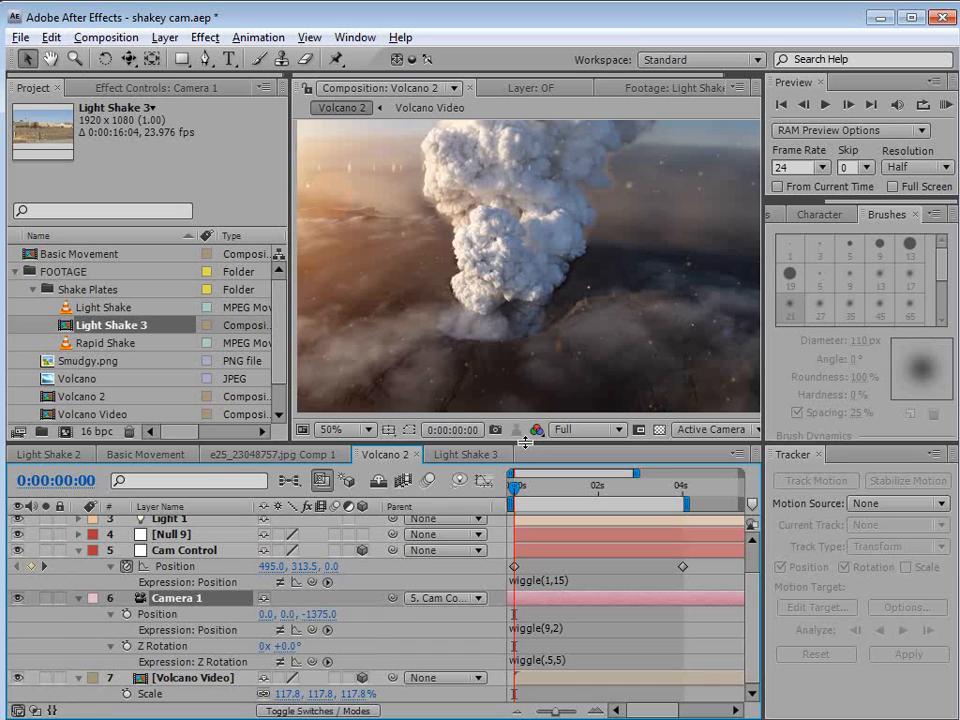
Rename the pasted null Real Cam Movement and slide its layer earlier so the tracking keyframes cover the composition from 0:00:00:00
{"action": "left_click_drag", "start_coordinate": [527, 443], "coordinate": [521, 407]}
{"action": "key", "text": "space"}
{"action": "left_click_drag", "start_coordinate": [490, 222], "coordinate": [490, 253]}
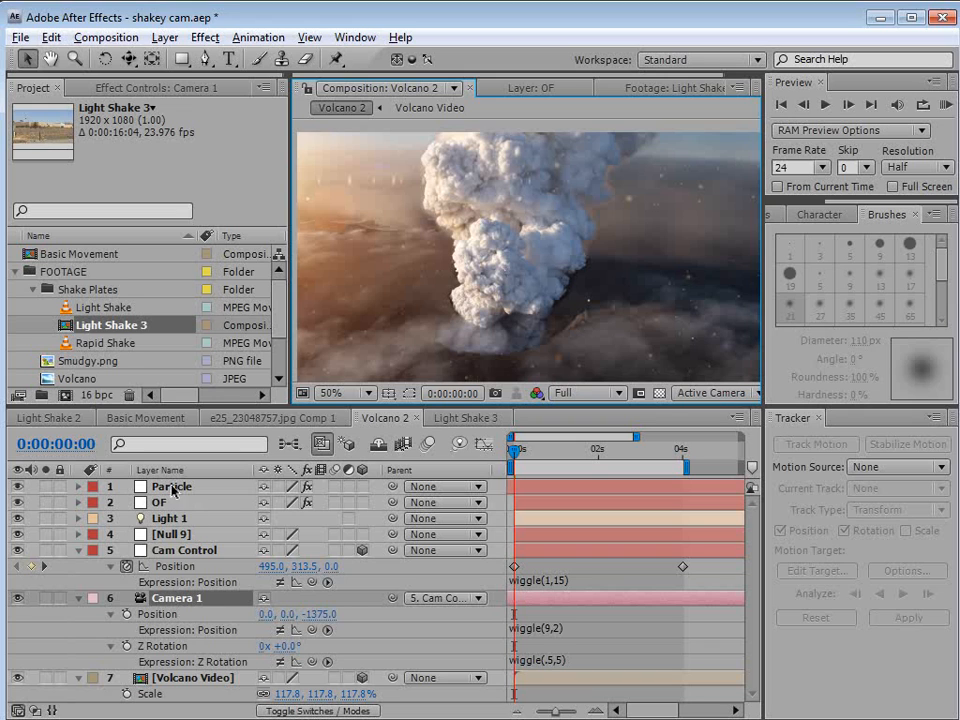
{"action": "left_click", "coordinate": [172, 535]}
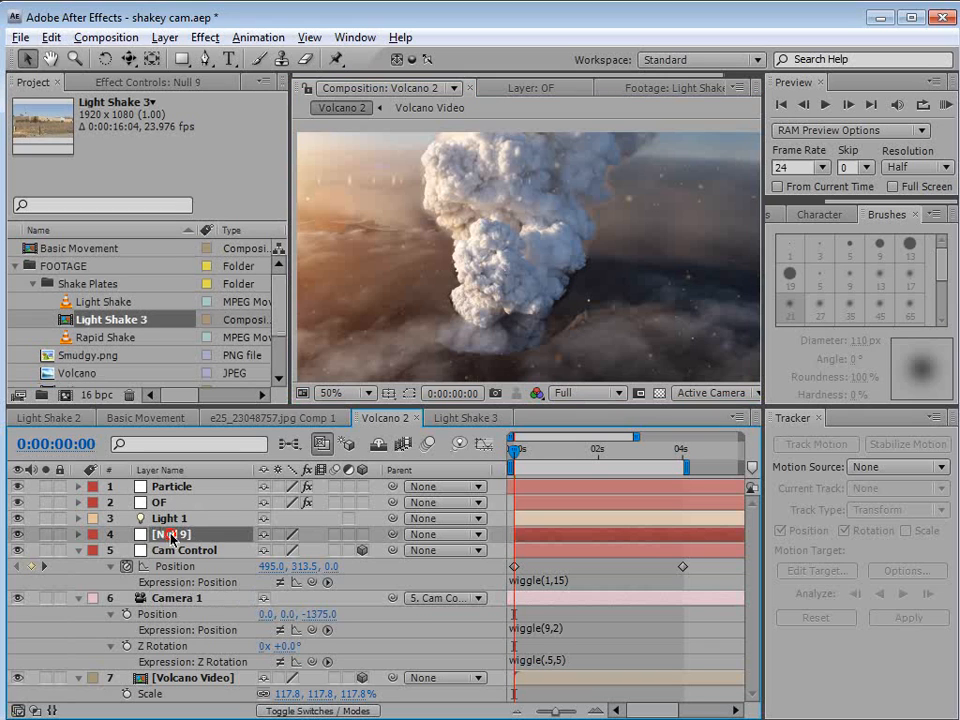
{"action": "key", "text": "Return"}
{"action": "type", "text": "Real Cam Movement"}
{"action": "key", "text": "Return"}
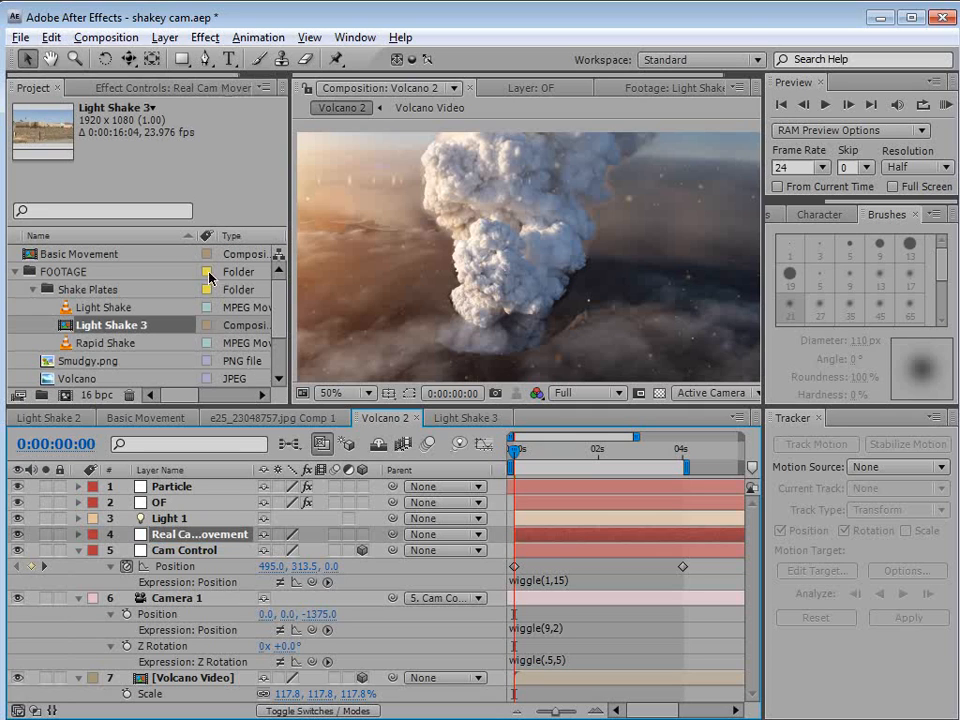
{"action": "key", "text": "ctrl+v"}
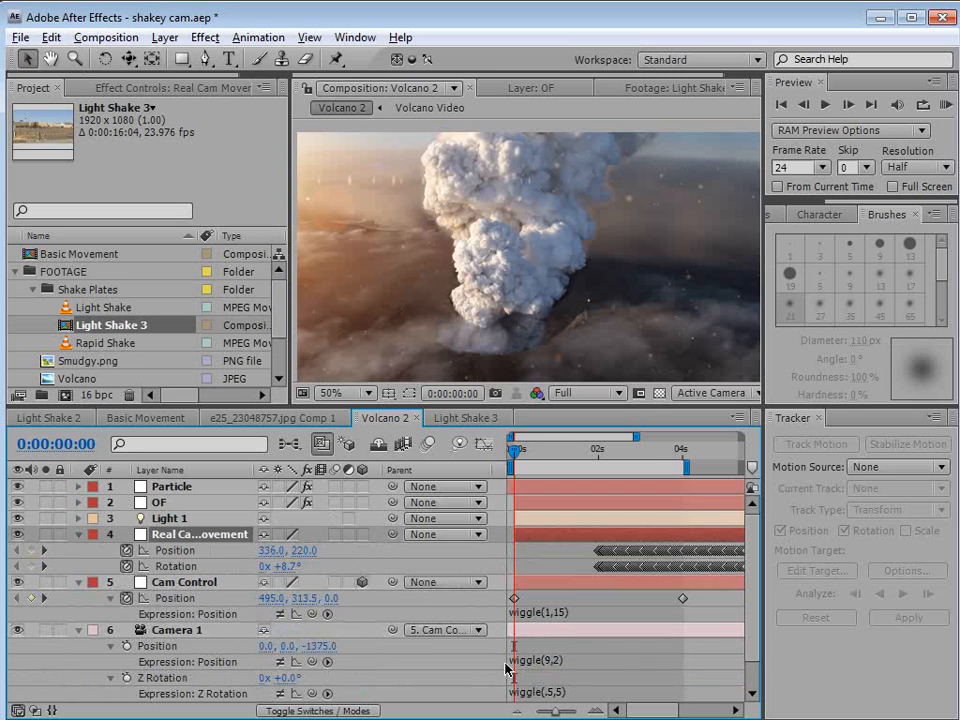
{"action": "left_click_drag", "start_coordinate": [668, 540], "coordinate": [581, 540]}
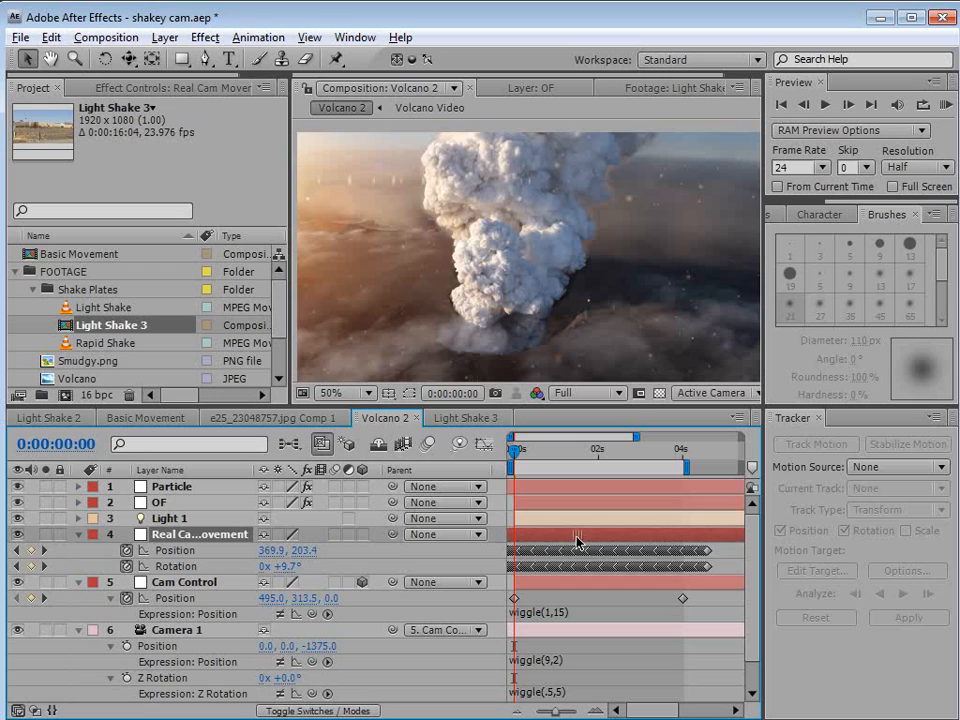
Parent Cam Control to Real Cam Movement and preview the camera motion up to 0:00:02:09
{"action": "left_click", "coordinate": [176, 583]}
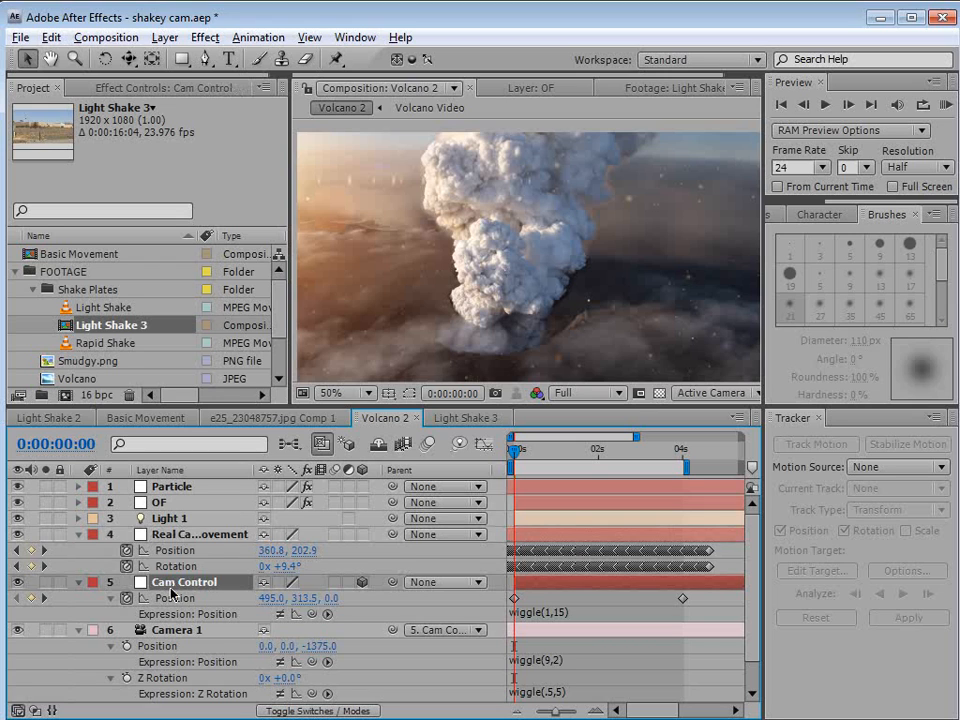
{"action": "left_click_drag", "start_coordinate": [393, 583], "coordinate": [212, 541]}
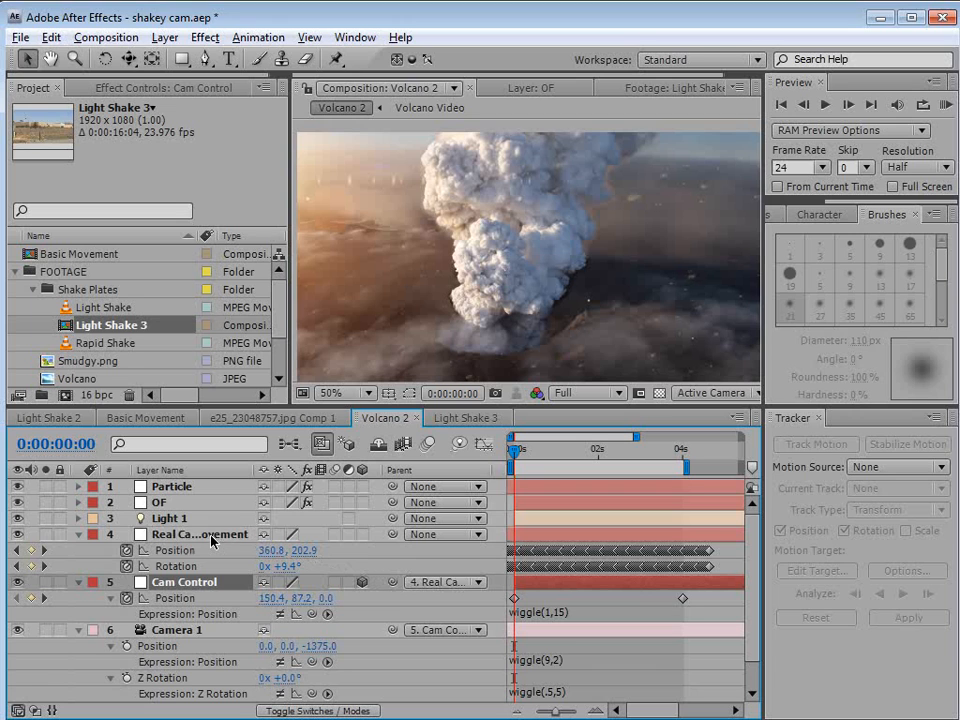
{"action": "left_click", "coordinate": [565, 596]}
{"action": "left_click_drag", "start_coordinate": [520, 451], "coordinate": [615, 469]}
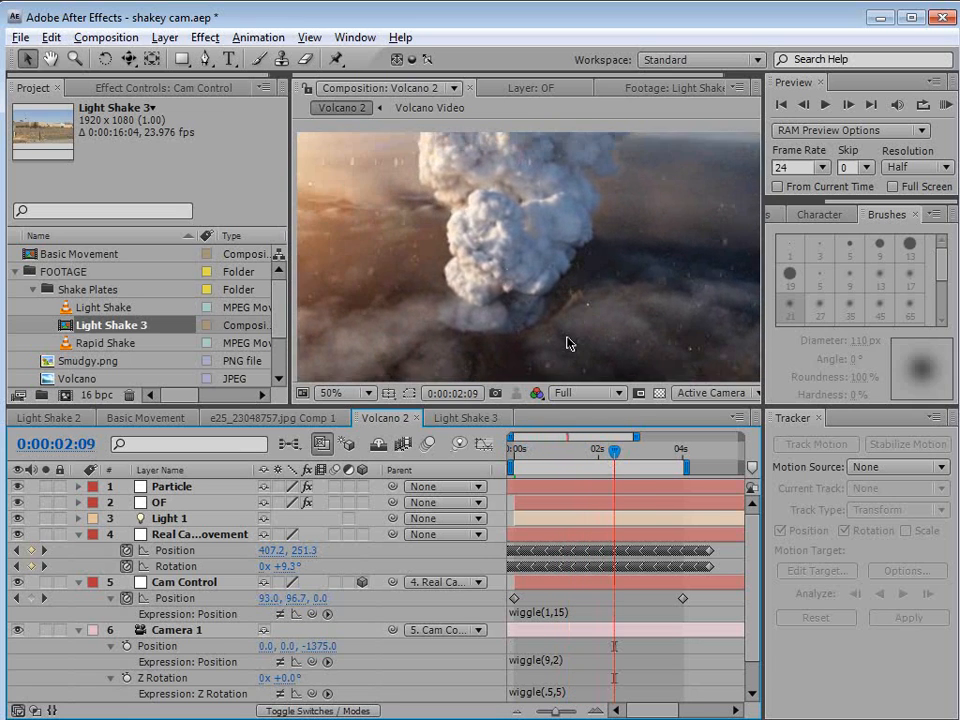
{"action": "scroll", "coordinate": [564, 347], "scroll_direction": "down", "scroll_amount": 2}
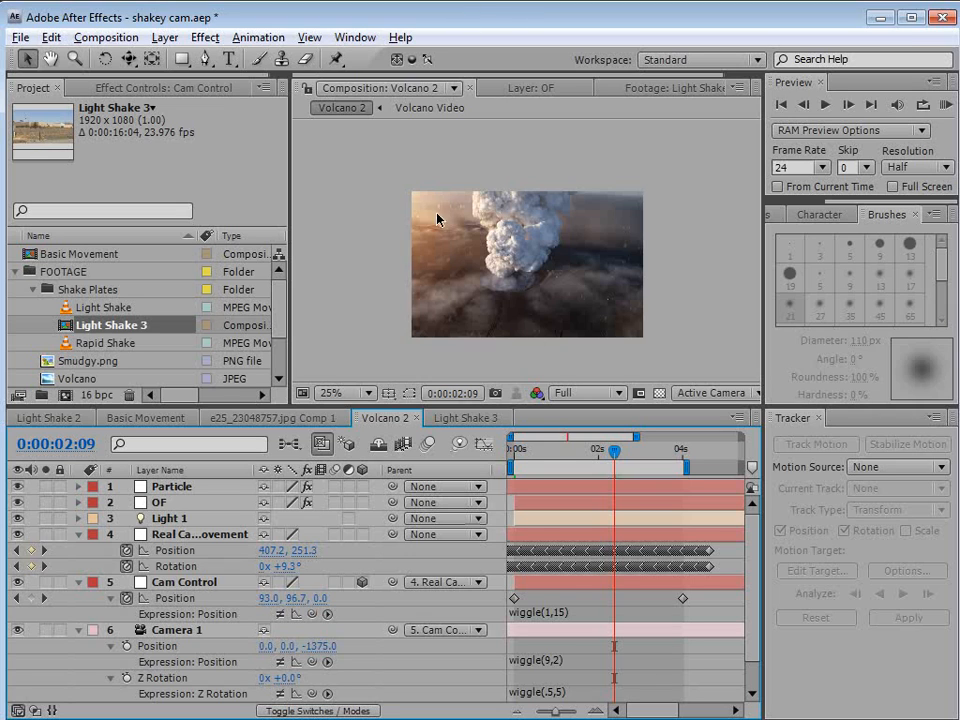
Set Cam Control's parent back to None
{"action": "left_click", "coordinate": [170, 588]}
{"action": "left_click", "coordinate": [445, 582]}
{"action": "left_click", "coordinate": [405, 495]}
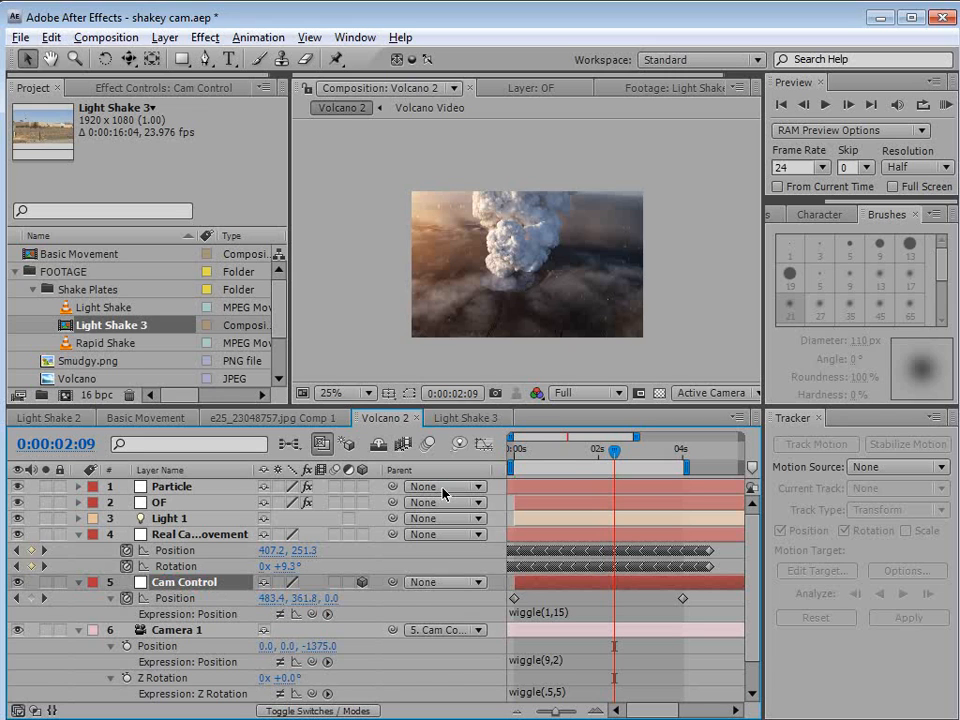
Add the expression transform.position*.5 to Real Cam Movement's Position to halve the tracked motion
{"action": "left_click", "coordinate": [124, 550]}
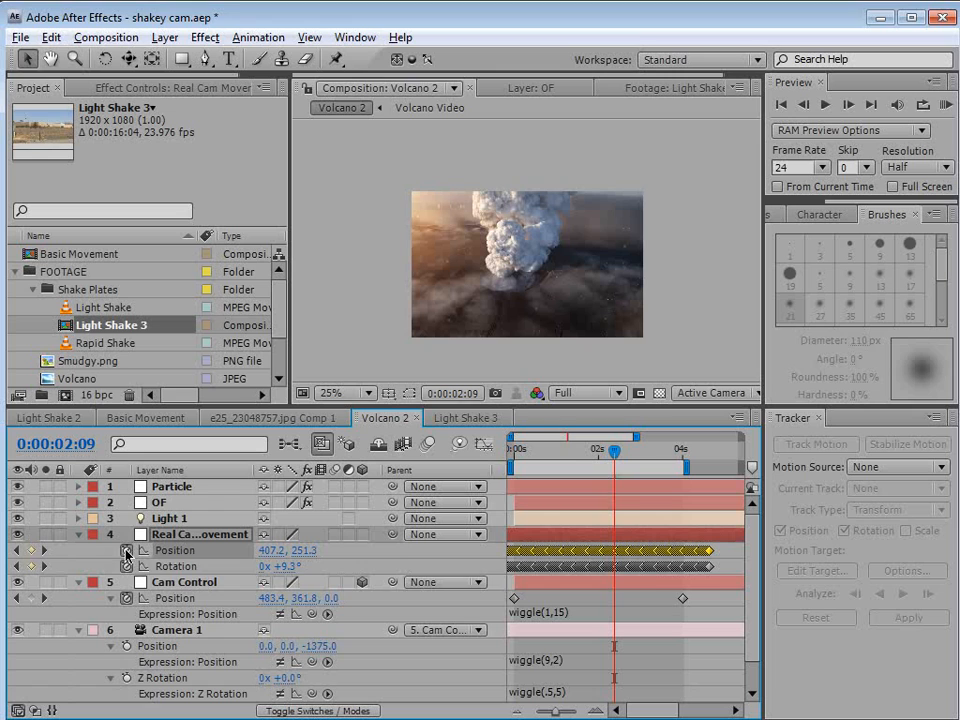
{"action": "left_click", "coordinate": [127, 551], "text": "alt"}
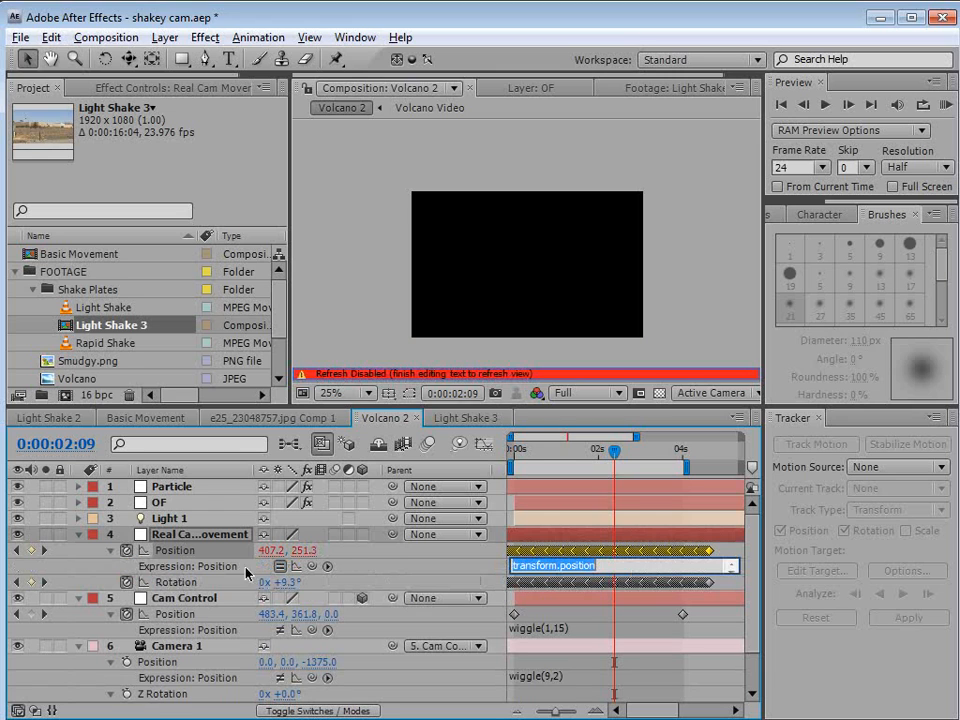
{"action": "left_click", "coordinate": [622, 566]}
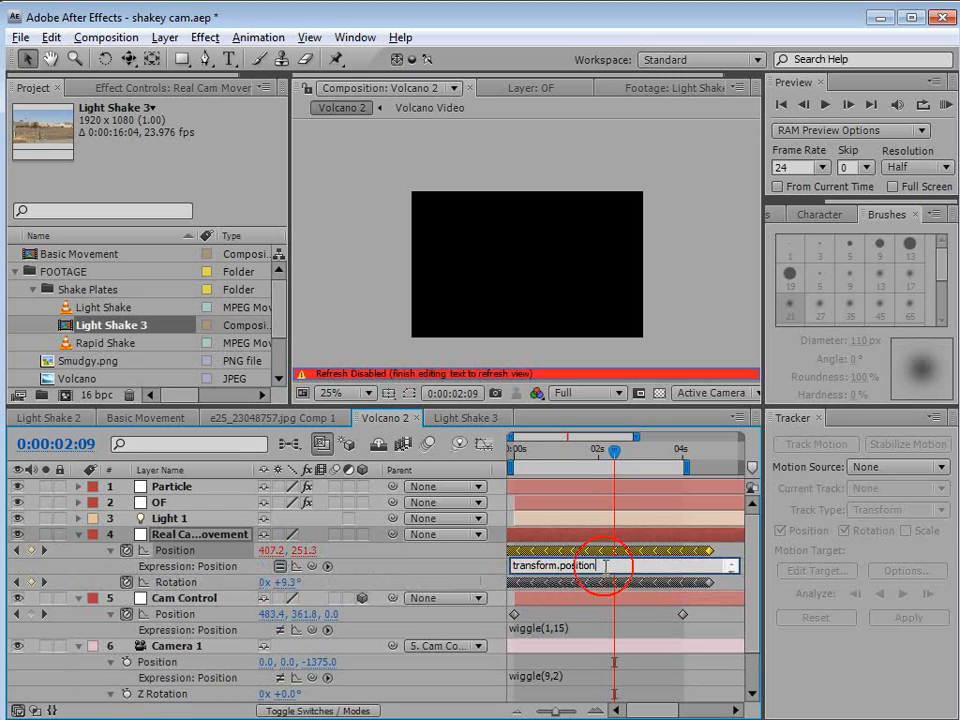
{"action": "type", "text": "*"}
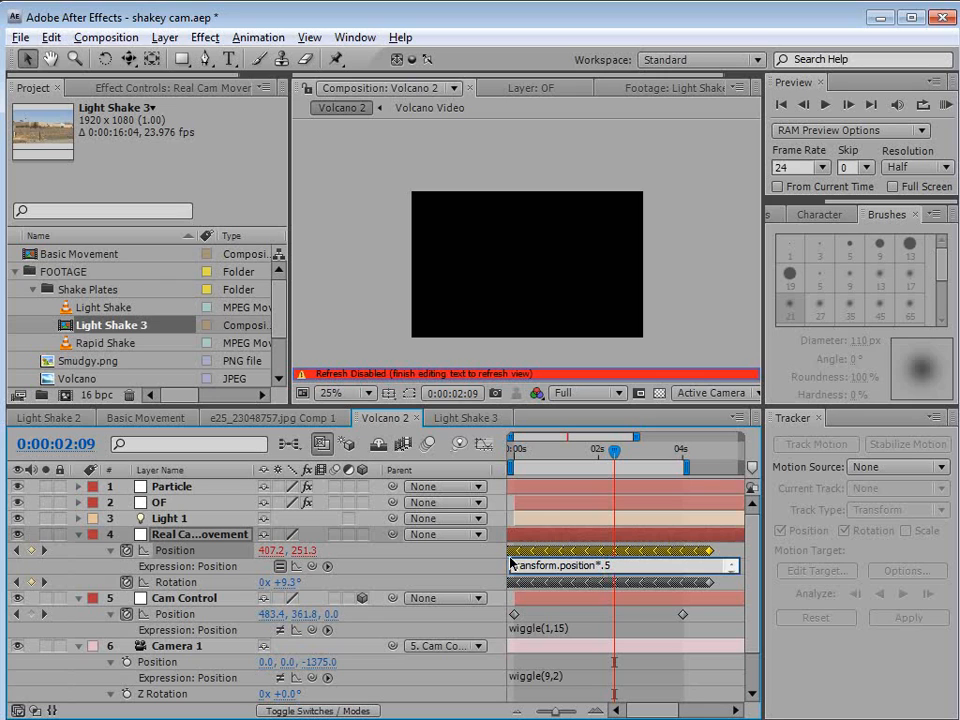
{"action": "left_click", "coordinate": [556, 543]}
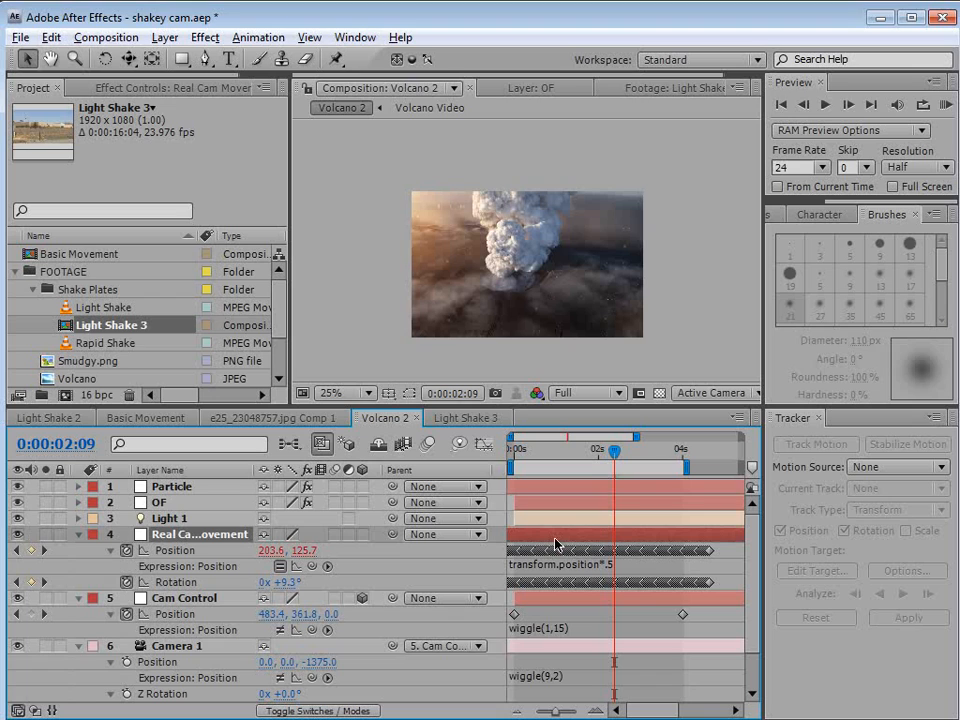
Show Real Cam Movement's post-expression motion path and examine it up close in the composition view
{"action": "left_click", "coordinate": [549, 534]}
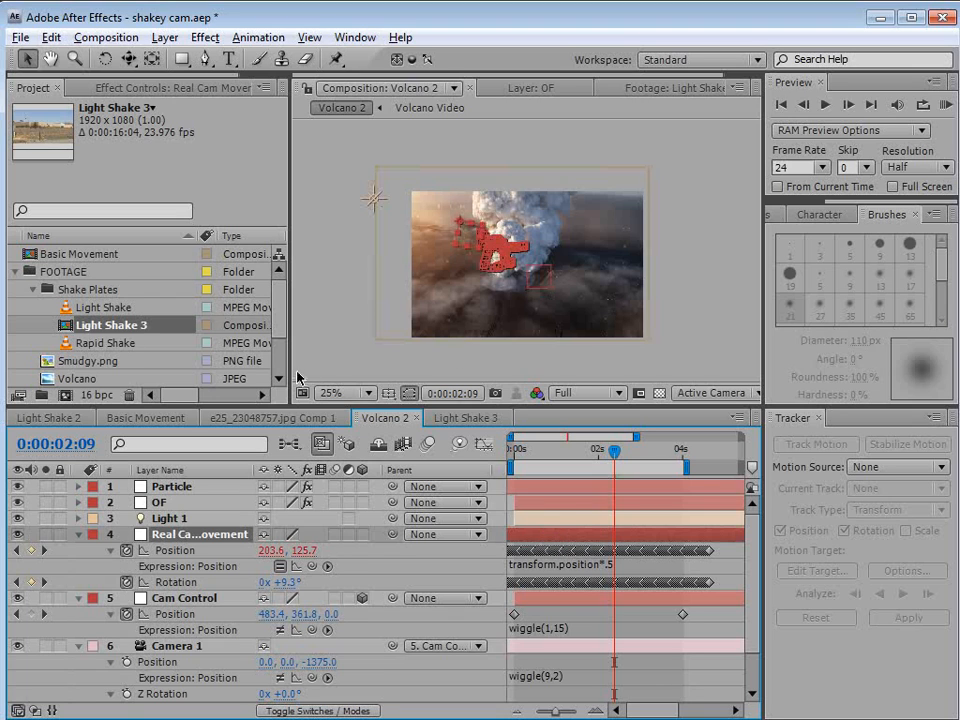
{"action": "left_click", "coordinate": [296, 566]}
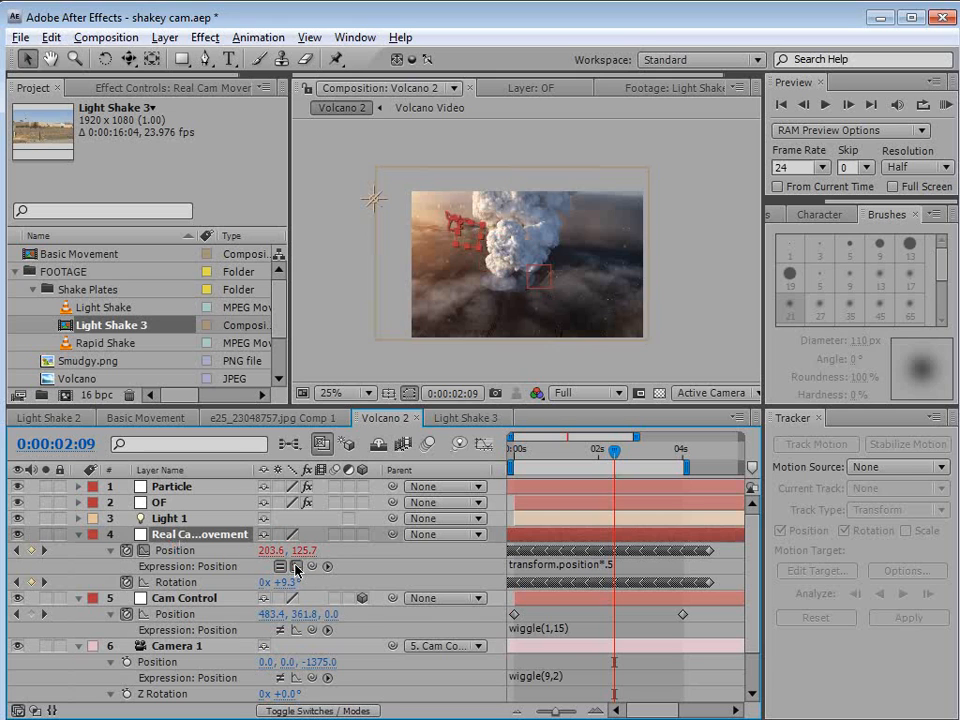
{"action": "key", "text": "space"}
{"action": "scroll", "coordinate": [483, 245], "scroll_direction": "up", "scroll_amount": 1}
{"action": "left_click_drag", "start_coordinate": [483, 245], "coordinate": [546, 288]}
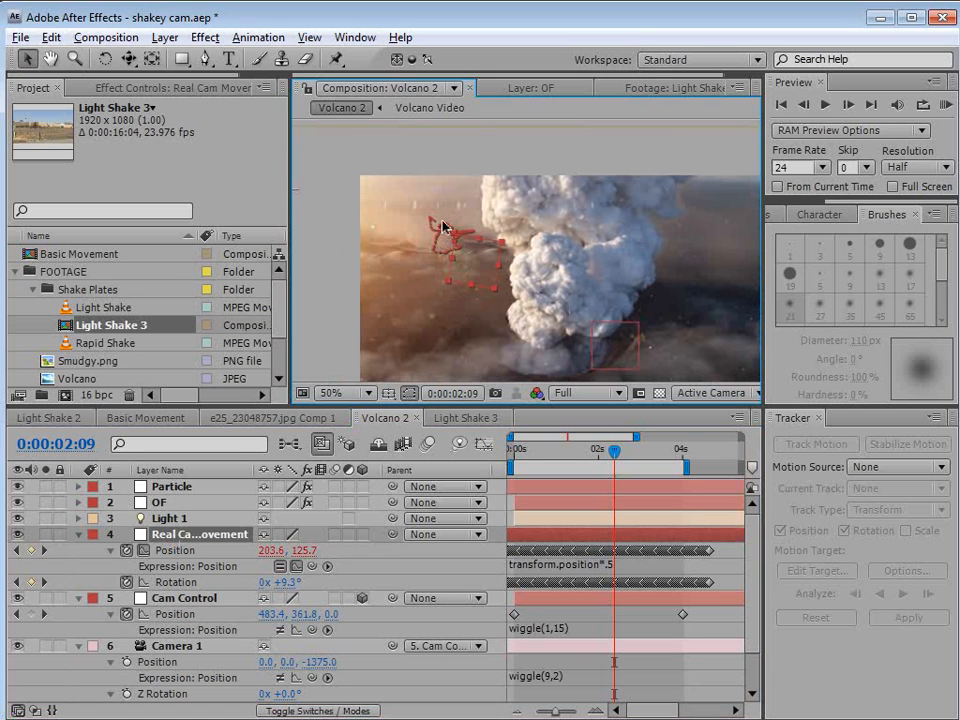
Solo Real Cam Movement, try the Position expression transform.position*1.5, and examine the resulting motion path
{"action": "left_click", "coordinate": [45, 534]}
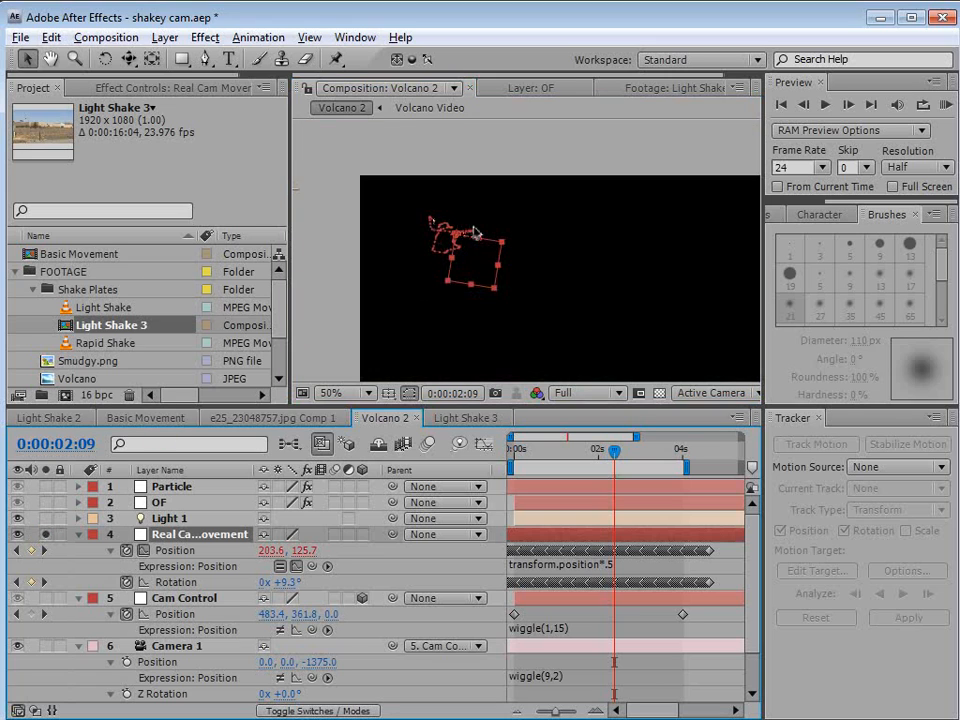
{"action": "left_click", "coordinate": [619, 566]}
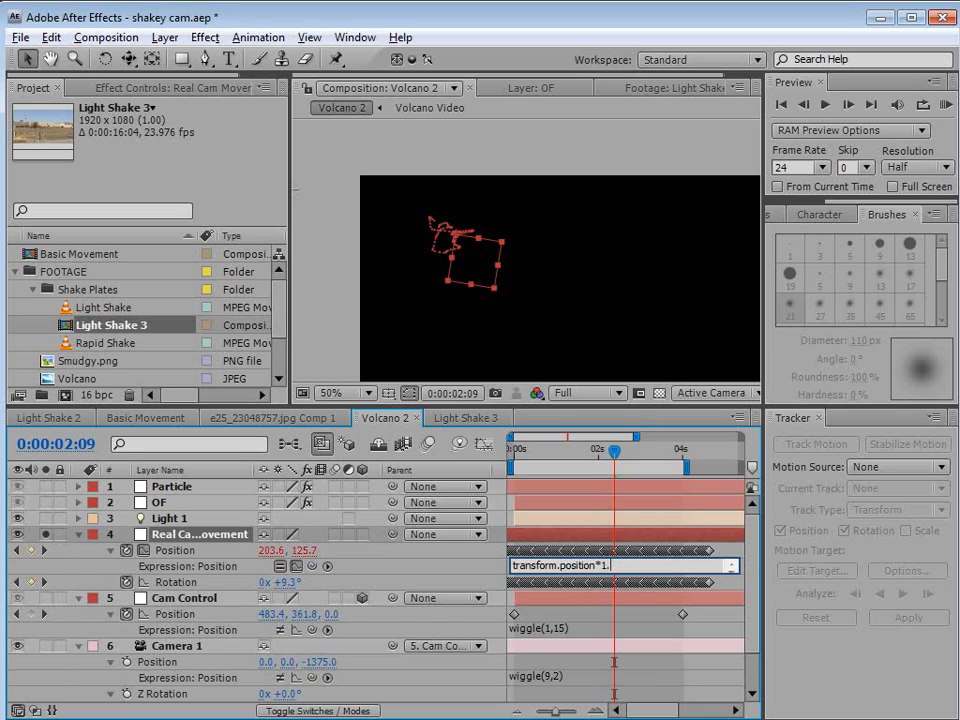
{"action": "left_click", "coordinate": [718, 552]}
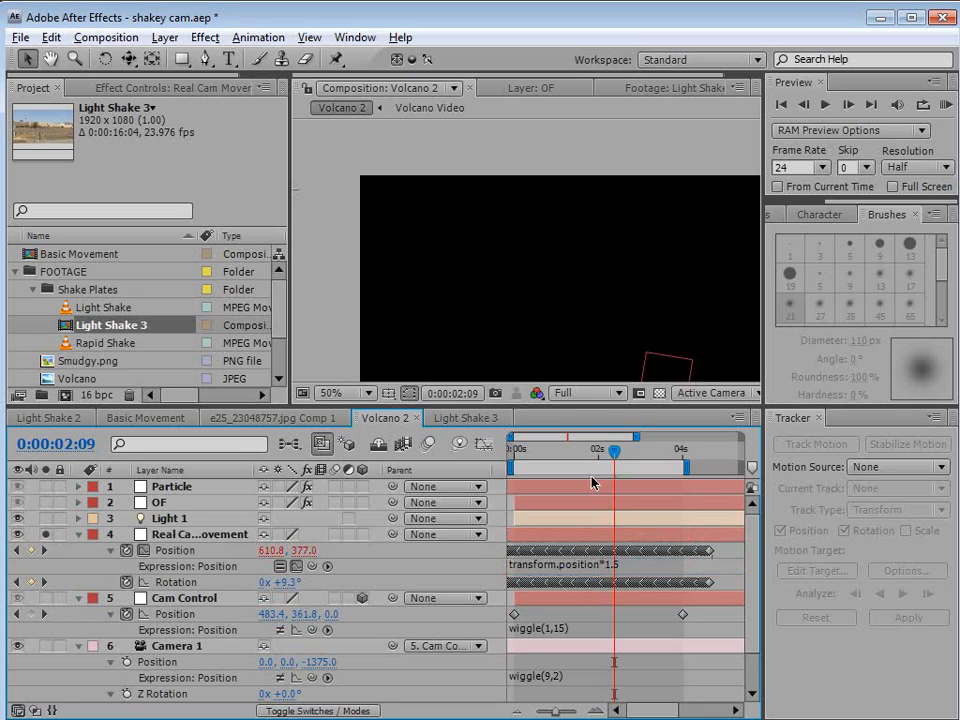
{"action": "left_click", "coordinate": [594, 535]}
{"action": "left_click_drag", "start_coordinate": [643, 349], "coordinate": [542, 229]}
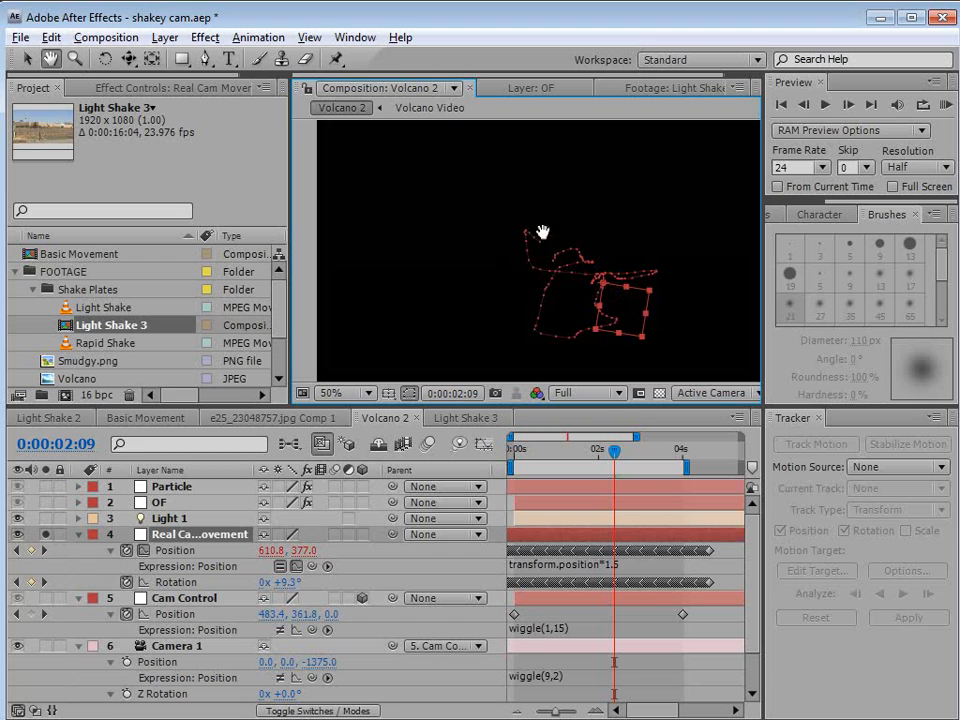
Change Real Cam Movement's Position expression to transform.position*1 and show its motion path
{"action": "left_click", "coordinate": [639, 565]}
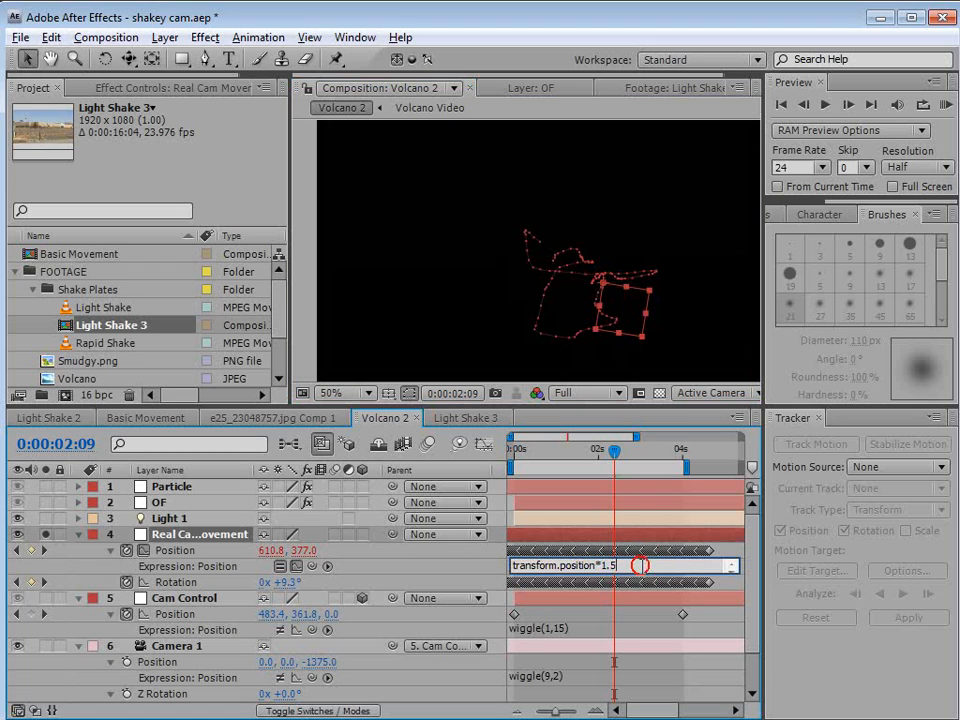
{"action": "left_click", "coordinate": [724, 553]}
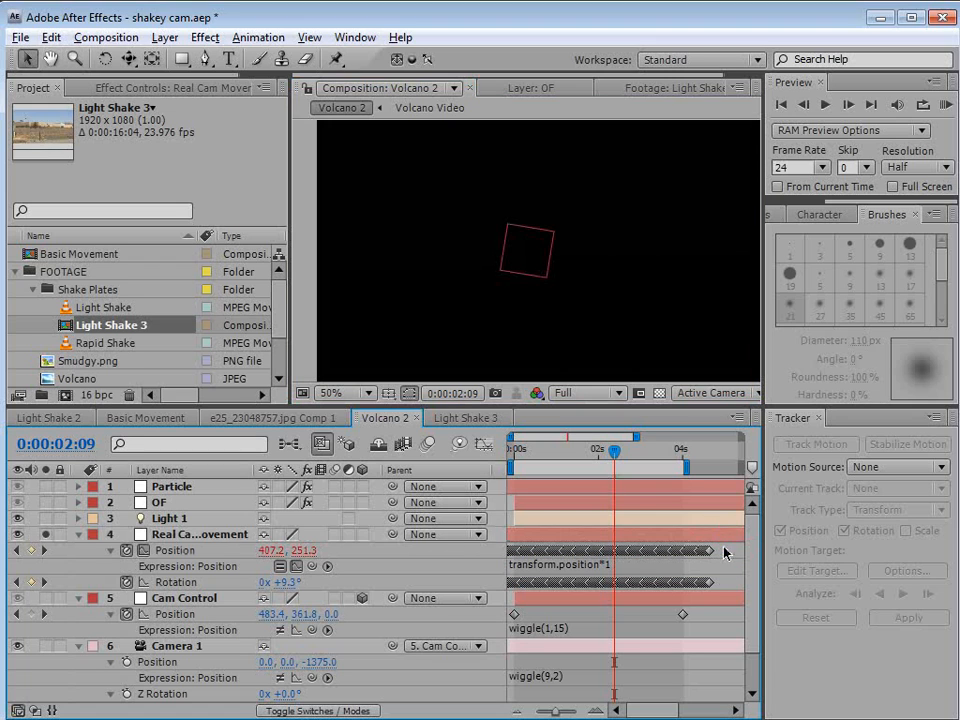
{"action": "left_click", "coordinate": [629, 535]}
Try a .25 multiplier in Real Cam Movement's Position expression, and return it to transform.position*.5
{"action": "left_click", "coordinate": [627, 566]}
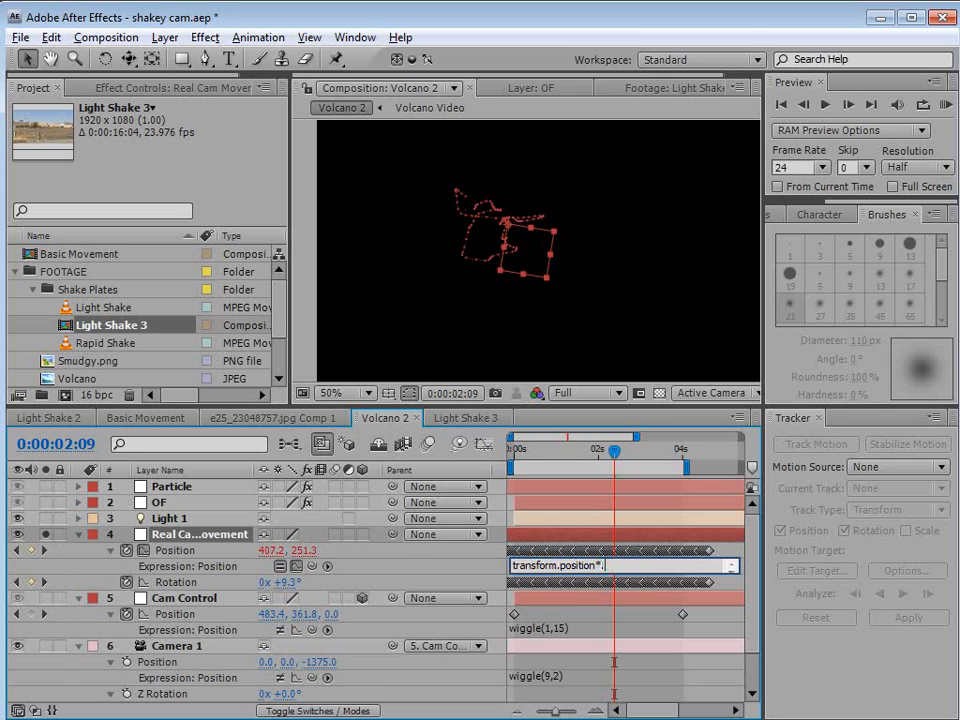
{"action": "type", "text": ".25"}
{"action": "left_click", "coordinate": [721, 540]}
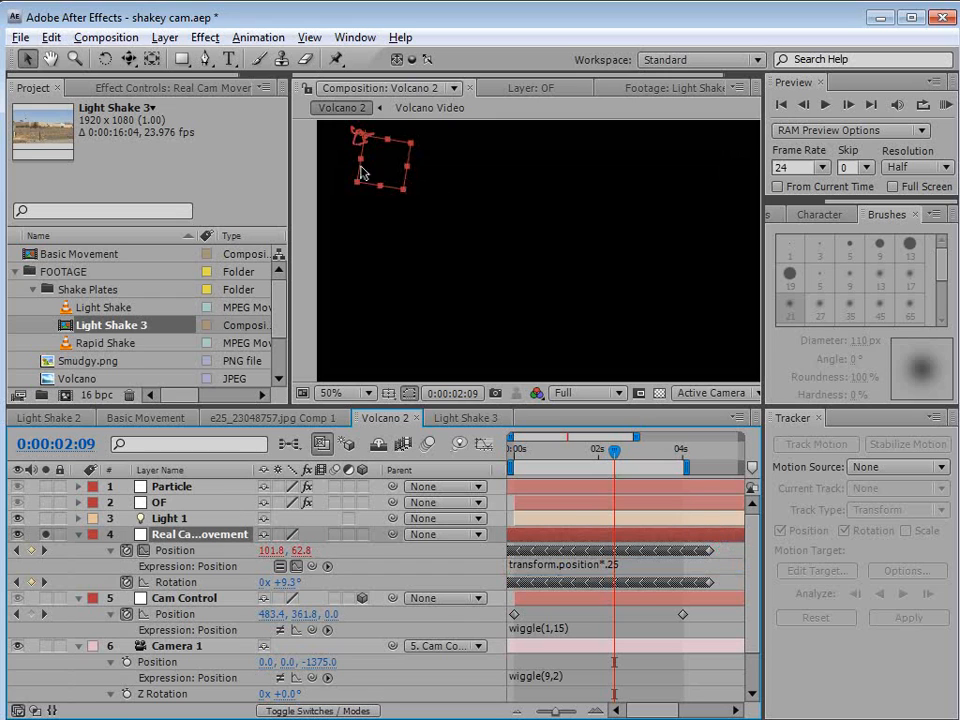
{"action": "left_click", "coordinate": [632, 566]}
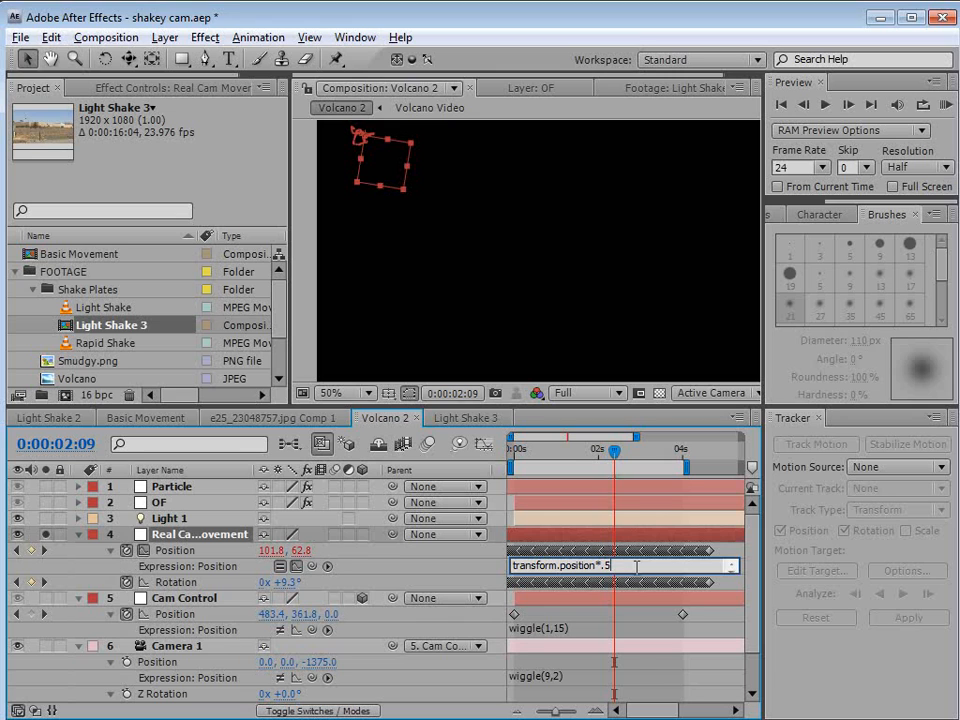
{"action": "left_click", "coordinate": [726, 552]}
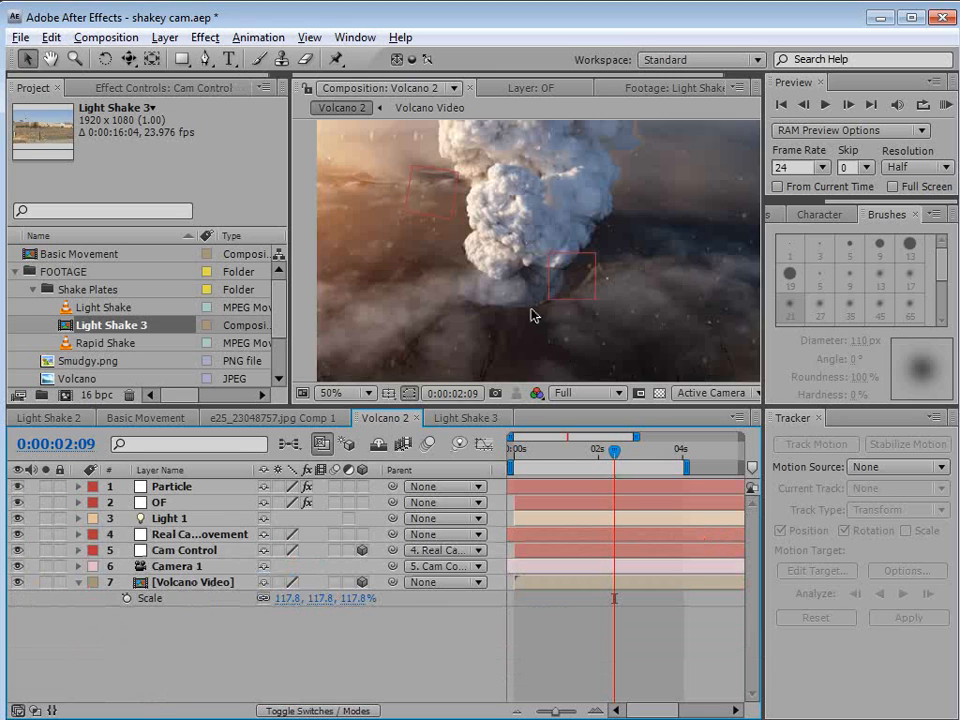
Preview the Volcano 2 camera motion in an enlarged composition view to look for exposed frame edges
{"action": "key", "text": "comma"}
{"action": "key", "text": "comma"}
{"action": "key", "text": "grave"}
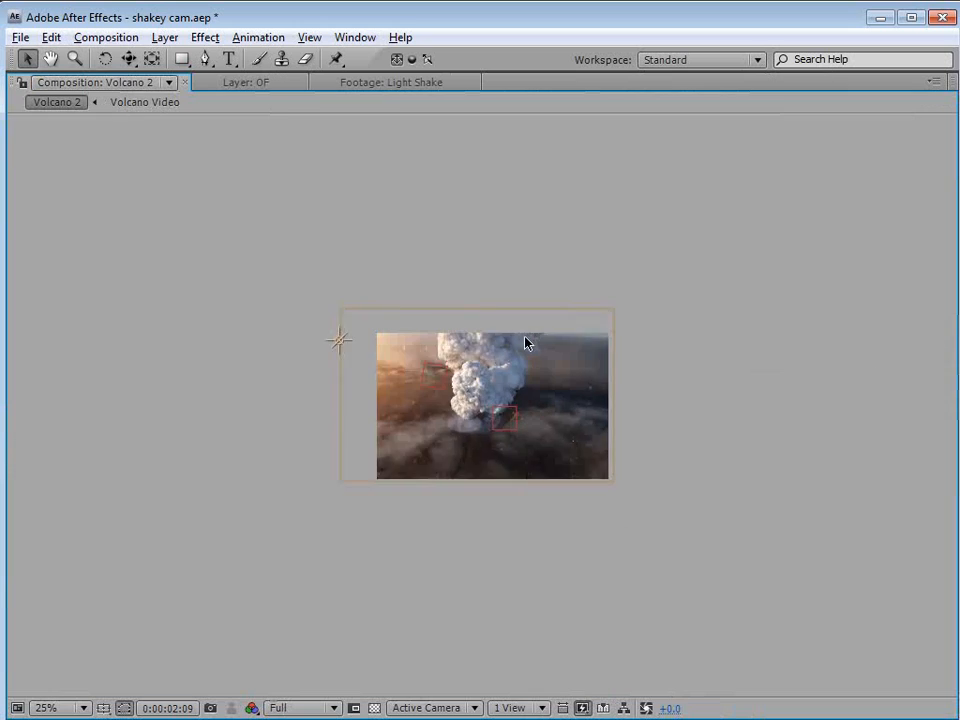
{"action": "key", "text": "period"}
{"action": "key", "text": "period"}
{"action": "key", "text": "space"}
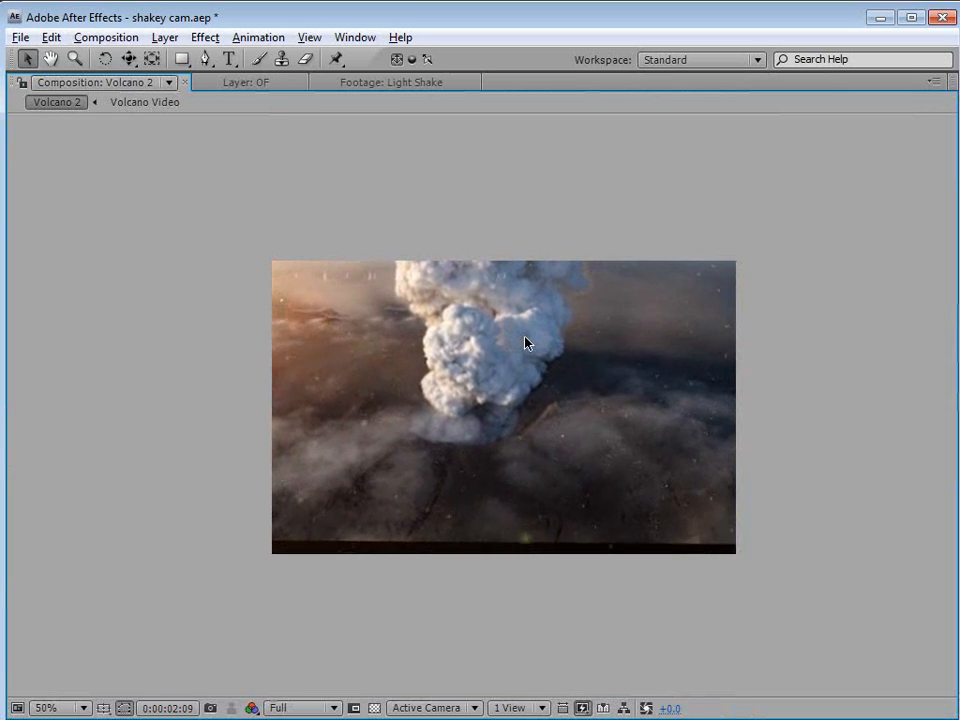
{"action": "key", "text": "space"}
{"action": "key", "text": "grave"}
{"action": "key", "text": "comma"}
{"action": "key", "text": "comma"}
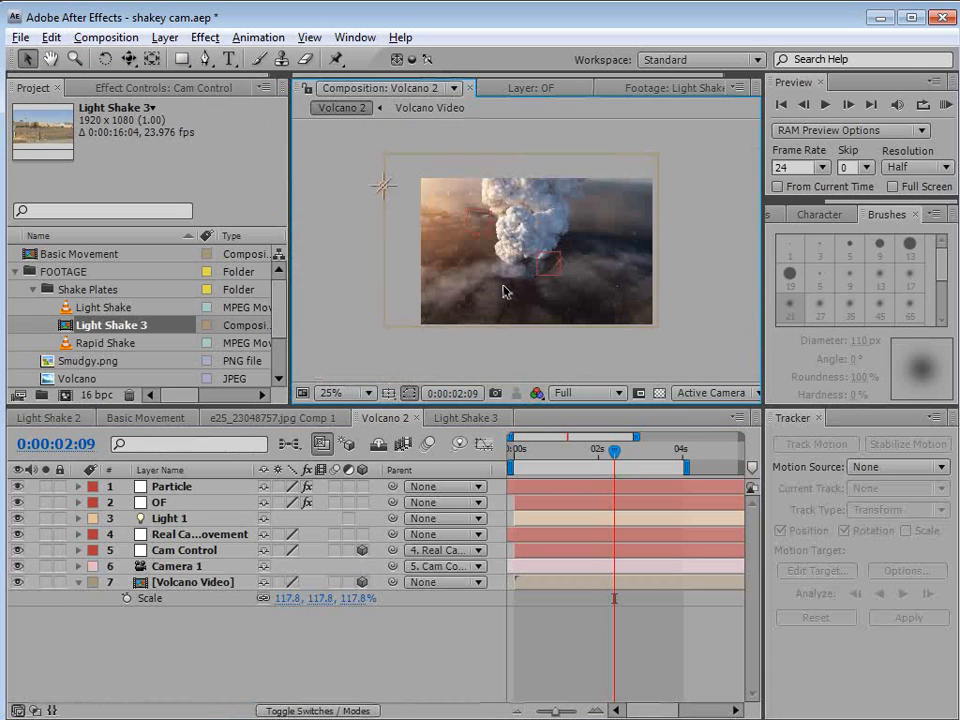
Shift the Volcano Video layer's anchor point to 465.0, 281.5 to cover the edges exposed at 0:00:01:12 and 0:00:03:17
{"action": "left_click_drag", "start_coordinate": [614, 459], "coordinate": [577, 452]}
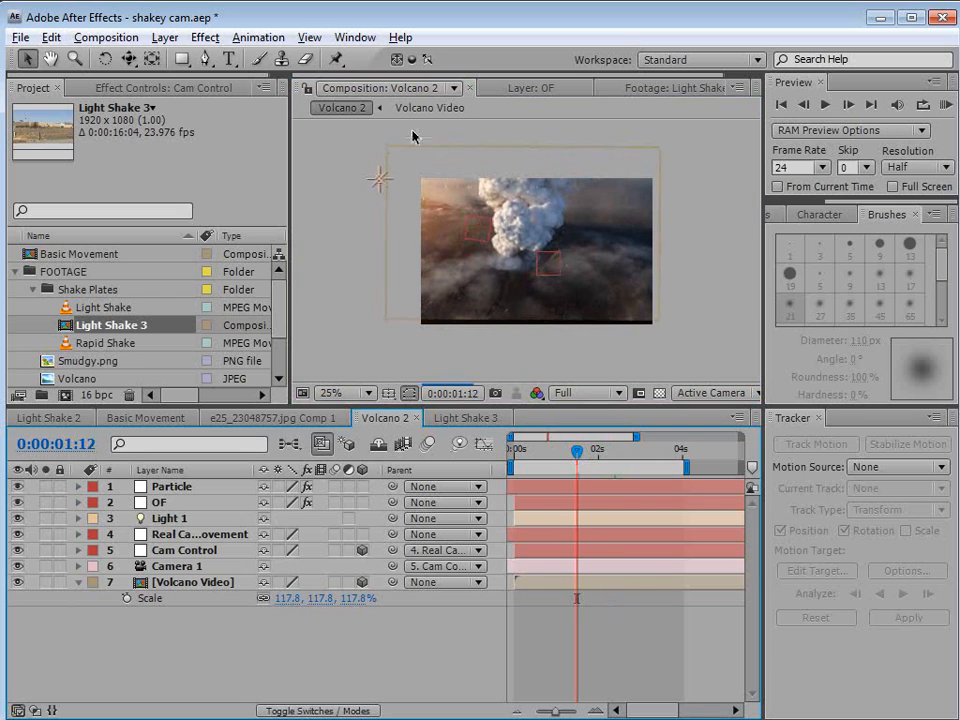
{"action": "left_click", "coordinate": [394, 254]}
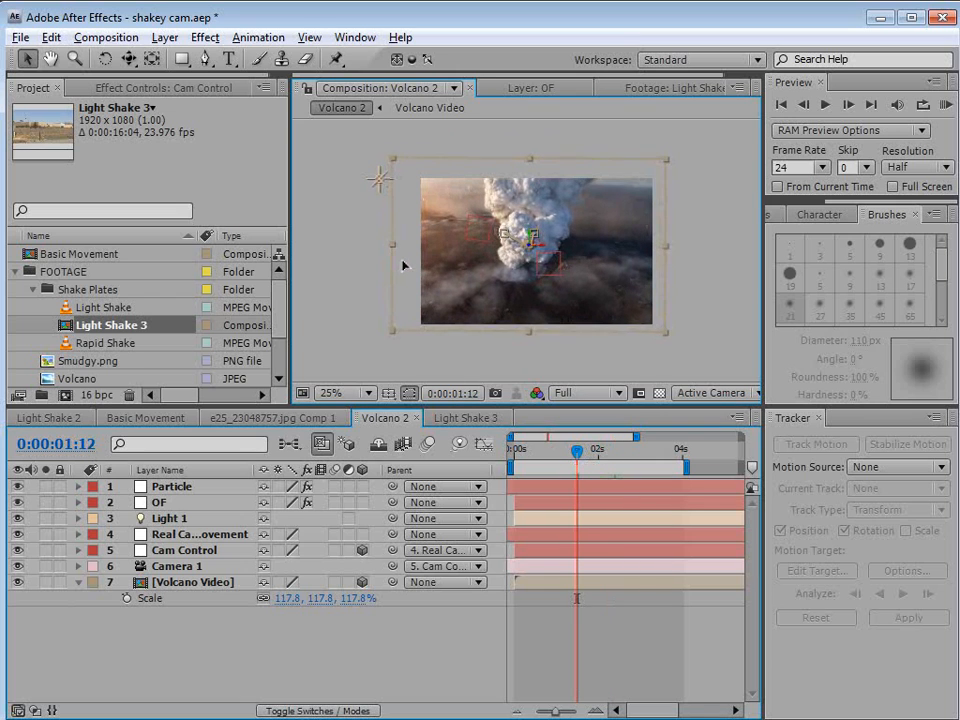
{"action": "key", "text": "a"}
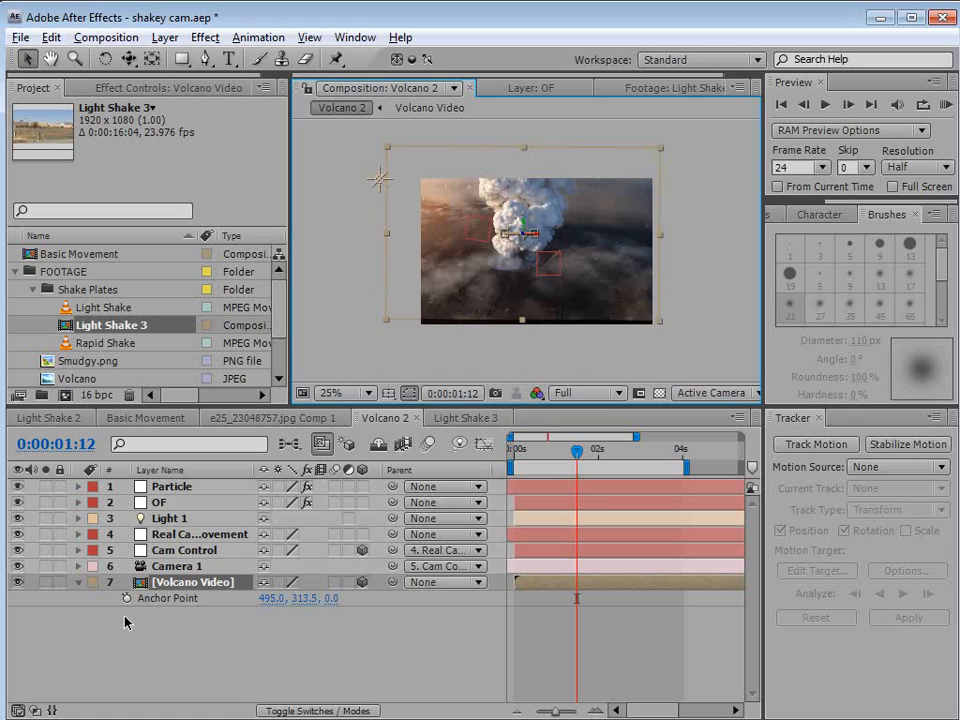
{"action": "mouse_move", "coordinate": [298, 597]}
{"action": "left_mouse_down"}
{"action": "mouse_move", "coordinate": [320, 597]}
{"action": "mouse_move", "coordinate": [297, 597]}
{"action": "left_mouse_up"}
{"action": "left_click_drag", "start_coordinate": [578, 453], "coordinate": [672, 473]}
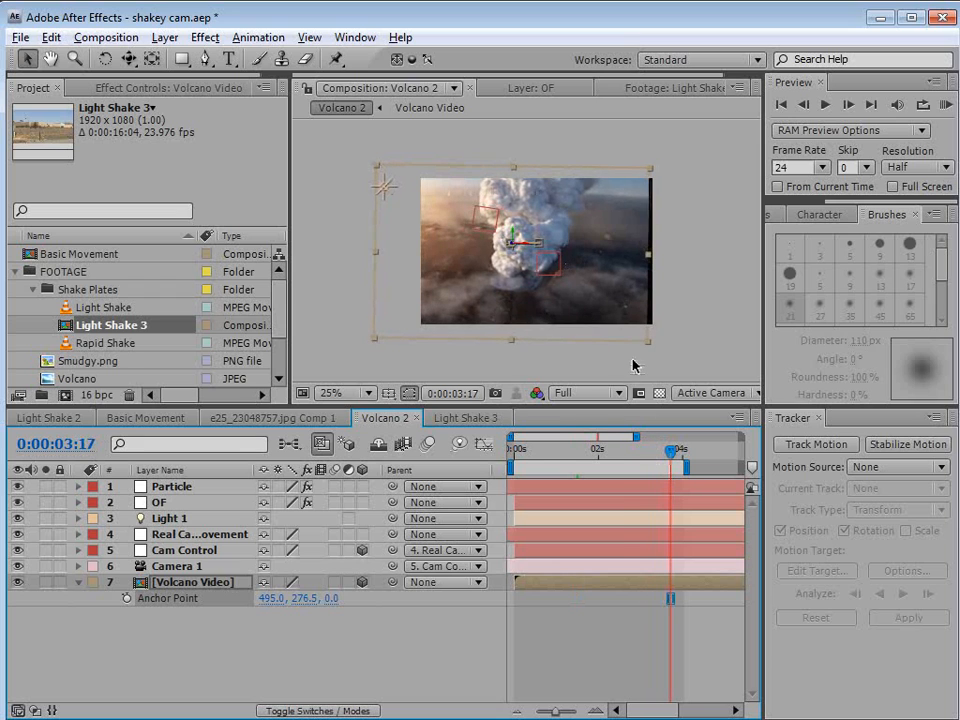
{"action": "left_click_drag", "start_coordinate": [304, 600], "coordinate": [237, 602]}
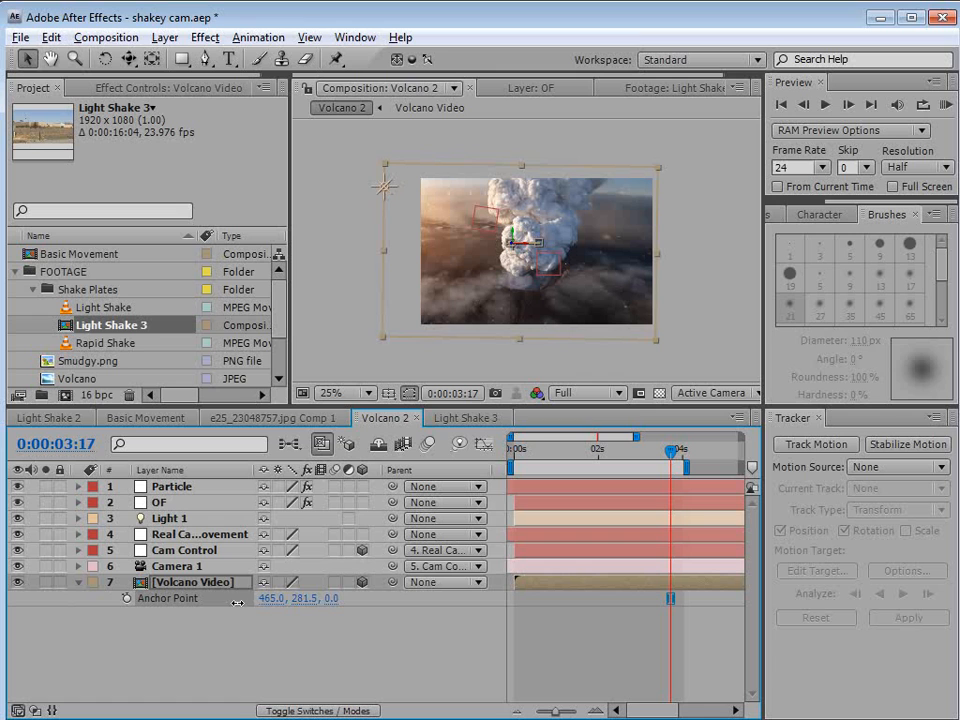
Scale up the Volcano Video layer slightly and check the frame coverage at 0:00:02:16 and 0:00:01:04
{"action": "left_click_drag", "start_coordinate": [657, 339], "coordinate": [662, 344]}
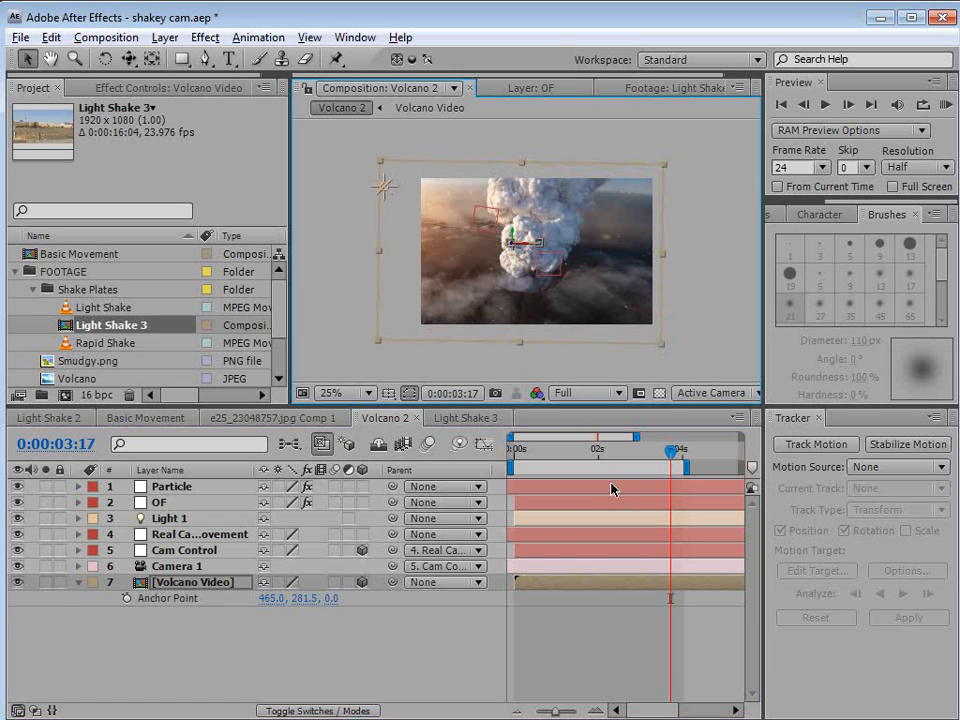
{"action": "left_click_drag", "start_coordinate": [665, 455], "coordinate": [626, 490]}
{"action": "left_click", "coordinate": [577, 649]}
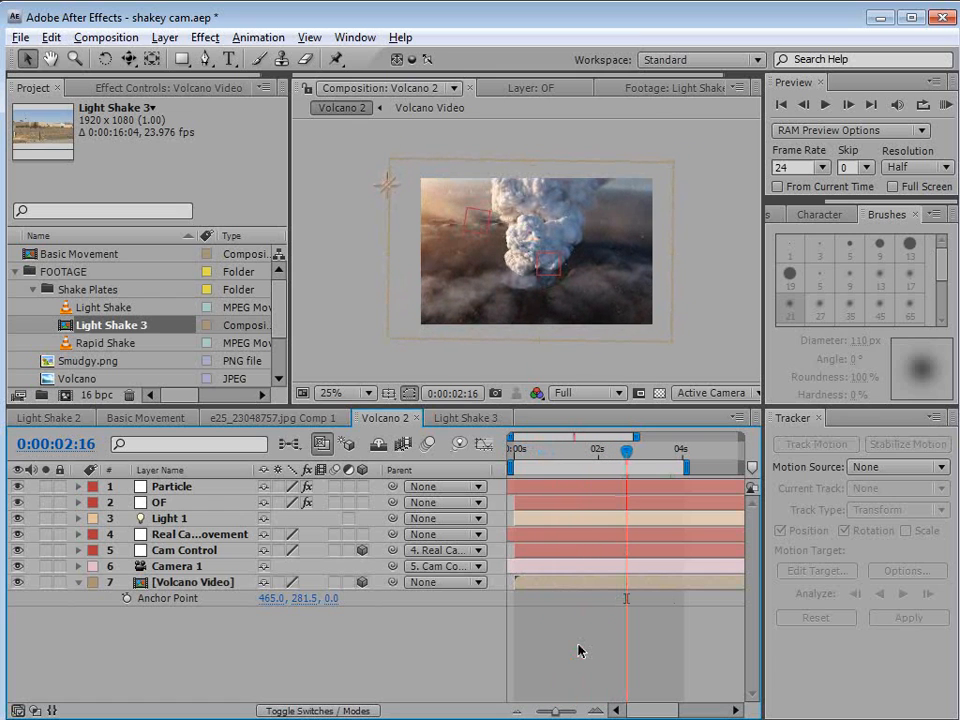
{"action": "scroll", "coordinate": [517, 228], "scroll_direction": "up", "scroll_amount": 2}
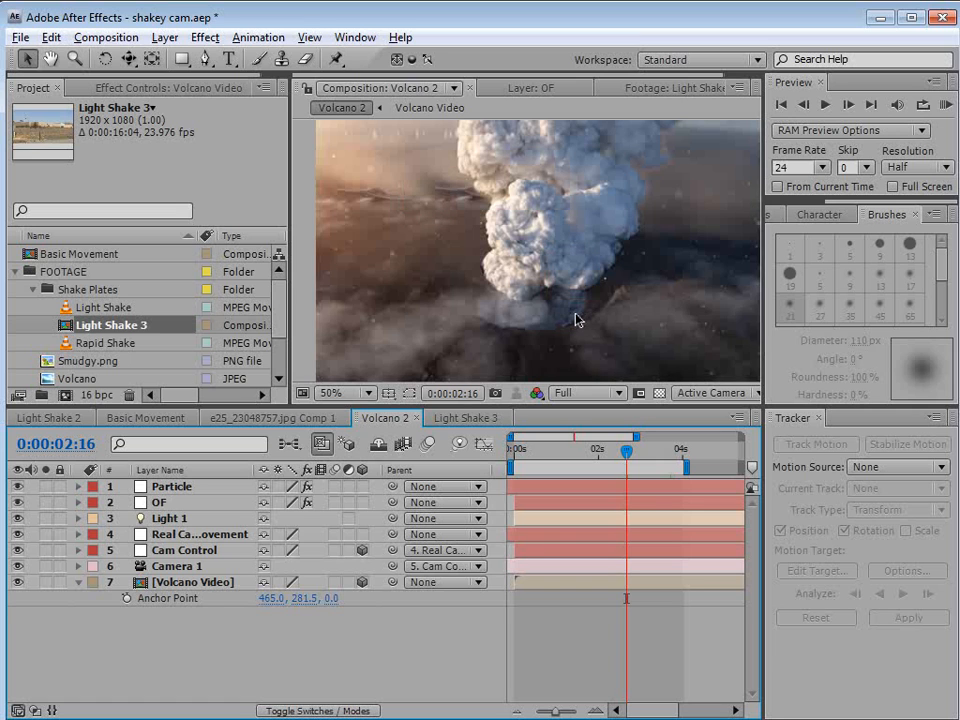
{"action": "left_click_drag", "start_coordinate": [596, 451], "coordinate": [563, 450]}
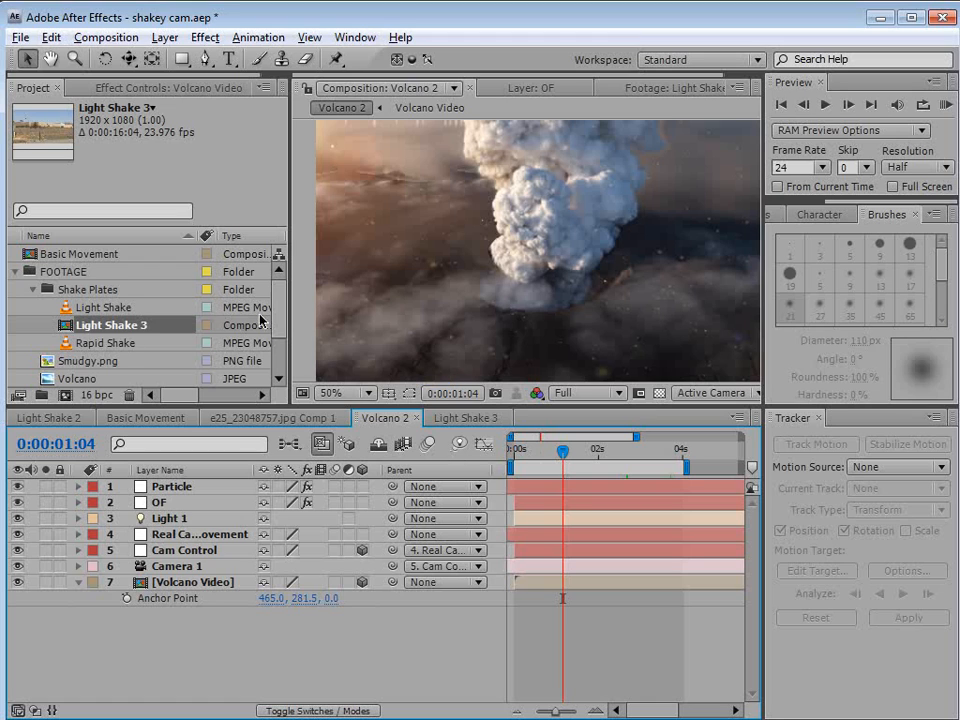
Close the Tracker panel to widen the timeline and add a new adjustment layer to Volcano 2
{"action": "left_click", "coordinate": [819, 419]}
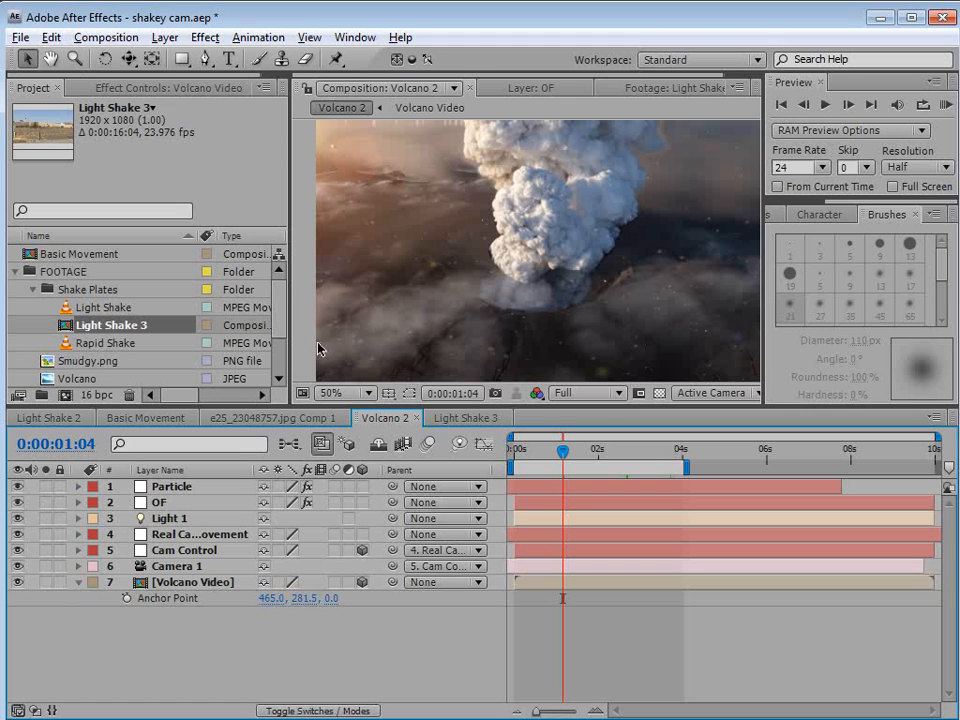
{"action": "left_click", "coordinate": [165, 37]}
{"action": "mouse_move", "coordinate": [190, 56]}
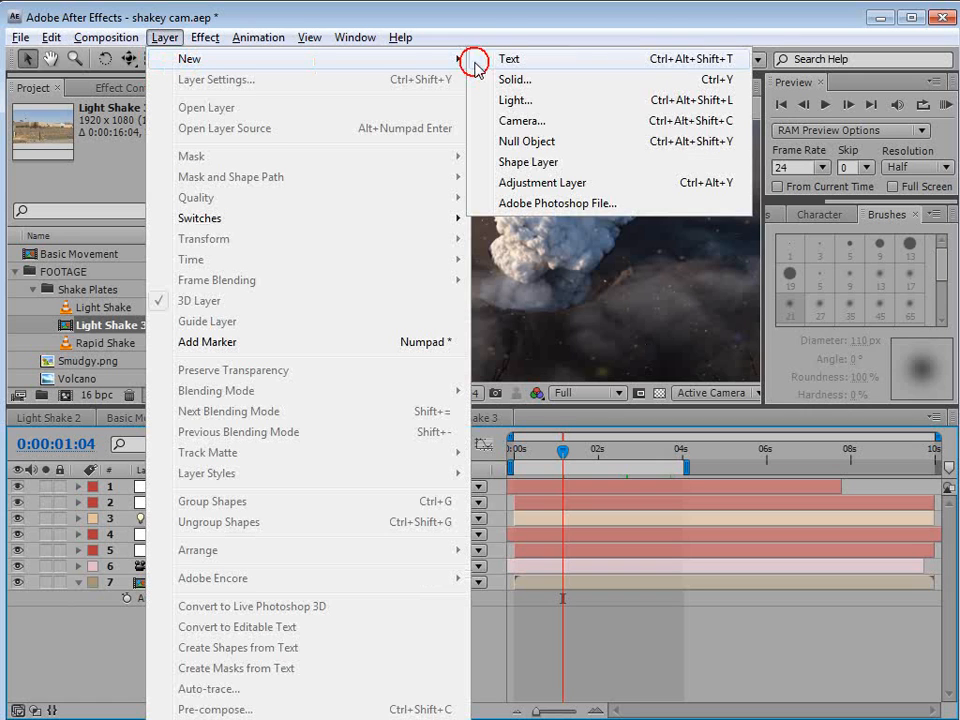
{"action": "left_click", "coordinate": [516, 184]}
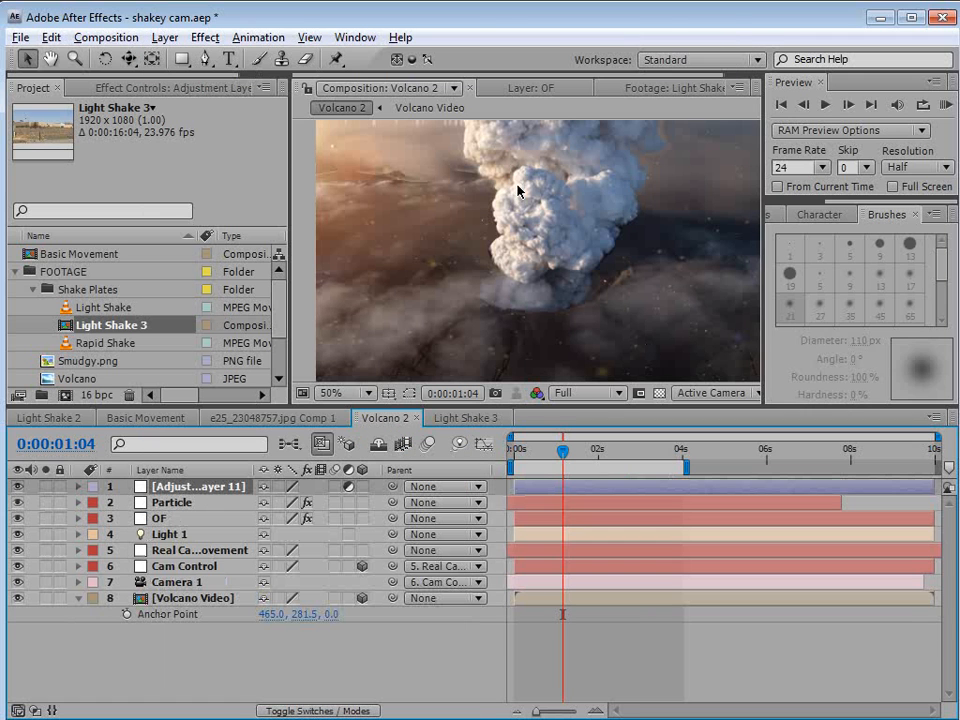
Set the Optical Flares Scale on the OF layer to 150
{"action": "left_click", "coordinate": [158, 518]}
{"action": "left_click", "coordinate": [160, 87]}
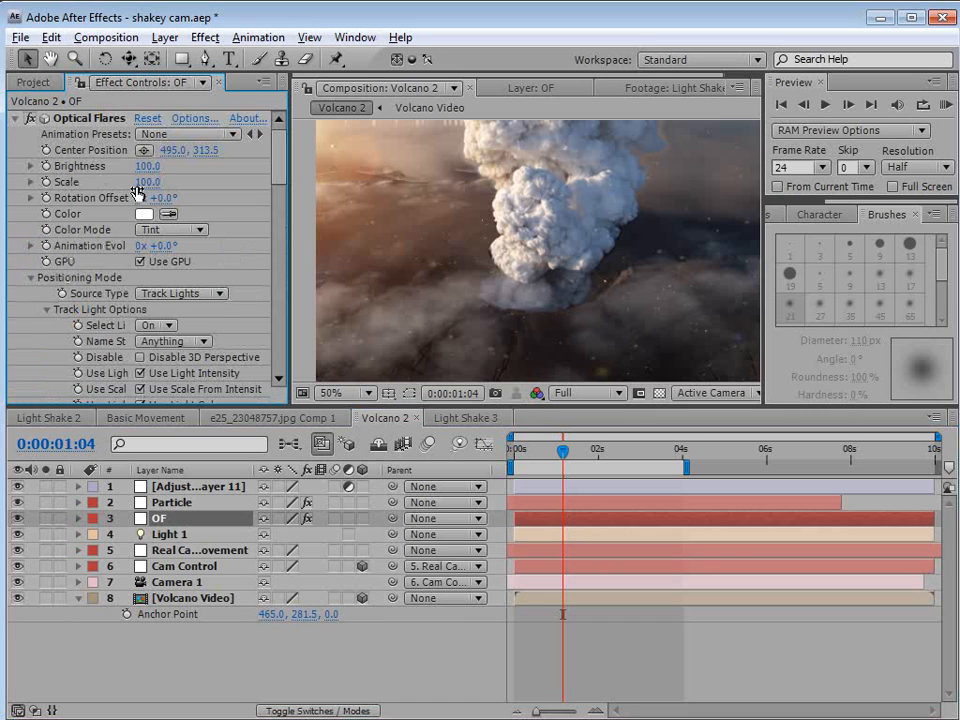
{"action": "left_click_drag", "start_coordinate": [147, 184], "coordinate": [150, 185]}
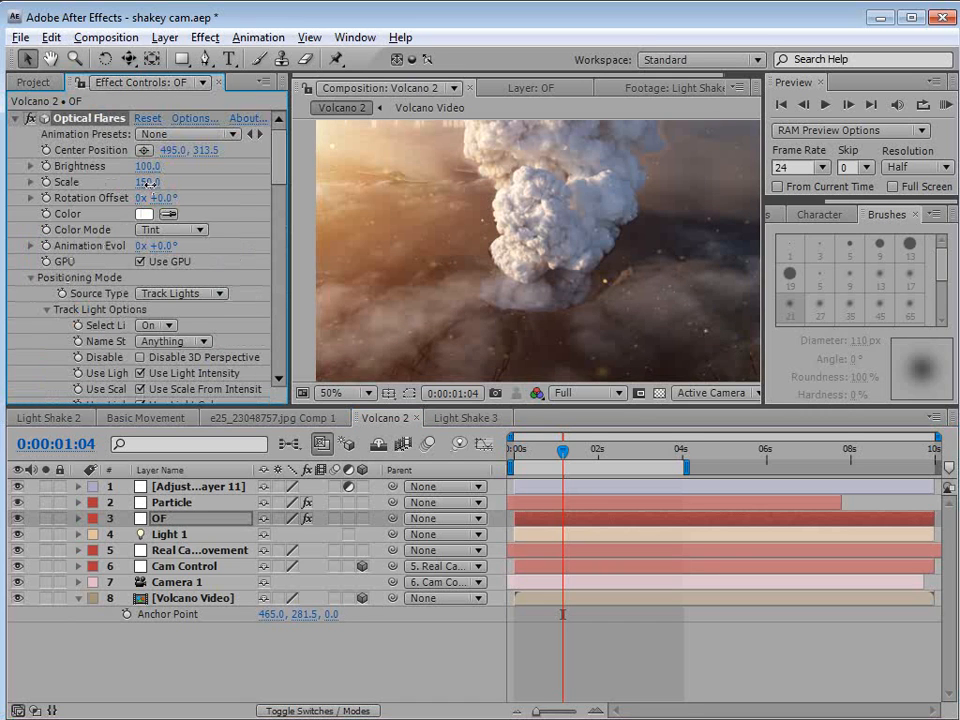
{"action": "left_click", "coordinate": [521, 223]}
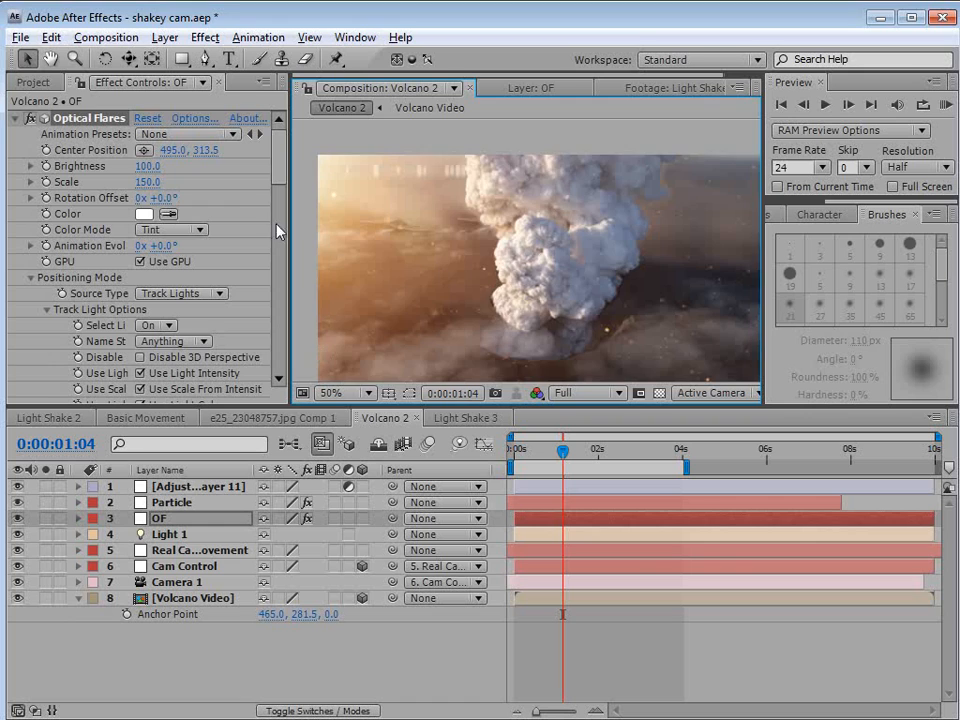
Move Light 1 slightly lower and farther outside the frame, and collapse the Volcano Video layer's properties
{"action": "key", "text": "comma"}
{"action": "key", "text": "ctrl+shift+h"}
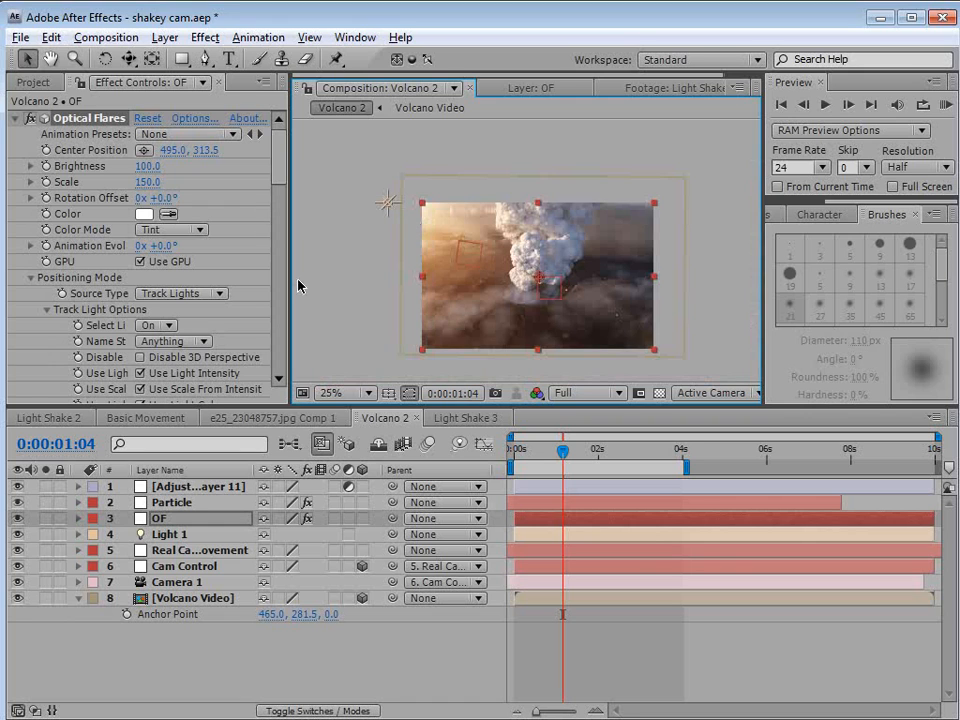
{"action": "left_click", "coordinate": [388, 213]}
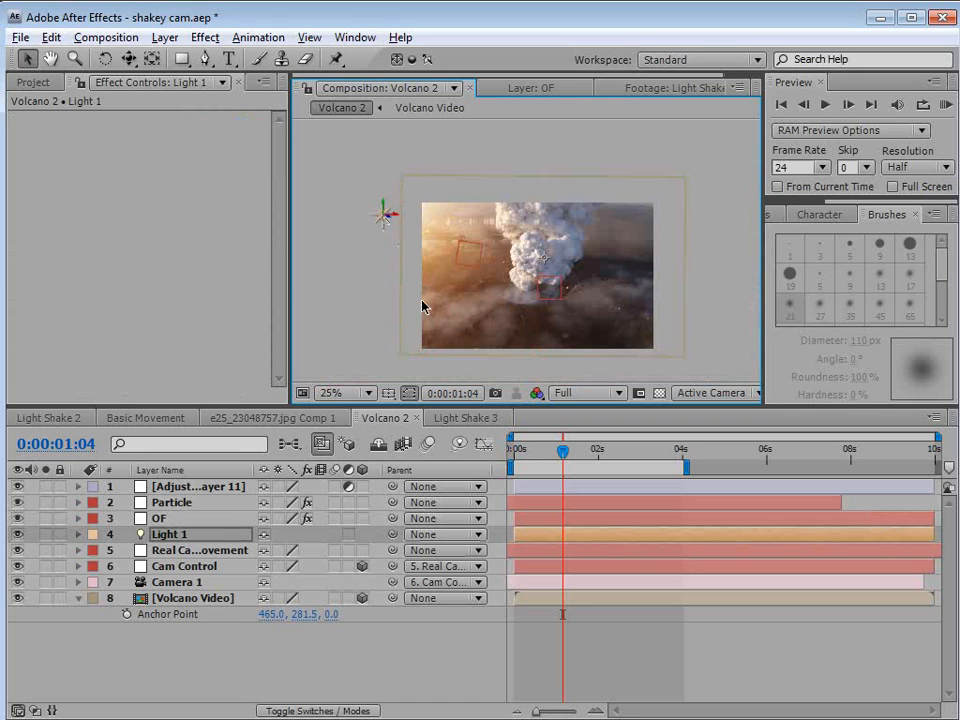
{"action": "left_click", "coordinate": [536, 598]}
{"action": "key", "text": "a"}
{"action": "key", "text": "F2"}
{"action": "key", "text": "period"}
{"action": "key", "text": "comma"}
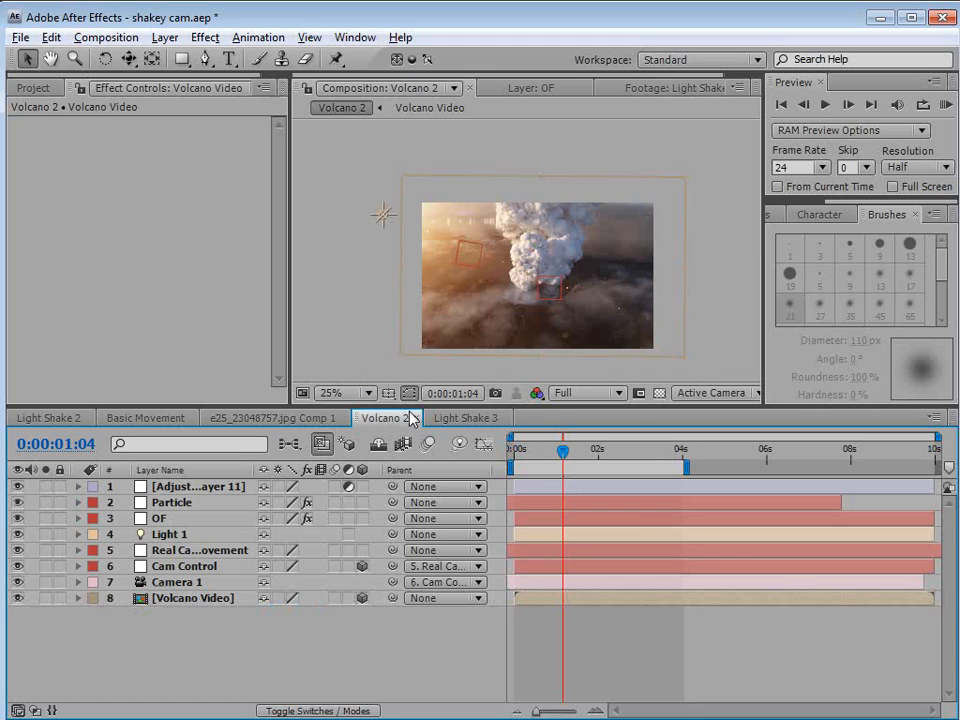
Apply the Curves color correction effect to the new adjustment layer above Particle
{"action": "left_click", "coordinate": [166, 486]}
{"action": "left_click", "coordinate": [205, 37]}
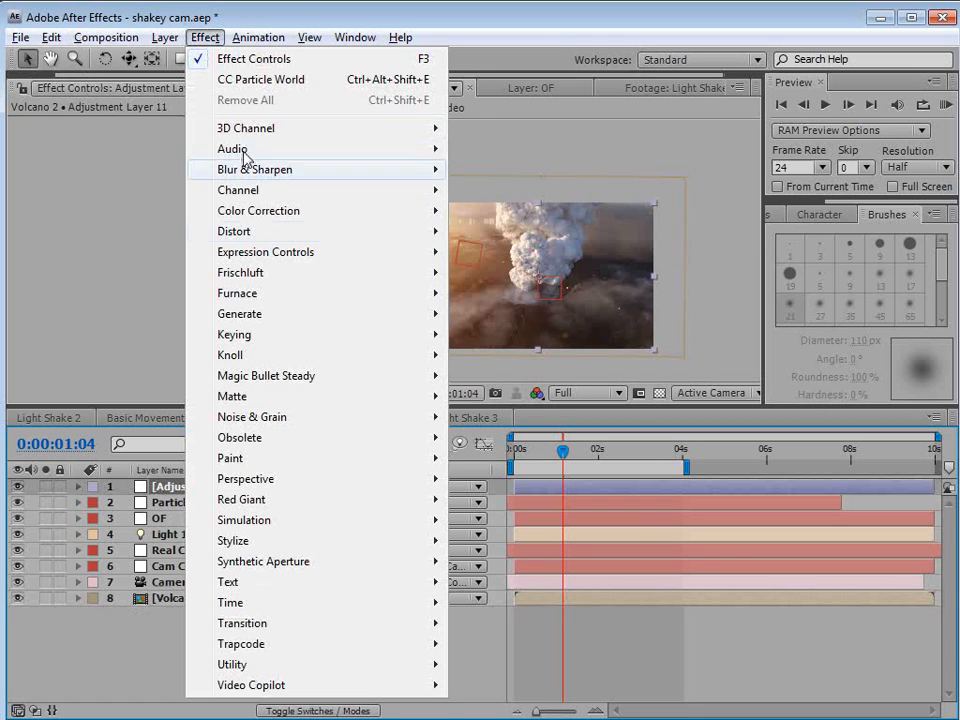
{"action": "mouse_move", "coordinate": [230, 213]}
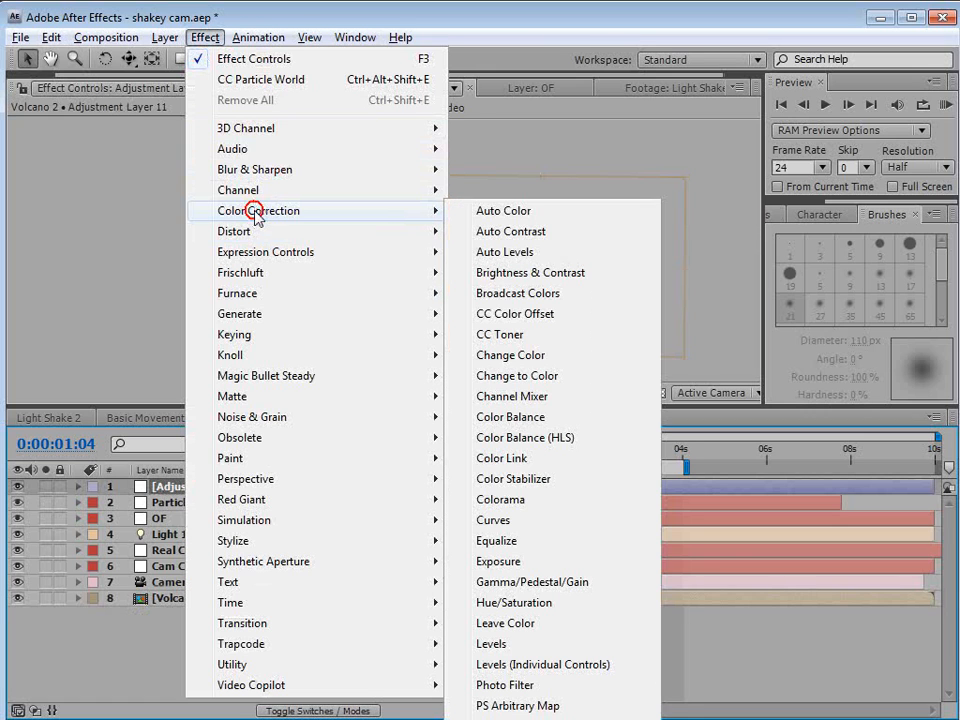
{"action": "left_click", "coordinate": [488, 519]}
Apply the Noise effect to the adjustment layer above Particle
{"action": "left_click", "coordinate": [206, 37]}
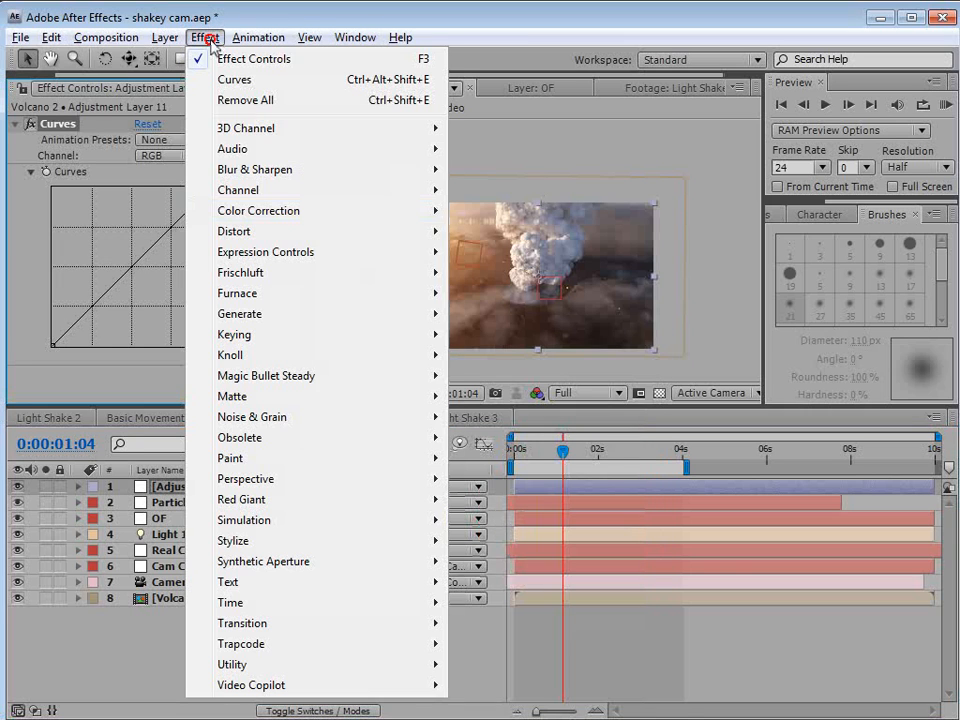
{"action": "mouse_move", "coordinate": [270, 220]}
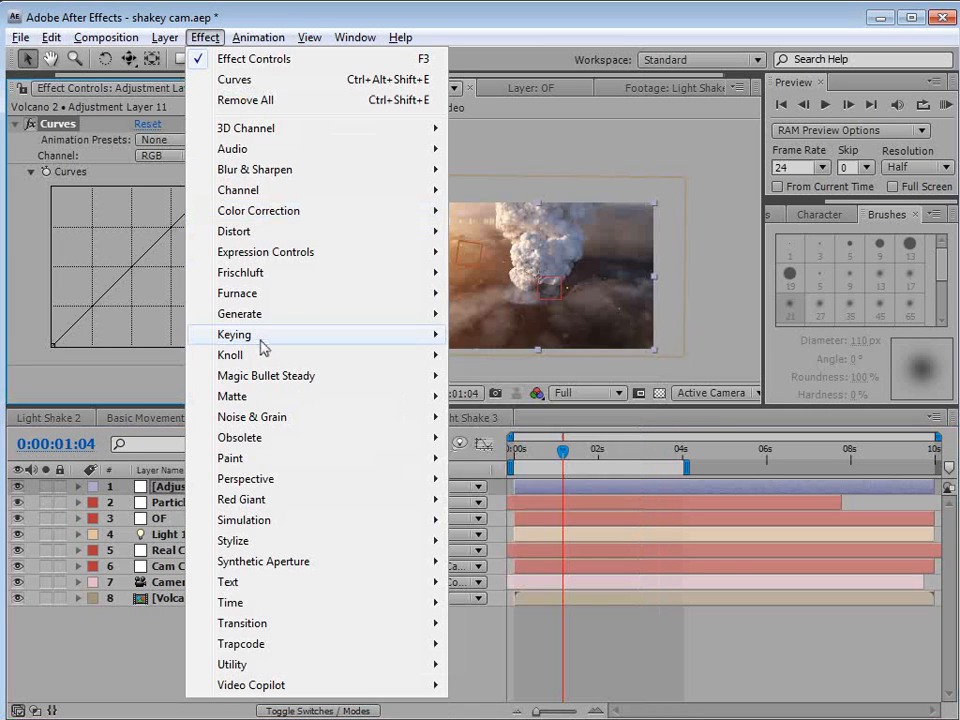
{"action": "mouse_move", "coordinate": [428, 424]}
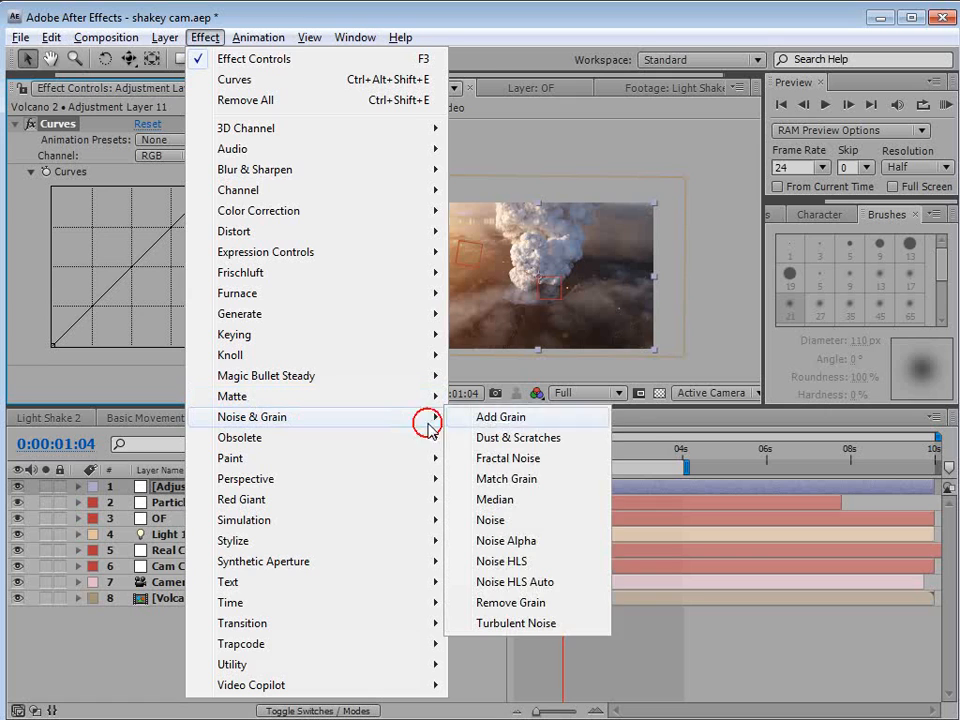
{"action": "left_click", "coordinate": [491, 519]}
Shape the adjustment layer's Curves with an anchored midtone point and slightly lowered shadows
{"action": "left_click", "coordinate": [112, 251]}
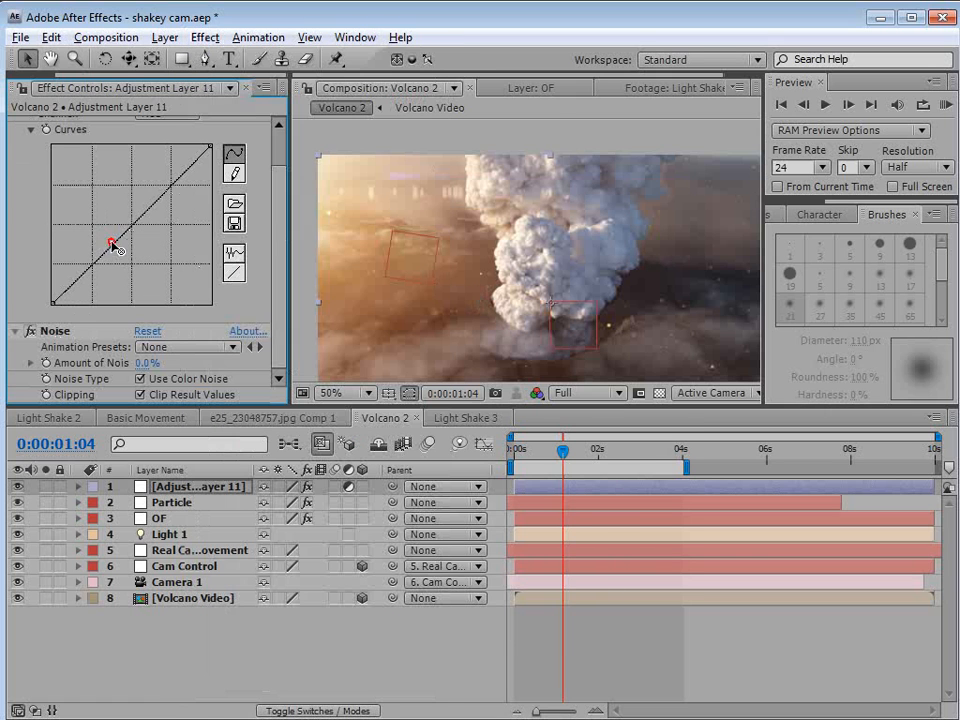
{"action": "left_click", "coordinate": [77, 282]}
{"action": "left_click_drag", "start_coordinate": [76, 287], "coordinate": [76, 290]}
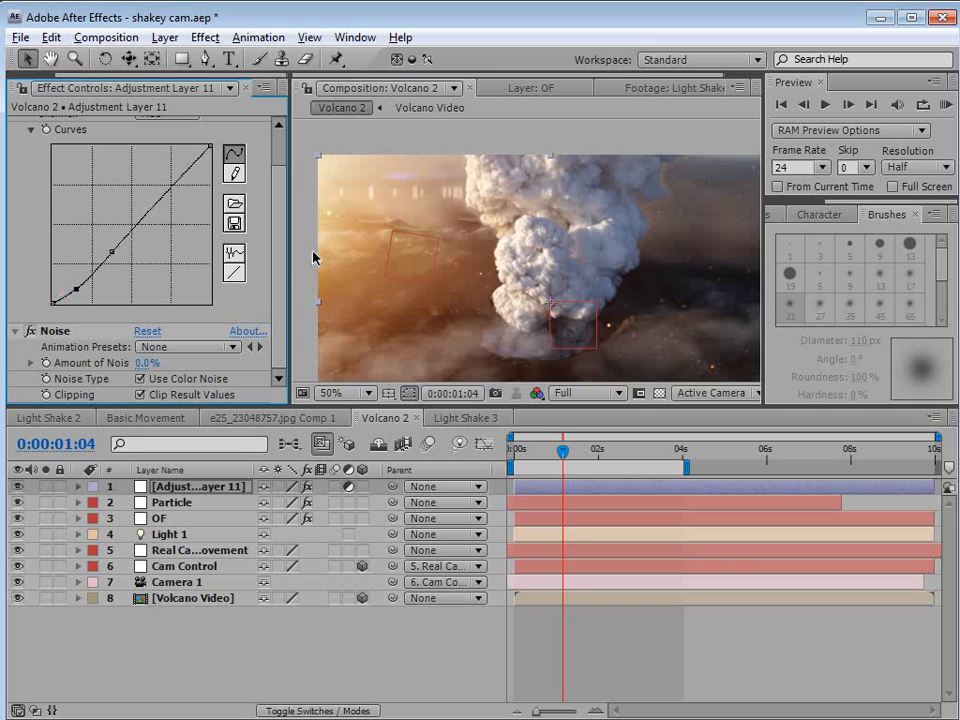
Set the adjustment layer's Amount of Noise to 4% and check the grain on the smoke close up
{"action": "left_click", "coordinate": [148, 363]}
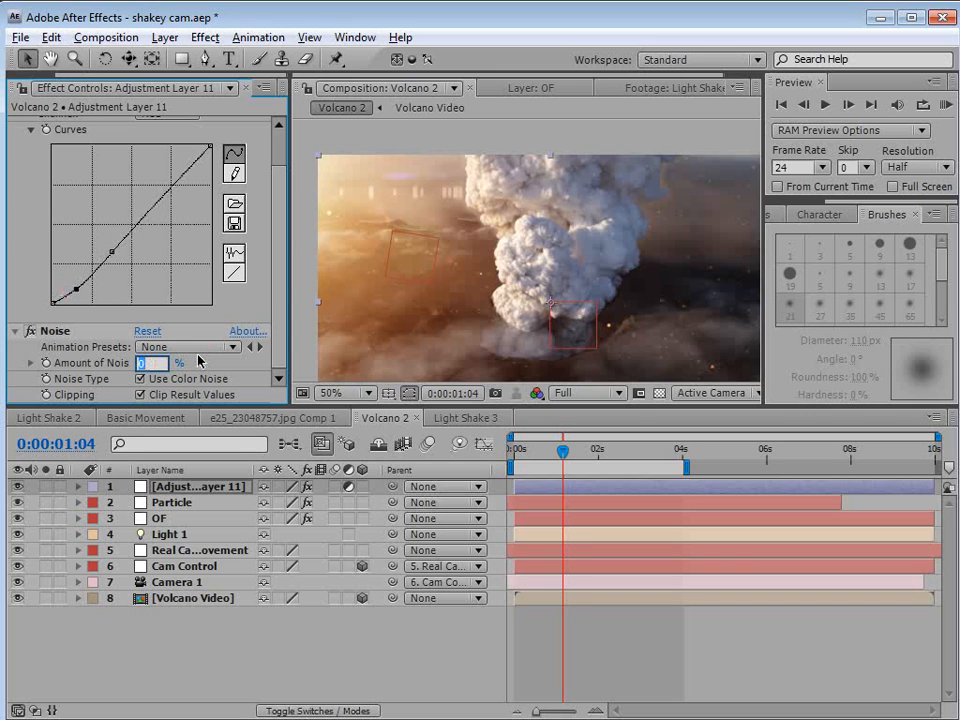
{"action": "type", "text": "4"}
{"action": "key", "text": "Return"}
{"action": "scroll", "coordinate": [566, 272], "scroll_direction": "up", "scroll_amount": 1}
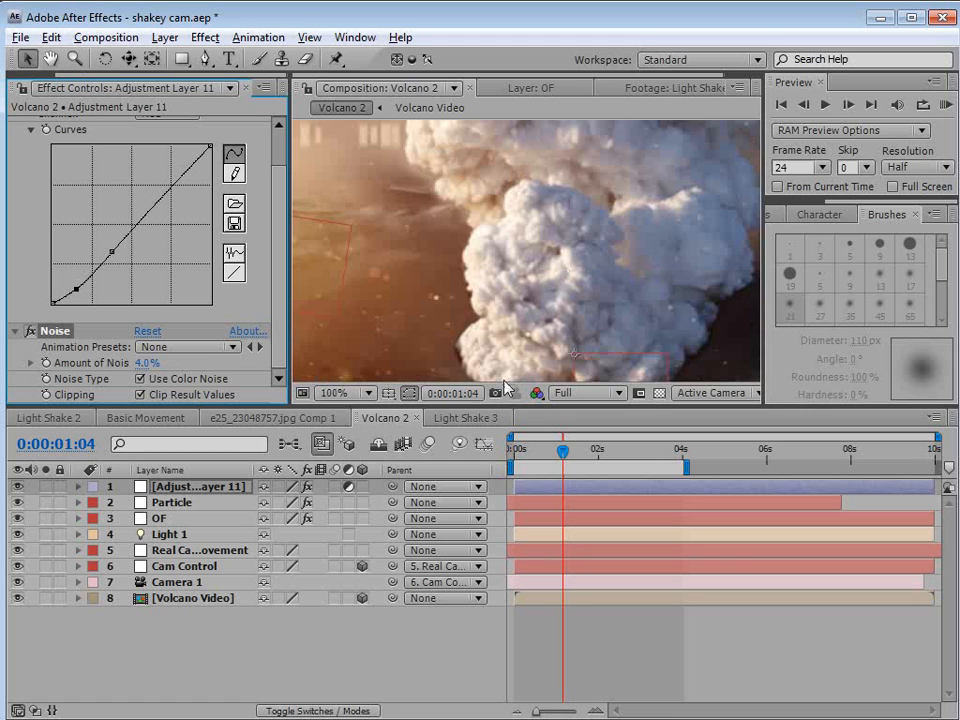
{"action": "mouse_move", "coordinate": [565, 456]}
{"action": "left_mouse_down"}
{"action": "mouse_move", "coordinate": [580, 455]}
{"action": "mouse_move", "coordinate": [566, 456]}
{"action": "left_mouse_up"}
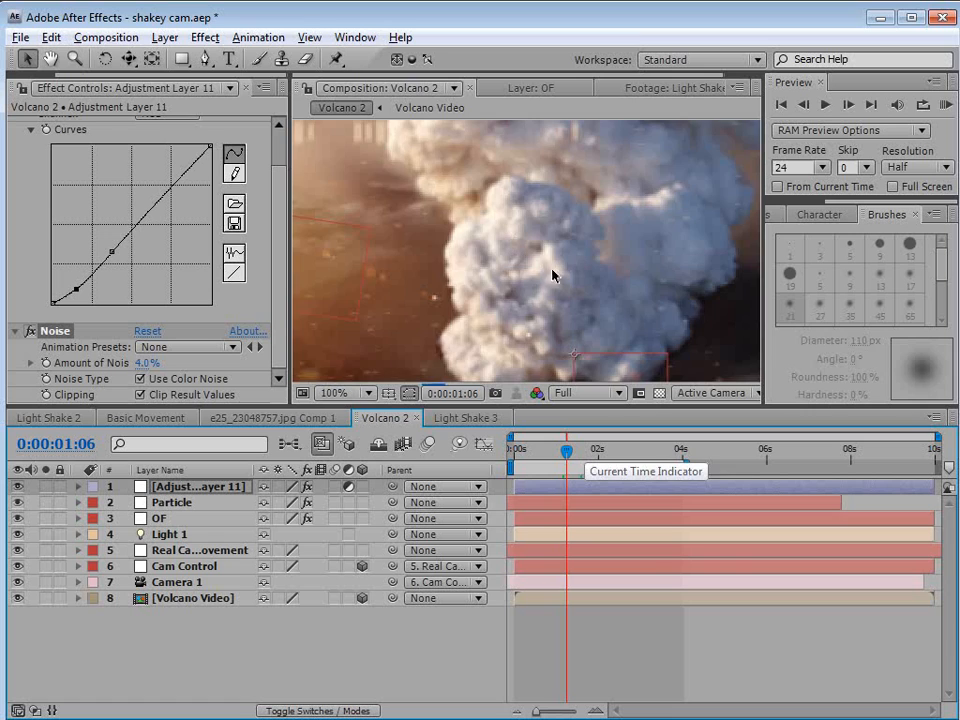
{"action": "scroll", "coordinate": [553, 275], "scroll_direction": "down", "scroll_amount": 1}
{"action": "key", "text": "space"}
{"action": "left_click_drag", "start_coordinate": [553, 274], "coordinate": [524, 271]}
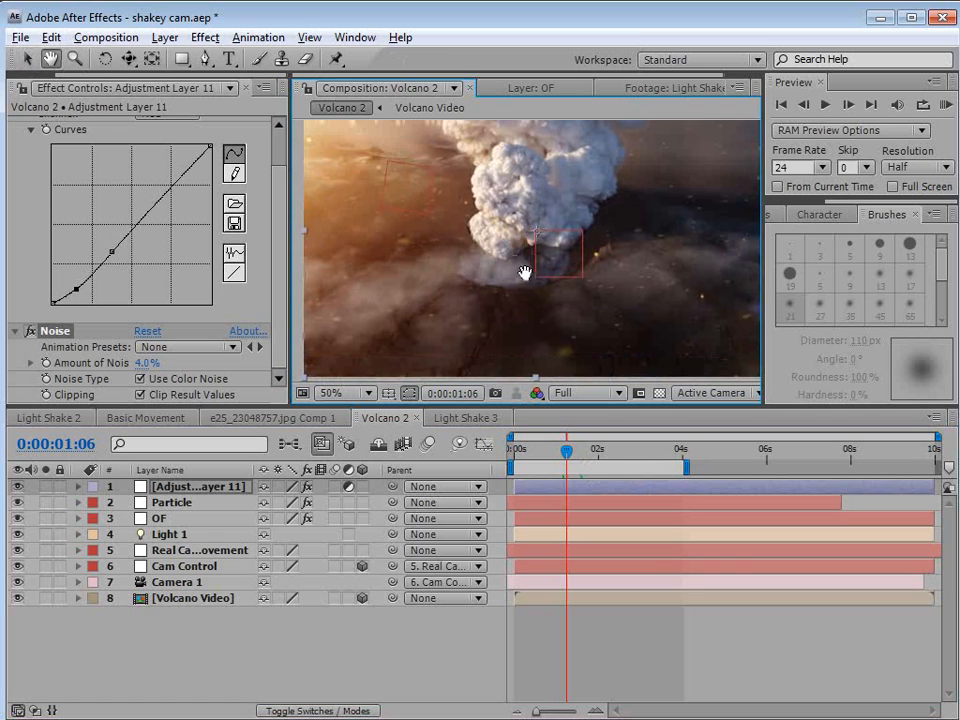
Lighten the shadow and midtone points of the adjustment layer's curve, and check the Particle layer's contribution at 0:00:02:23
{"action": "scroll", "coordinate": [524, 271], "scroll_direction": "down", "scroll_amount": 1}
{"action": "left_click_drag", "start_coordinate": [75, 290], "coordinate": [70, 290]}
{"action": "left_click_drag", "start_coordinate": [112, 252], "coordinate": [117, 244]}
{"action": "scroll", "coordinate": [527, 278], "scroll_direction": "up", "scroll_amount": 1}
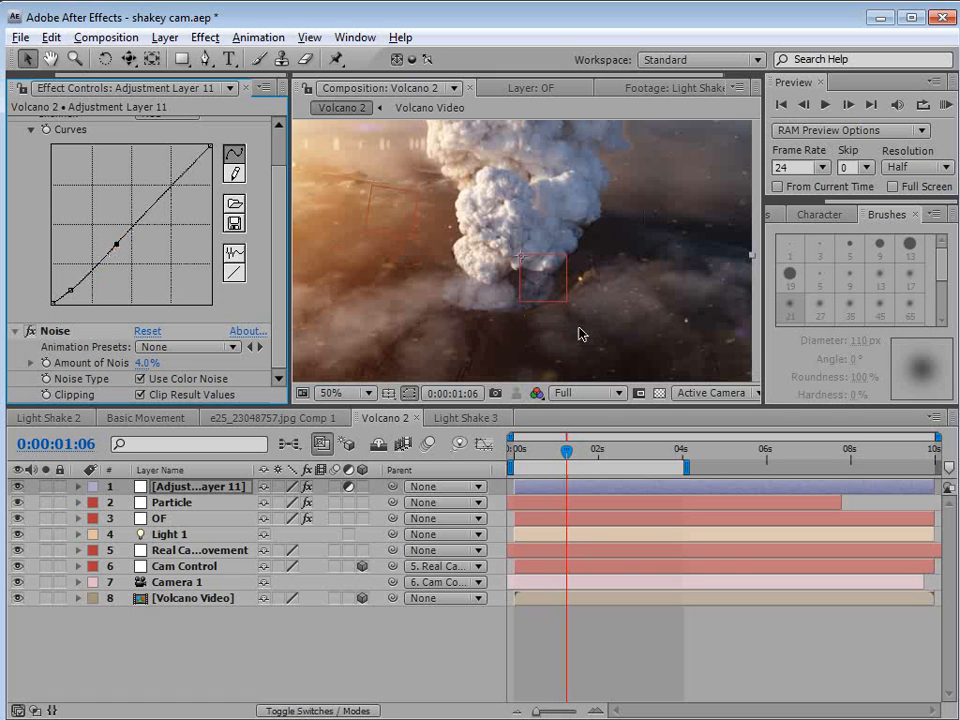
{"action": "left_click_drag", "start_coordinate": [567, 452], "coordinate": [639, 471]}
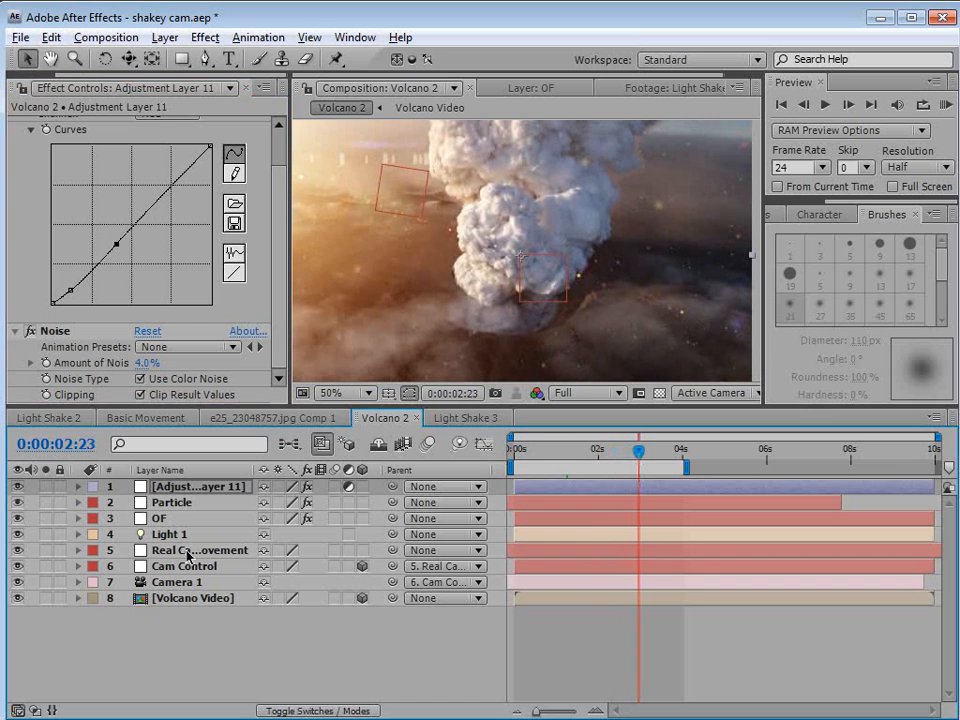
{"action": "left_click", "coordinate": [168, 502]}
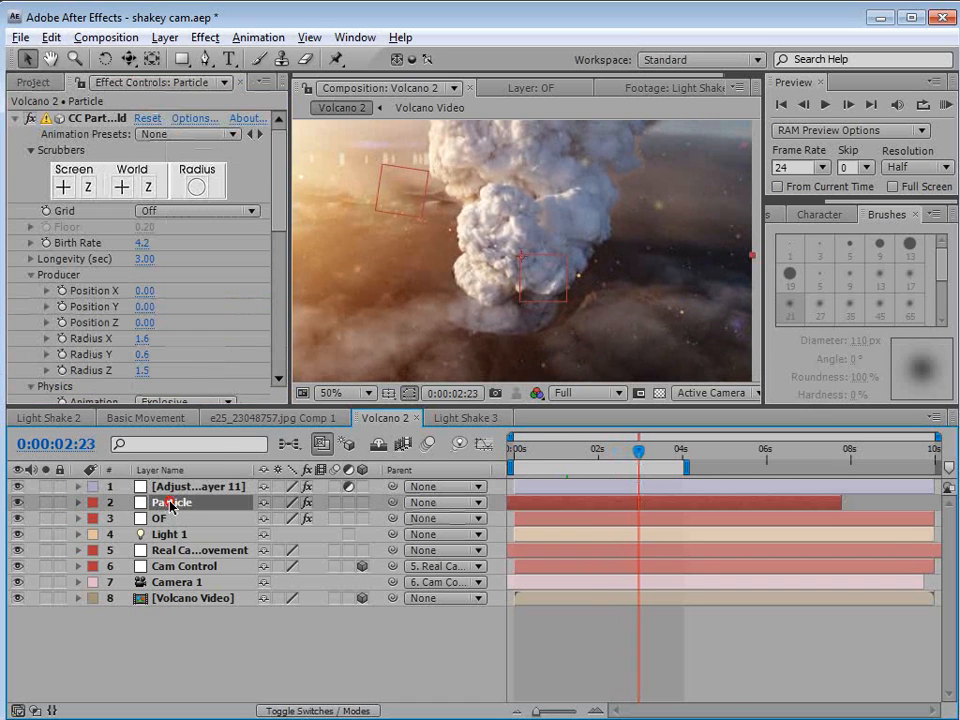
{"action": "left_click", "coordinate": [17, 503]}
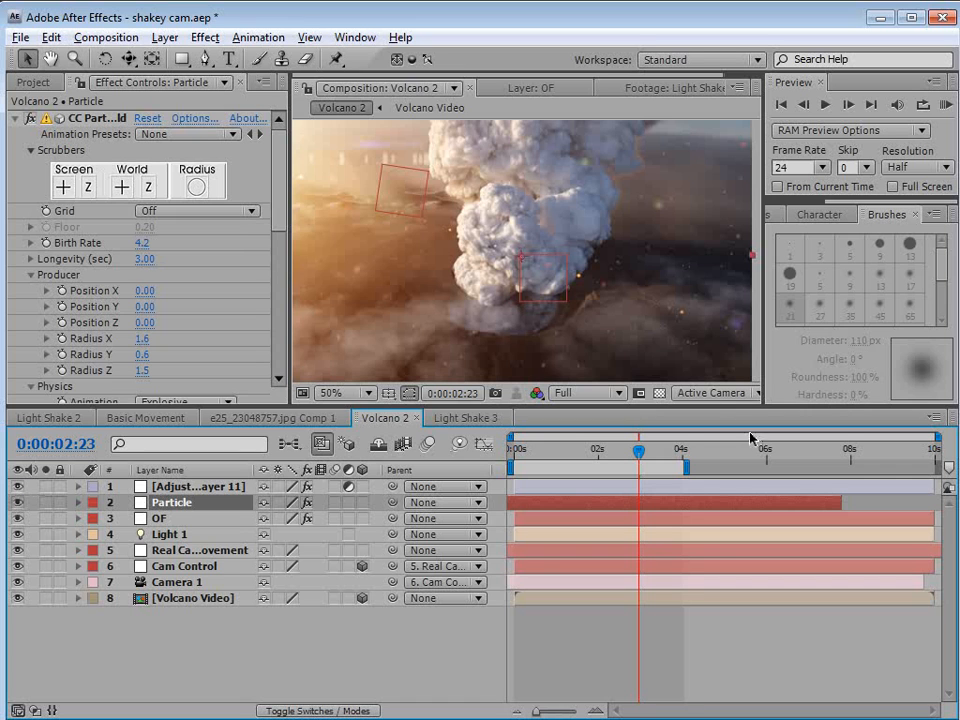
{"action": "left_click_drag", "start_coordinate": [631, 451], "coordinate": [567, 464]}
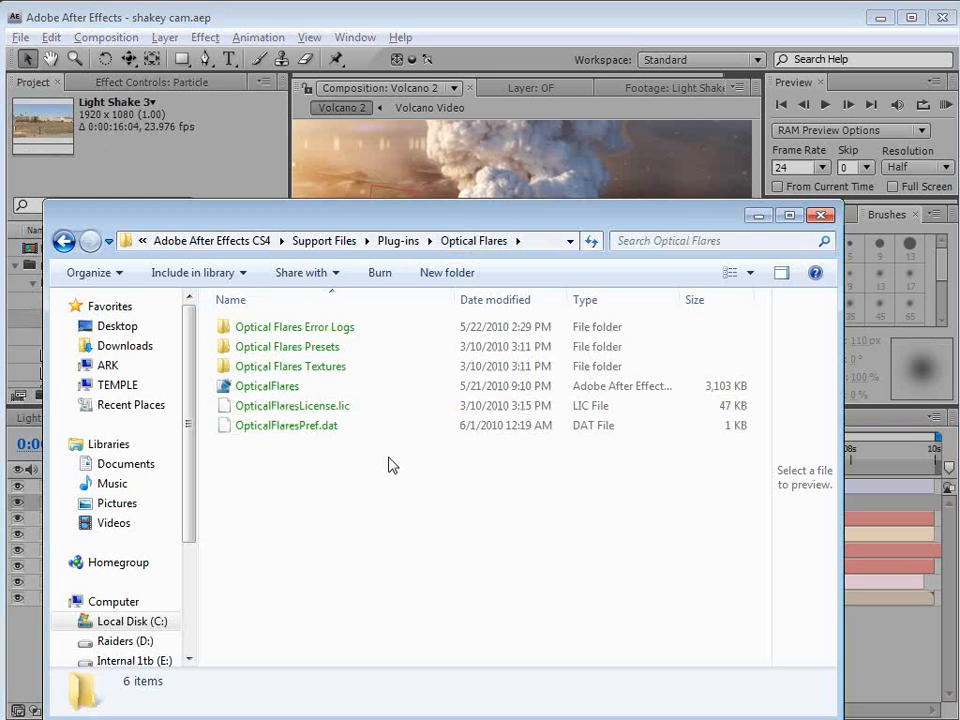
Import the Smudgy texture from the Glass folder of Optical Flares Textures into the project's FOOTAGE folder
{"action": "double_click", "coordinate": [222, 366]}
{"action": "double_click", "coordinate": [227, 348]}
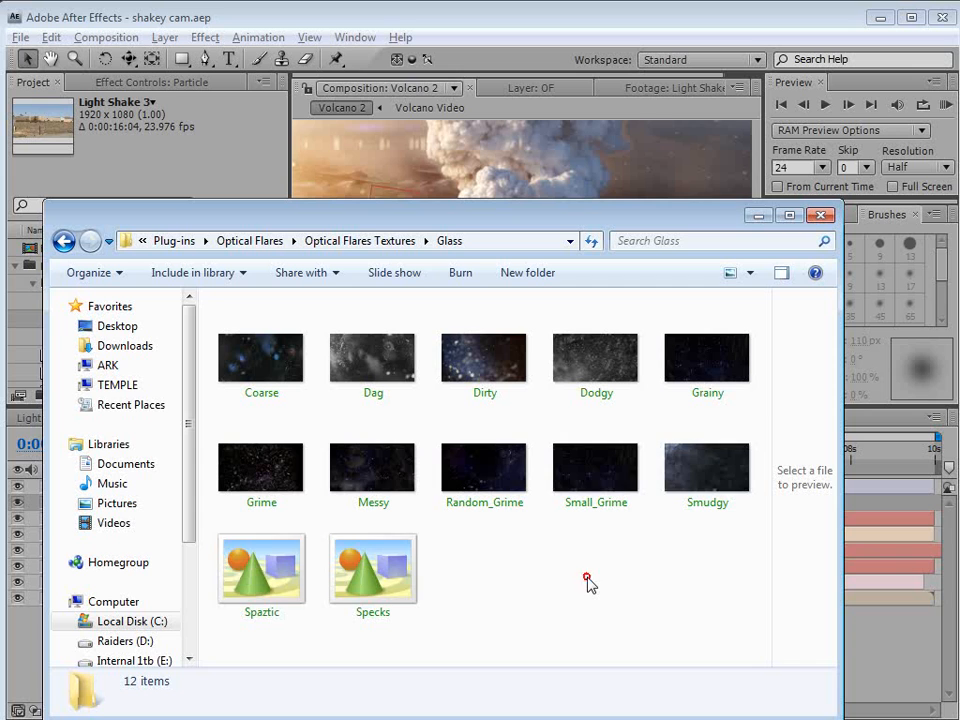
{"action": "mouse_move", "coordinate": [435, 226]}
{"action": "left_mouse_down"}
{"action": "mouse_move", "coordinate": [557, 180]}
{"action": "mouse_move", "coordinate": [579, 182]}
{"action": "left_mouse_up"}
{"action": "left_click", "coordinate": [838, 420]}
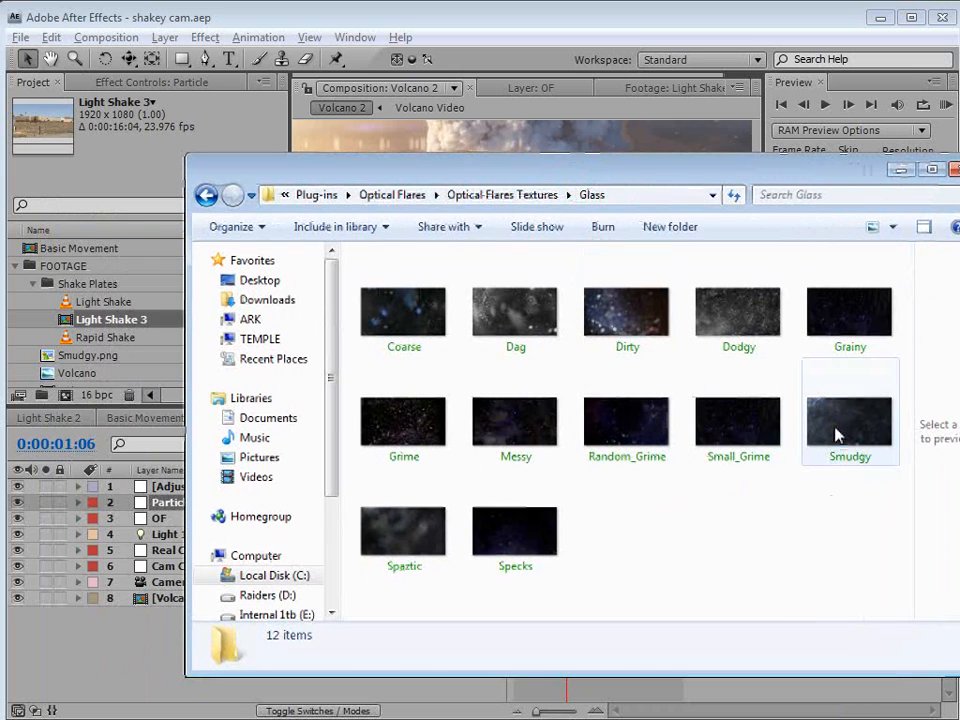
{"action": "mouse_move", "coordinate": [840, 422]}
{"action": "left_mouse_down"}
{"action": "mouse_move", "coordinate": [88, 288]}
{"action": "mouse_move", "coordinate": [78, 268]}
{"action": "left_mouse_up"}
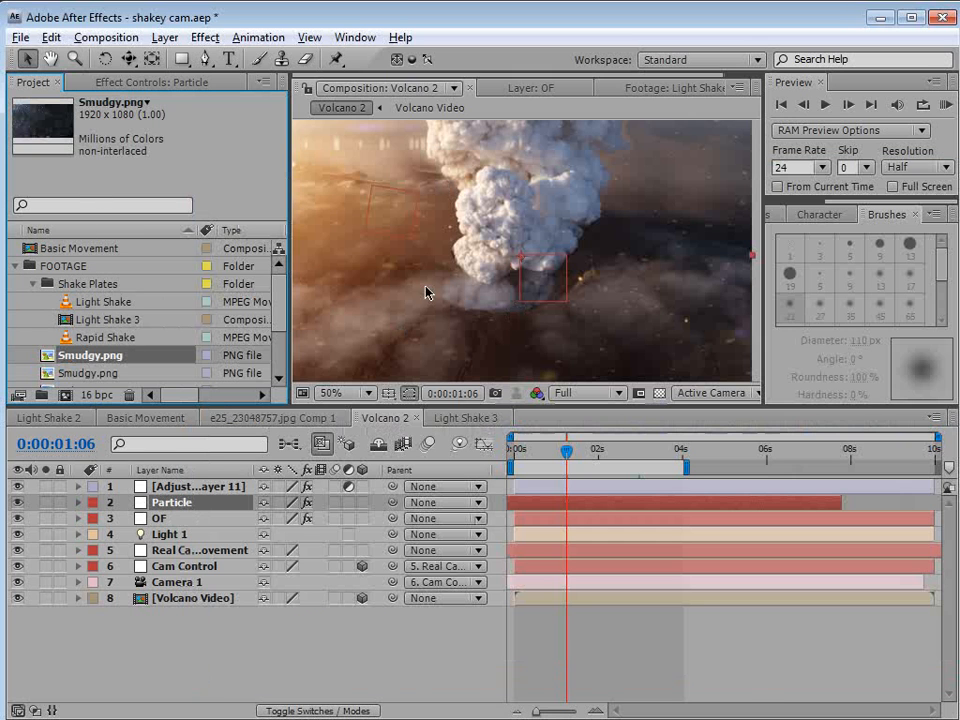
Place Smudgy.png between the adjustment layer and Particle in Volcano 2, and inspect the texture enlarged in its own layer view
{"action": "left_click_drag", "start_coordinate": [80, 360], "coordinate": [157, 500]}
{"action": "scroll", "coordinate": [505, 250], "scroll_direction": "down", "scroll_amount": 2}
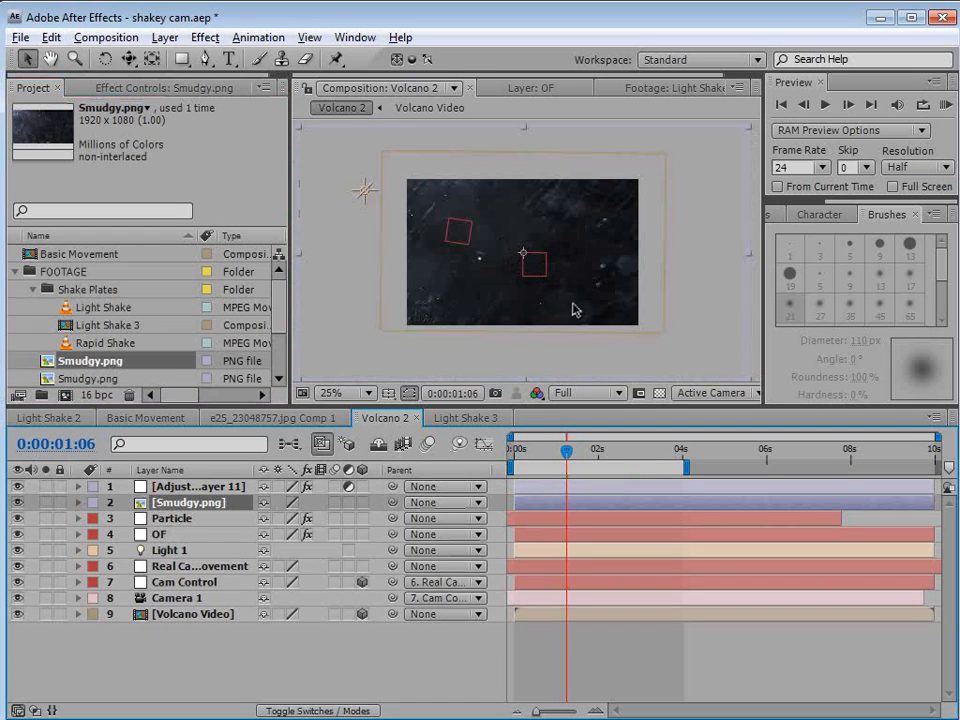
{"action": "scroll", "coordinate": [575, 311], "scroll_direction": "down", "scroll_amount": 1}
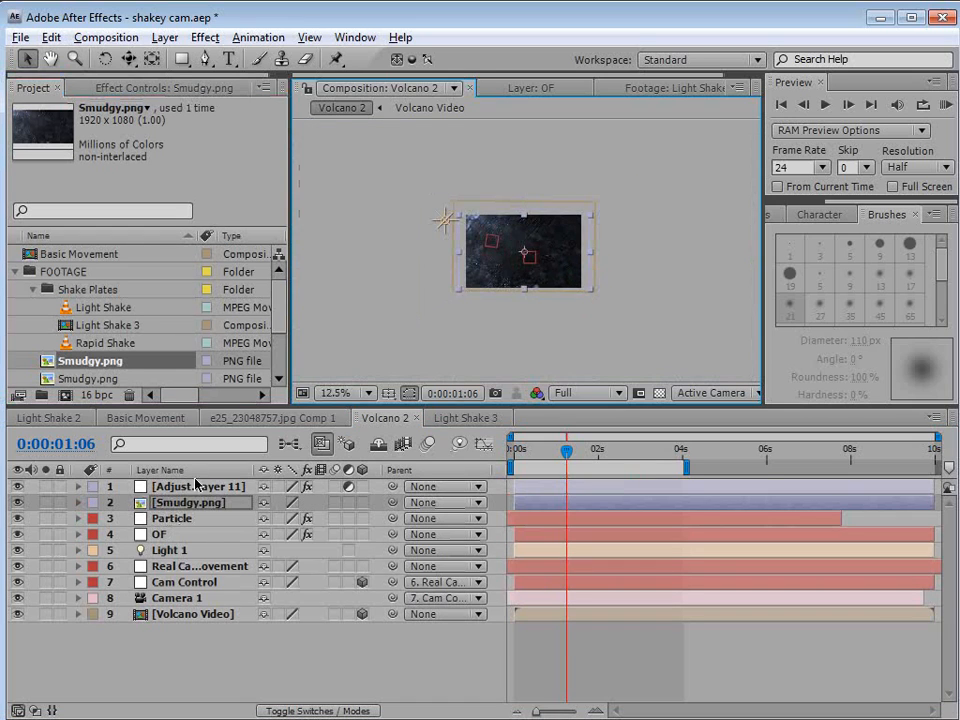
{"action": "double_click", "coordinate": [160, 502]}
{"action": "key", "text": "grave"}
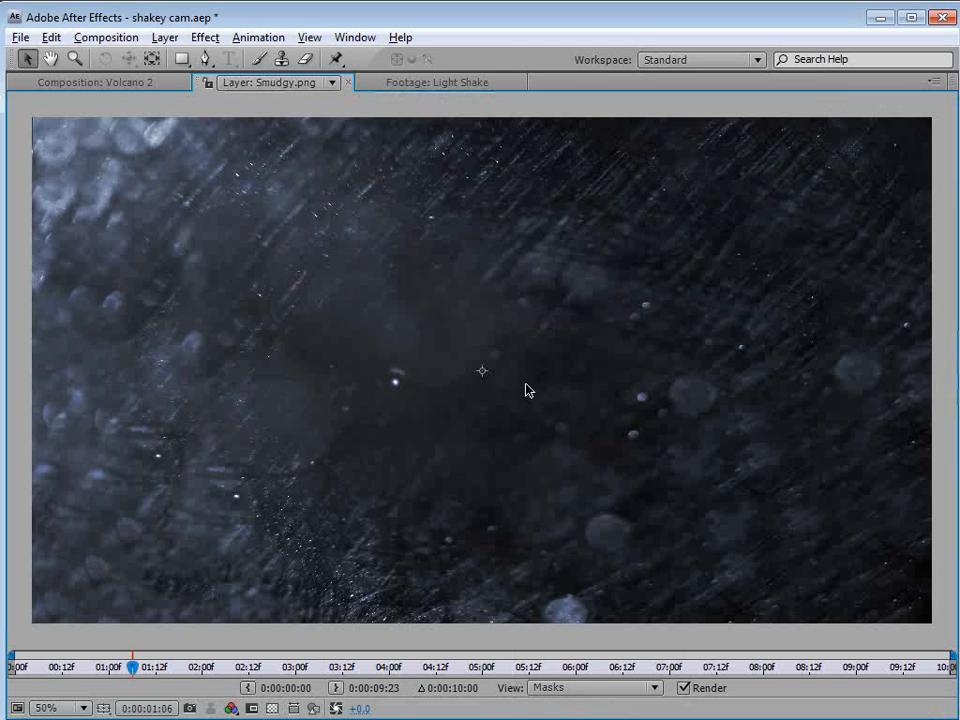
{"action": "left_click", "coordinate": [75, 86]}
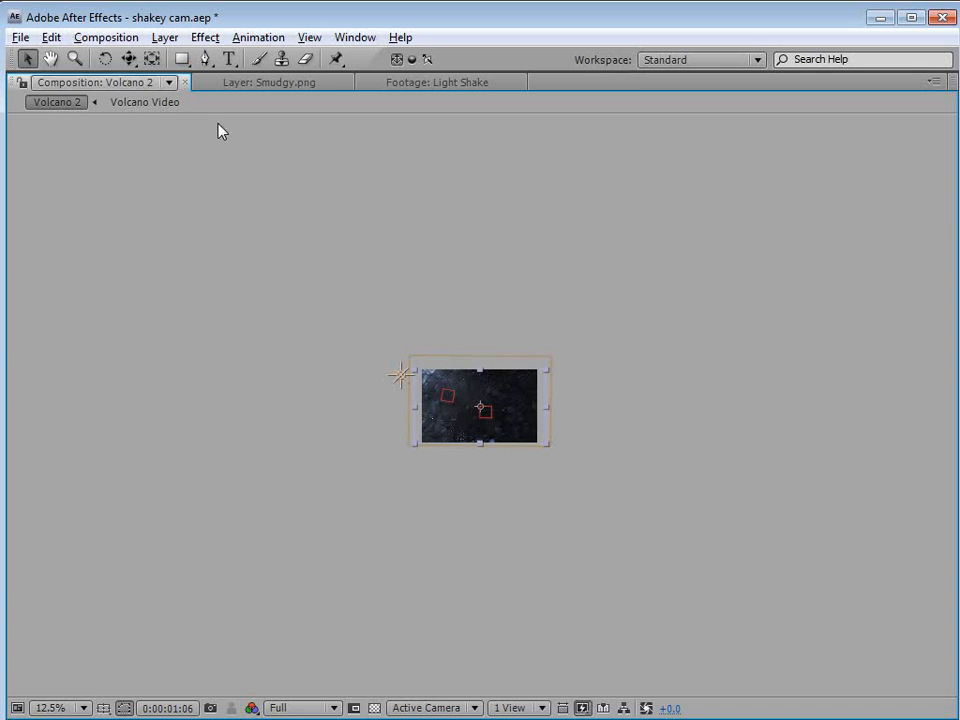
{"action": "key", "text": "grave"}
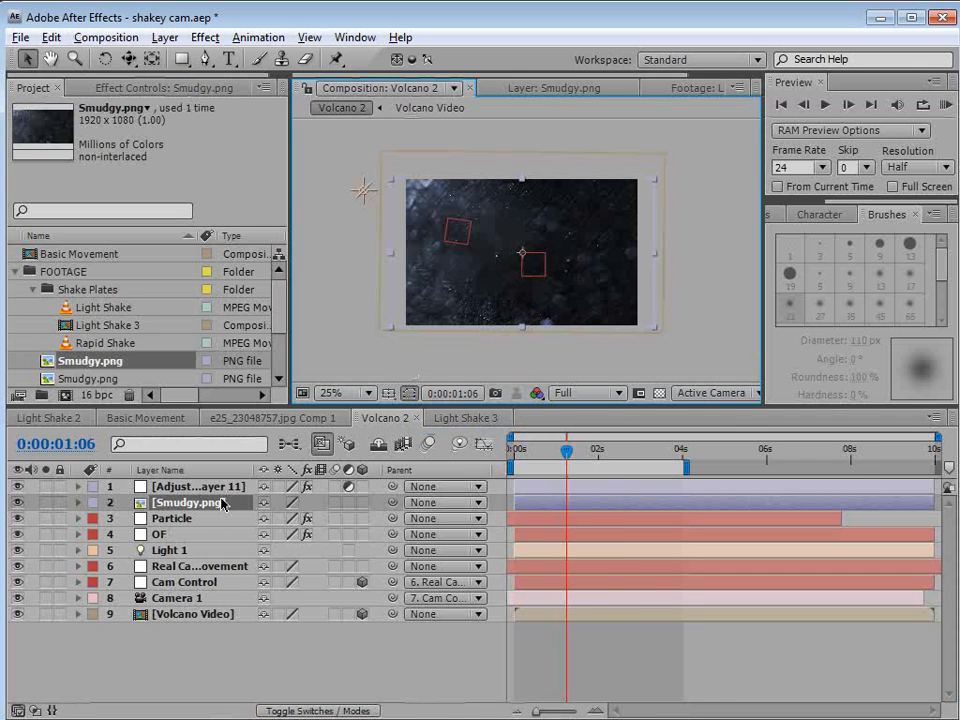
Set the blending mode of the Smudgy.png layer to Screen
{"action": "key", "text": "F4"}
{"action": "left_click", "coordinate": [300, 487]}
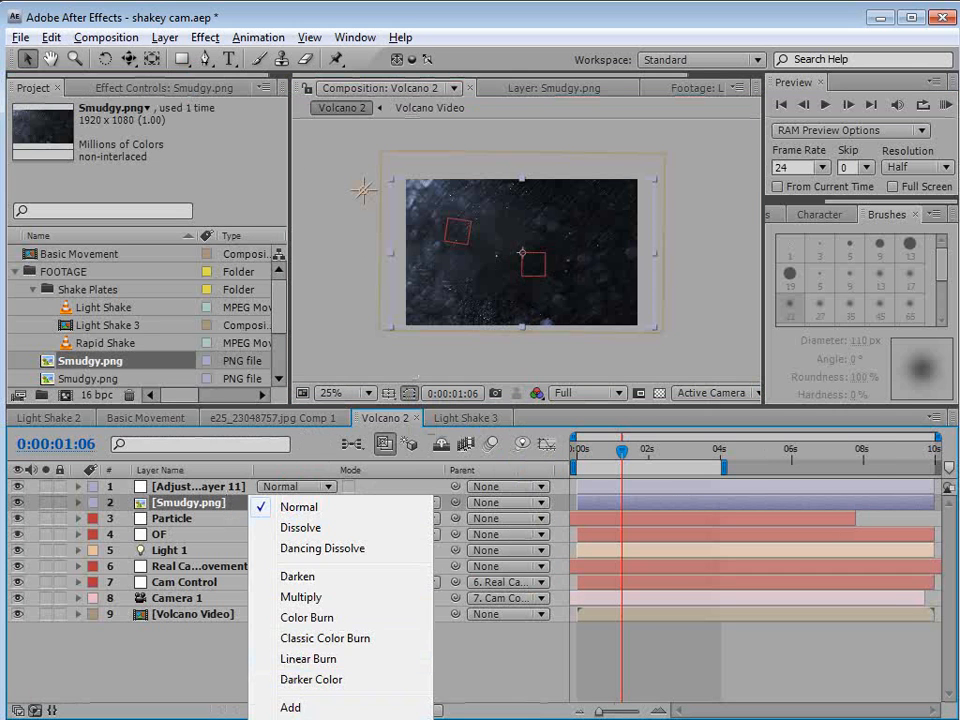
{"action": "left_click", "coordinate": [300, 719]}
{"action": "scroll", "coordinate": [516, 282], "scroll_direction": "up", "scroll_amount": 2}
Apply Curves to Smudgy.png and shape an S-curve with lowered shadows and raised highlights to boost its contrast
{"action": "left_click", "coordinate": [193, 42]}
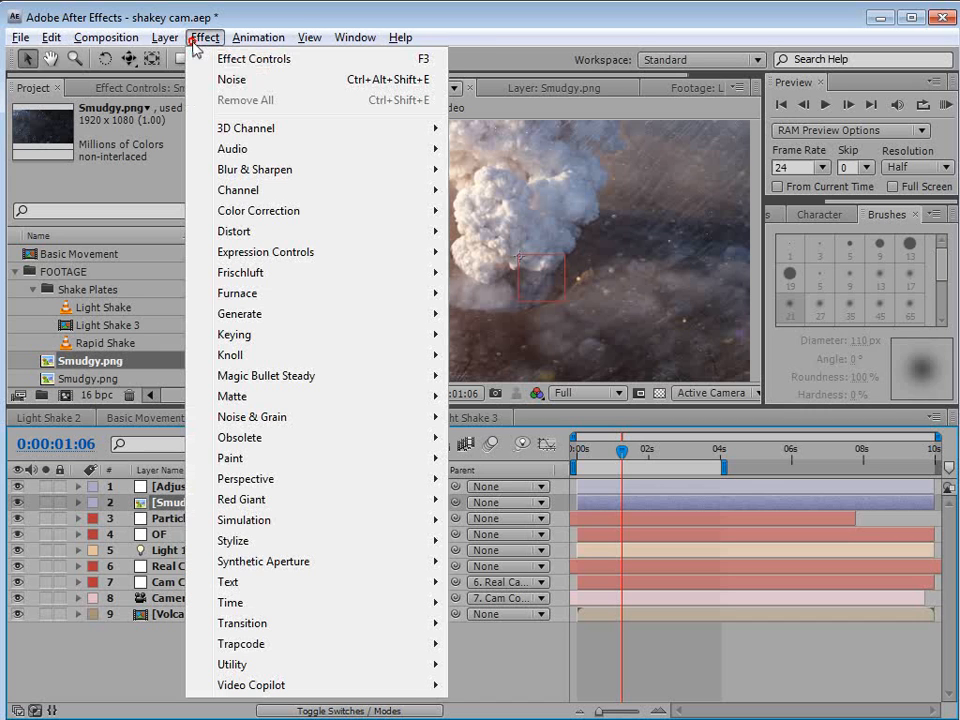
{"action": "mouse_move", "coordinate": [274, 210]}
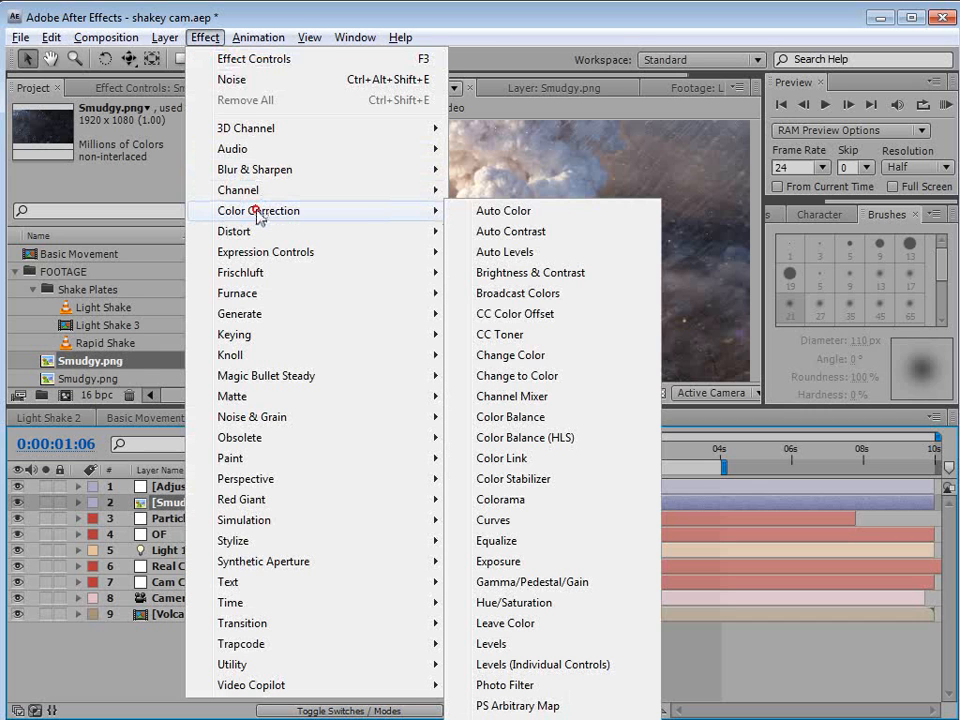
{"action": "left_click", "coordinate": [493, 518]}
{"action": "left_click", "coordinate": [100, 303]}
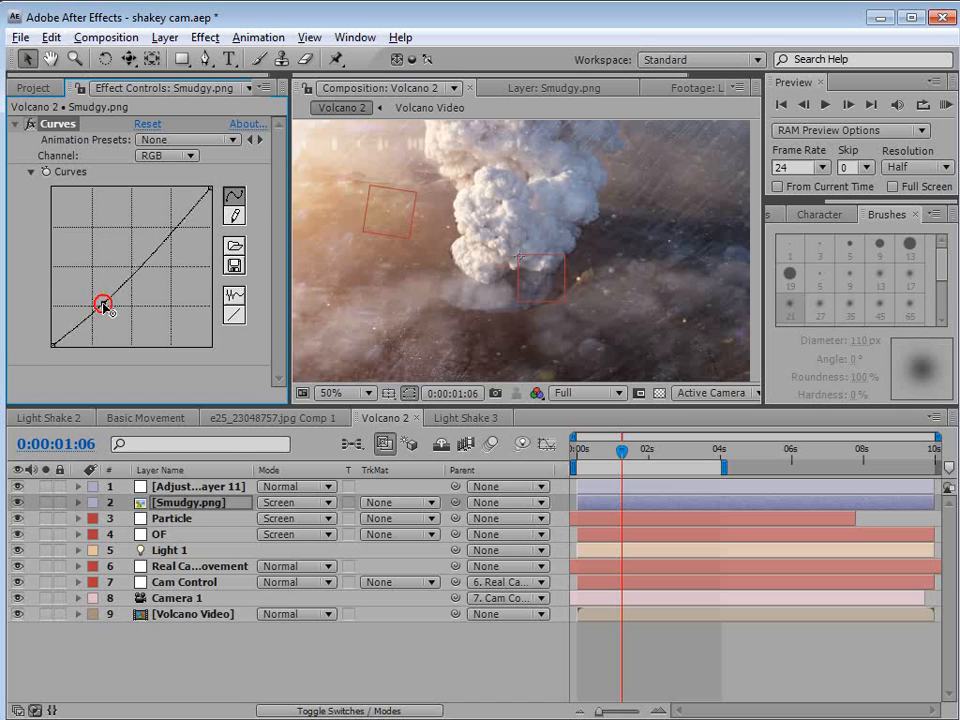
{"action": "left_click", "coordinate": [129, 257]}
{"action": "left_click_drag", "start_coordinate": [129, 257], "coordinate": [129, 244]}
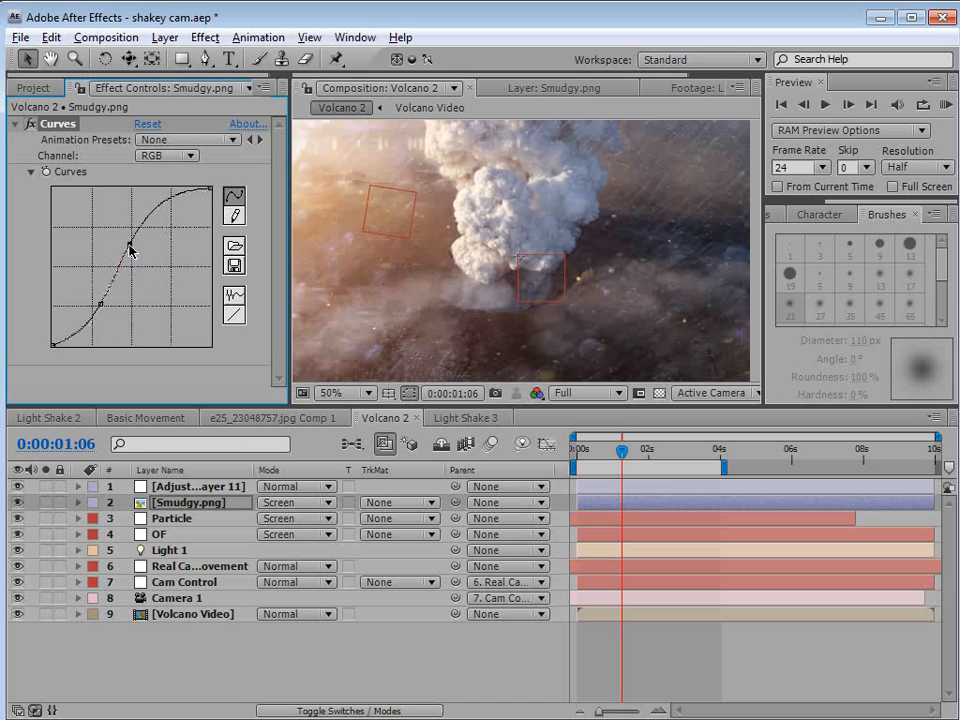
Warm the Smudgy.png texture by raising the Red curve and lowering the Blue curve
{"action": "left_click", "coordinate": [166, 155]}
{"action": "left_click", "coordinate": [155, 180]}
{"action": "left_click_drag", "start_coordinate": [124, 275], "coordinate": [120, 262]}
{"action": "left_click", "coordinate": [166, 155]}
{"action": "left_click", "coordinate": [165, 197]}
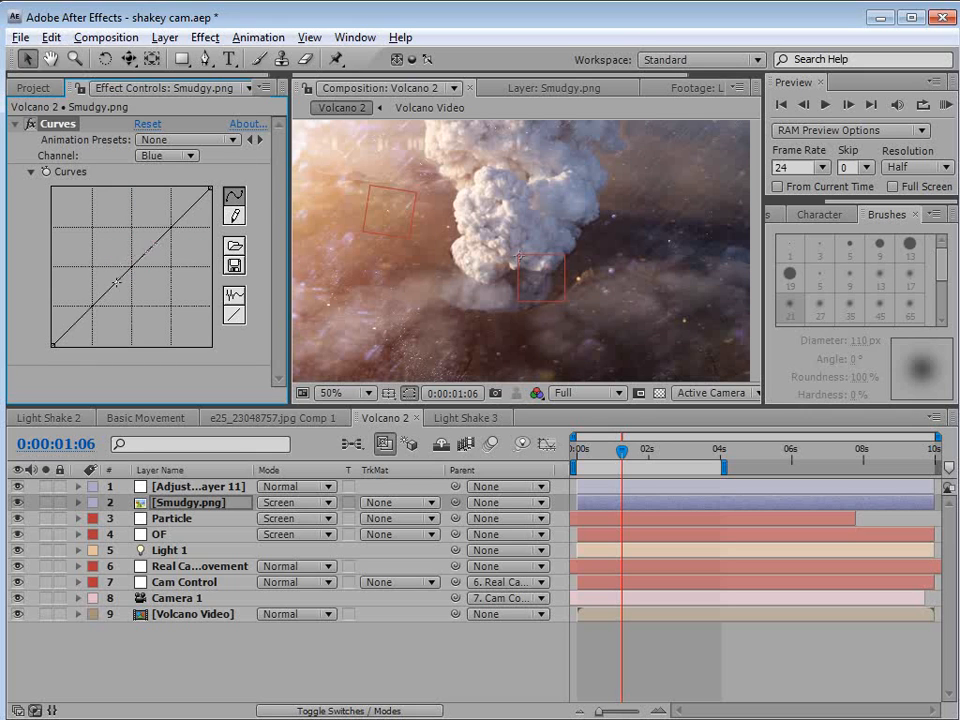
{"action": "left_click_drag", "start_coordinate": [121, 284], "coordinate": [125, 284]}
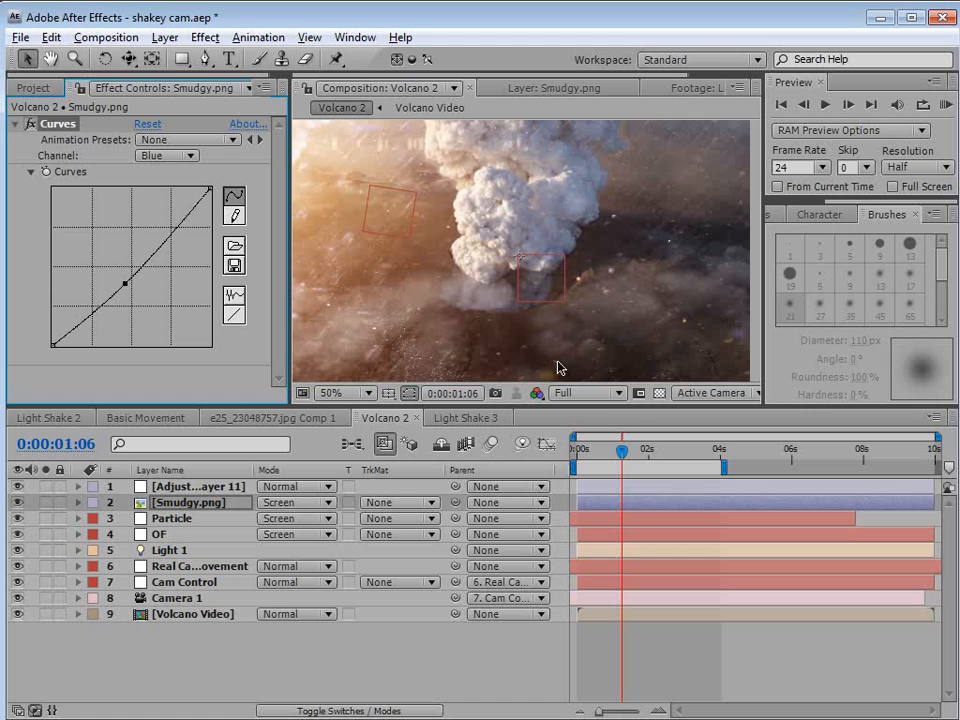
Lower the shadows of the Smudgy.png RGB curve to make the dirt subtler, and check the frame at 0:00:00:11
{"action": "left_click_drag", "start_coordinate": [621, 452], "coordinate": [605, 458]}
{"action": "key", "text": "space"}
{"action": "left_click", "coordinate": [165, 155]}
{"action": "left_click", "coordinate": [150, 152]}
{"action": "left_click_drag", "start_coordinate": [96, 302], "coordinate": [99, 302]}
{"action": "left_click_drag", "start_coordinate": [99, 303], "coordinate": [106, 308]}
{"action": "left_click_drag", "start_coordinate": [615, 451], "coordinate": [594, 452]}
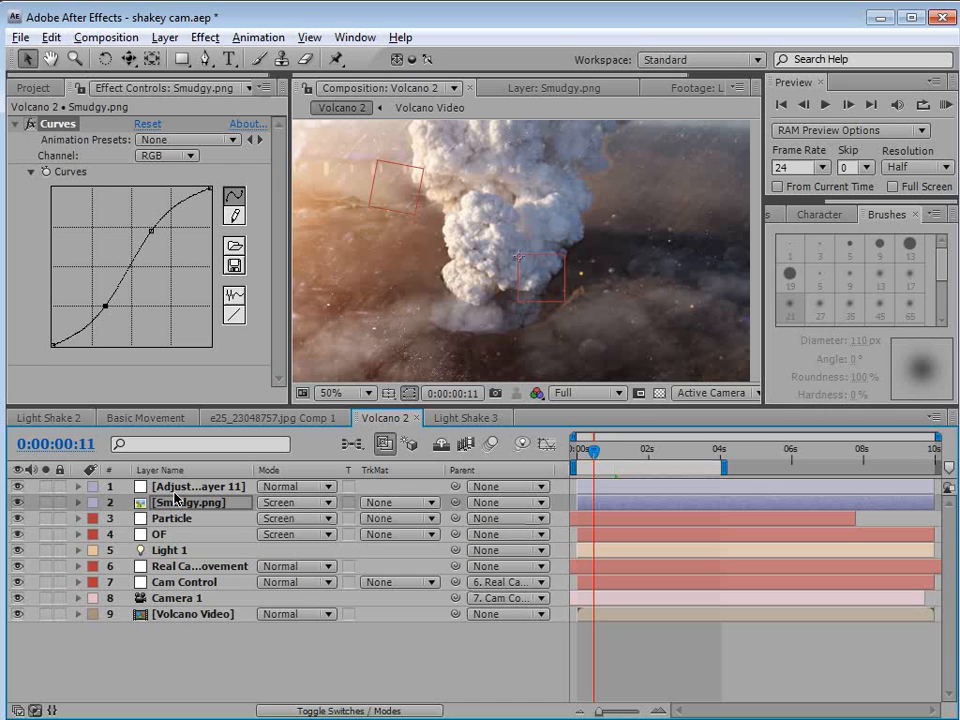
Add a new adjustment layer named Rack Focus and place it between Smudgy.png and Particle
{"action": "left_click", "coordinate": [165, 37]}
{"action": "mouse_move", "coordinate": [190, 58]}
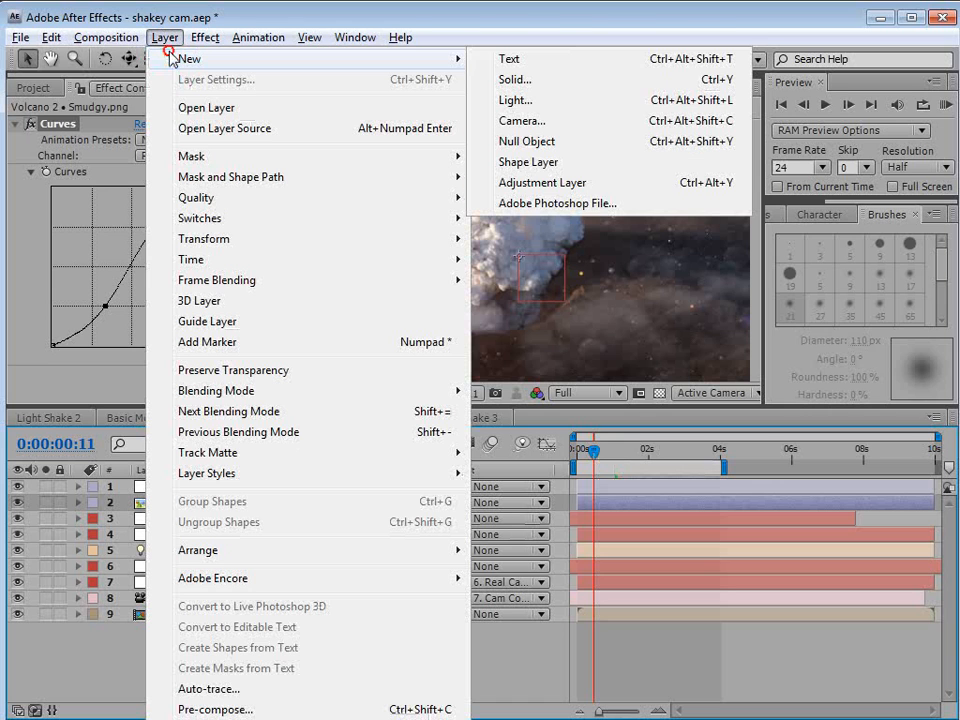
{"action": "left_click", "coordinate": [545, 192]}
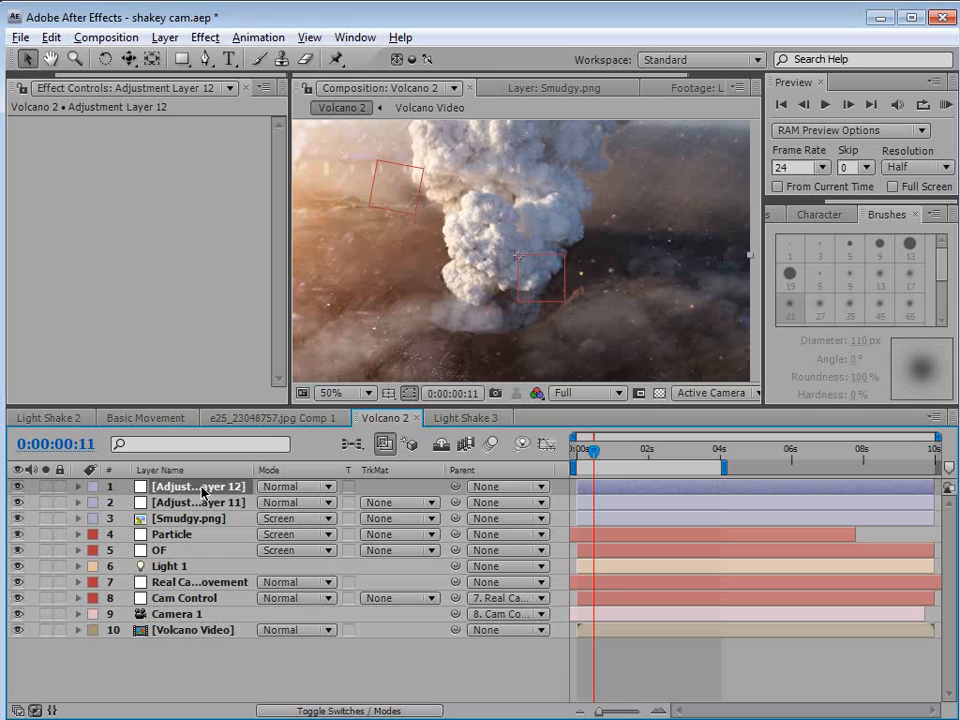
{"action": "key", "text": "Return"}
{"action": "type", "text": "Rack Focus"}
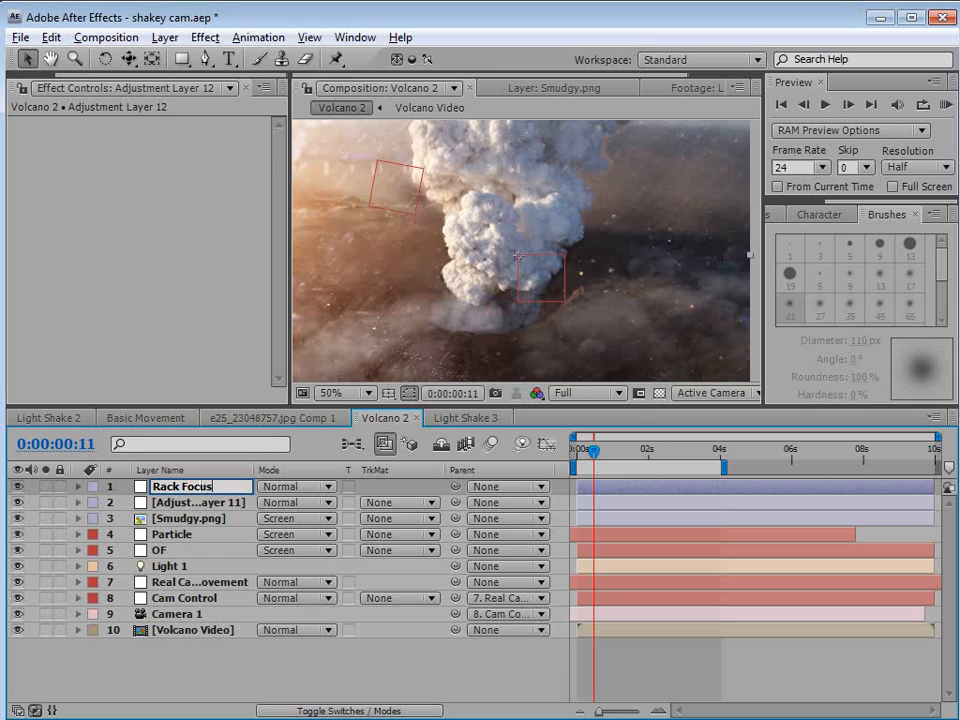
{"action": "key", "text": "Return"}
{"action": "mouse_move", "coordinate": [195, 491]}
{"action": "left_mouse_down"}
{"action": "mouse_move", "coordinate": [182, 540]}
{"action": "mouse_move", "coordinate": [171, 518]}
{"action": "left_mouse_up"}
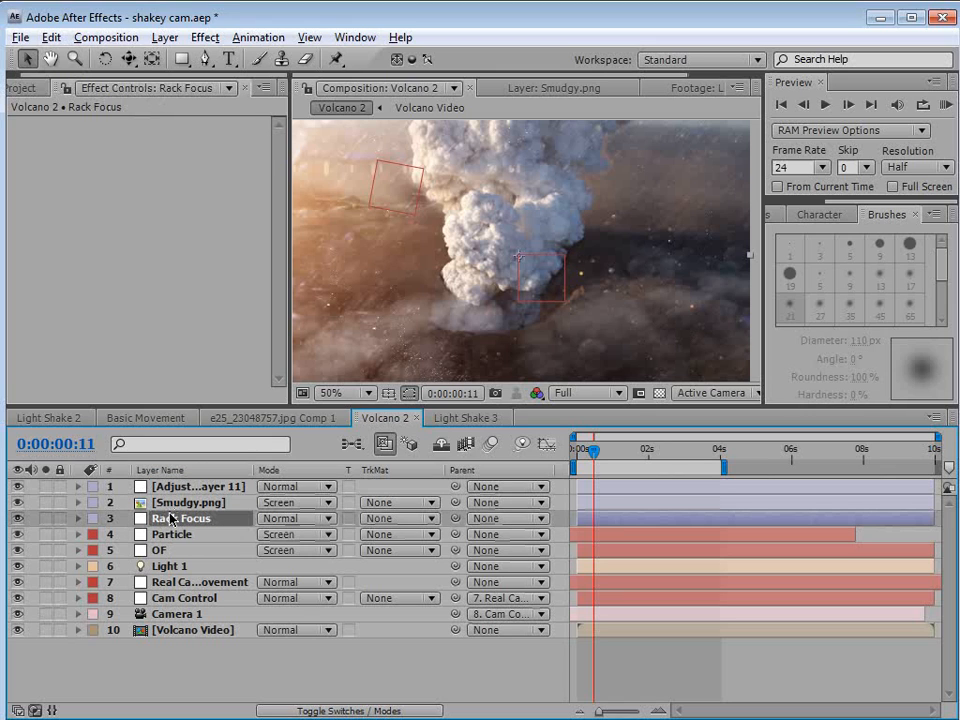
Apply Box Blur to Rack Focus and keyframe its Blur Radius at 18 at 0:00:00:00, with Repeat Edge Pixels enabled
{"action": "left_click", "coordinate": [204, 37]}
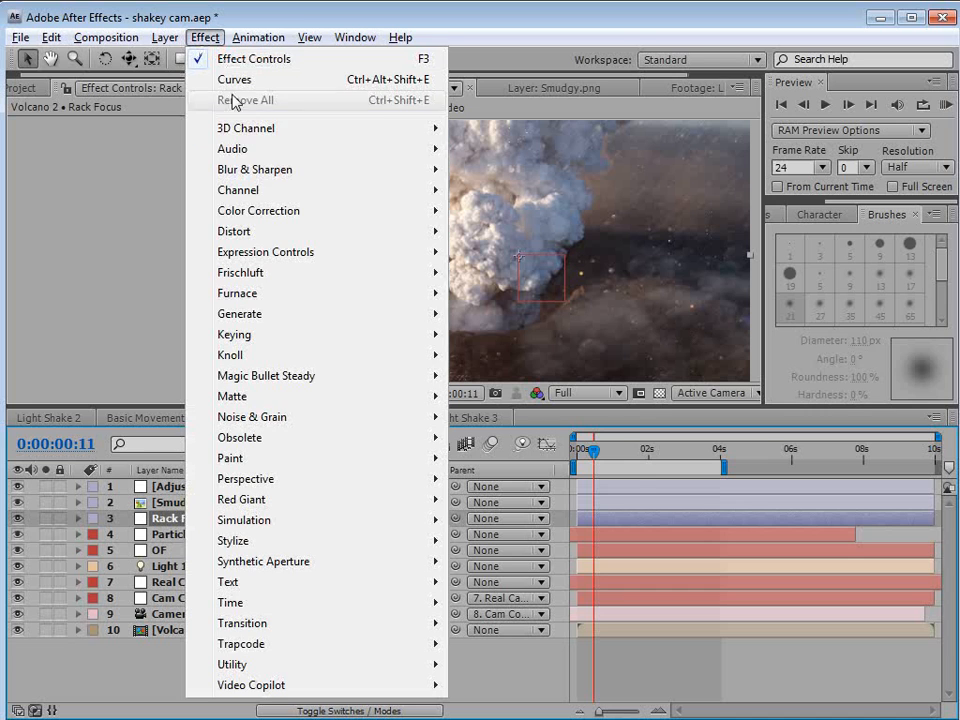
{"action": "mouse_move", "coordinate": [255, 173]}
{"action": "left_click", "coordinate": [513, 192]}
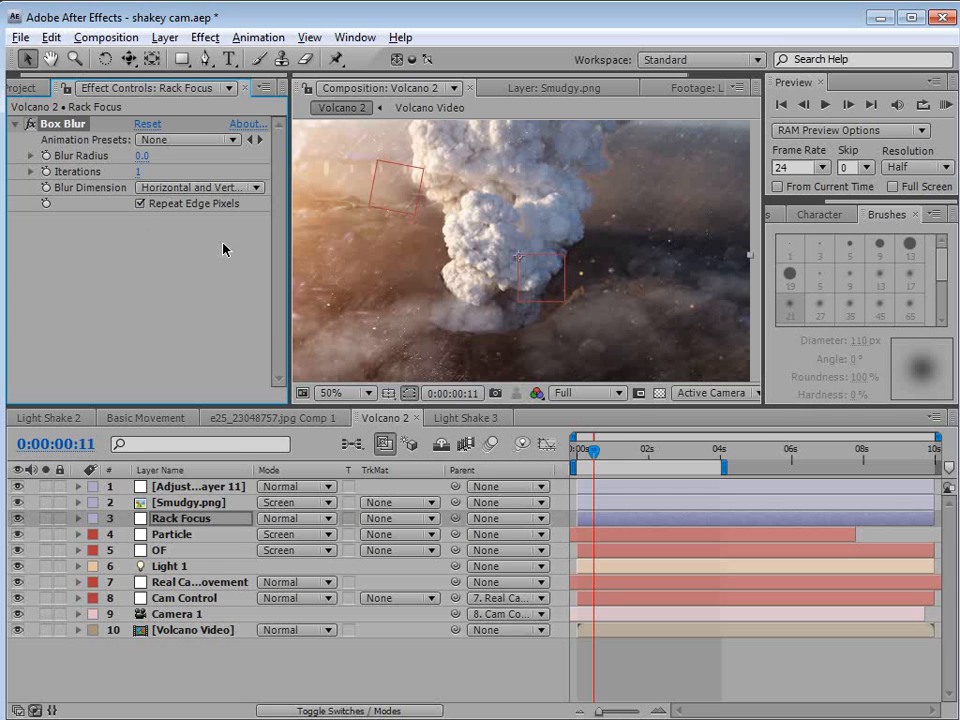
{"action": "left_click_drag", "start_coordinate": [597, 453], "coordinate": [570, 471]}
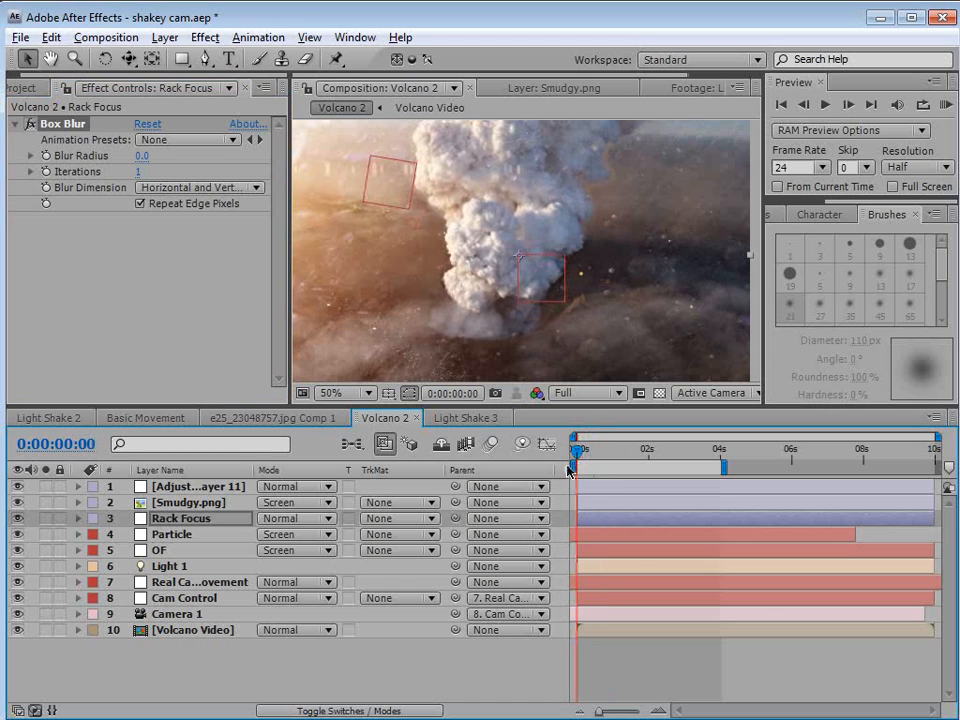
{"action": "left_click_drag", "start_coordinate": [139, 157], "coordinate": [152, 163]}
{"action": "left_click", "coordinate": [46, 157]}
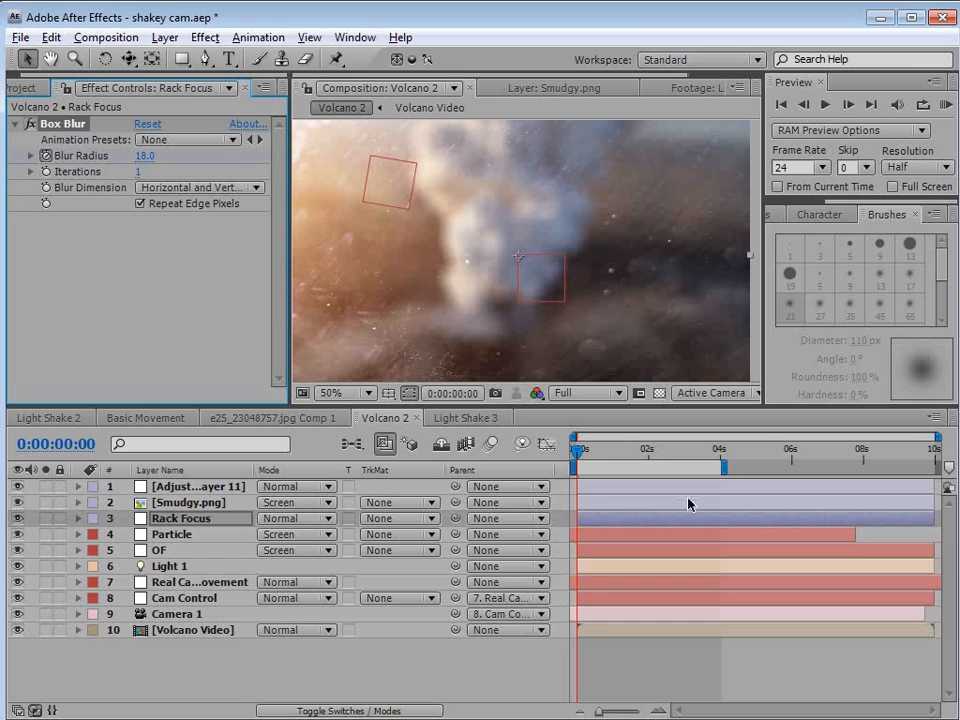
Keyframe the Rack Focus Blur Radius at 0 at 0:00:00:11 and reveal the layer's keyframes
{"action": "left_click_drag", "start_coordinate": [578, 456], "coordinate": [594, 452]}
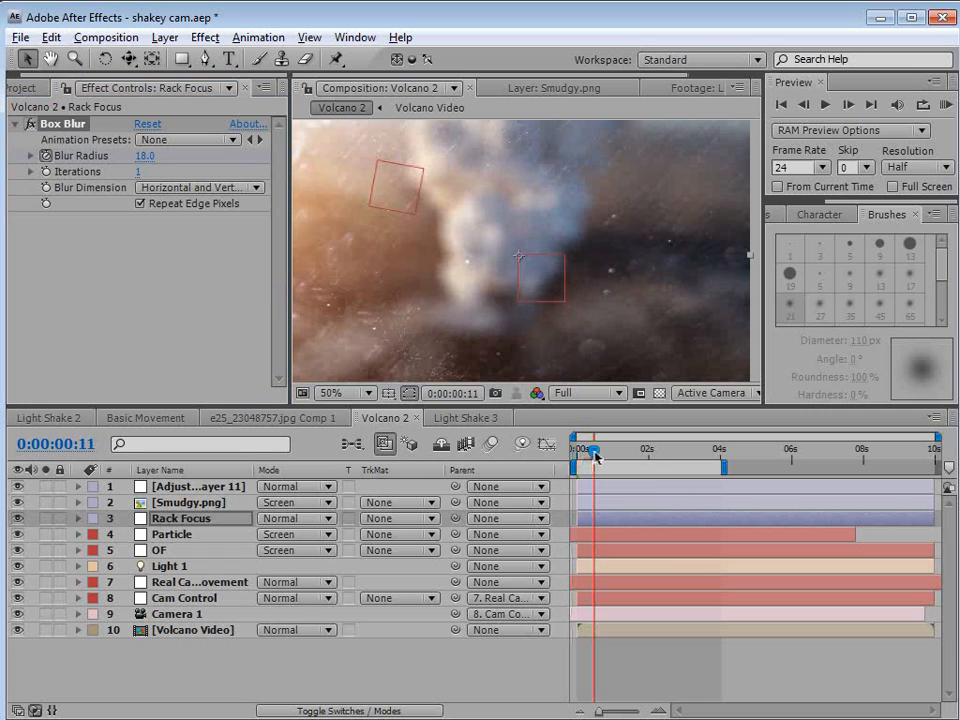
{"action": "left_click", "coordinate": [147, 157]}
{"action": "type", "text": "0"}
{"action": "key", "text": "Return"}
{"action": "key", "text": "u"}
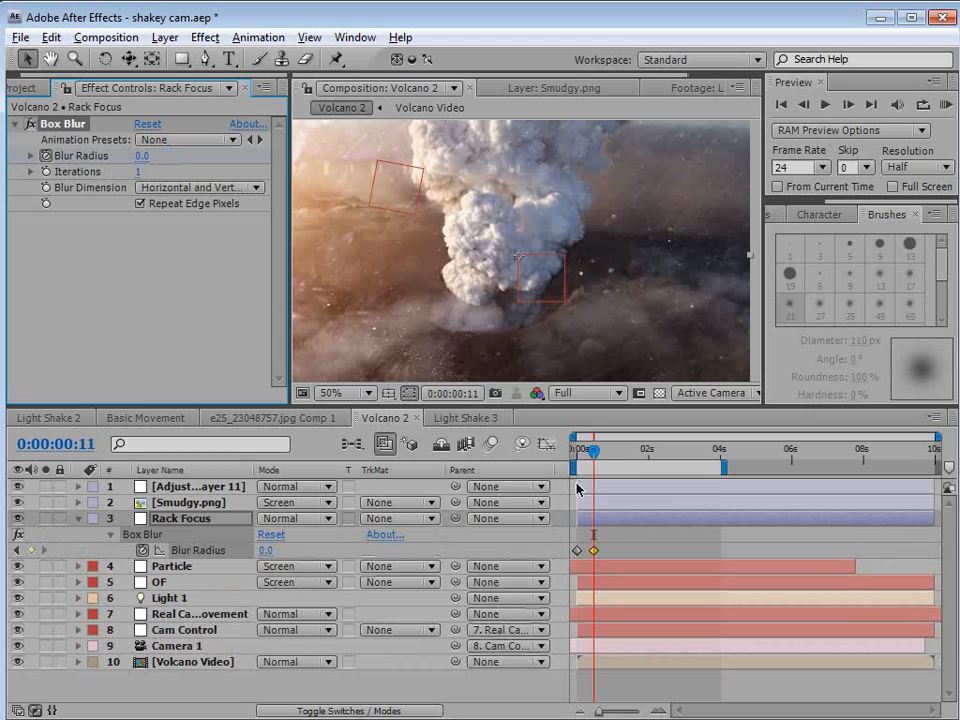
Apply Box Blur to Smudgy.png and keyframe its Blur Radius from 0 at 0:00:00:00 to 11 at 0:00:00:11
{"action": "left_click_drag", "start_coordinate": [594, 453], "coordinate": [572, 452]}
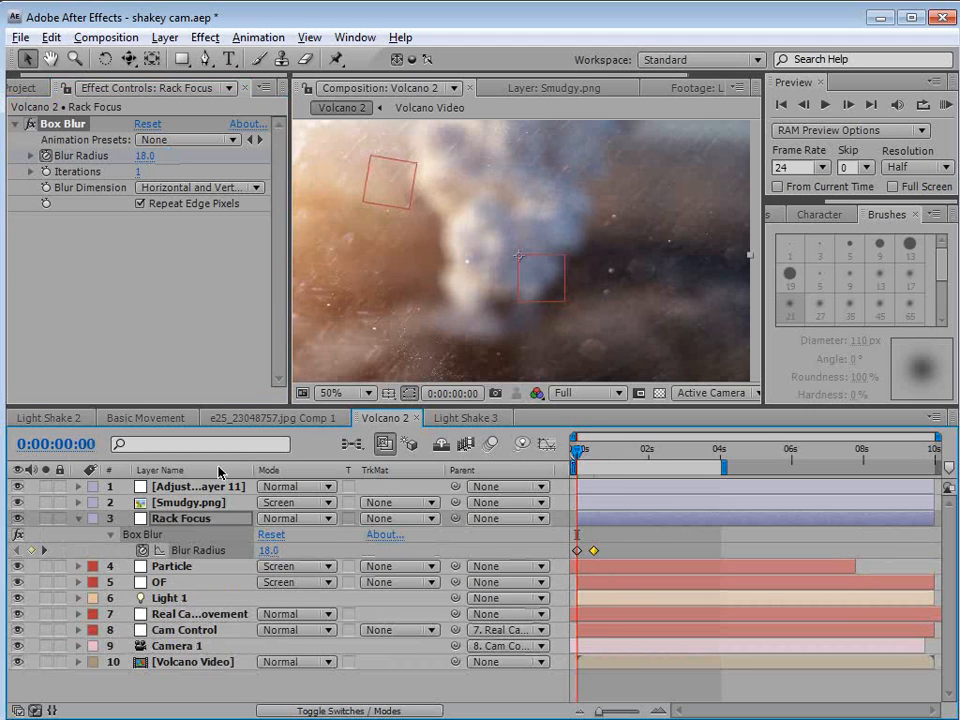
{"action": "left_click", "coordinate": [210, 502]}
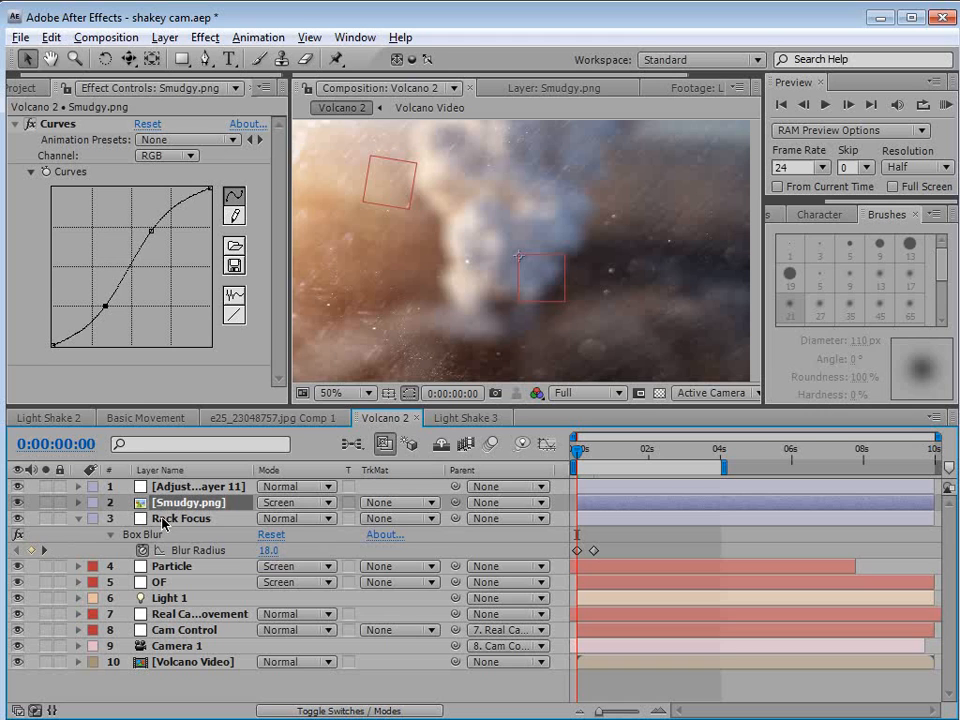
{"action": "left_click", "coordinate": [204, 37]}
{"action": "mouse_move", "coordinate": [274, 171]}
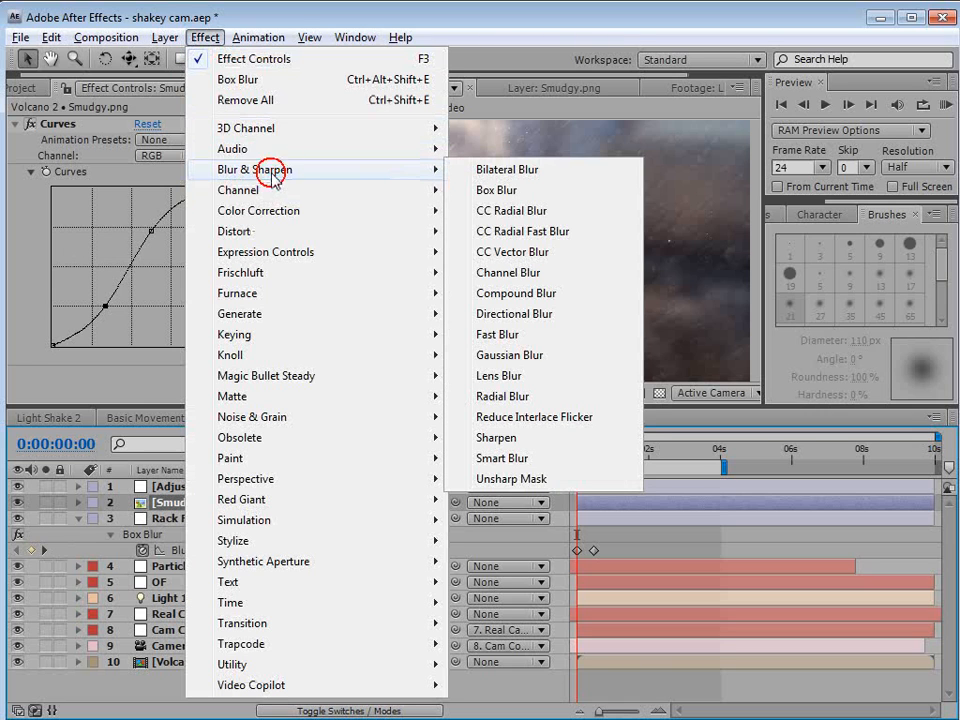
{"action": "left_click", "coordinate": [478, 189]}
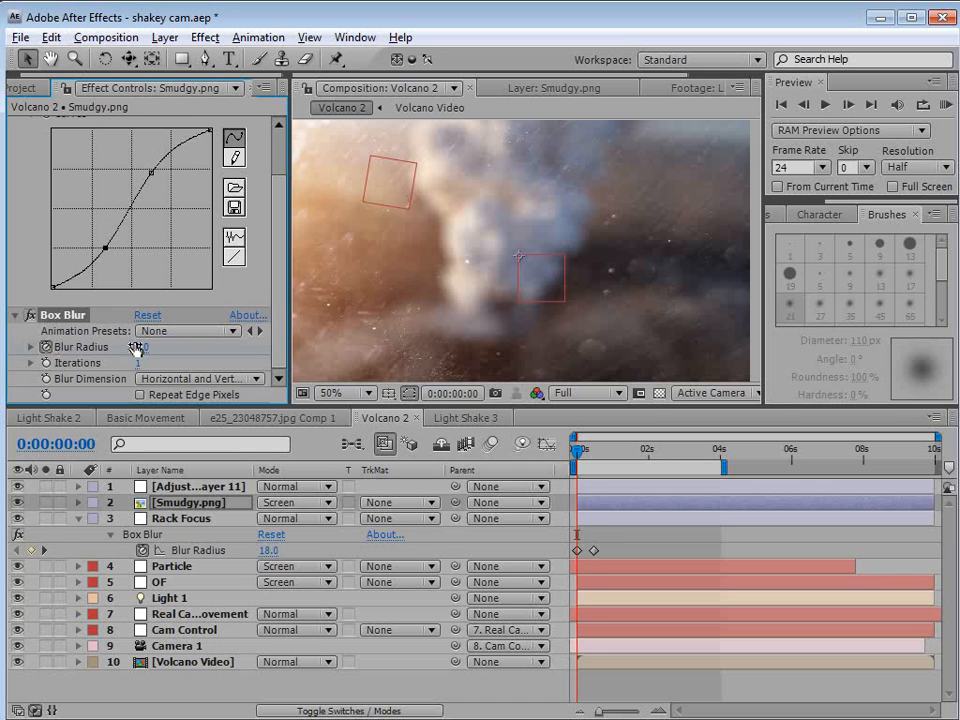
{"action": "left_click", "coordinate": [592, 449]}
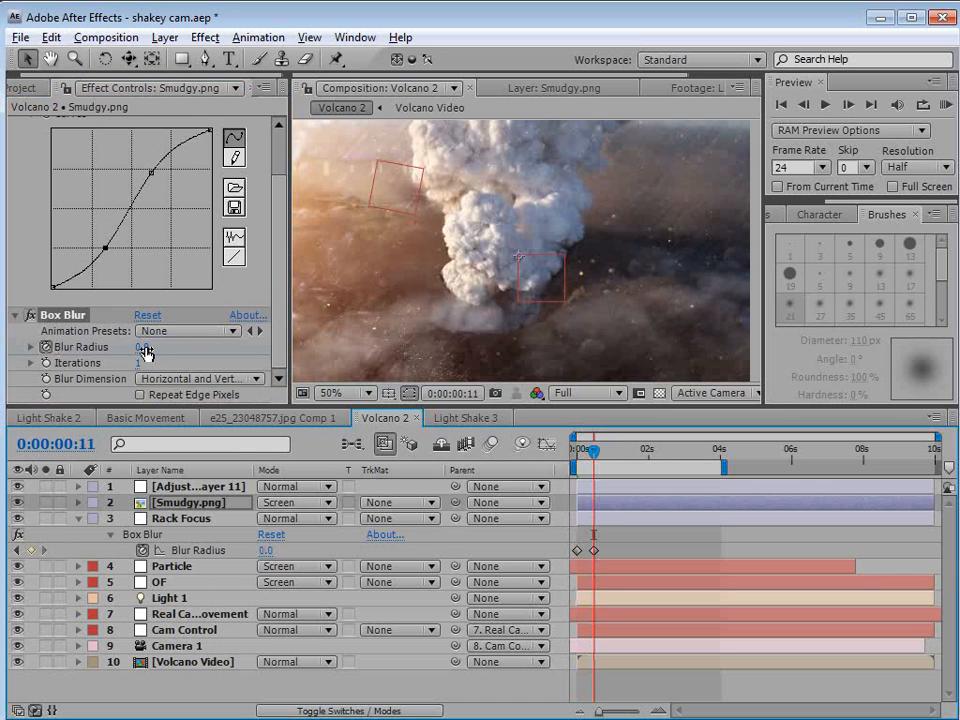
{"action": "left_click", "coordinate": [145, 348]}
{"action": "type", "text": "20"}
{"action": "key", "text": "Return"}
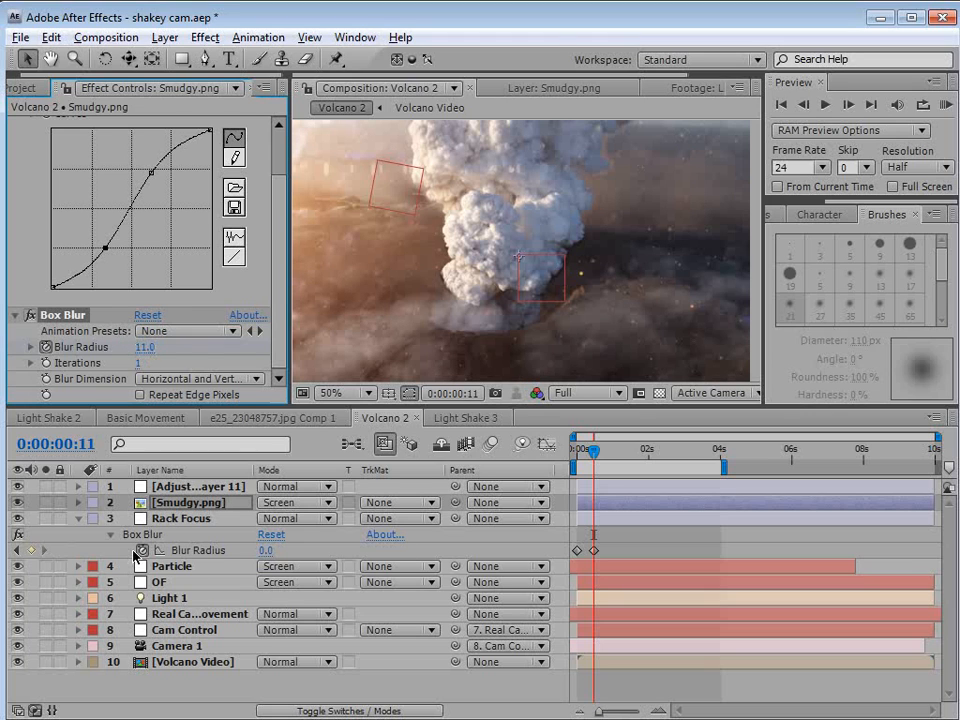
Keyframe the Smudgy.png opacity from 100% at 0:00:00:00 to 0% at 0:00:00:11
{"action": "key", "text": "t"}
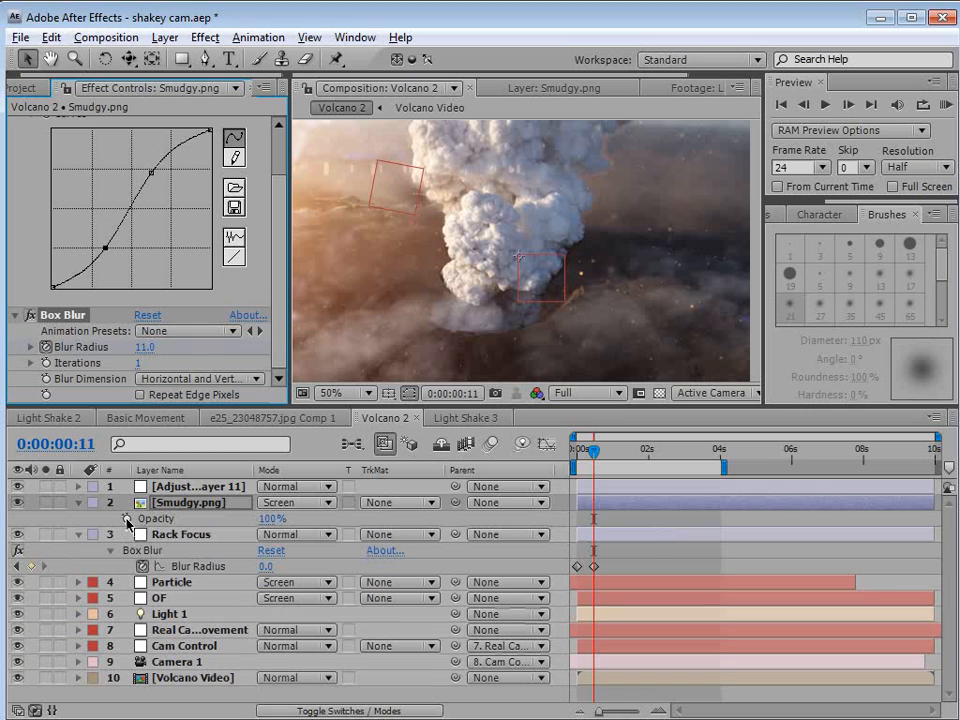
{"action": "left_click", "coordinate": [126, 518]}
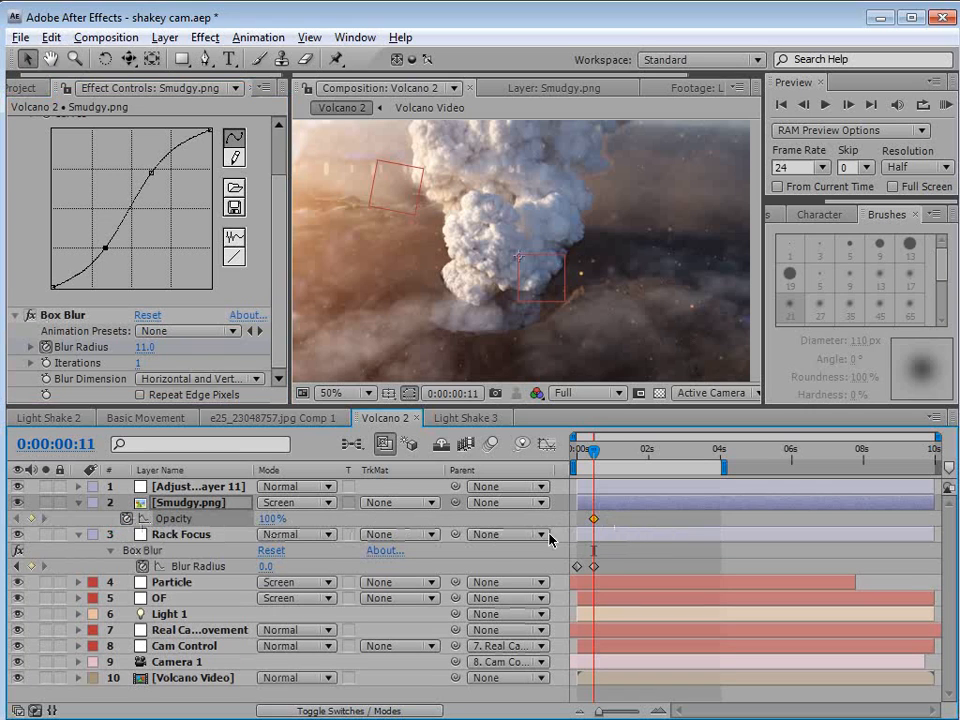
{"action": "mouse_move", "coordinate": [595, 522]}
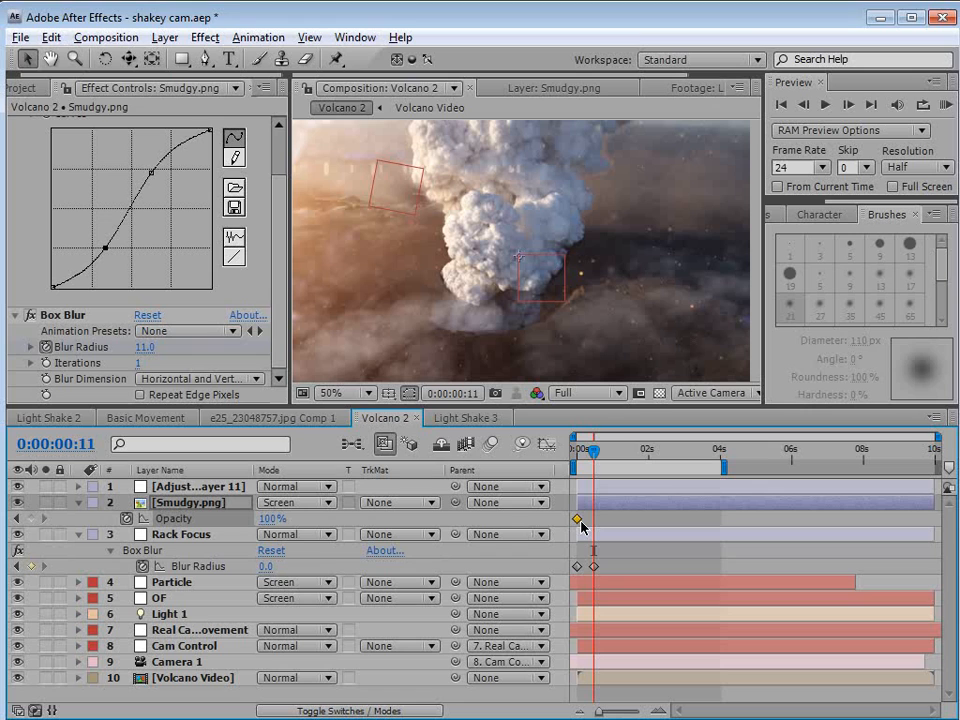
{"action": "left_click", "coordinate": [272, 518]}
{"action": "type", "text": "0"}
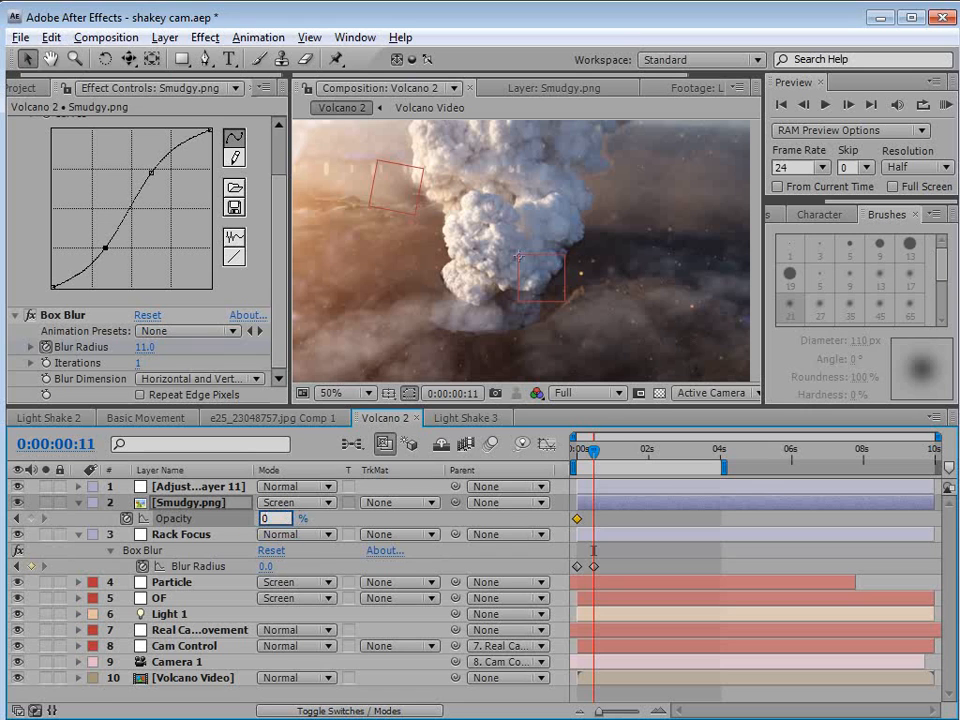
{"action": "key", "text": "Return"}
Check the dirt fade with Smudgy.png soloed, and review the rack focus over the opening frames with all layers shown
{"action": "left_click", "coordinate": [46, 503]}
{"action": "left_click_drag", "start_coordinate": [594, 451], "coordinate": [573, 467]}
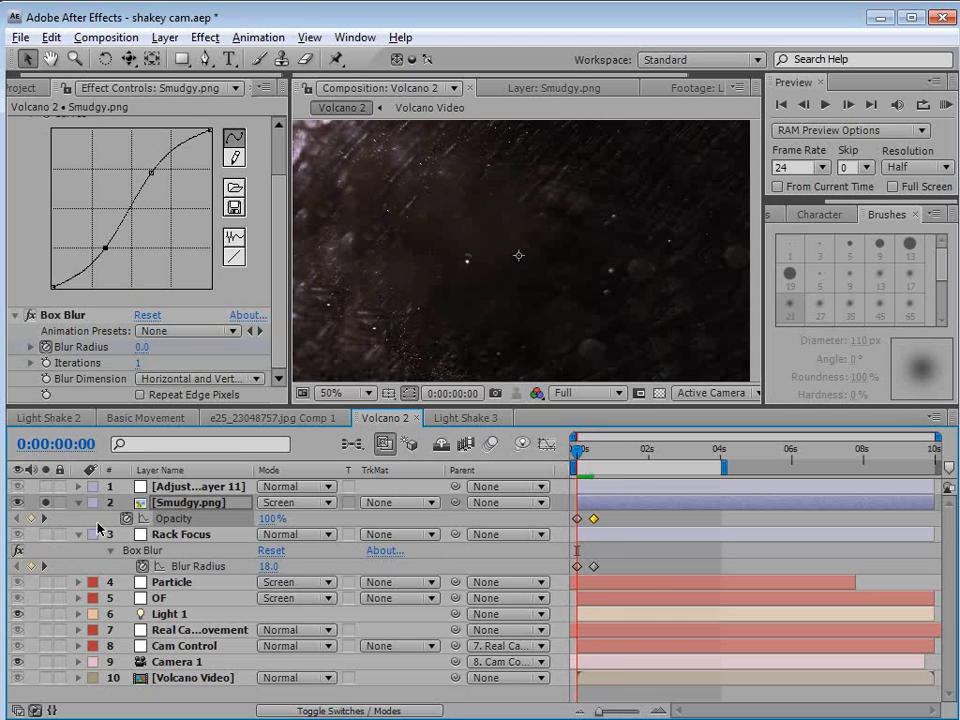
{"action": "left_click", "coordinate": [46, 503]}
{"action": "left_click", "coordinate": [180, 534]}
{"action": "left_click_drag", "start_coordinate": [577, 448], "coordinate": [600, 472]}
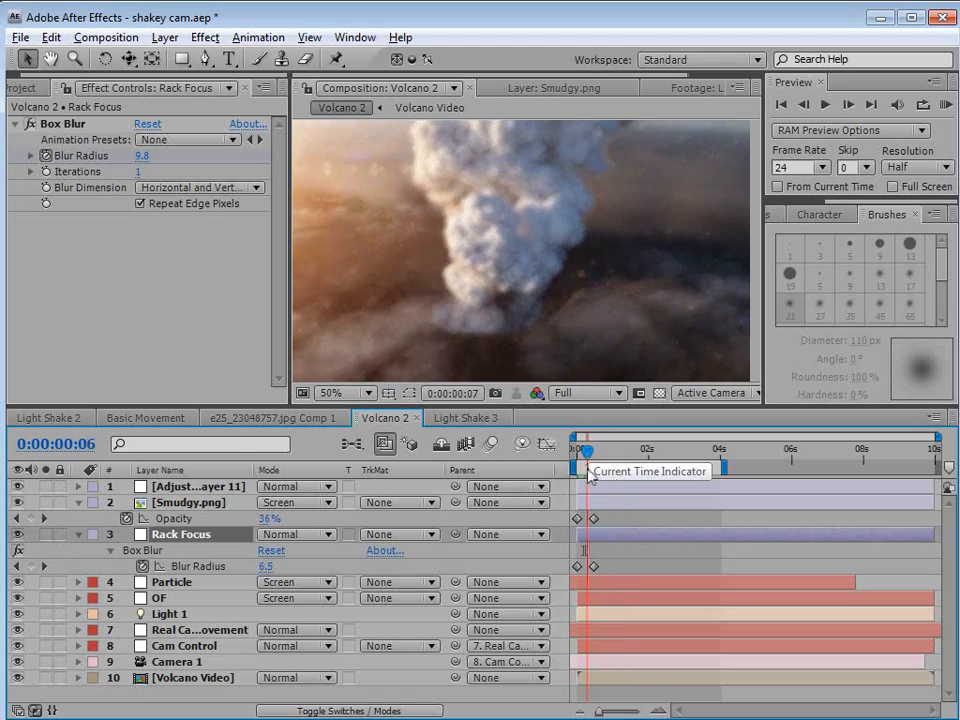
Apply the Transform effect to Rack Focus and keyframe its Scale at 105 at 0:00:00:00
{"action": "key", "text": "Home"}
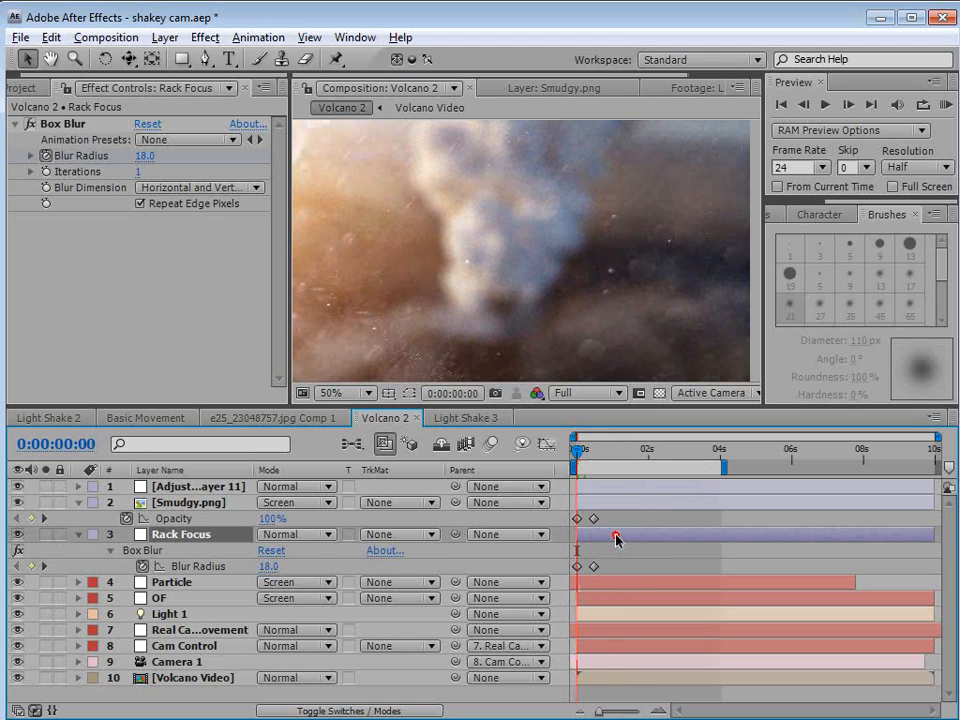
{"action": "left_click", "coordinate": [205, 38]}
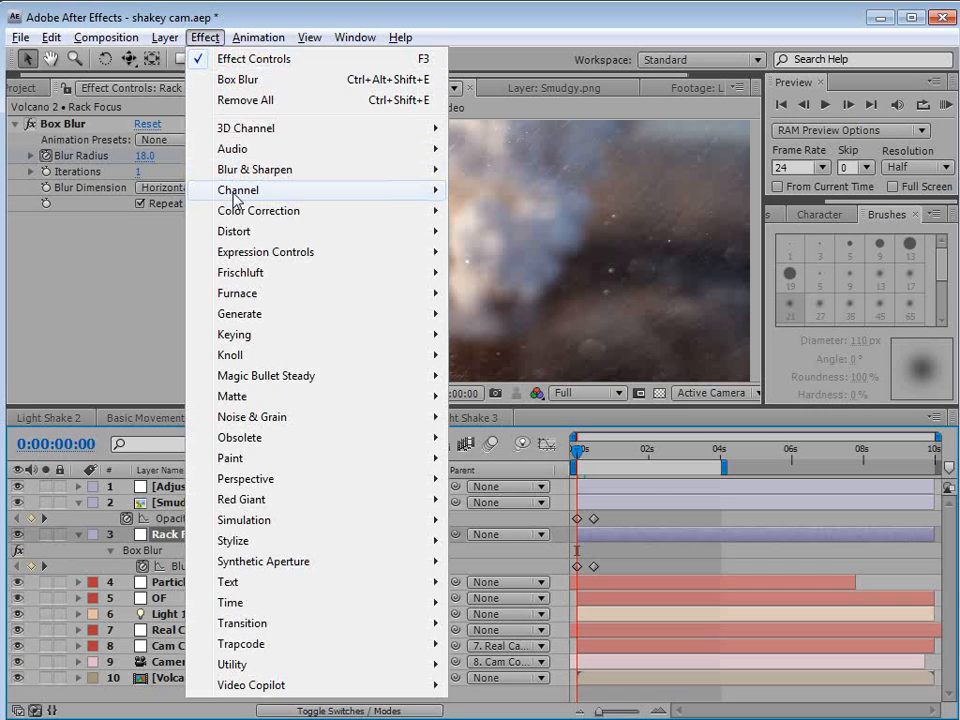
{"action": "mouse_move", "coordinate": [241, 210]}
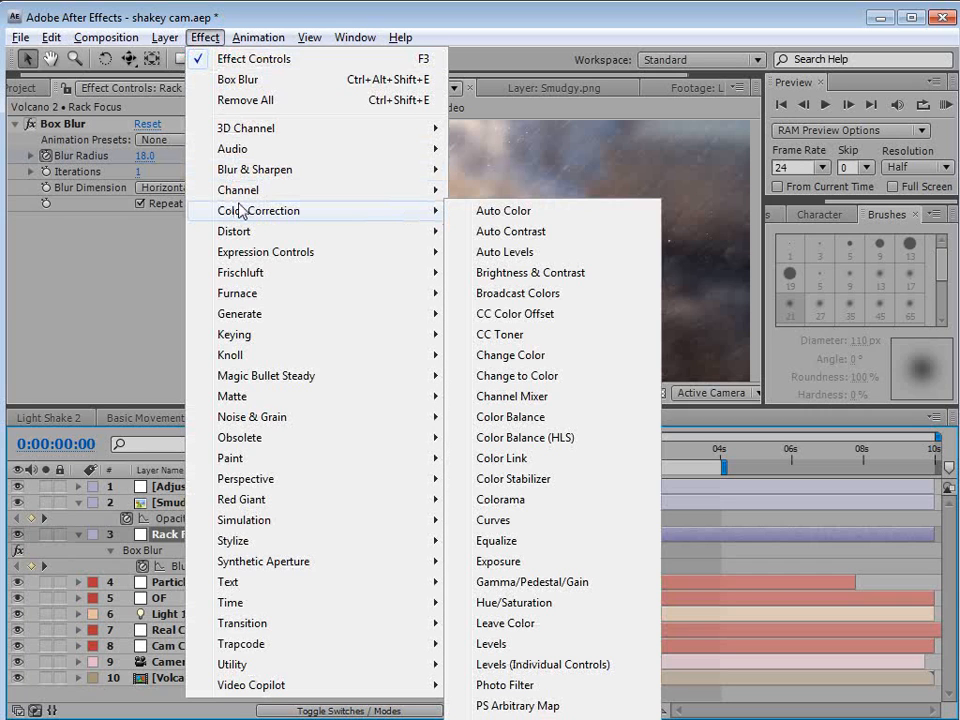
{"action": "mouse_move", "coordinate": [250, 233]}
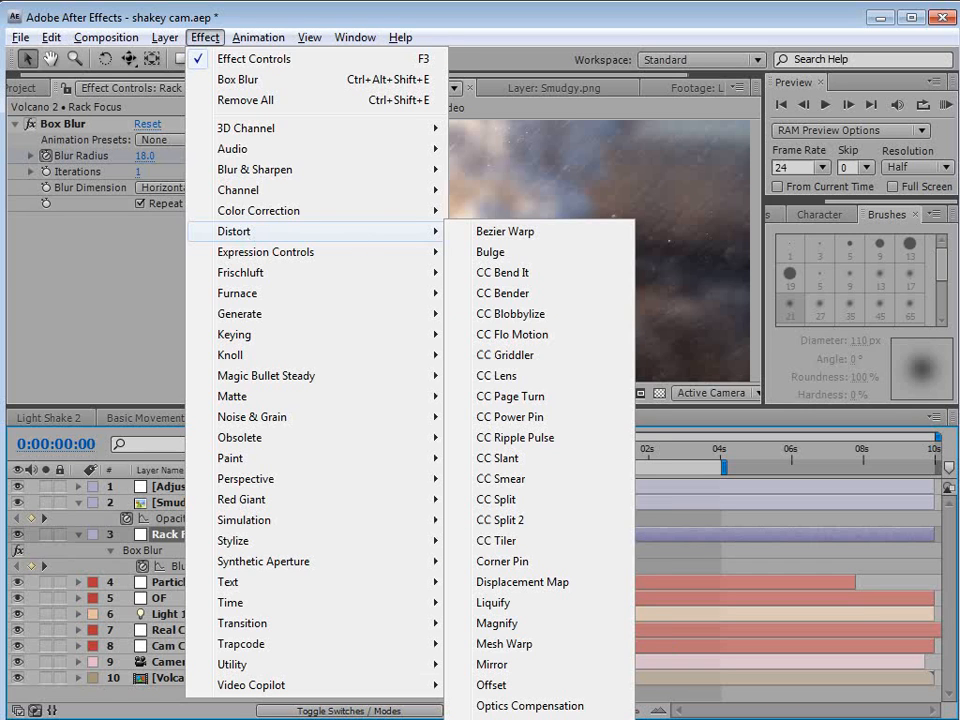
{"action": "left_click", "coordinate": [508, 719]}
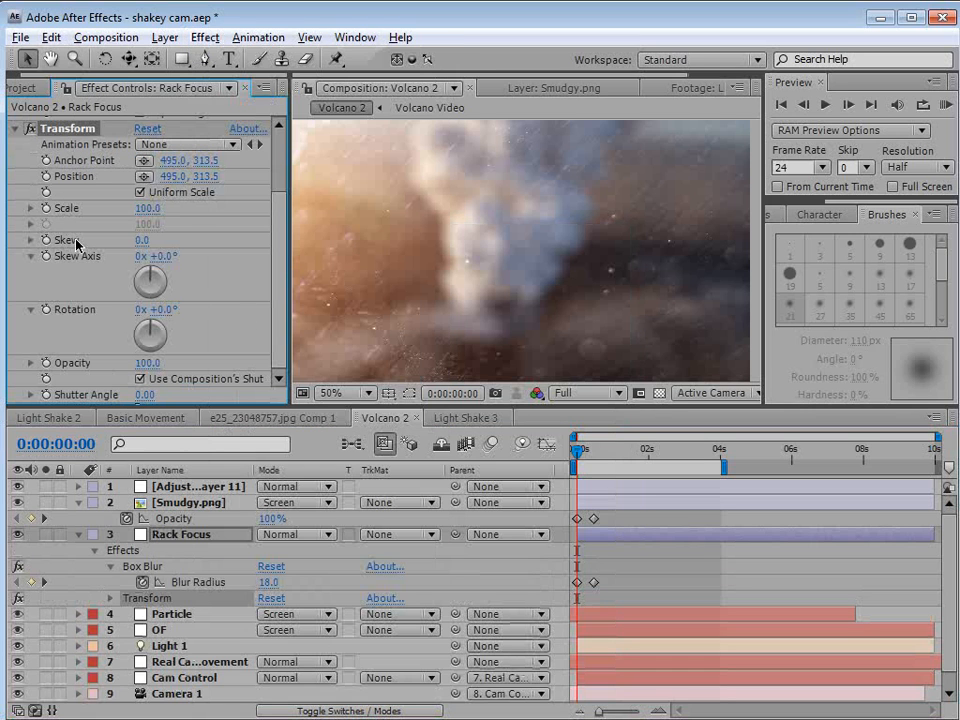
{"action": "left_click", "coordinate": [143, 210]}
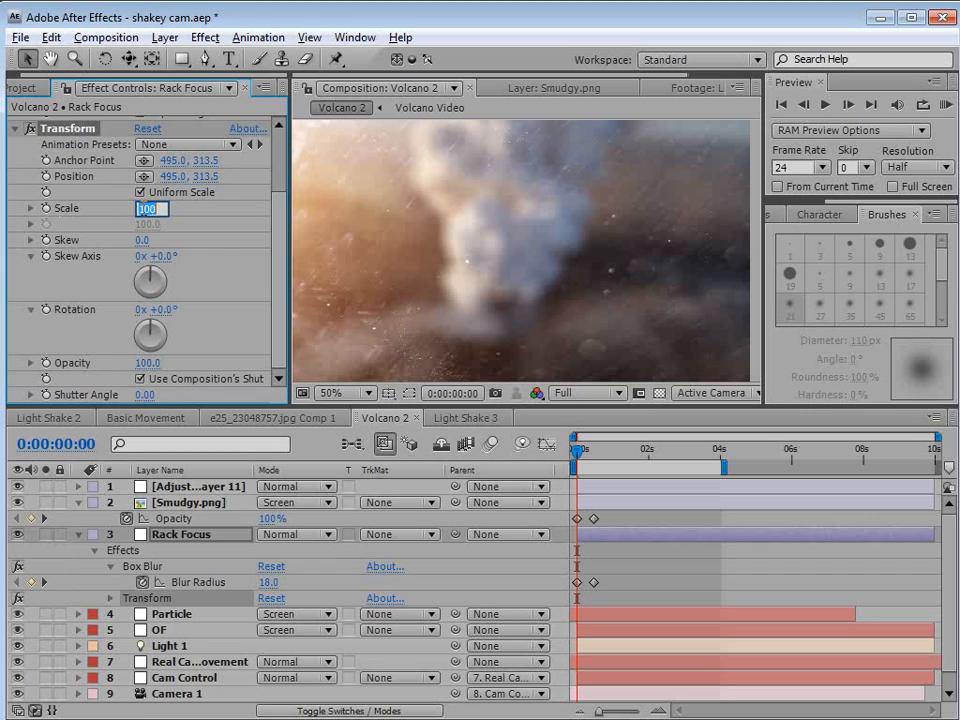
{"action": "type", "text": "105"}
{"action": "key", "text": "Return"}
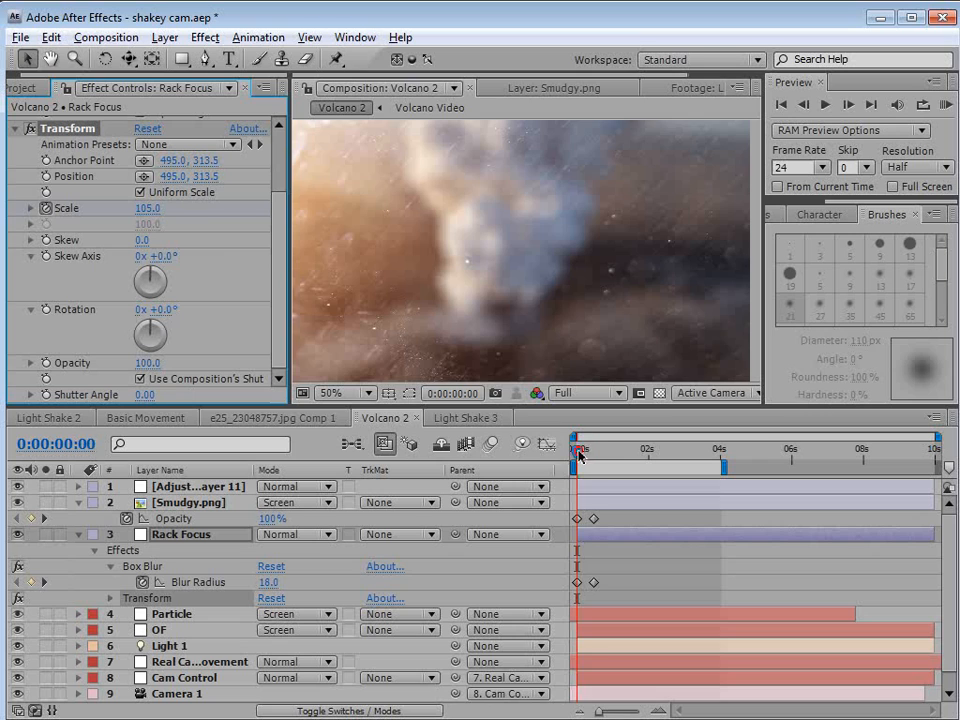
Keyframe the Rack Focus Transform Scale at 100 at 0:00:00:11 and check the opening frames
{"action": "left_click_drag", "start_coordinate": [578, 456], "coordinate": [594, 452]}
{"action": "left_click", "coordinate": [156, 209]}
{"action": "type", "text": "100"}
{"action": "key", "text": "Return"}
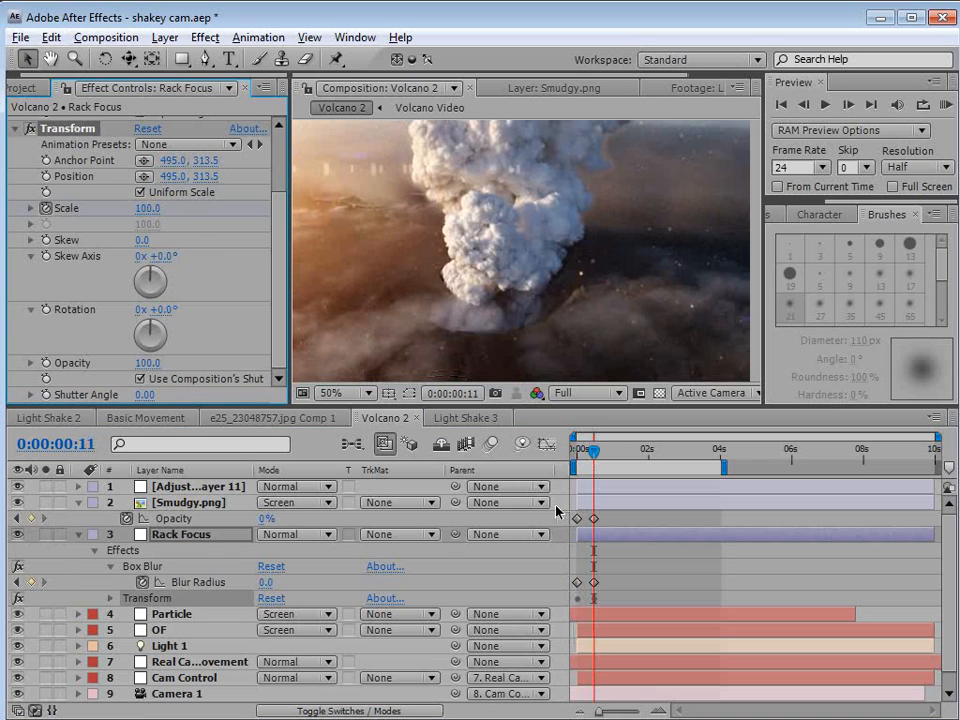
{"action": "left_click", "coordinate": [626, 511]}
{"action": "mouse_move", "coordinate": [591, 457]}
{"action": "left_mouse_down"}
{"action": "mouse_move", "coordinate": [573, 470]}
{"action": "mouse_move", "coordinate": [594, 470]}
{"action": "mouse_move", "coordinate": [576, 470]}
{"action": "left_mouse_up"}
Reveal all modified properties of Smudgy.png and Rack Focus, and enlarge the timeline to show them together
{"action": "left_click", "coordinate": [592, 504]}
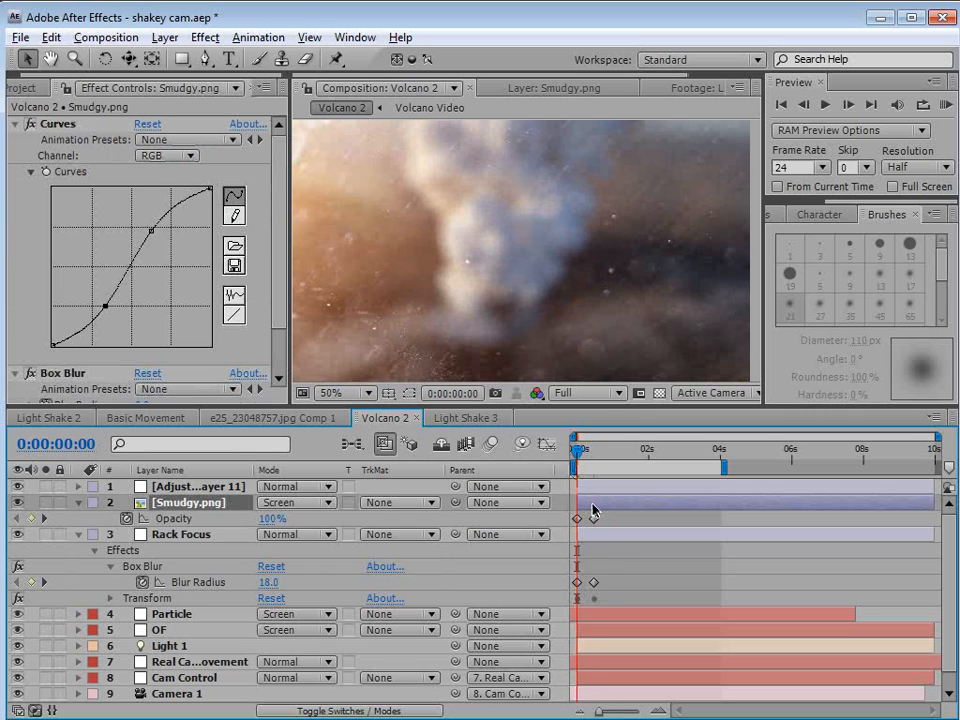
{"action": "left_click", "coordinate": [606, 537], "text": "shift"}
{"action": "key", "text": "u"}
{"action": "key", "text": "u"}
{"action": "key", "text": "u"}
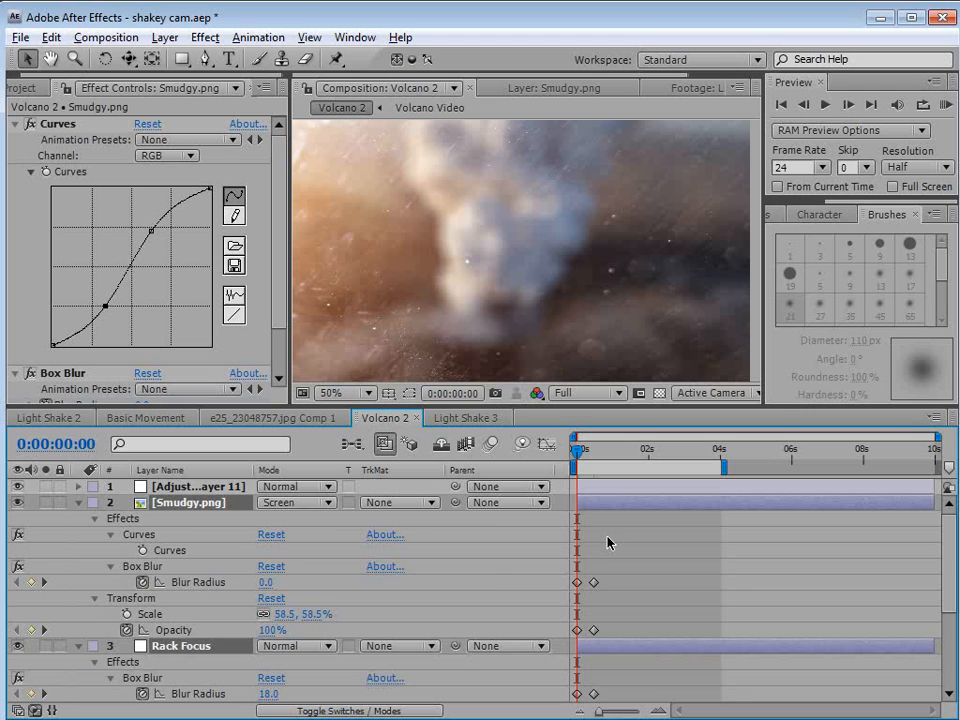
{"action": "key", "text": "u"}
{"action": "key", "text": "u"}
{"action": "left_click_drag", "start_coordinate": [581, 407], "coordinate": [581, 262]}
Copy the opening Blur Radius and Scale keyframes of Rack Focus to 0:00:03:09
{"action": "left_click_drag", "start_coordinate": [620, 430], "coordinate": [581, 604]}
{"action": "left_click_drag", "start_coordinate": [623, 556], "coordinate": [568, 610]}
{"action": "left_click_drag", "start_coordinate": [596, 314], "coordinate": [697, 315]}
{"action": "key", "text": "ctrl+v"}
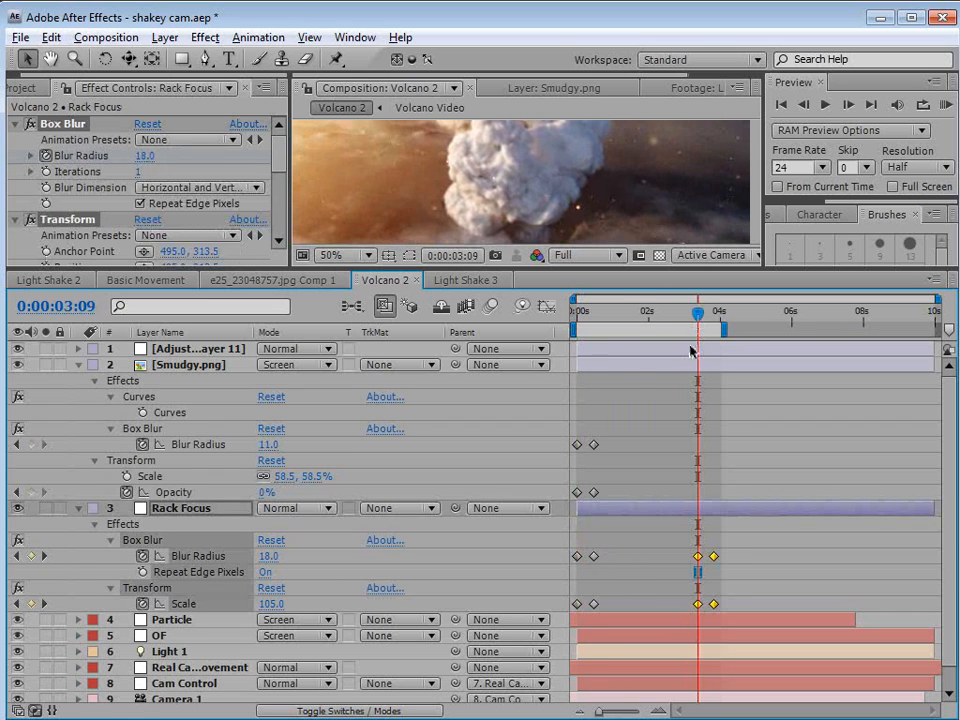
Copy the opening Blur Radius and Opacity keyframes of Smudgy.png to 0:00:03:09
{"action": "left_click_drag", "start_coordinate": [630, 439], "coordinate": [566, 500]}
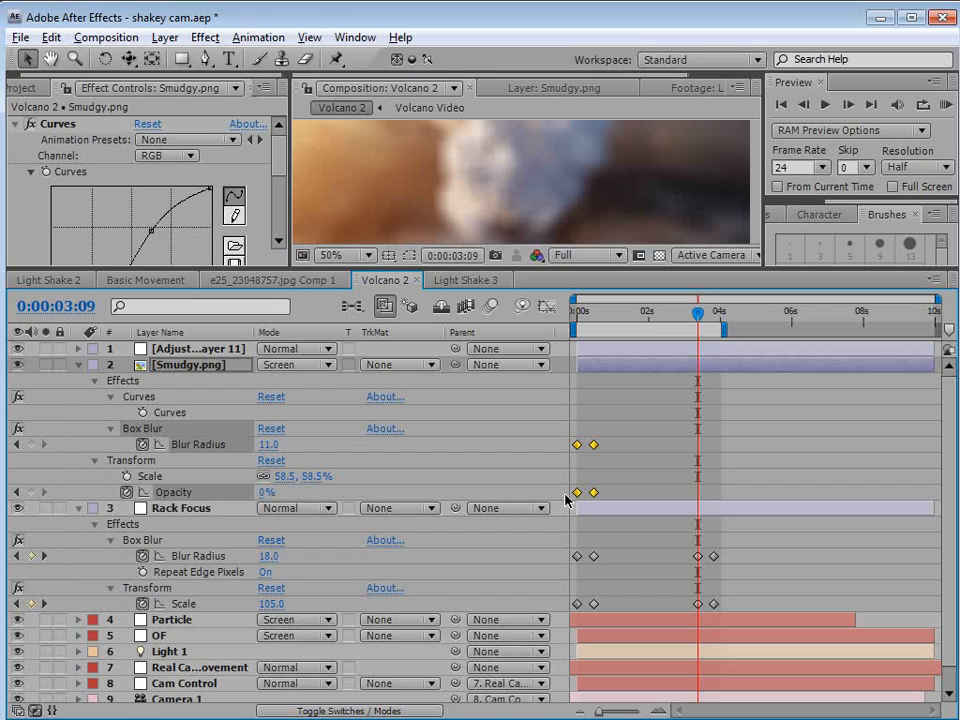
{"action": "key", "text": "ctrl+c"}
{"action": "key", "text": "ctrl+v"}
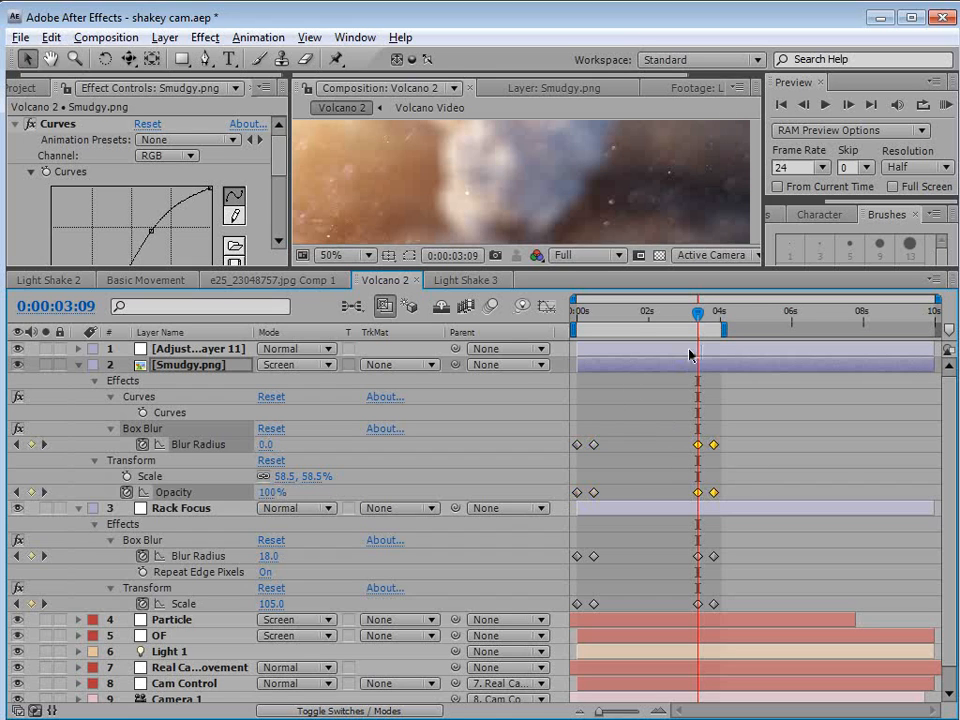
Move the pasted keyframes of both layers ahead of 0:00:03:09 and reverse their order so the in-focus keyframes precede the blurred ones
{"action": "mouse_move", "coordinate": [729, 441]}
{"action": "left_mouse_down"}
{"action": "mouse_move", "coordinate": [703, 611]}
{"action": "mouse_move", "coordinate": [675, 614]}
{"action": "left_mouse_up"}
{"action": "left_click_drag", "start_coordinate": [668, 432], "coordinate": [684, 611]}
{"action": "left_click", "coordinate": [597, 463]}
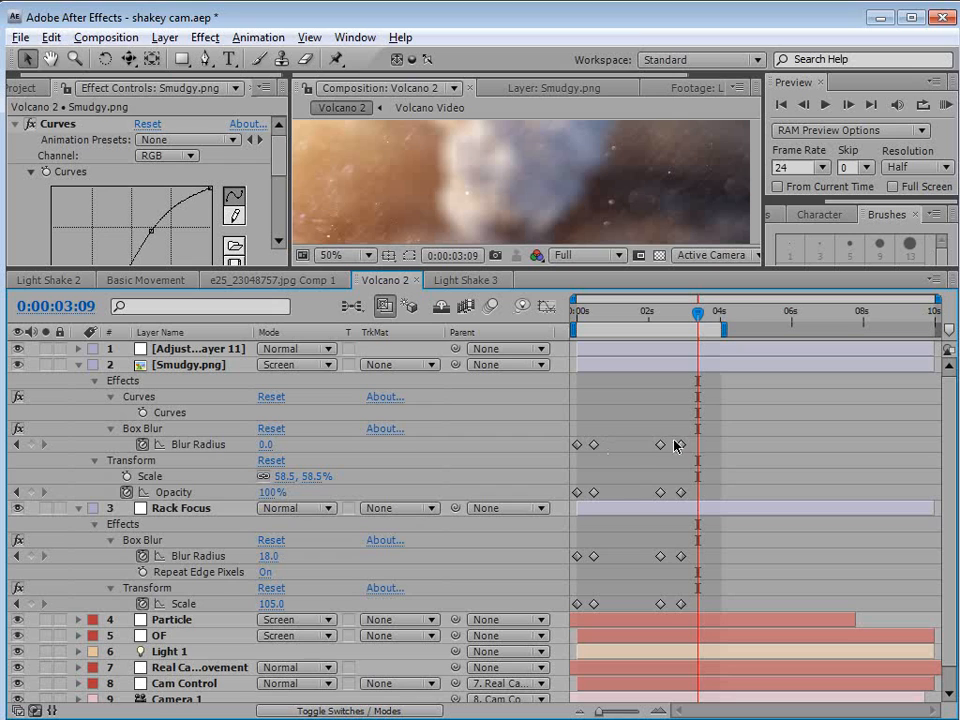
Copy the in-focus keyframes of Rack Focus and Smudgy.png to 0:00:03:09 to restore focus, and check the resulting frames
{"action": "left_click_drag", "start_coordinate": [654, 440], "coordinate": [669, 612]}
{"action": "left_click_drag", "start_coordinate": [651, 550], "coordinate": [667, 614]}
{"action": "key", "text": "ctrl+v"}
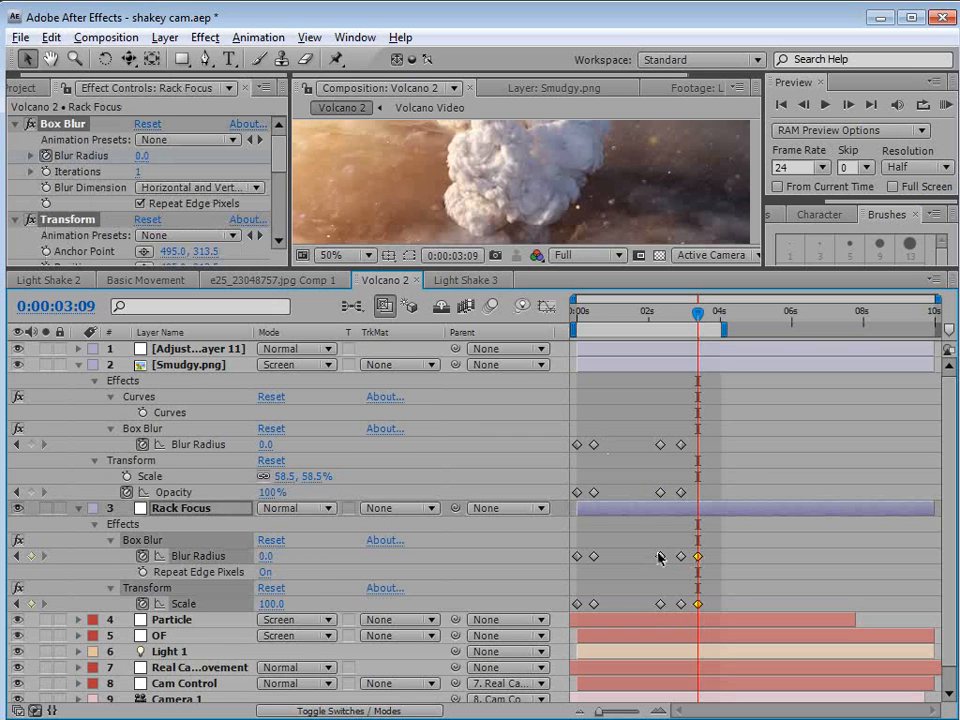
{"action": "left_click_drag", "start_coordinate": [653, 437], "coordinate": [667, 498]}
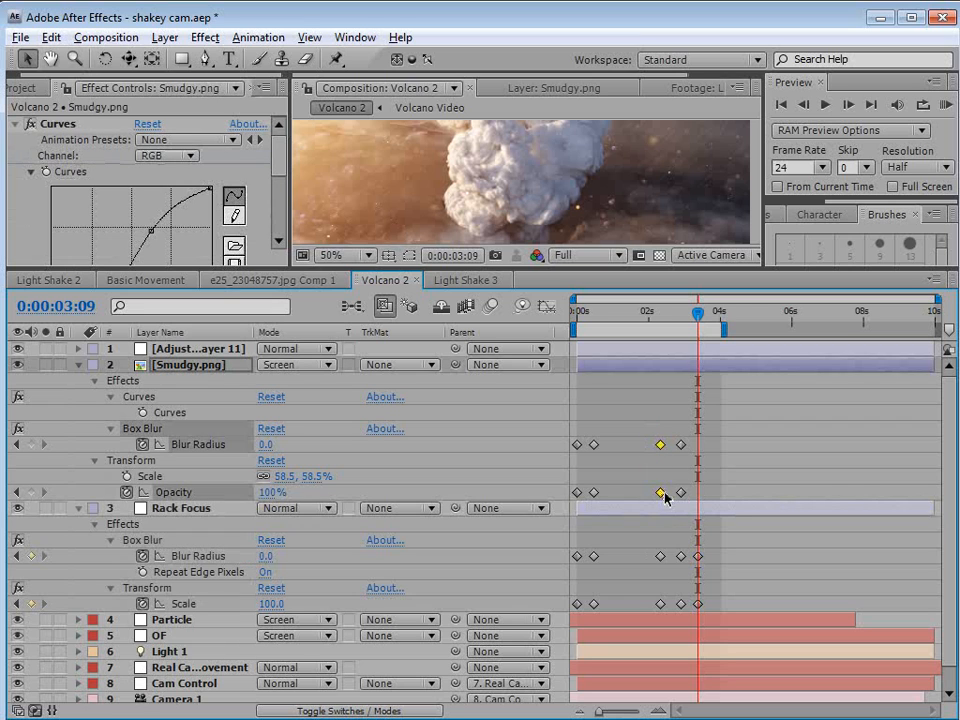
{"action": "key", "text": "ctrl+v"}
{"action": "left_click_drag", "start_coordinate": [578, 320], "coordinate": [701, 342]}
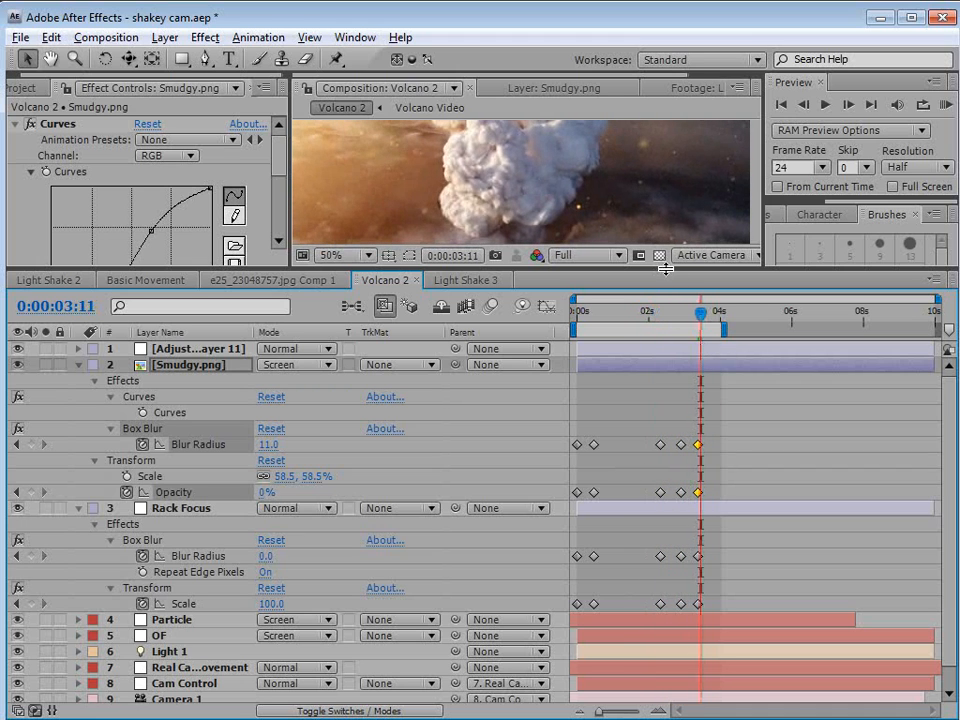
Convert the fourth Blur Radius, Opacity and Scale keyframes of Smudgy.png and Rack Focus to Auto Bezier and play back the focus transition
{"action": "left_click_drag", "start_coordinate": [666, 268], "coordinate": [660, 366]}
{"action": "left_click_drag", "start_coordinate": [700, 410], "coordinate": [686, 452]}
{"action": "key", "text": "space"}
{"action": "key", "text": "space"}
{"action": "left_click_drag", "start_coordinate": [696, 575], "coordinate": [693, 521]}
{"action": "left_click_drag", "start_coordinate": [672, 475], "coordinate": [687, 658]}
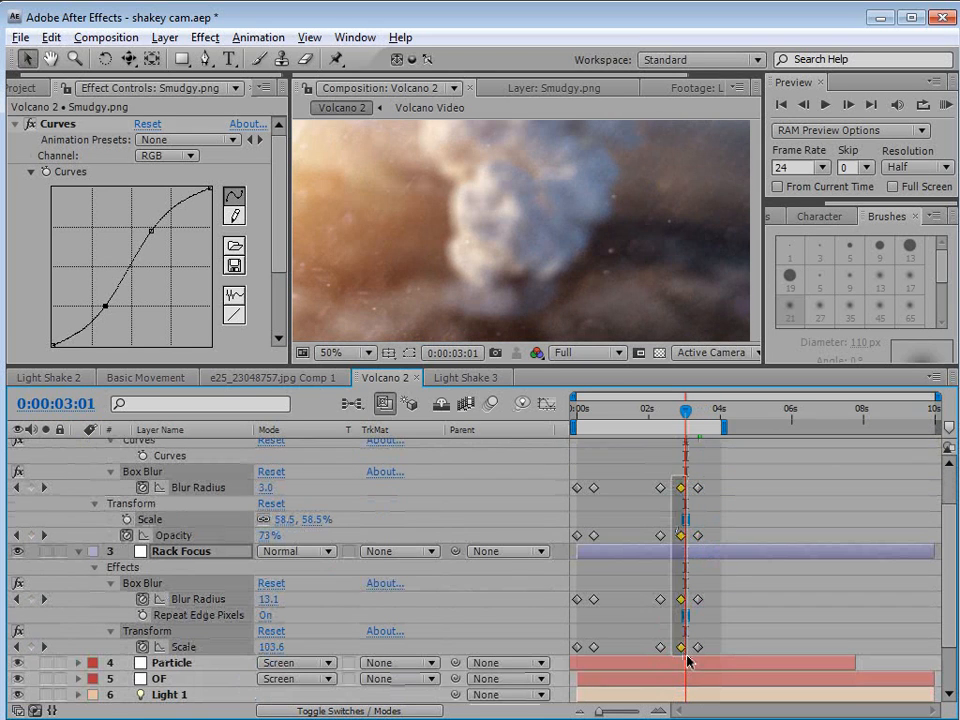
{"action": "left_click", "coordinate": [682, 488], "text": "ctrl"}
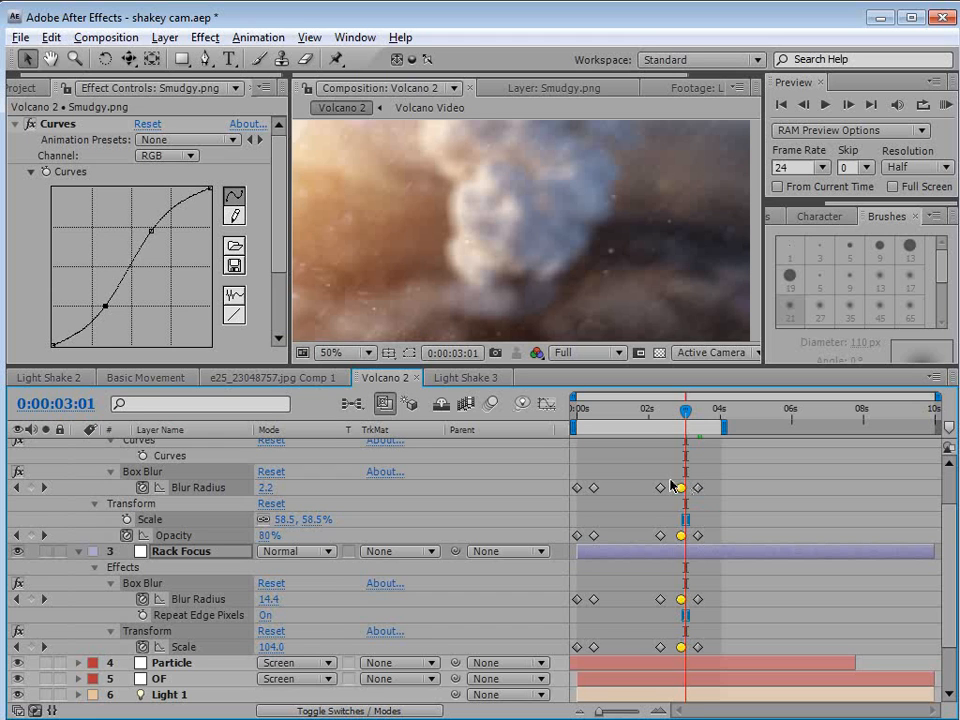
{"action": "left_click_drag", "start_coordinate": [668, 414], "coordinate": [688, 437]}
{"action": "key", "text": "space"}
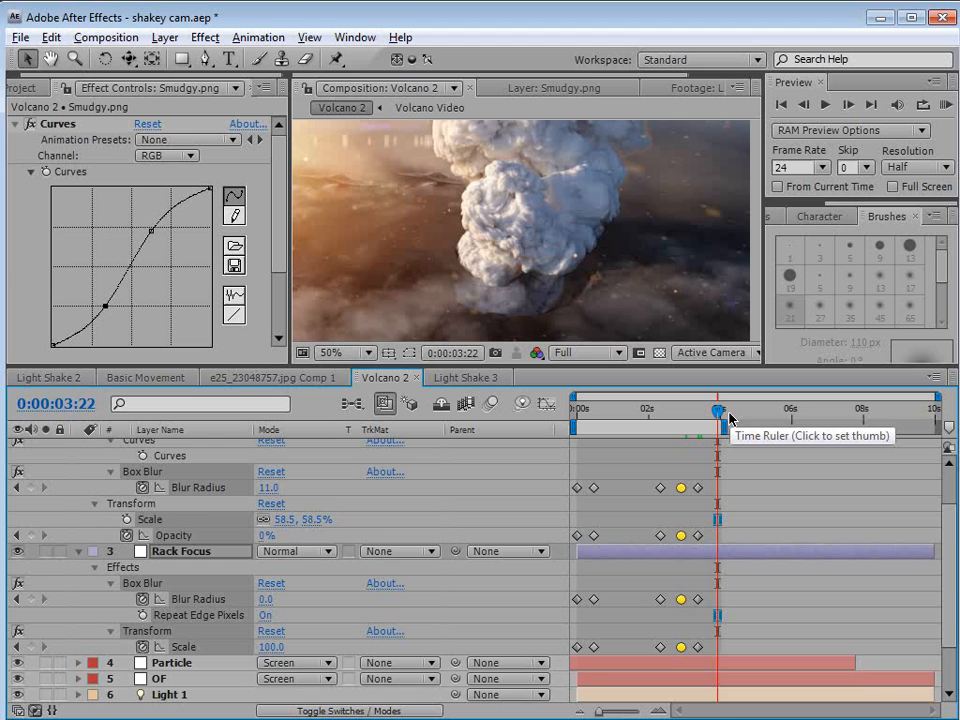
Scrub through the chopper_w reference movie, return to After Effects and compare it with the end of the Volcano 2 shot
{"action": "left_click_drag", "start_coordinate": [748, 715], "coordinate": [708, 245]}
{"action": "left_click_drag", "start_coordinate": [396, 556], "coordinate": [463, 562]}
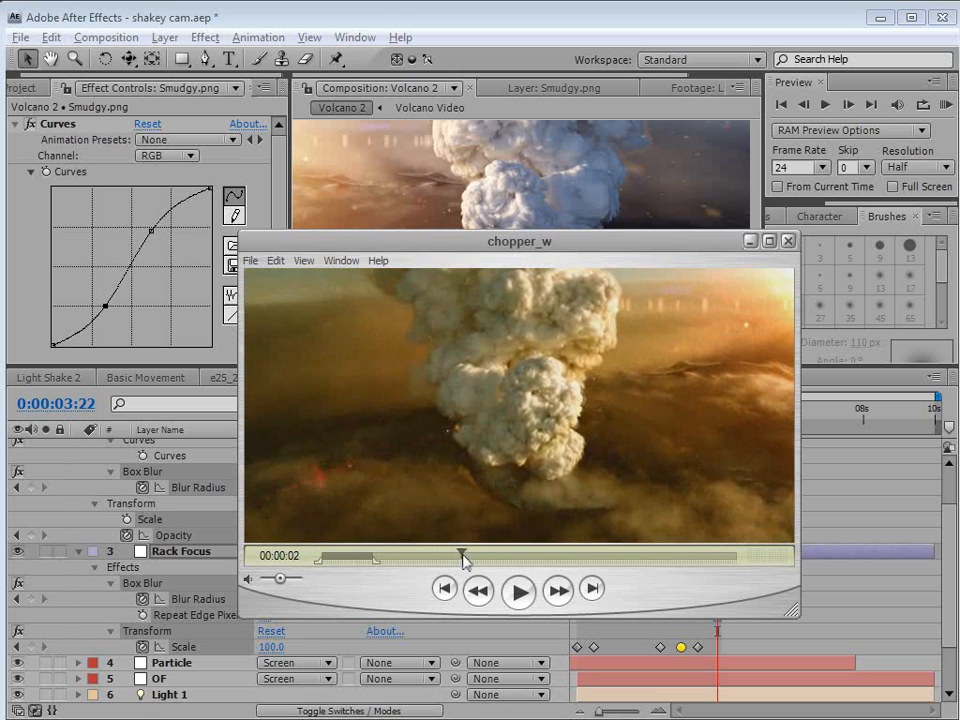
{"action": "left_click", "coordinate": [540, 24]}
{"action": "left_click_drag", "start_coordinate": [698, 412], "coordinate": [713, 454]}
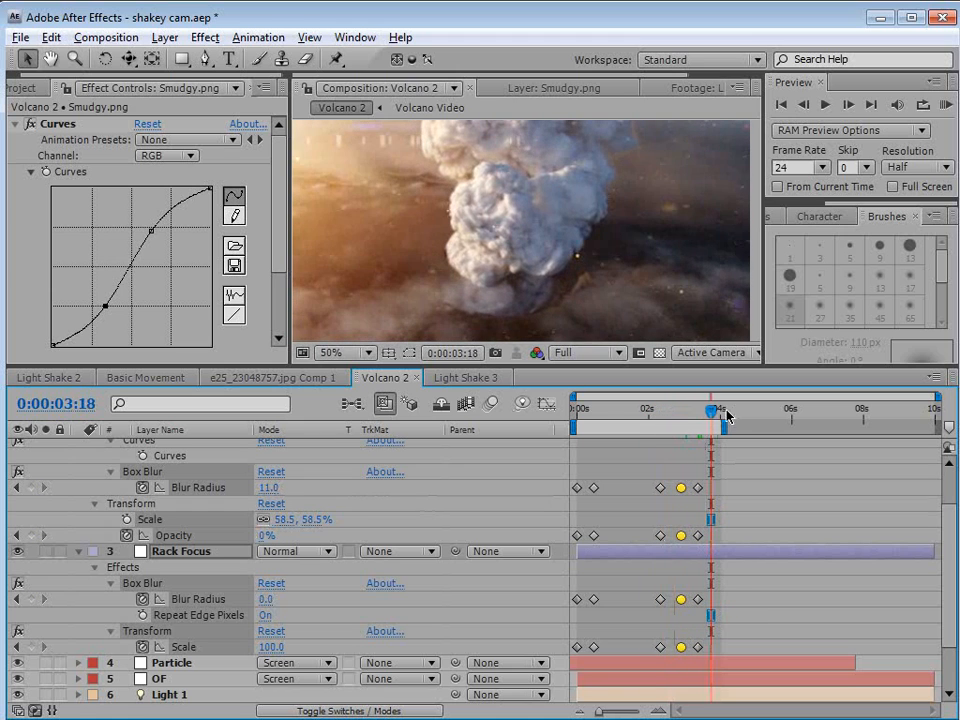
Save the project and run a RAM preview of the Volcano 2 work area
{"action": "key", "text": "ctrl+s"}
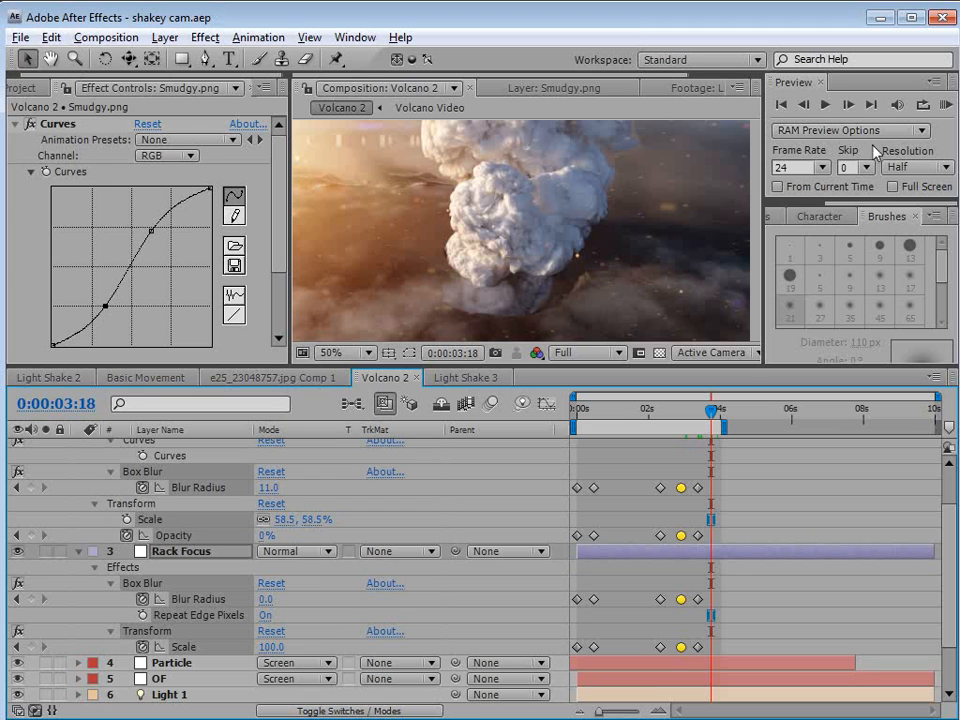
{"action": "key", "text": "KP_0"}
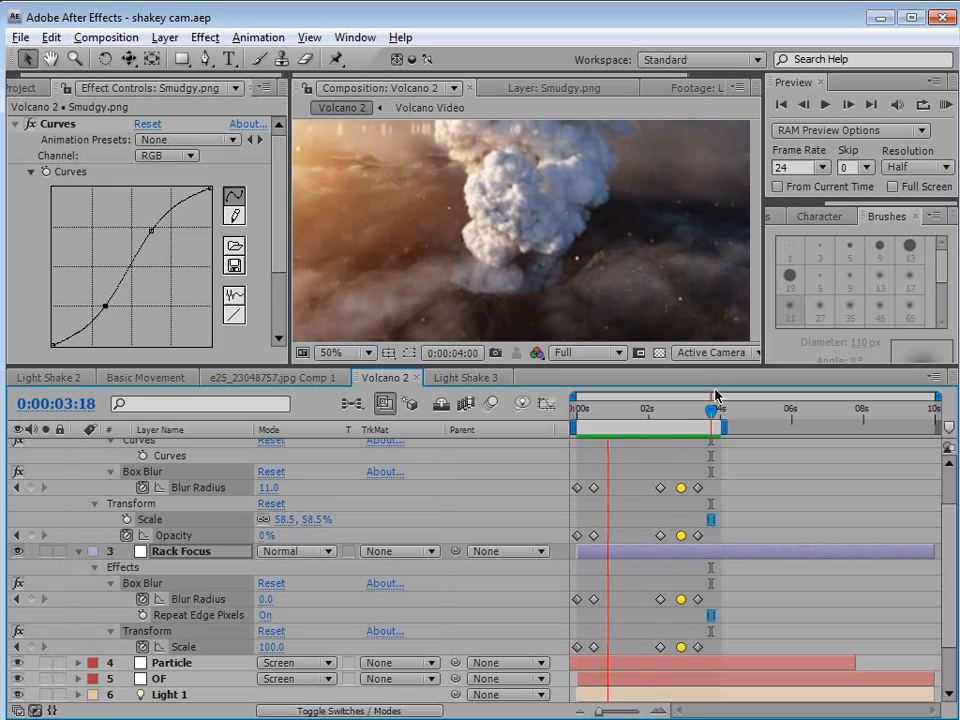
{"action": "key", "text": "space"}
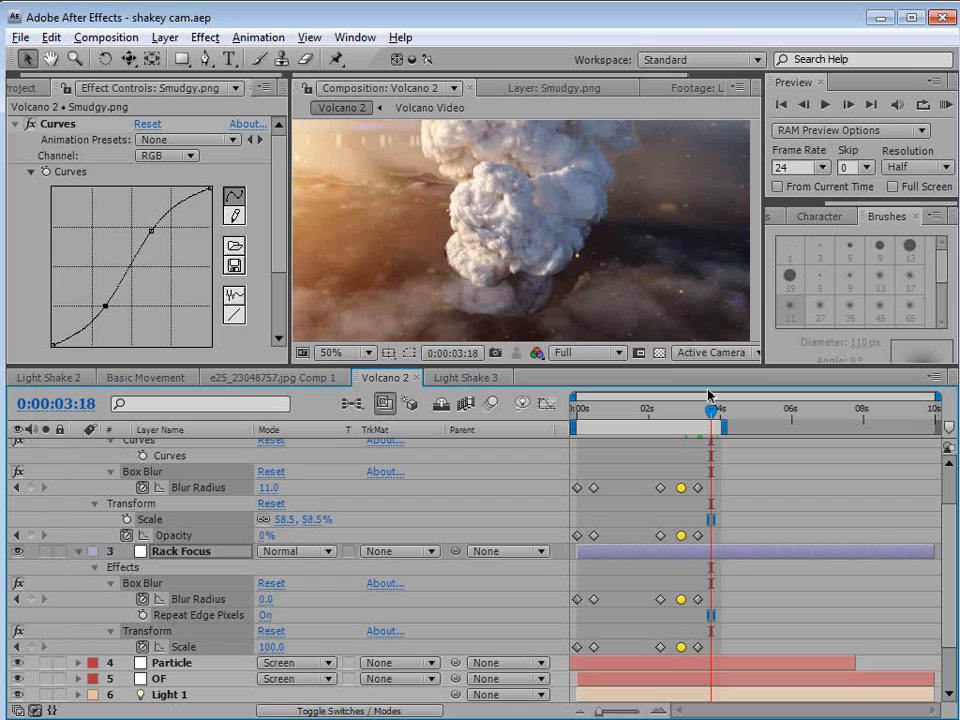
Show the project items and collapse the expanded Smudgy.png and Rack Focus layers
{"action": "left_click", "coordinate": [37, 89]}
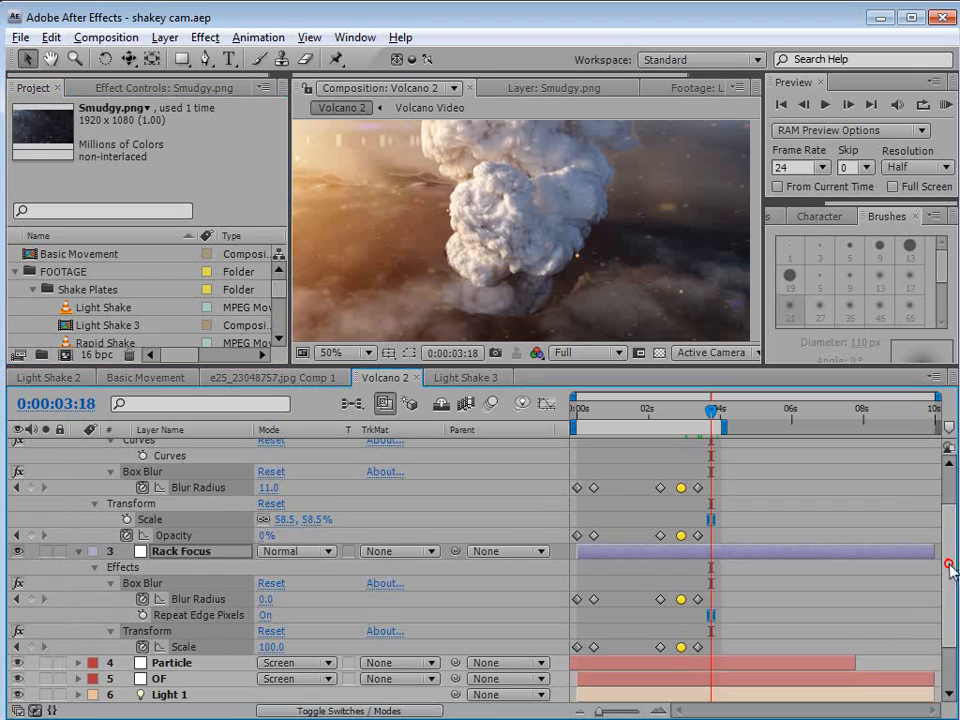
{"action": "scroll", "coordinate": [945, 563], "scroll_direction": "up", "scroll_amount": 5}
{"action": "left_click", "coordinate": [78, 464]}
{"action": "left_click", "coordinate": [143, 648]}
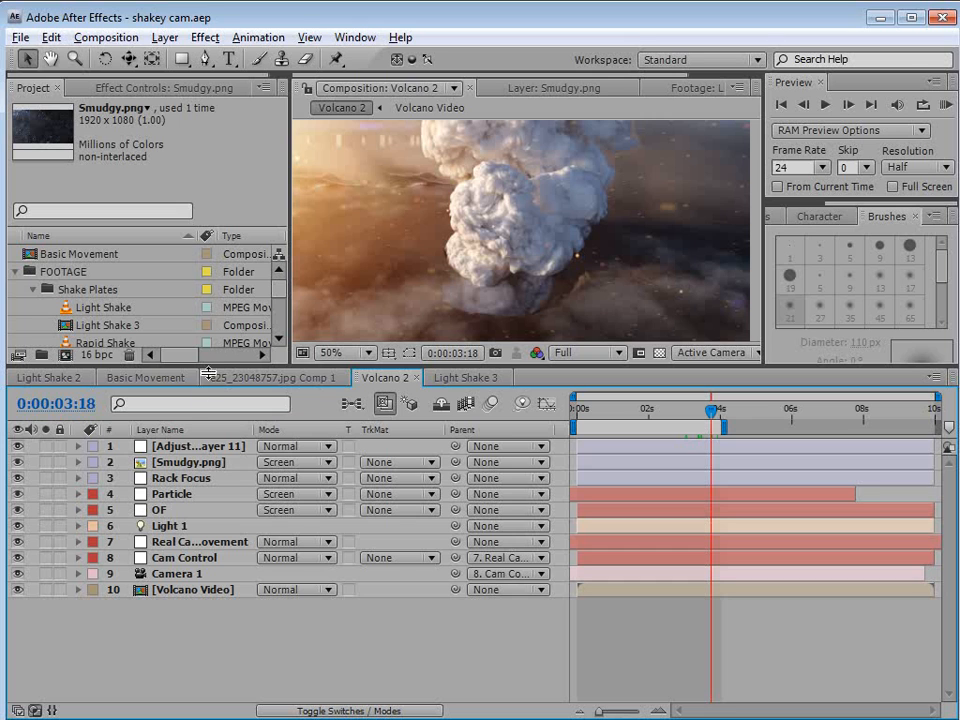
Open the Rapid Shake footage, examine its camera movement up to about 7 seconds, and return to the Volcano 2 composition
{"action": "left_click_drag", "start_coordinate": [221, 367], "coordinate": [215, 419]}
{"action": "left_click", "coordinate": [279, 334]}
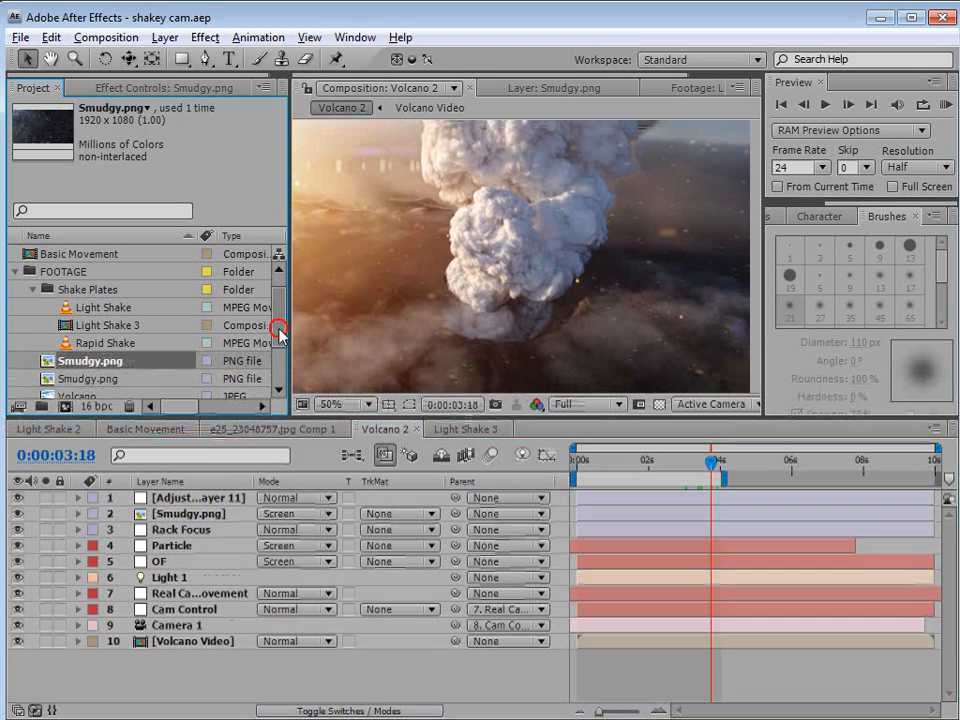
{"action": "double_click", "coordinate": [66, 343]}
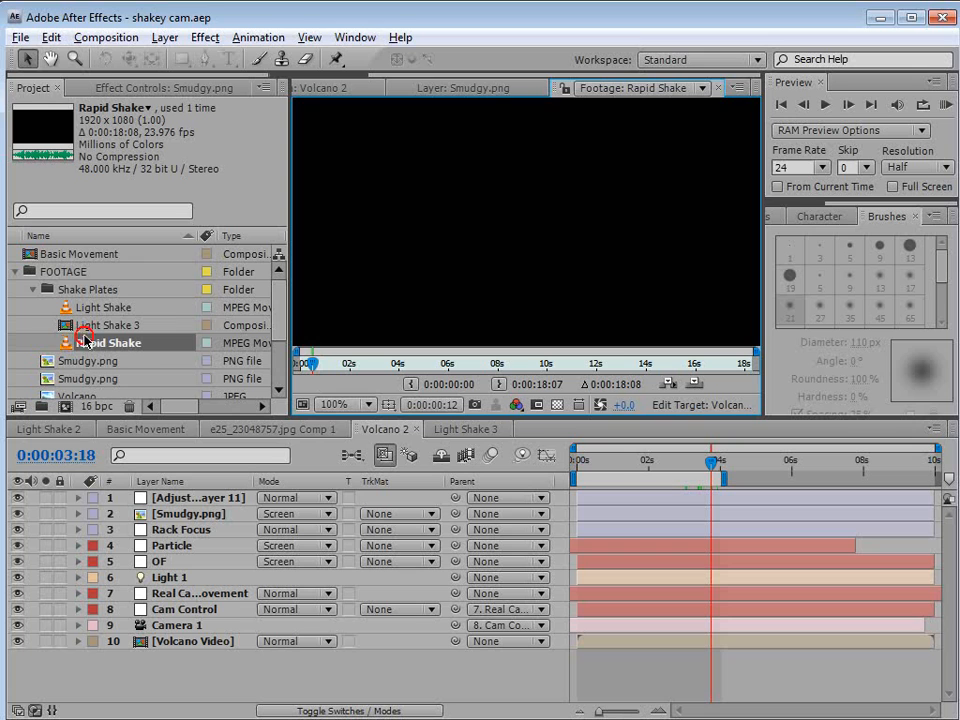
{"action": "left_click_drag", "start_coordinate": [331, 373], "coordinate": [431, 368]}
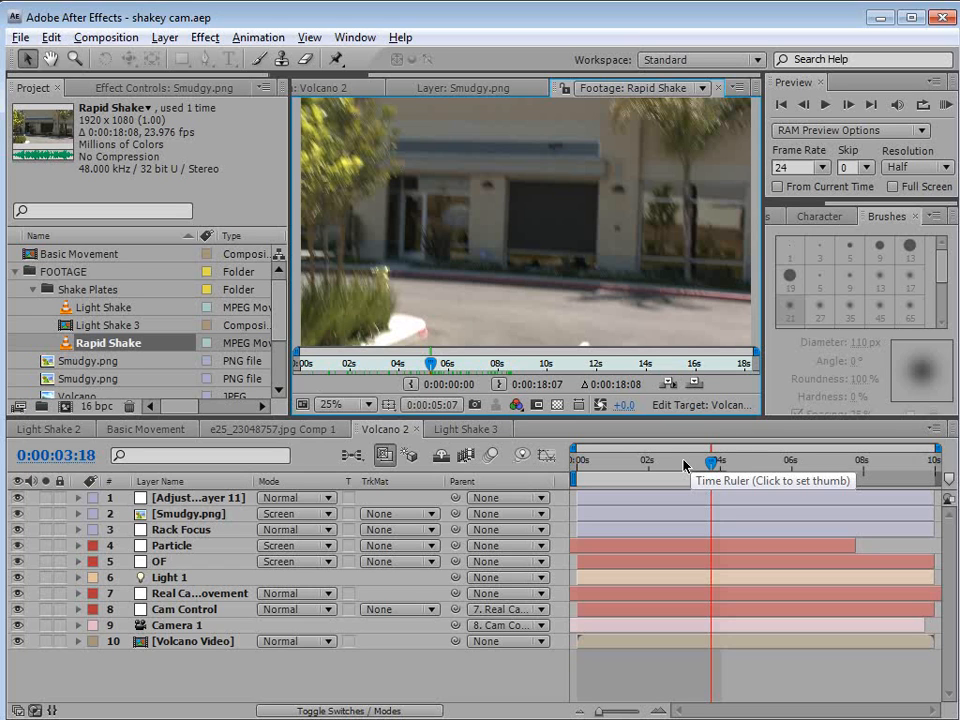
{"action": "key", "text": "n"}
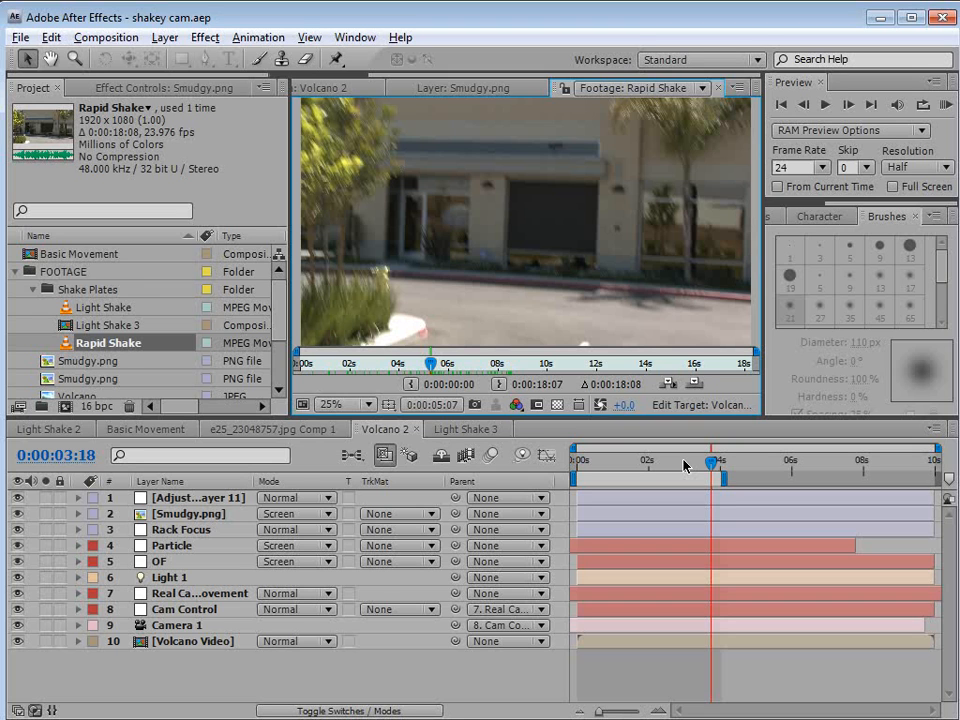
{"action": "mouse_move", "coordinate": [428, 366]}
{"action": "left_mouse_down"}
{"action": "mouse_move", "coordinate": [494, 372]}
{"action": "mouse_move", "coordinate": [481, 374]}
{"action": "left_mouse_up"}
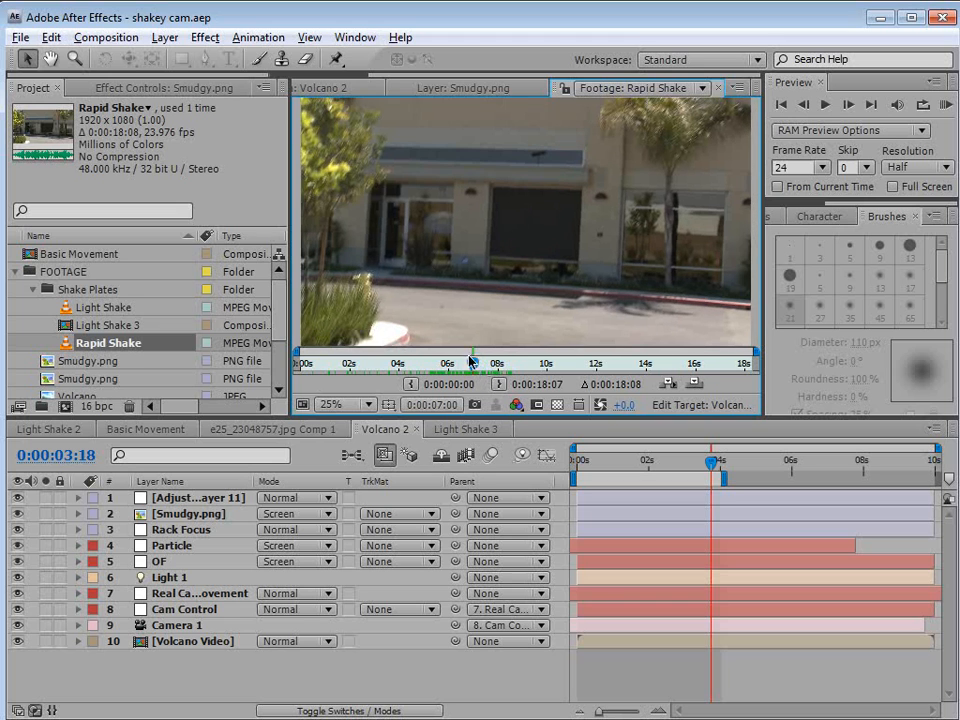
{"action": "left_click", "coordinate": [329, 86]}
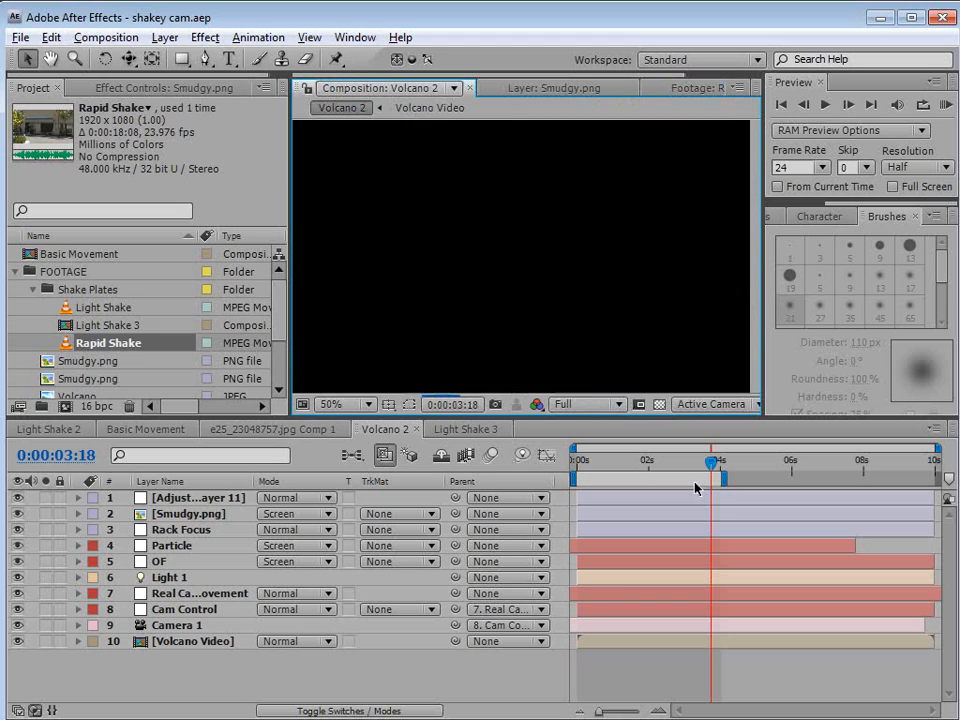